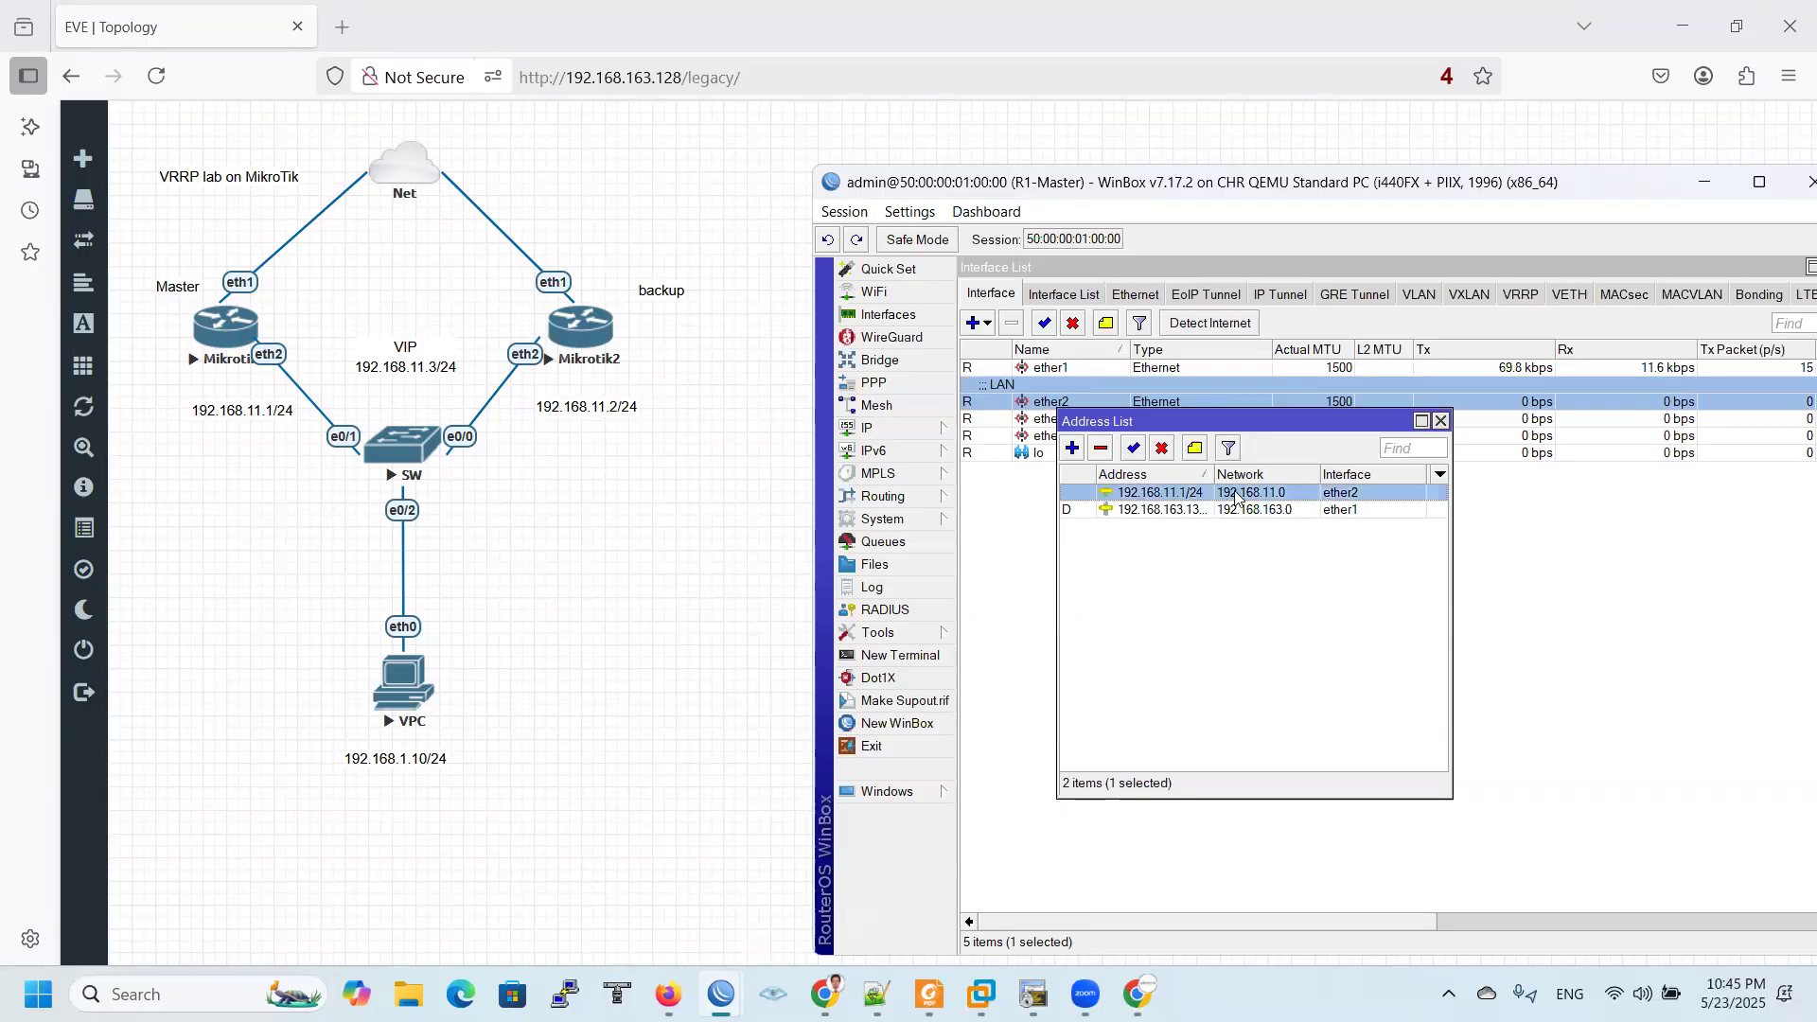
Widen the Address column on R1-Master, and check the IP address list in the R2-BACKUP WinBox session.
drag(1214, 473, 1307, 473)
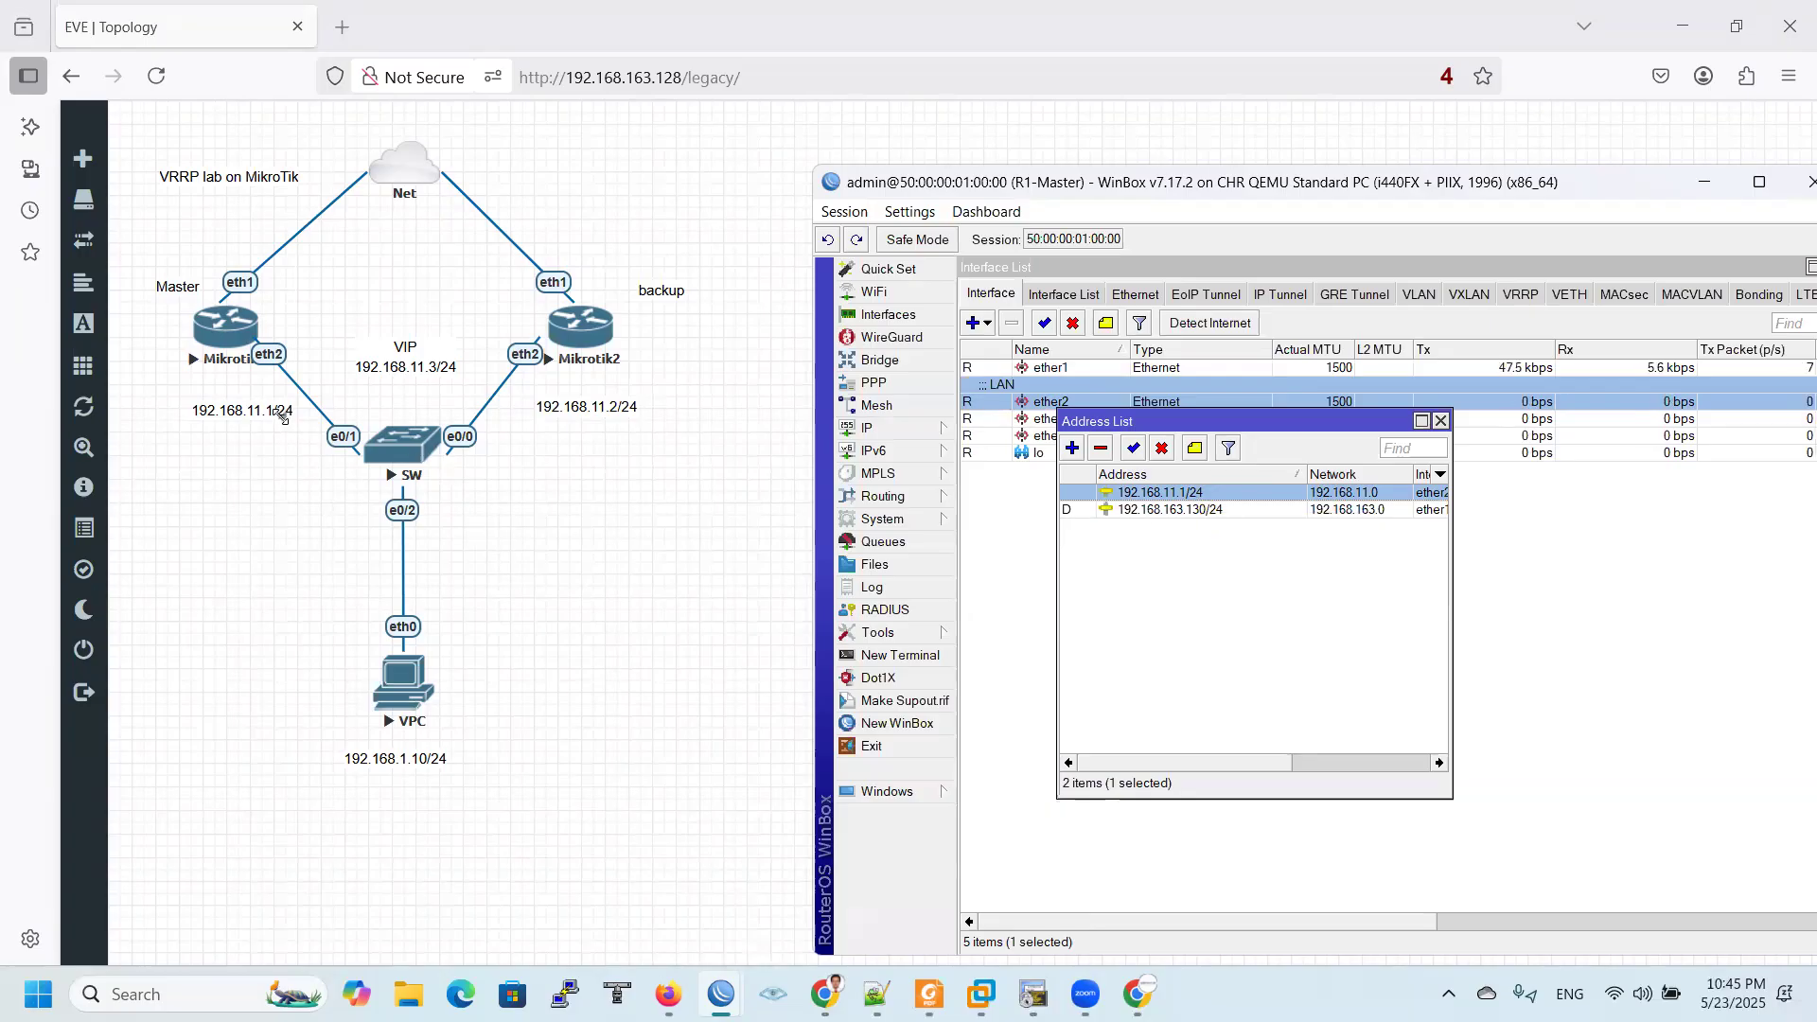
mouse_move(721, 994)
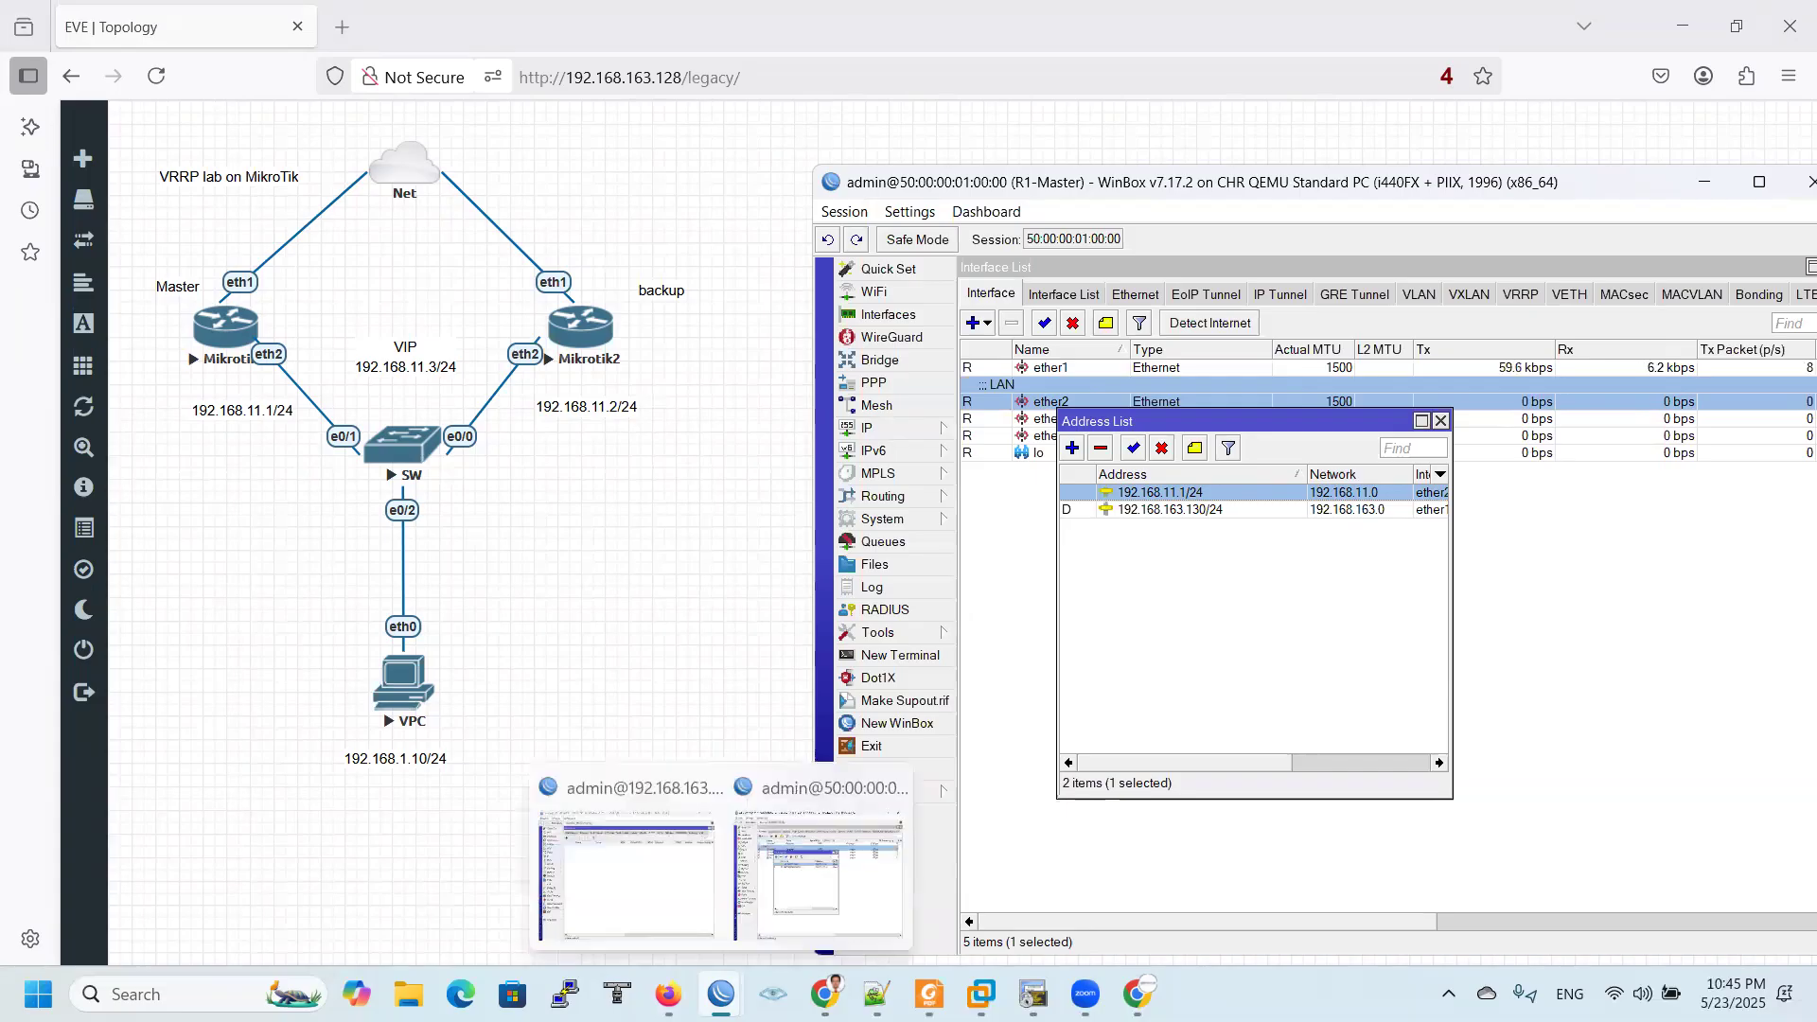
click(852, 875)
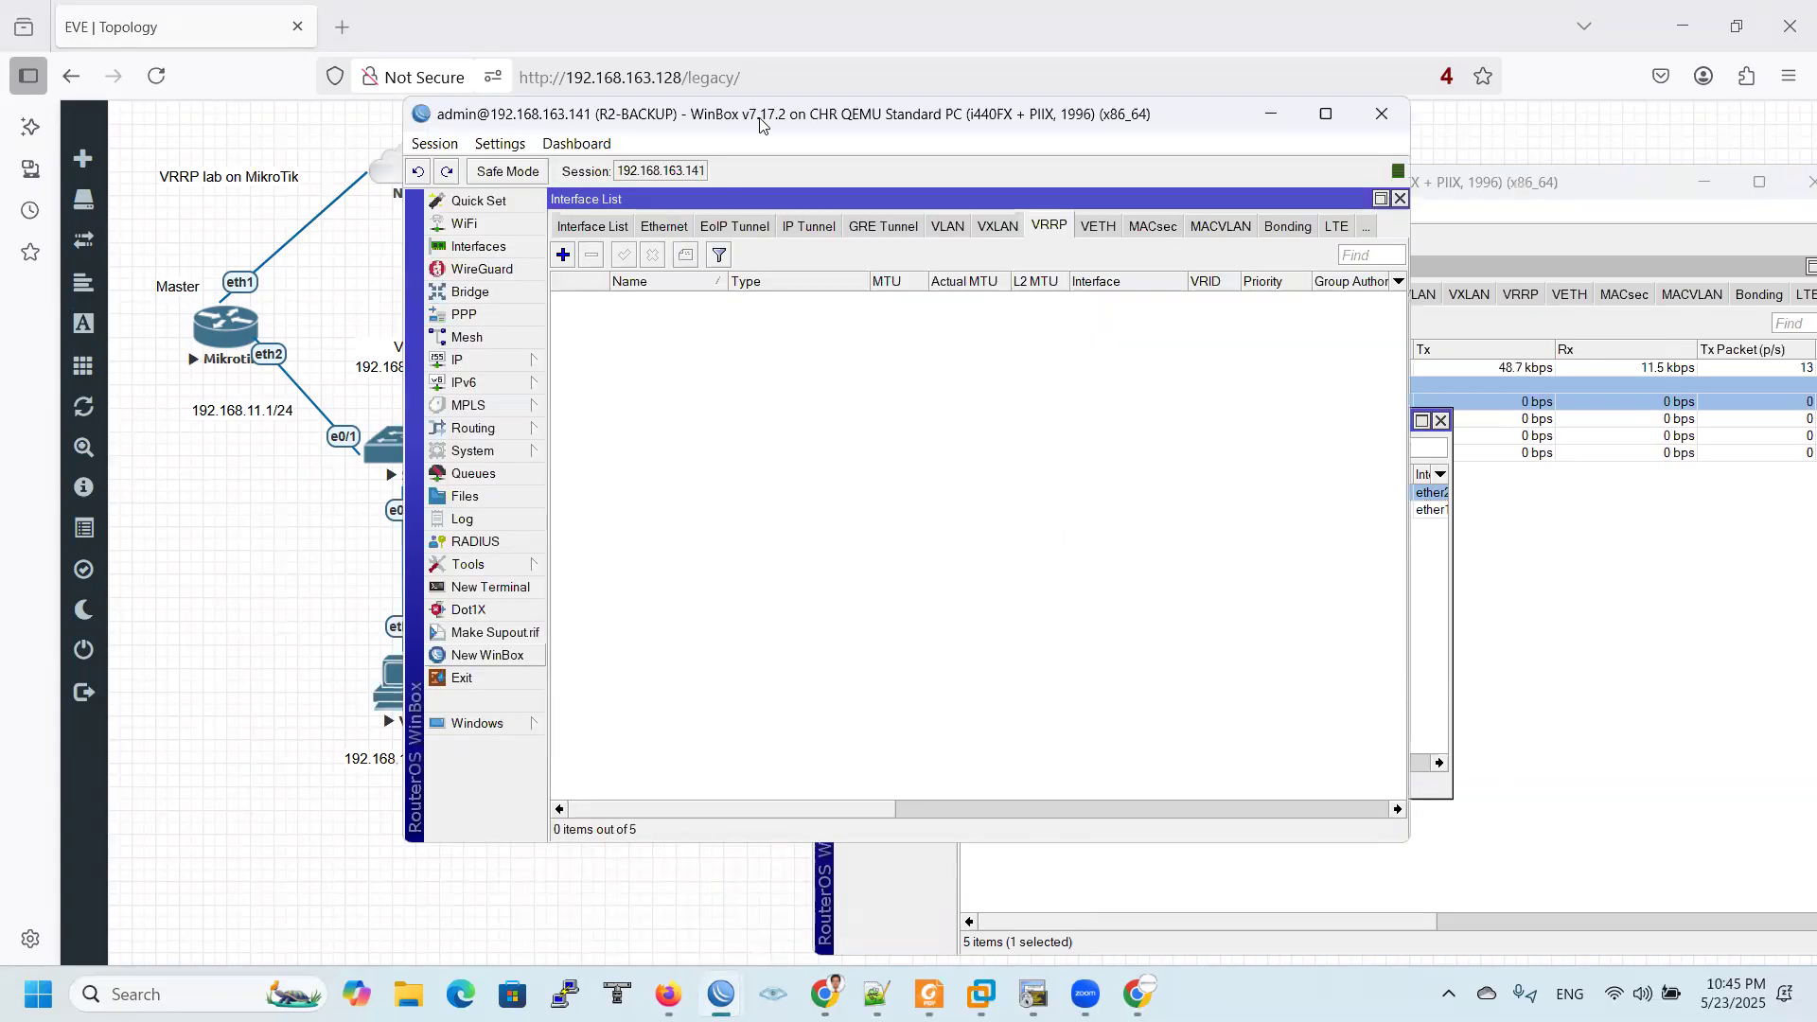
drag(762, 119, 1323, 203)
click(457, 359)
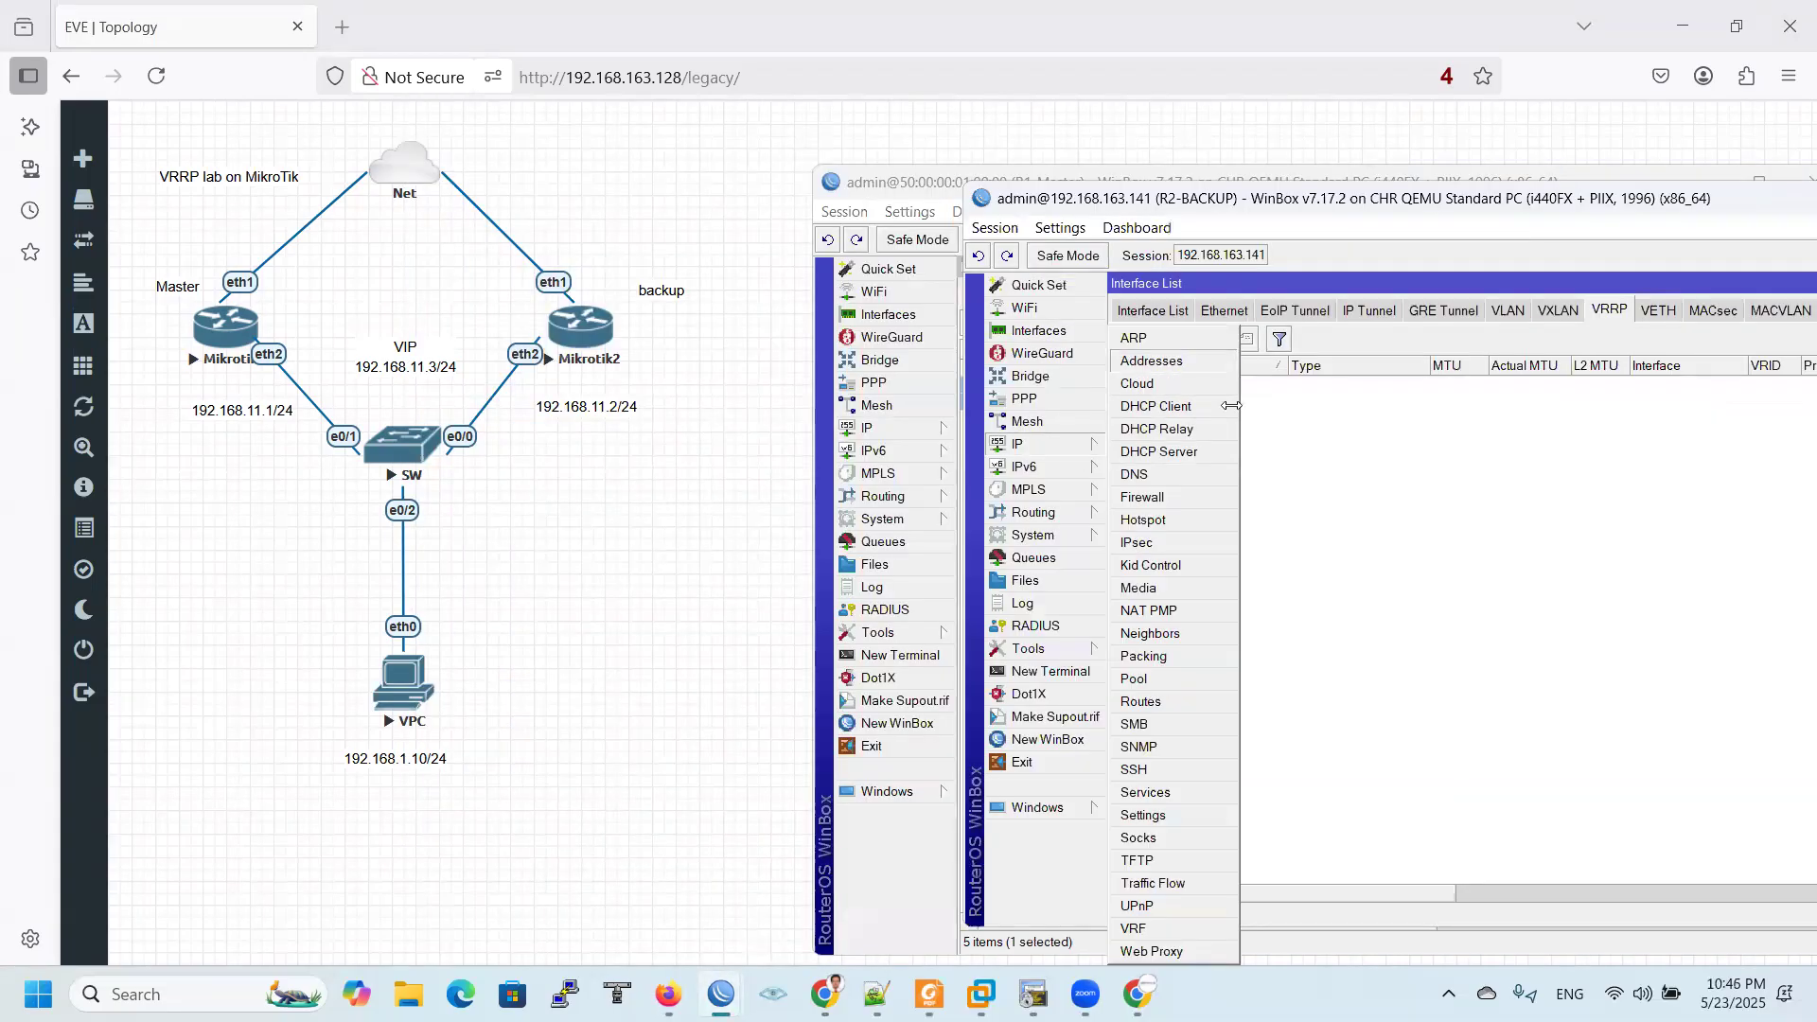
click(1153, 360)
click(1511, 487)
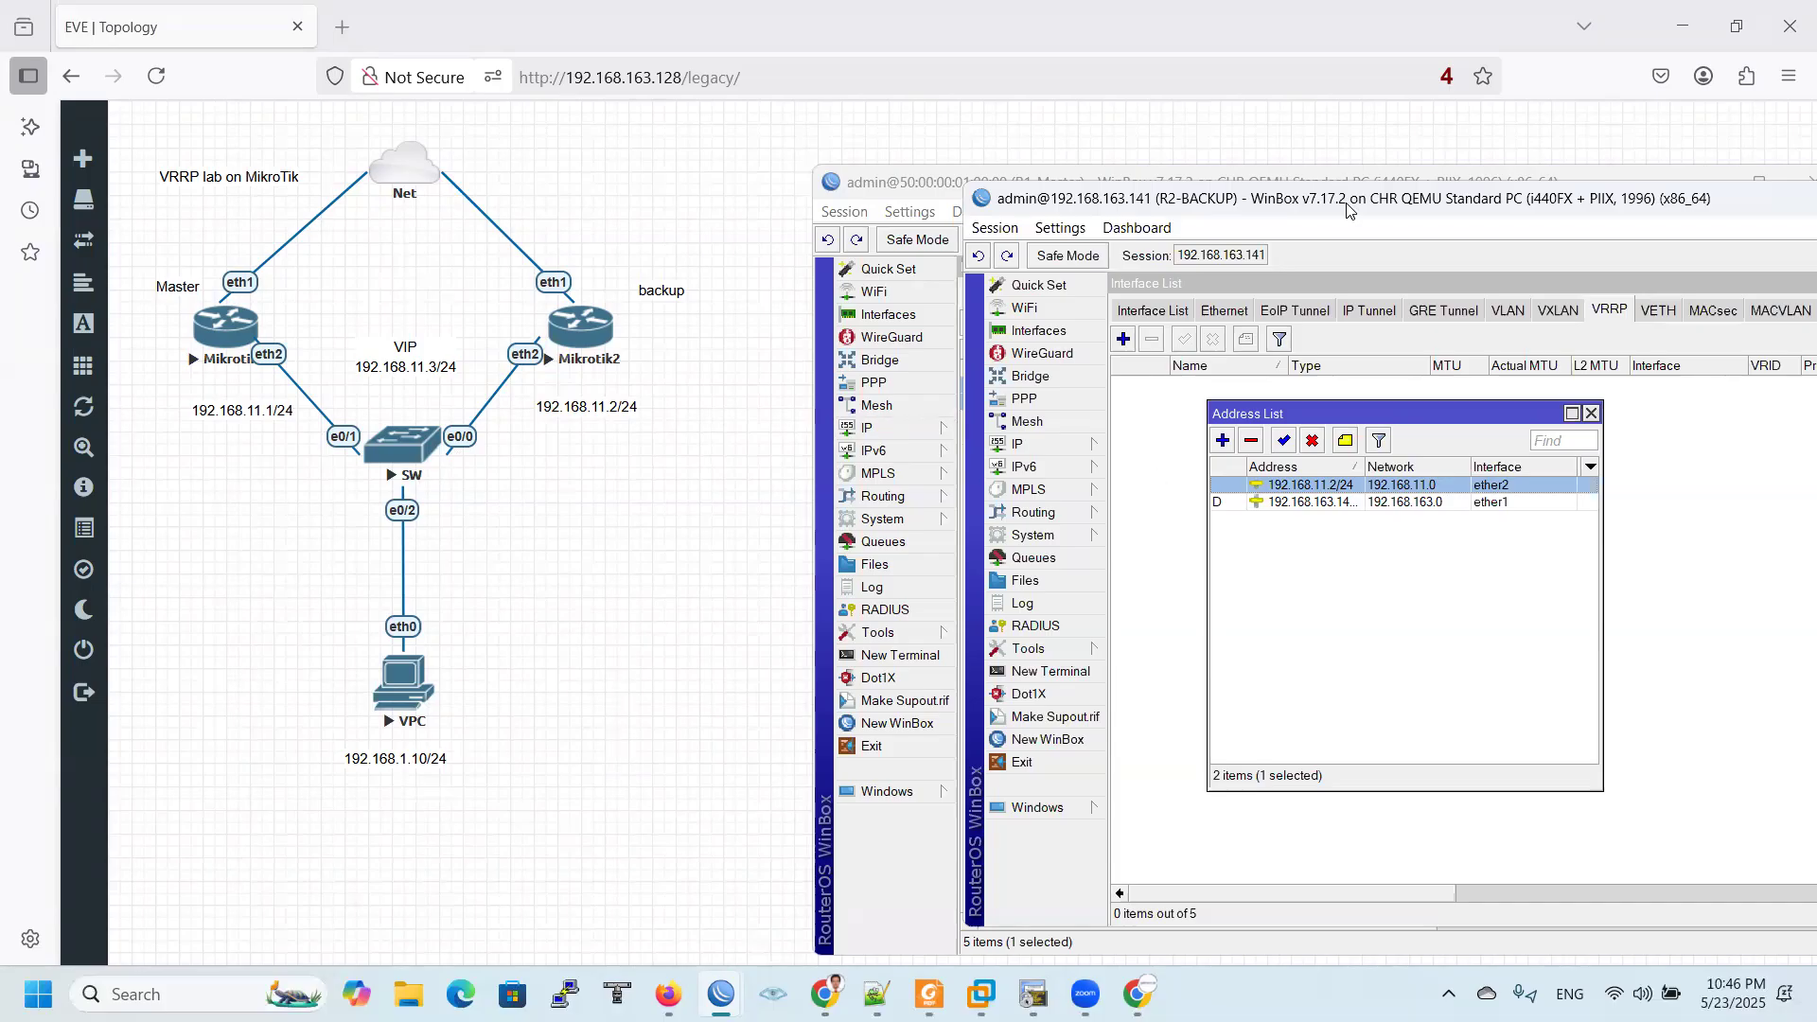
On R1-Master, close the address list and start a new VRRP interface with its VRRP settings showing beside the topology.
drag(1744, 269, 1610, 269)
click(1651, 267)
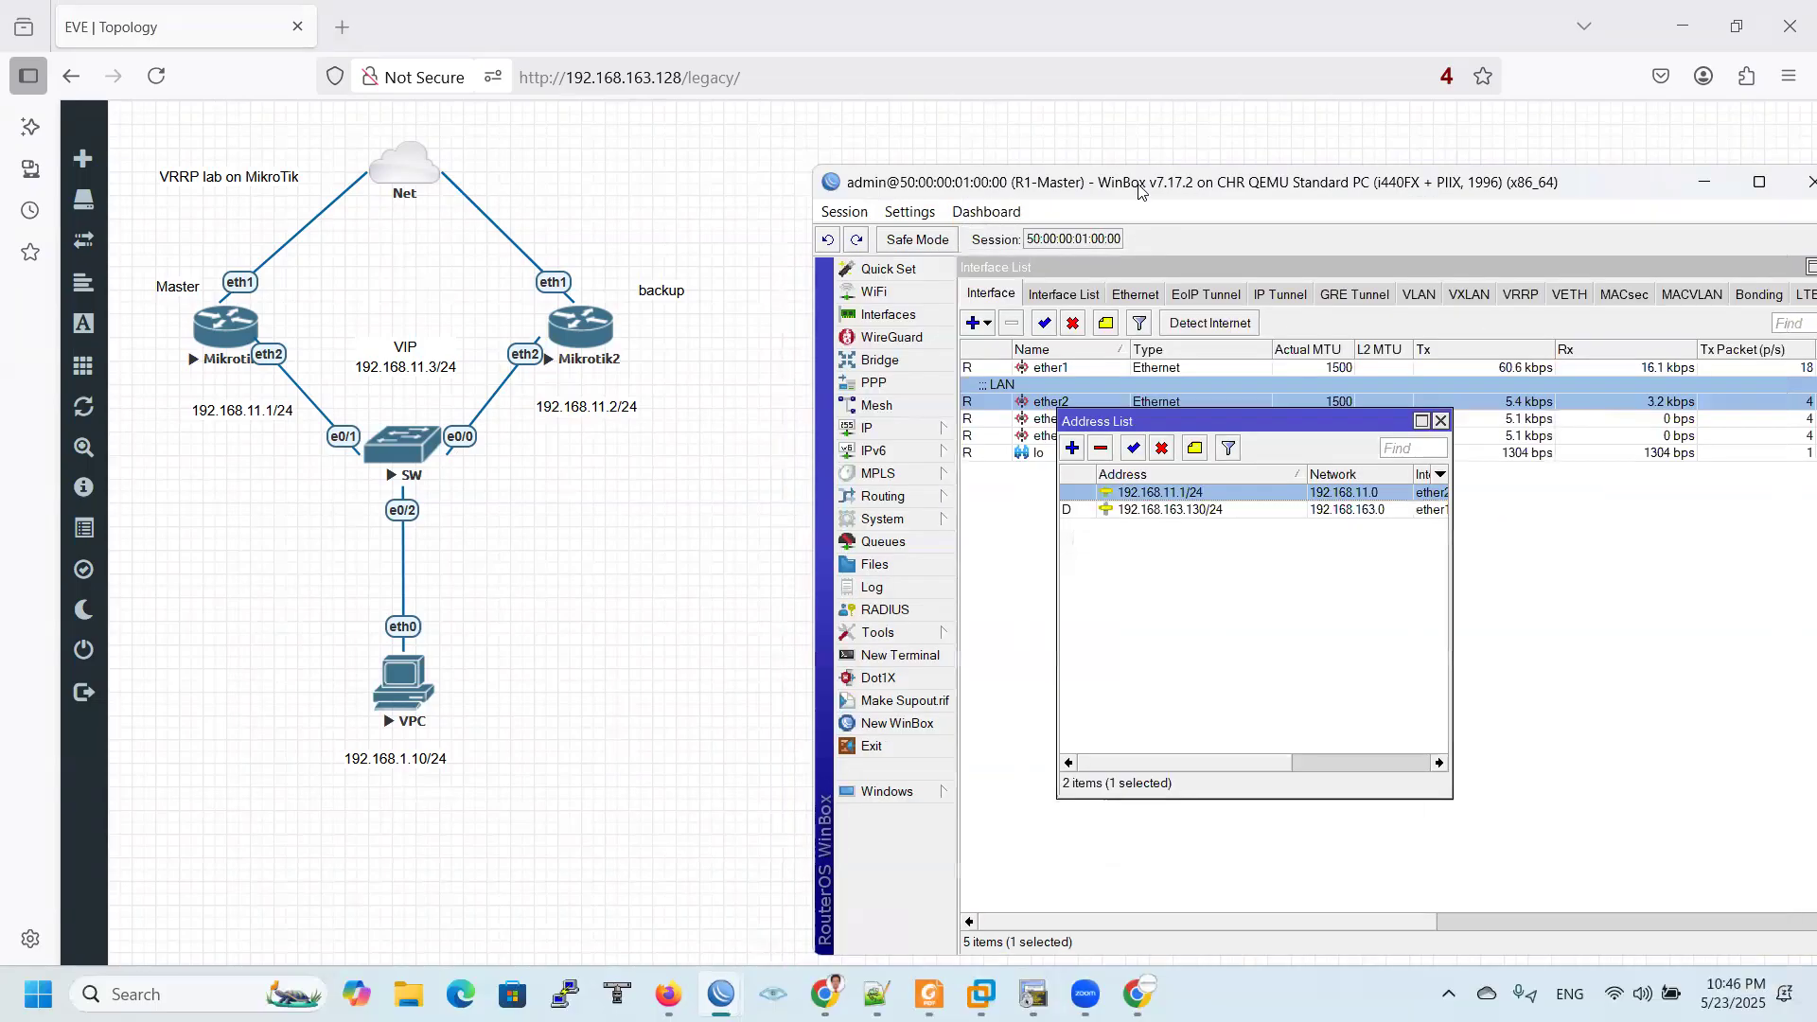
click(1318, 370)
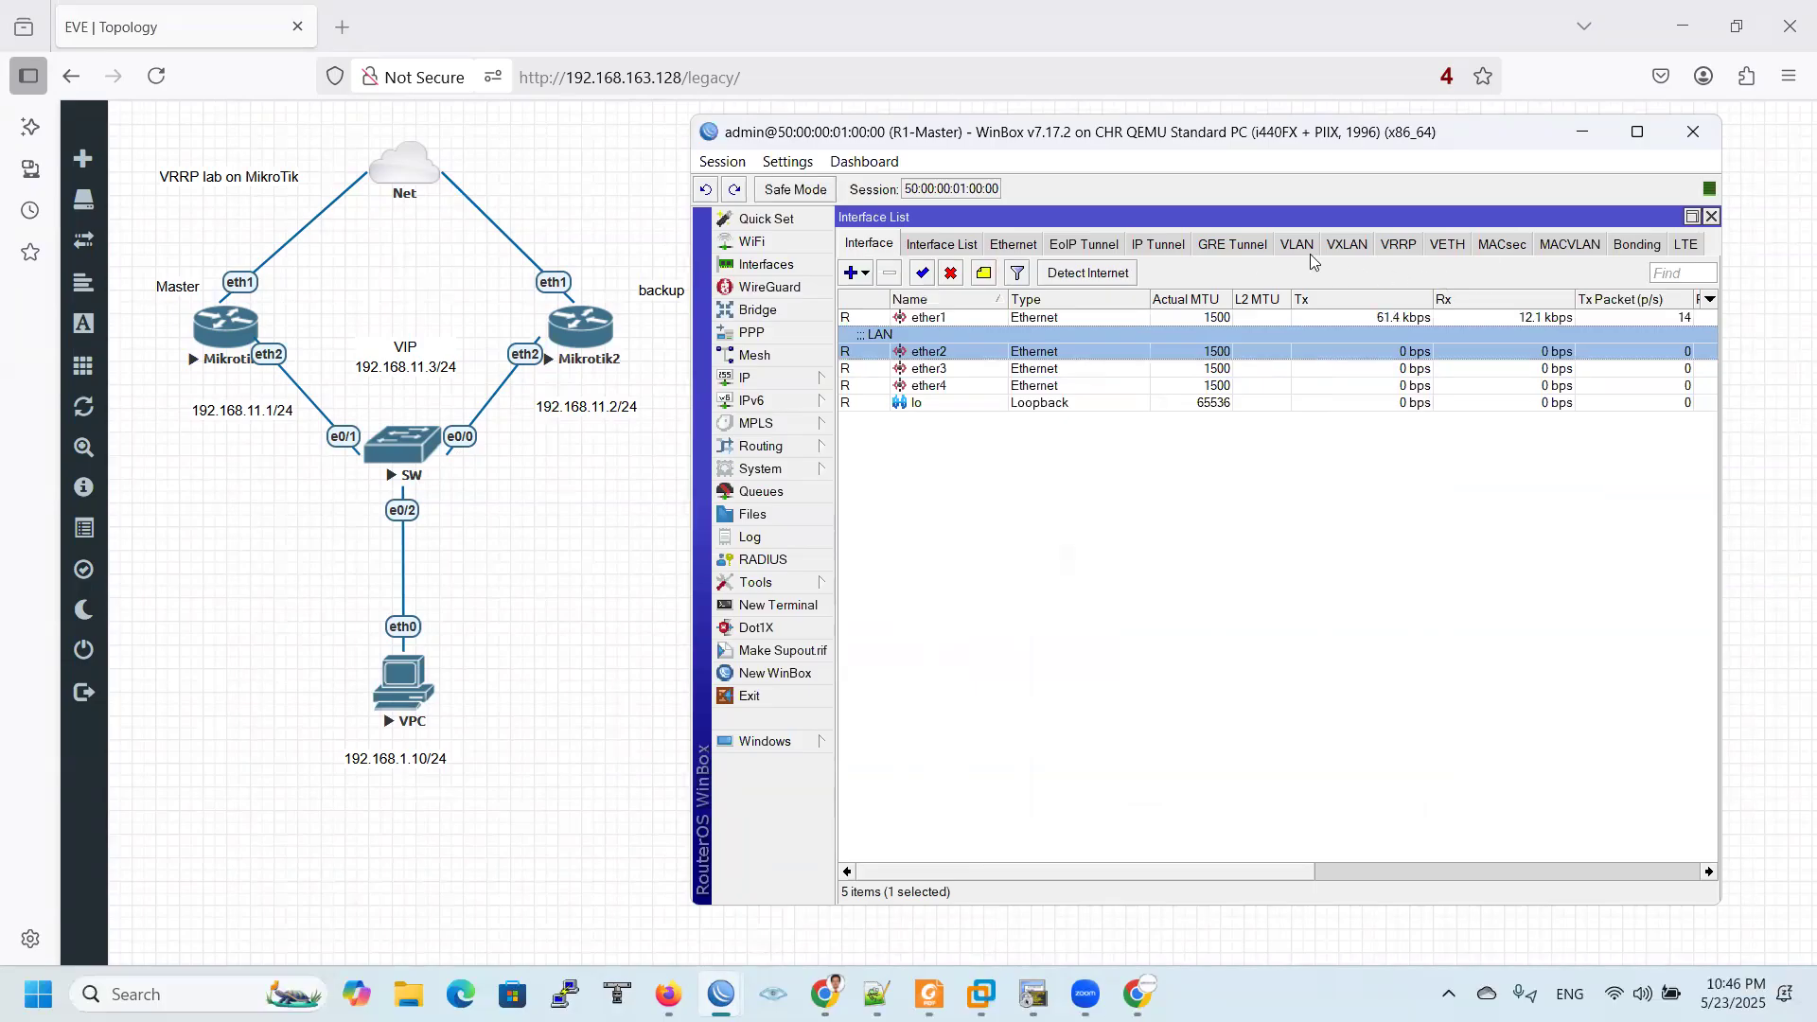
click(1634, 135)
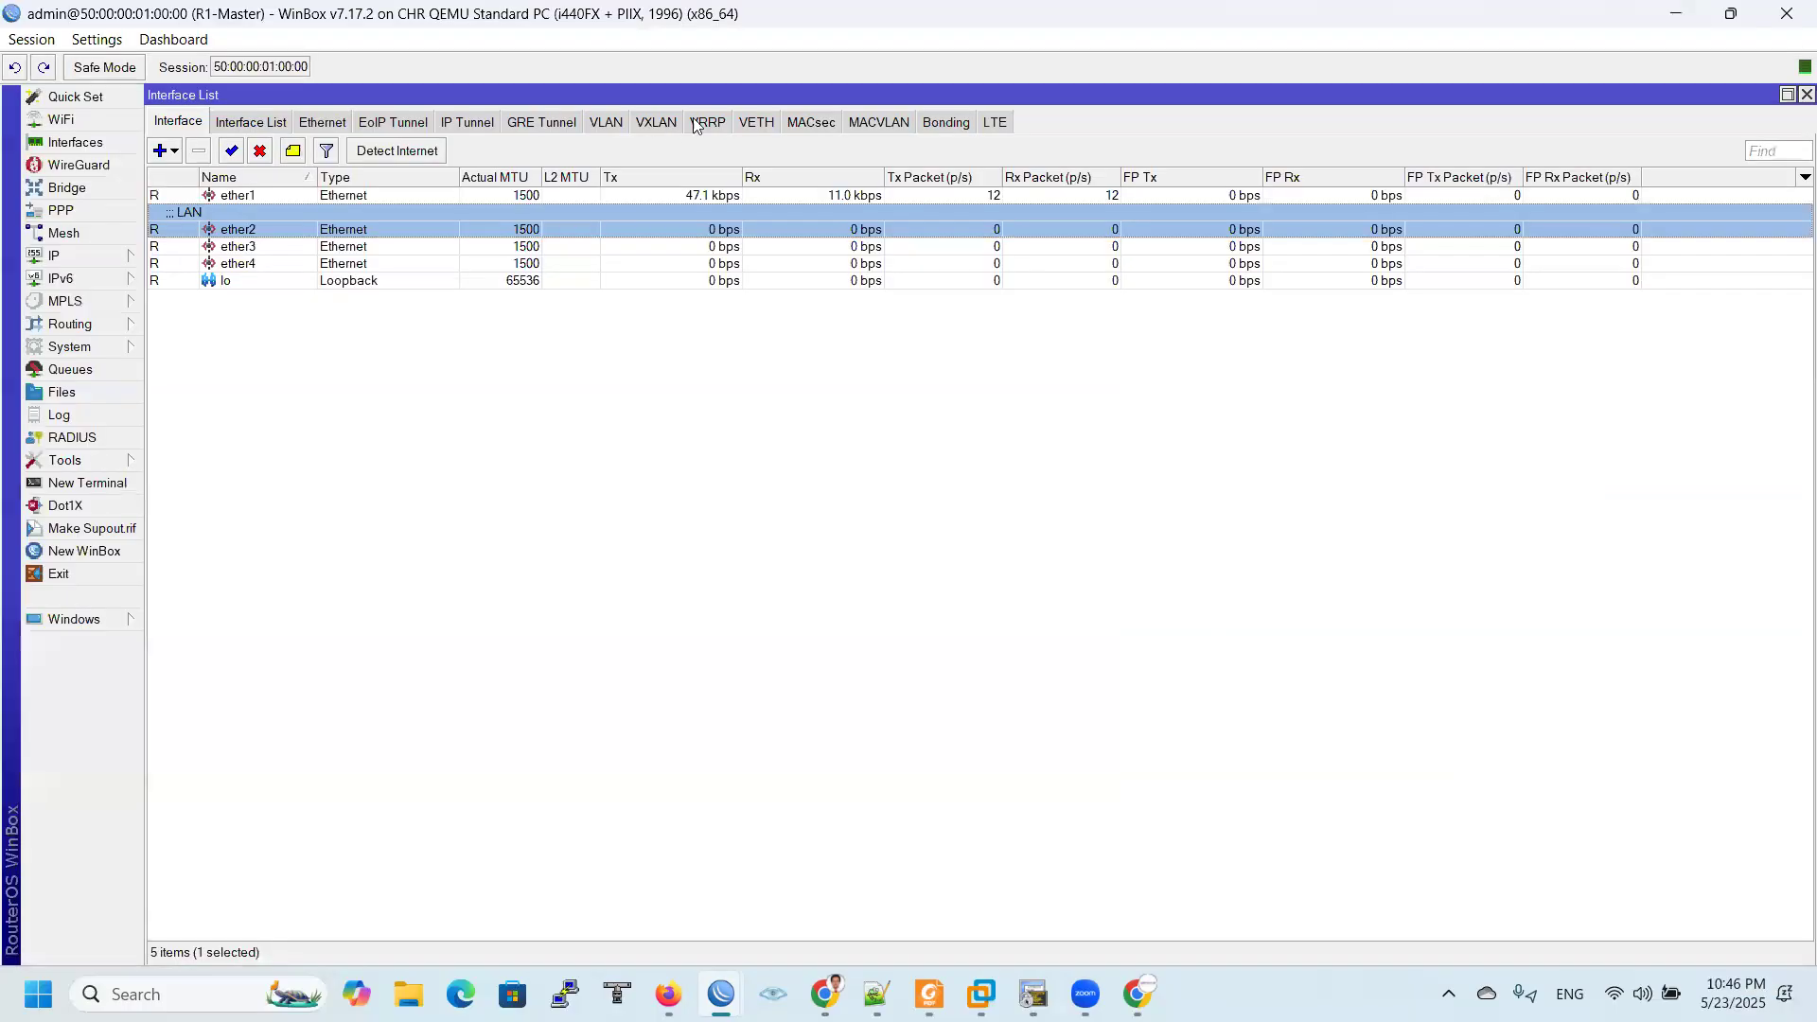
click(715, 129)
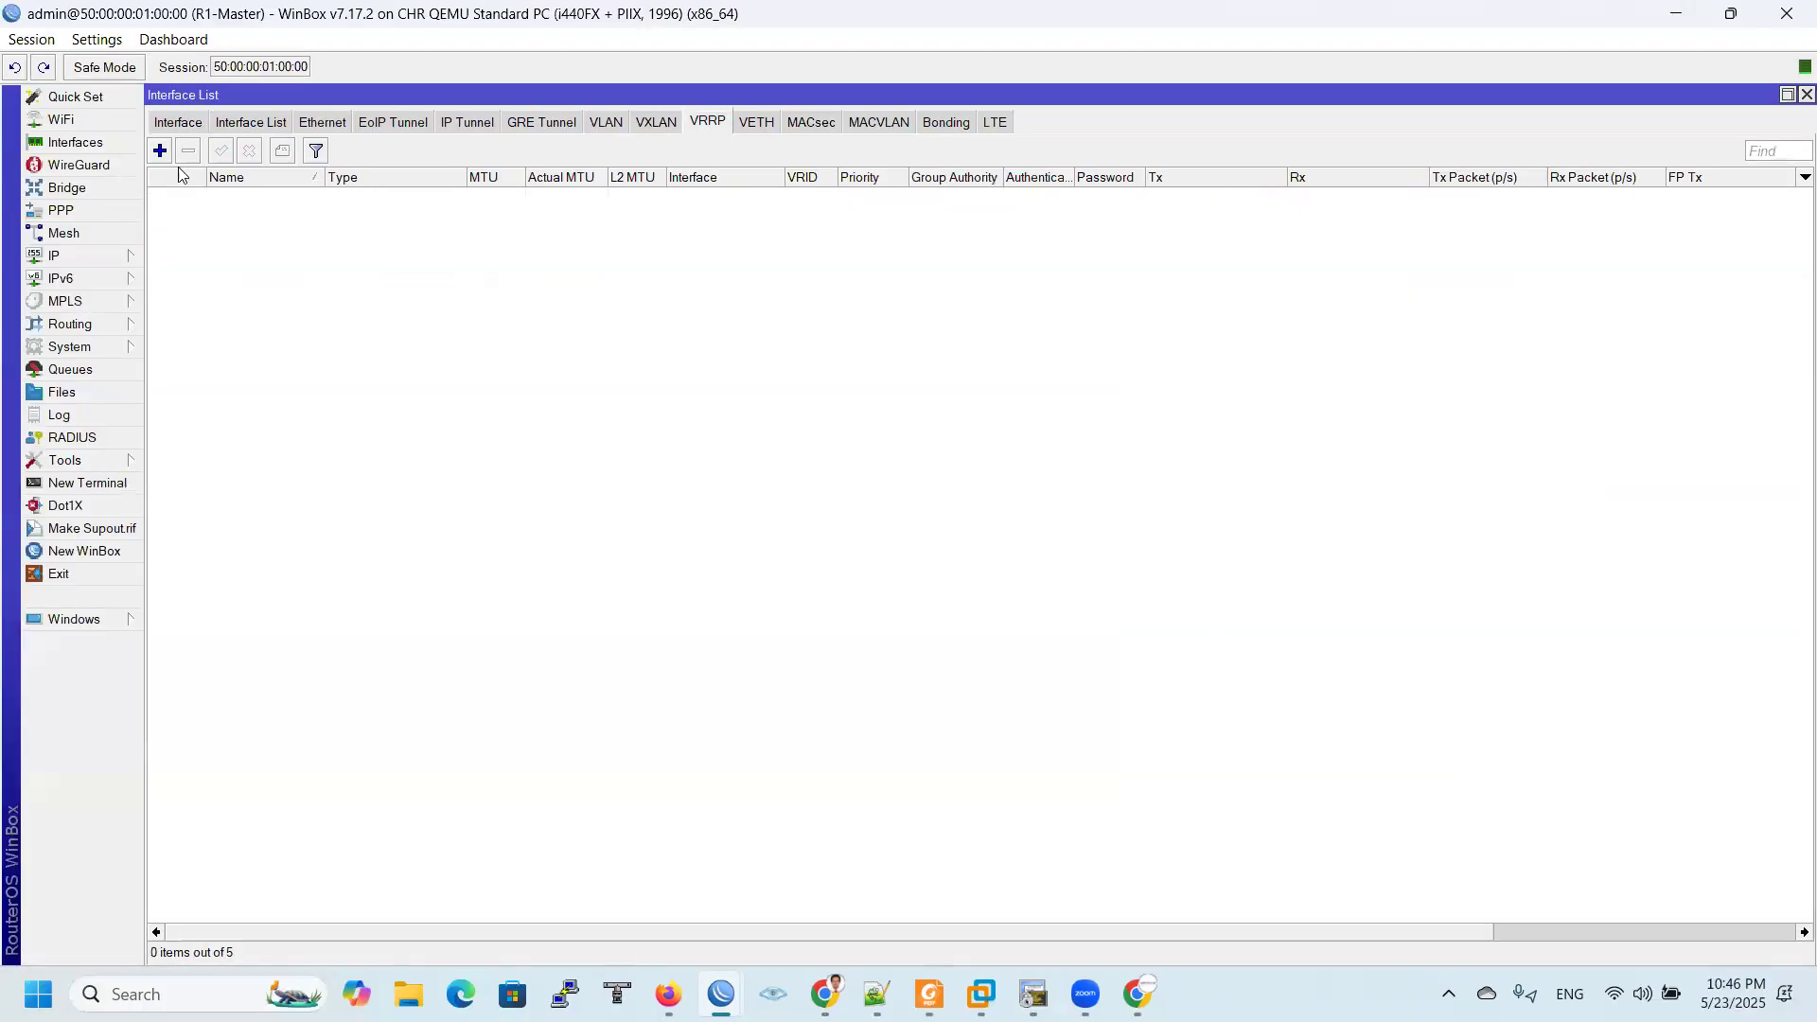
click(160, 151)
drag(474, 199, 989, 406)
click(1089, 378)
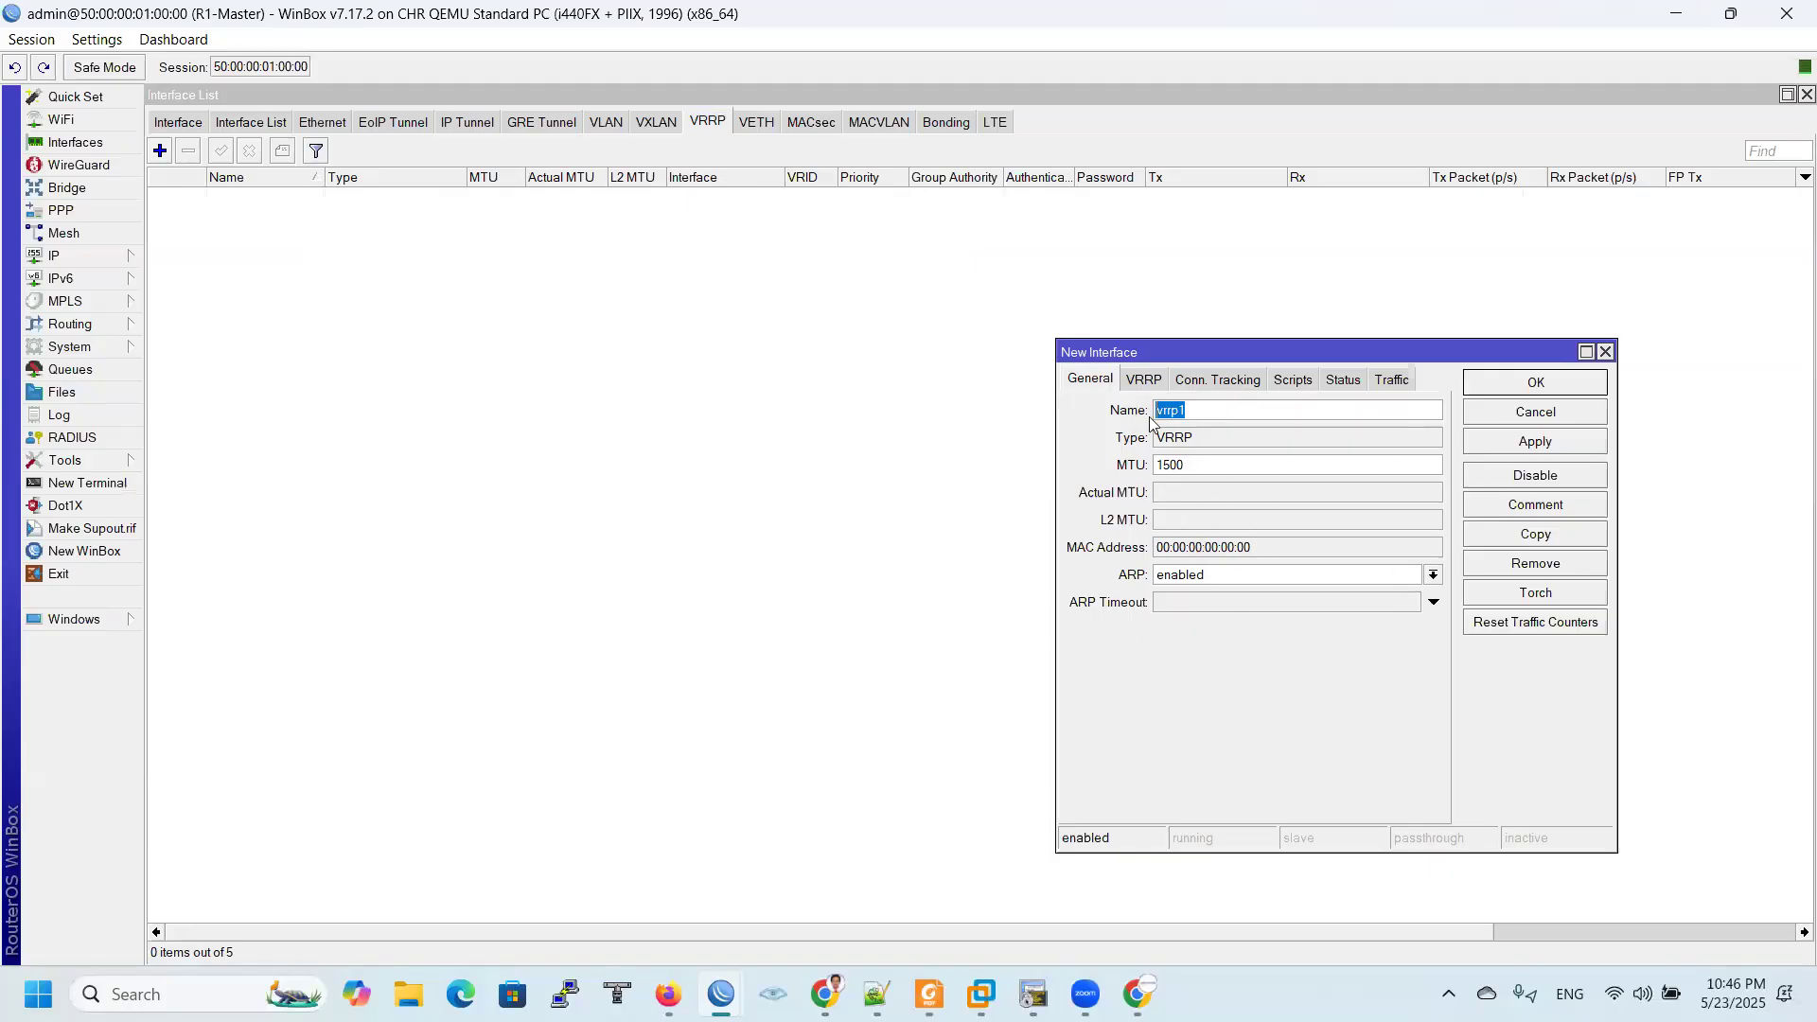
click(1146, 380)
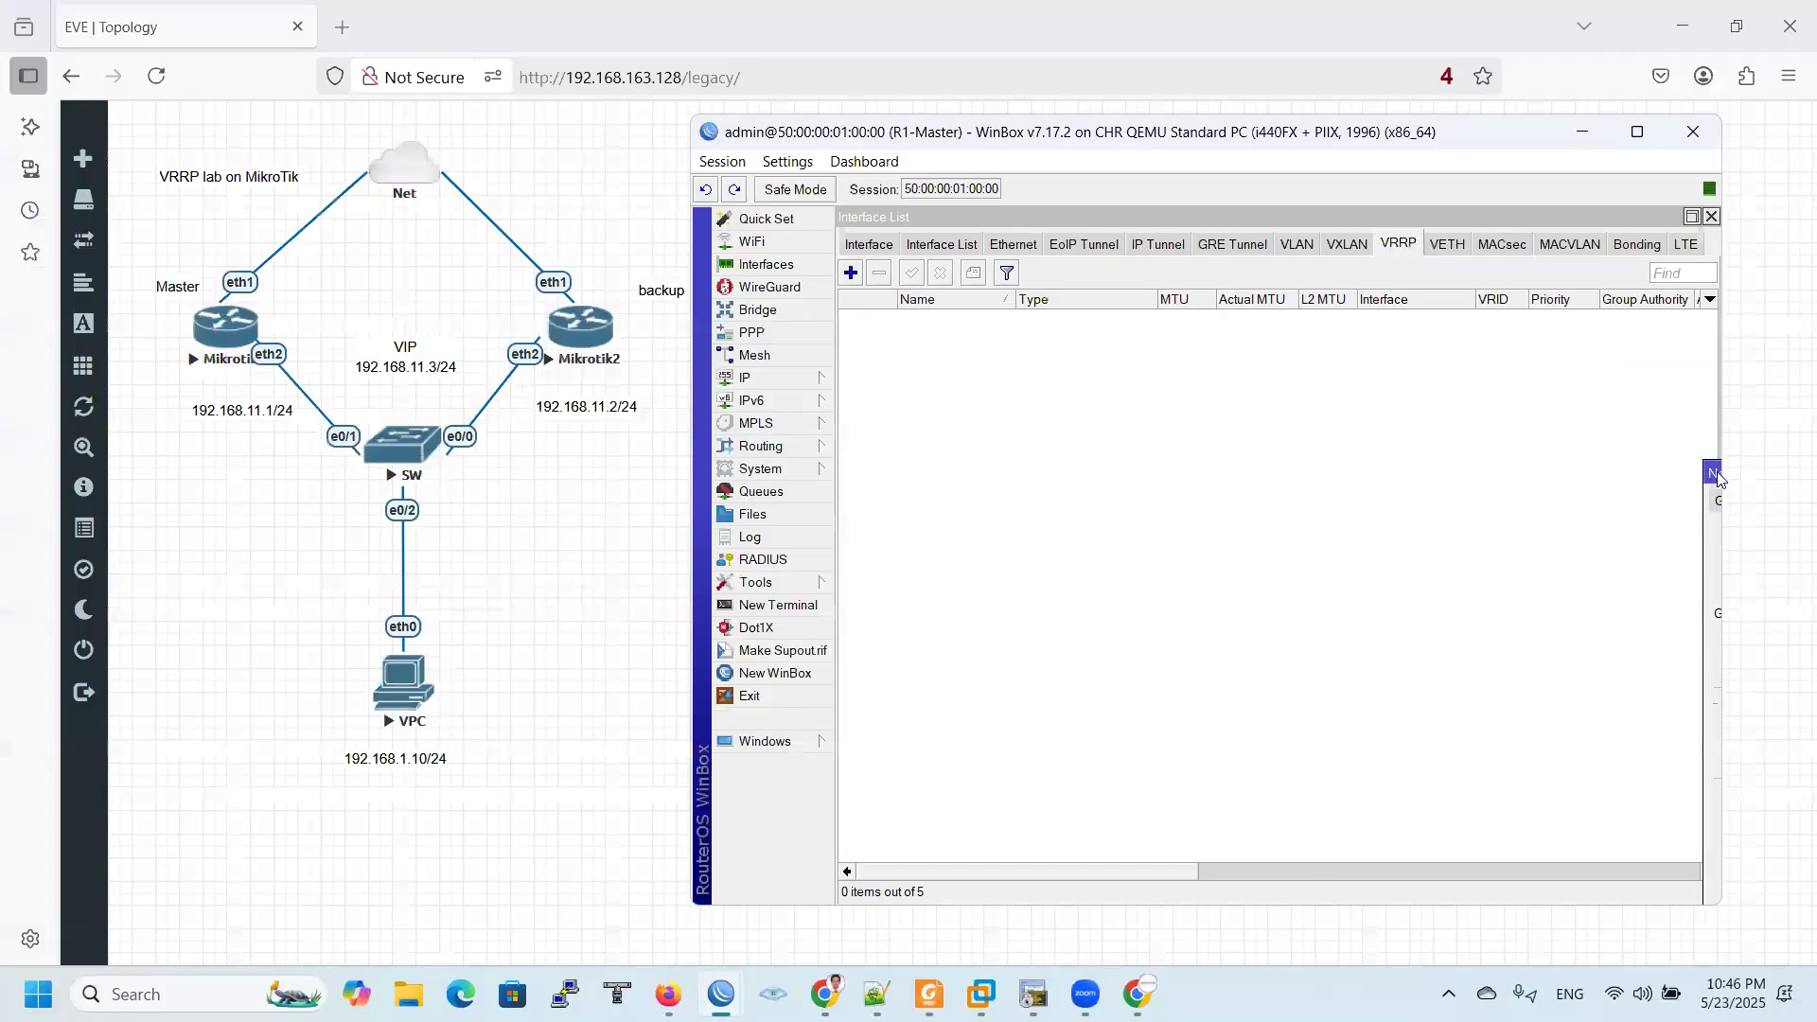
drag(1714, 468, 1036, 336)
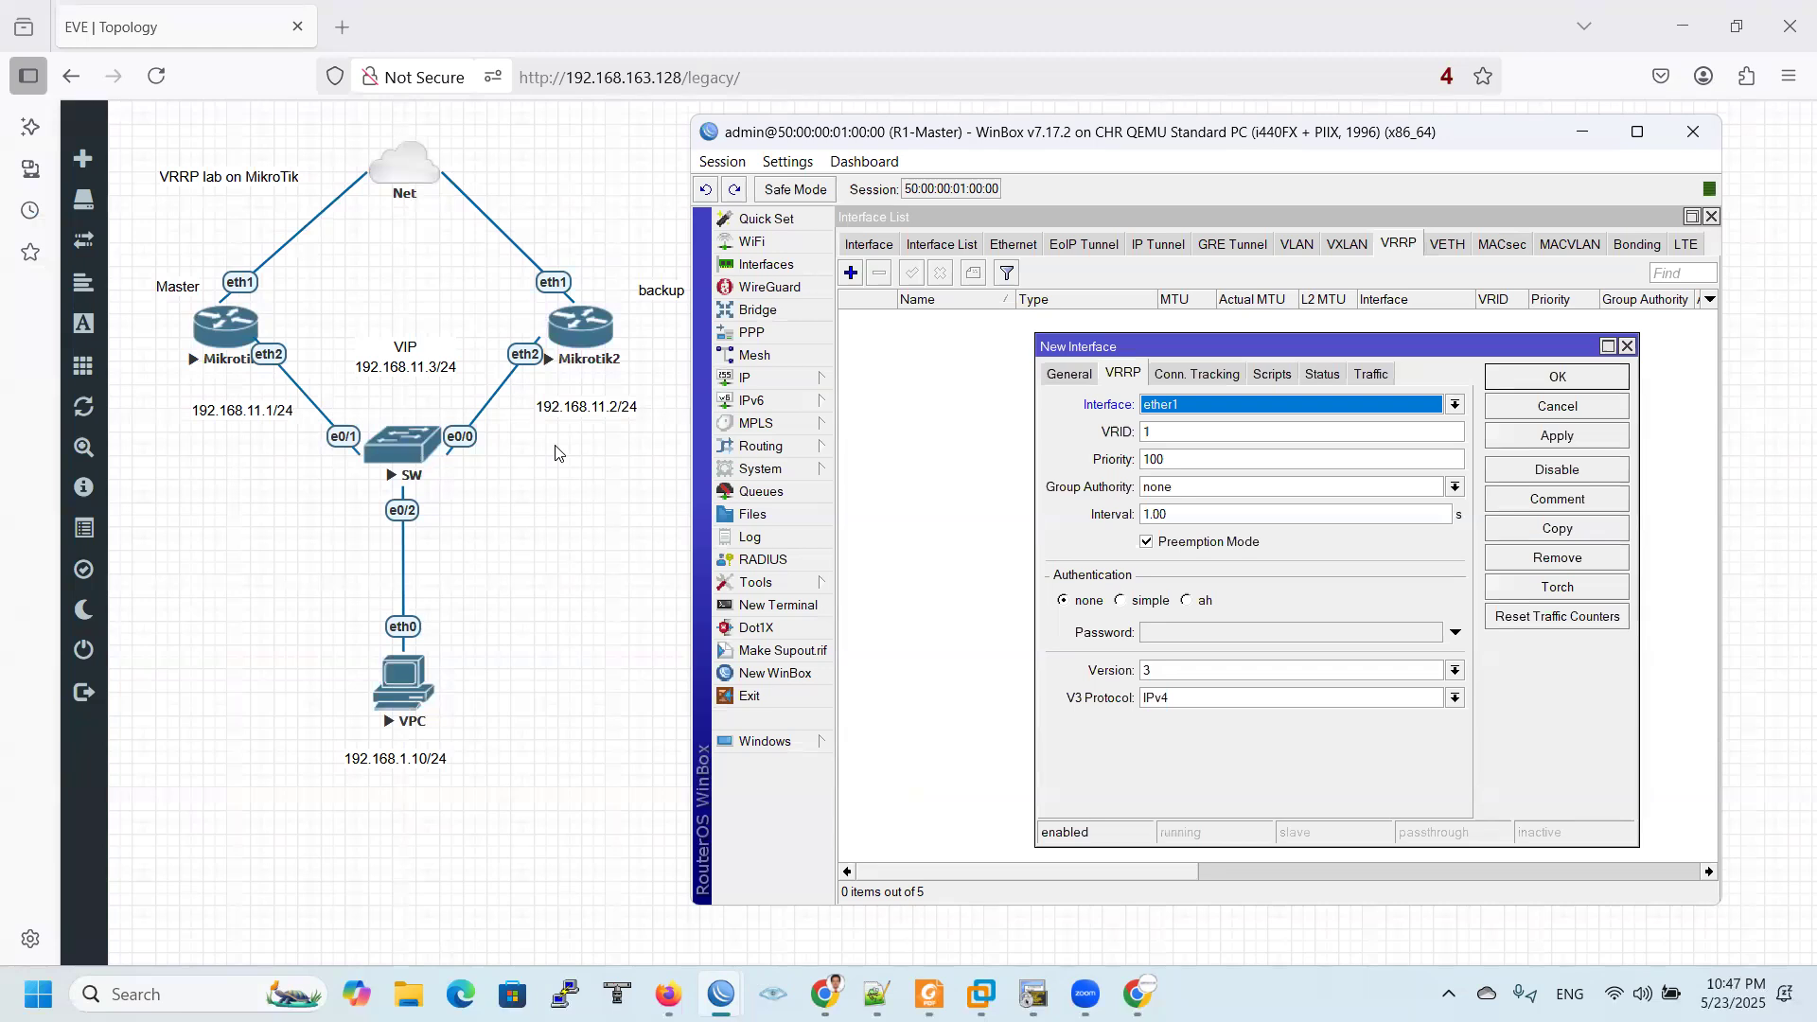
Assign ether2 to the new VRRP interface, keeping VRID 1 and priority 100.
click(1198, 413)
click(1187, 435)
key(Tab)
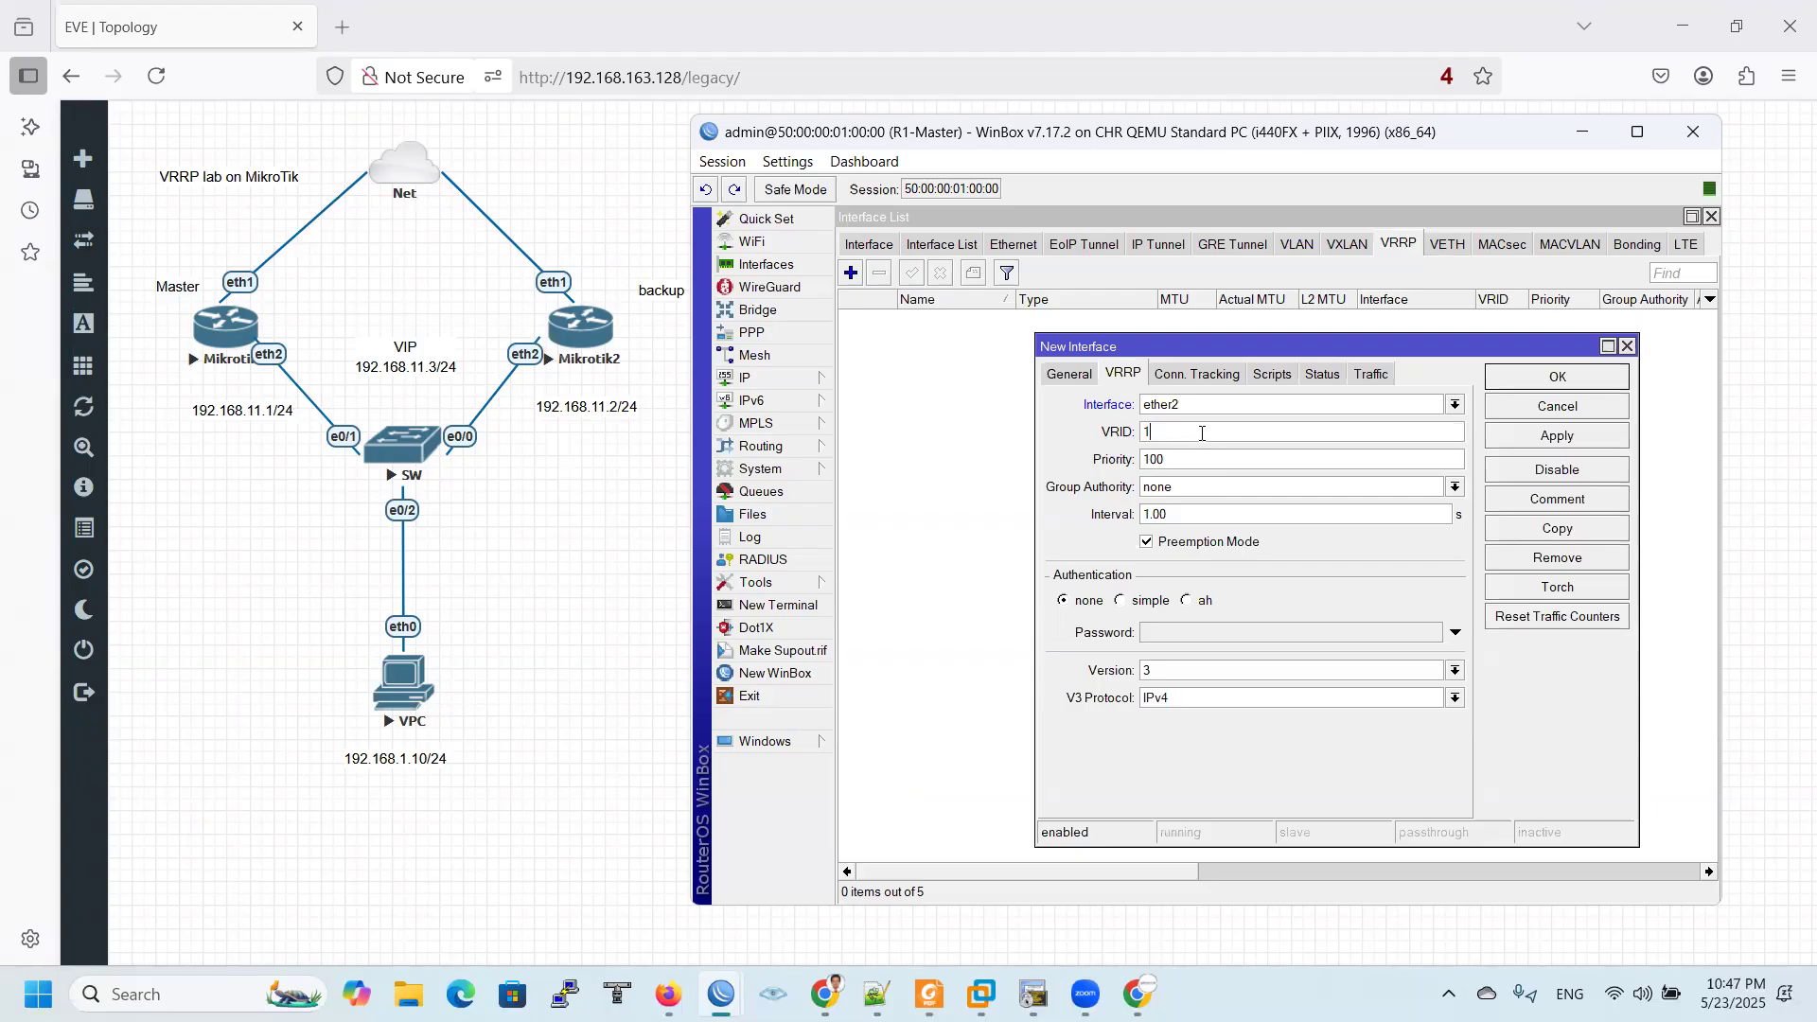
drag(1194, 432, 1109, 436)
double_click(1197, 459)
click(1194, 467)
drag(1210, 461, 1073, 458)
click(154, 351)
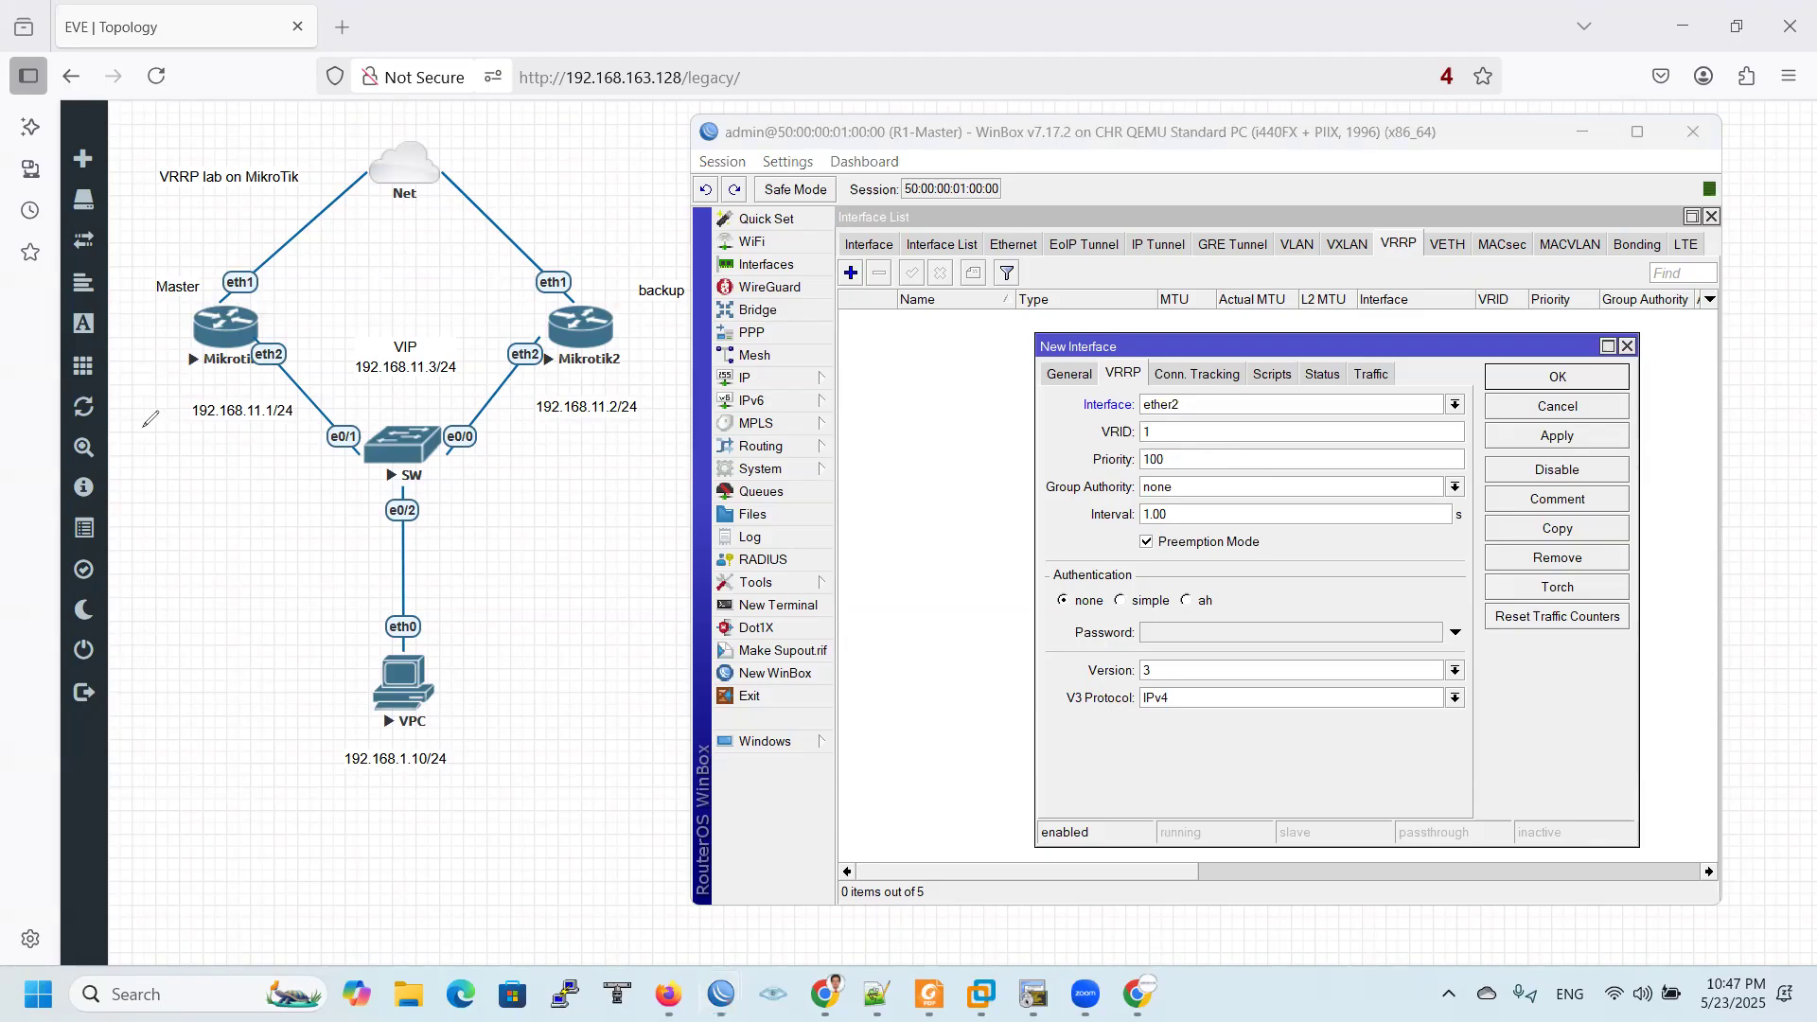
mouse_move(139, 376)
mouse_down()
mouse_move(148, 396)
mouse_move(193, 360)
mouse_up()
mouse_move(615, 322)
mouse_down()
mouse_move(626, 346)
mouse_move(665, 320)
mouse_up()
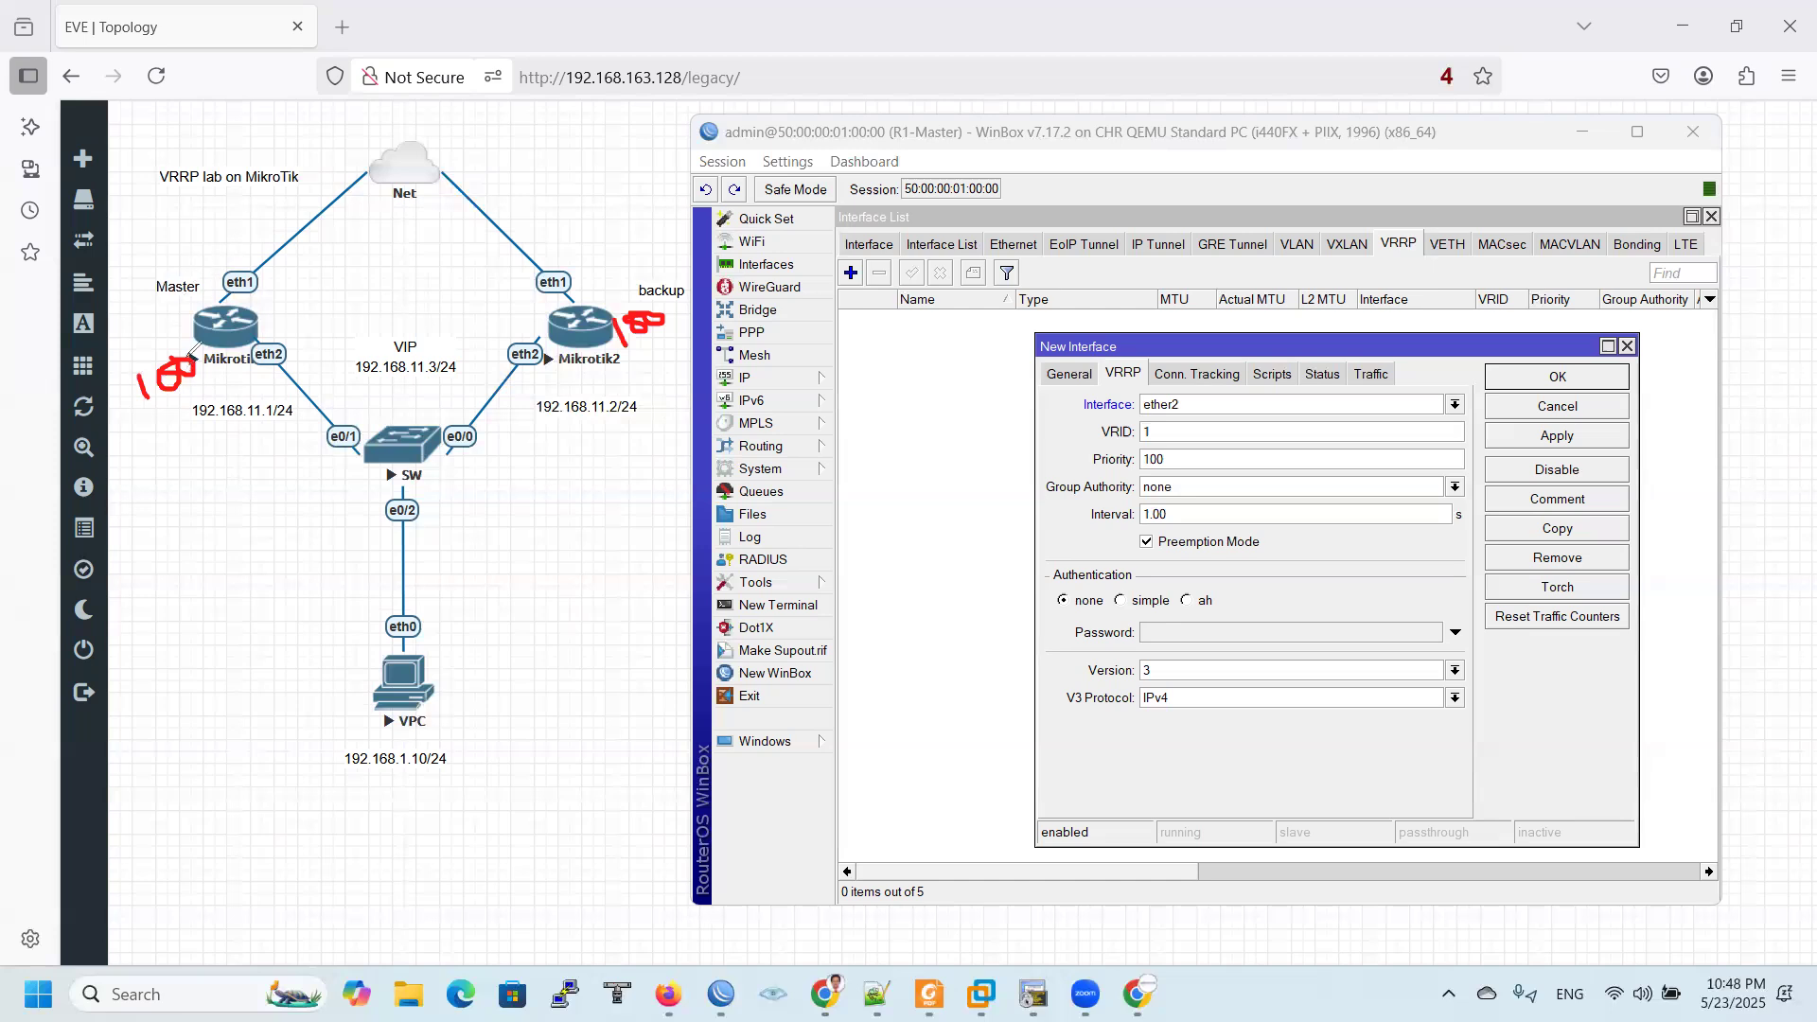
mouse_move(633, 306)
mouse_down()
mouse_move(624, 358)
mouse_move(636, 276)
mouse_move(652, 283)
mouse_up()
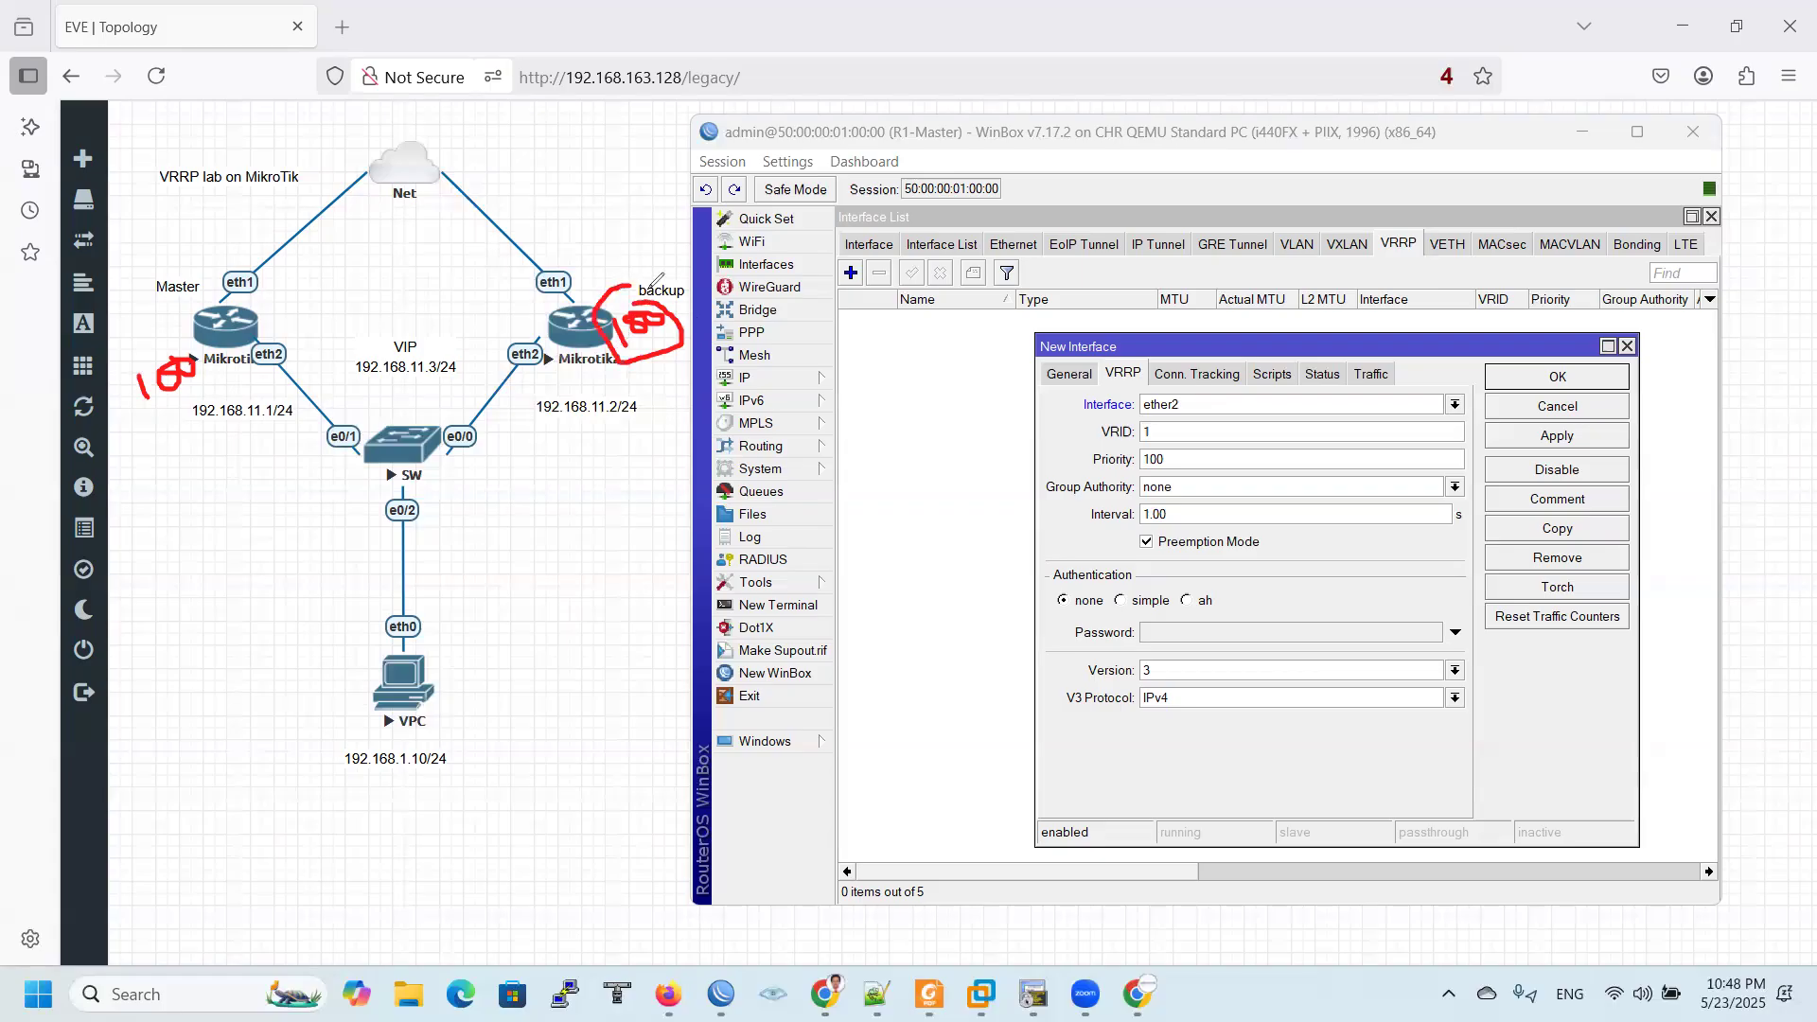
click(134, 653)
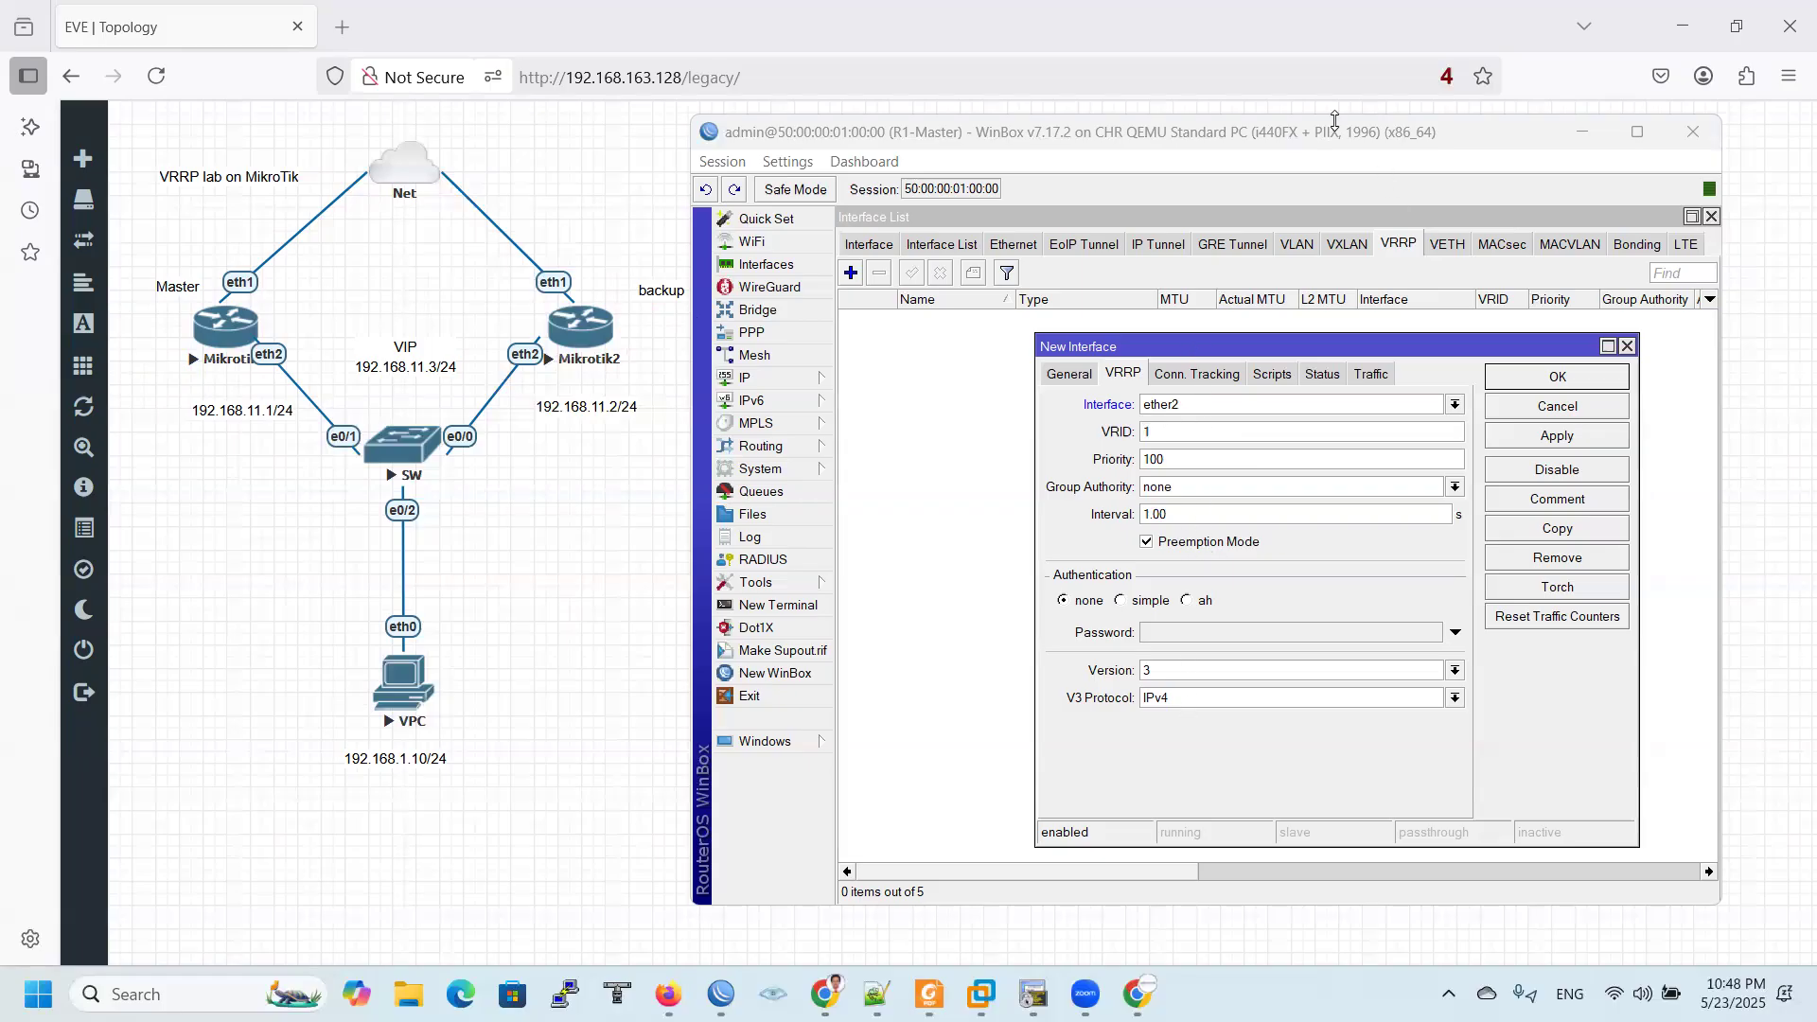
Save the VRRP interface on R1-Master and apply a new IP address 192.168.11.3 on interface vrrp1.
click(1557, 378)
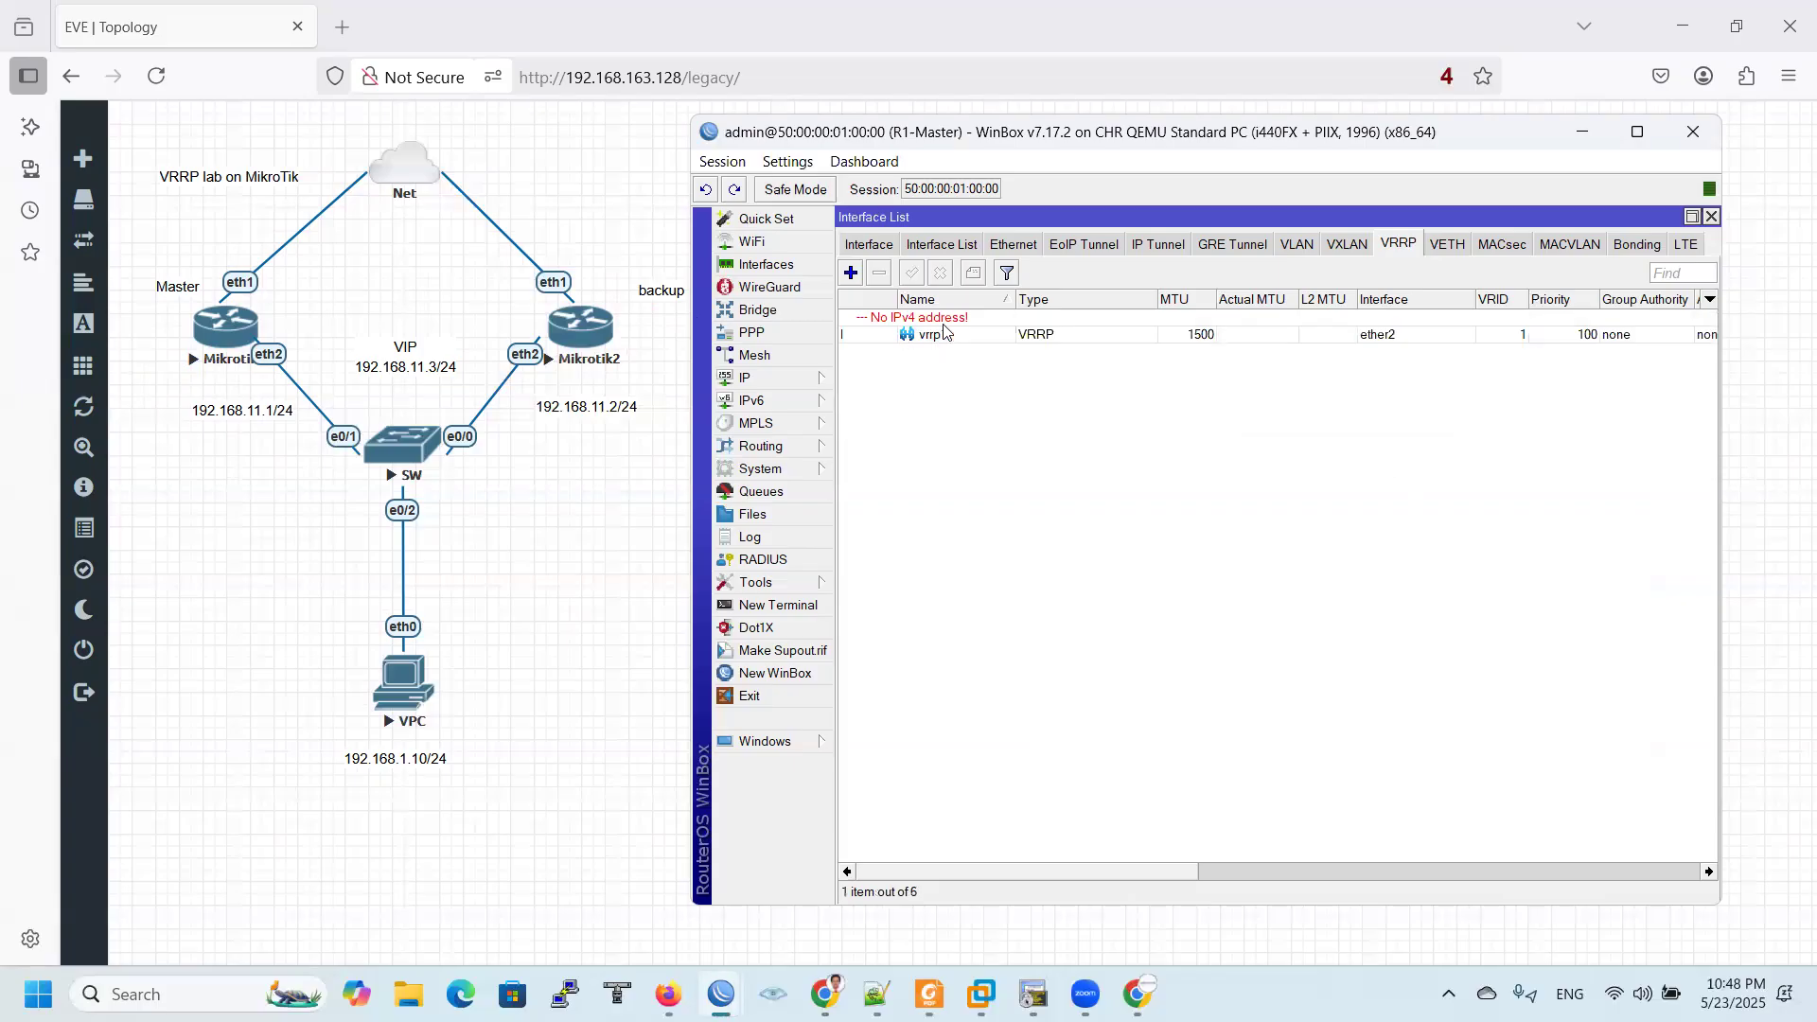
click(814, 381)
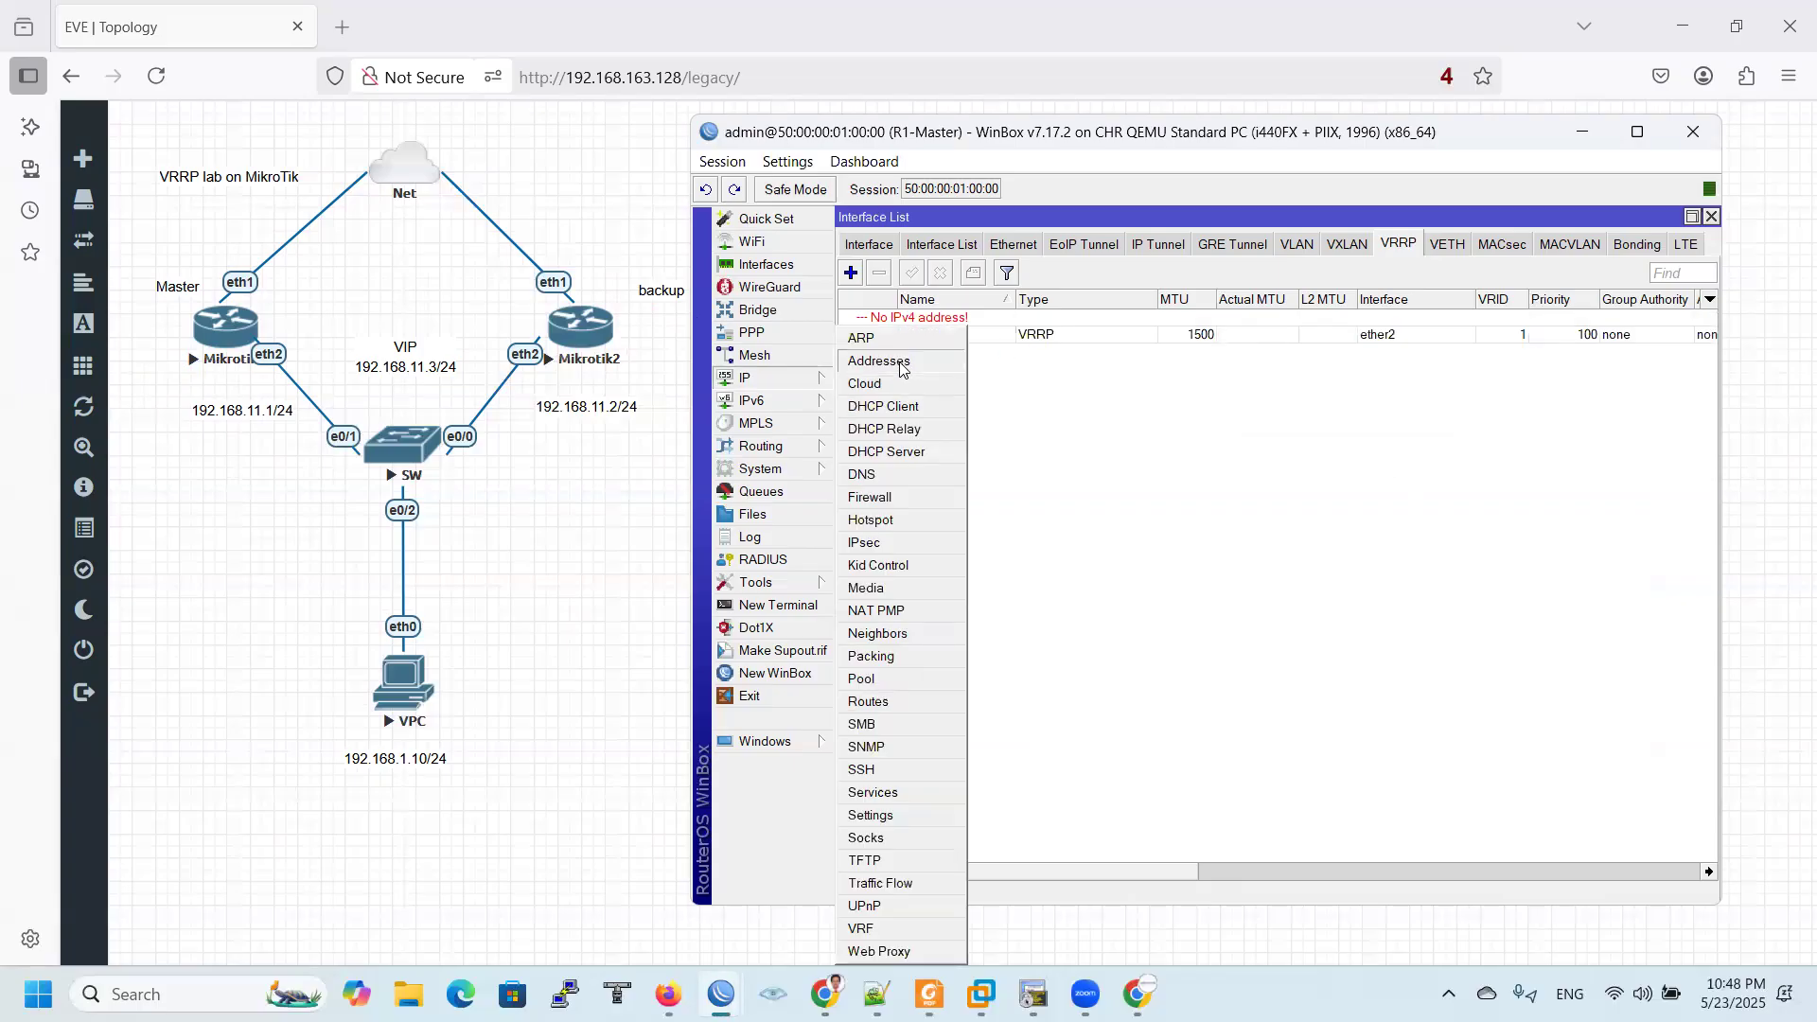
click(900, 364)
click(951, 397)
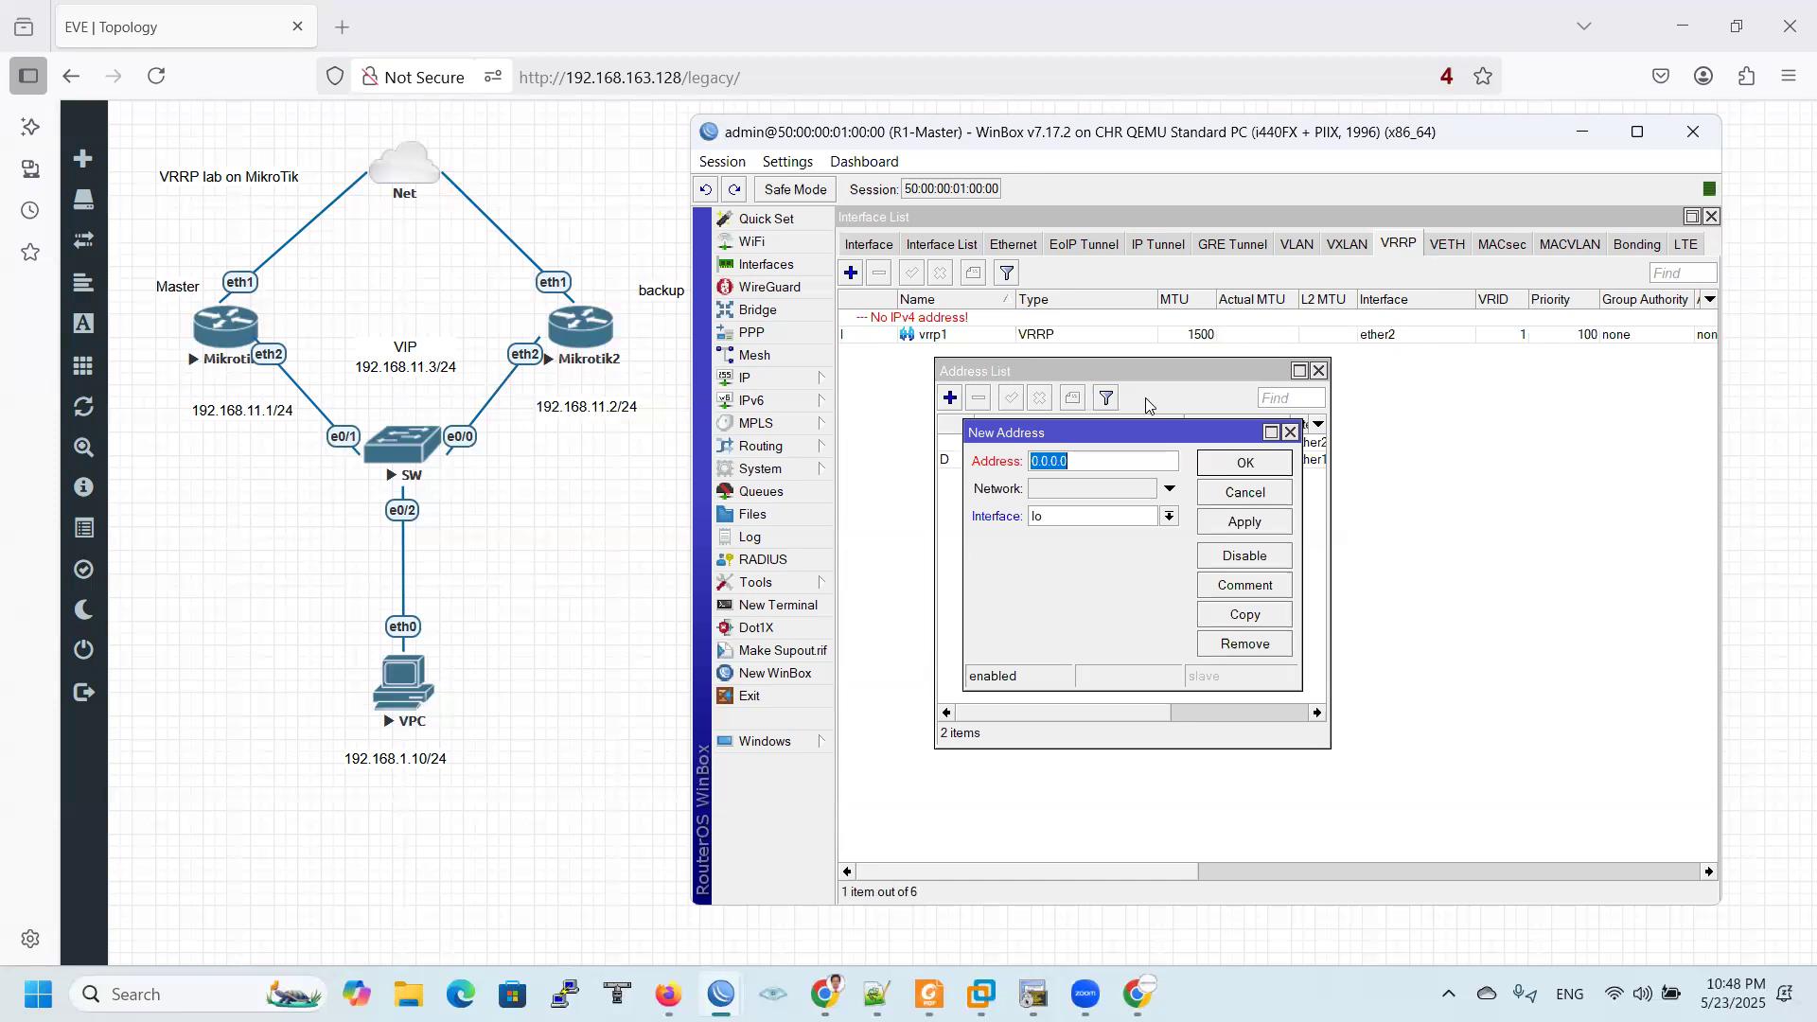
text(192.168.11.3)
click(1169, 516)
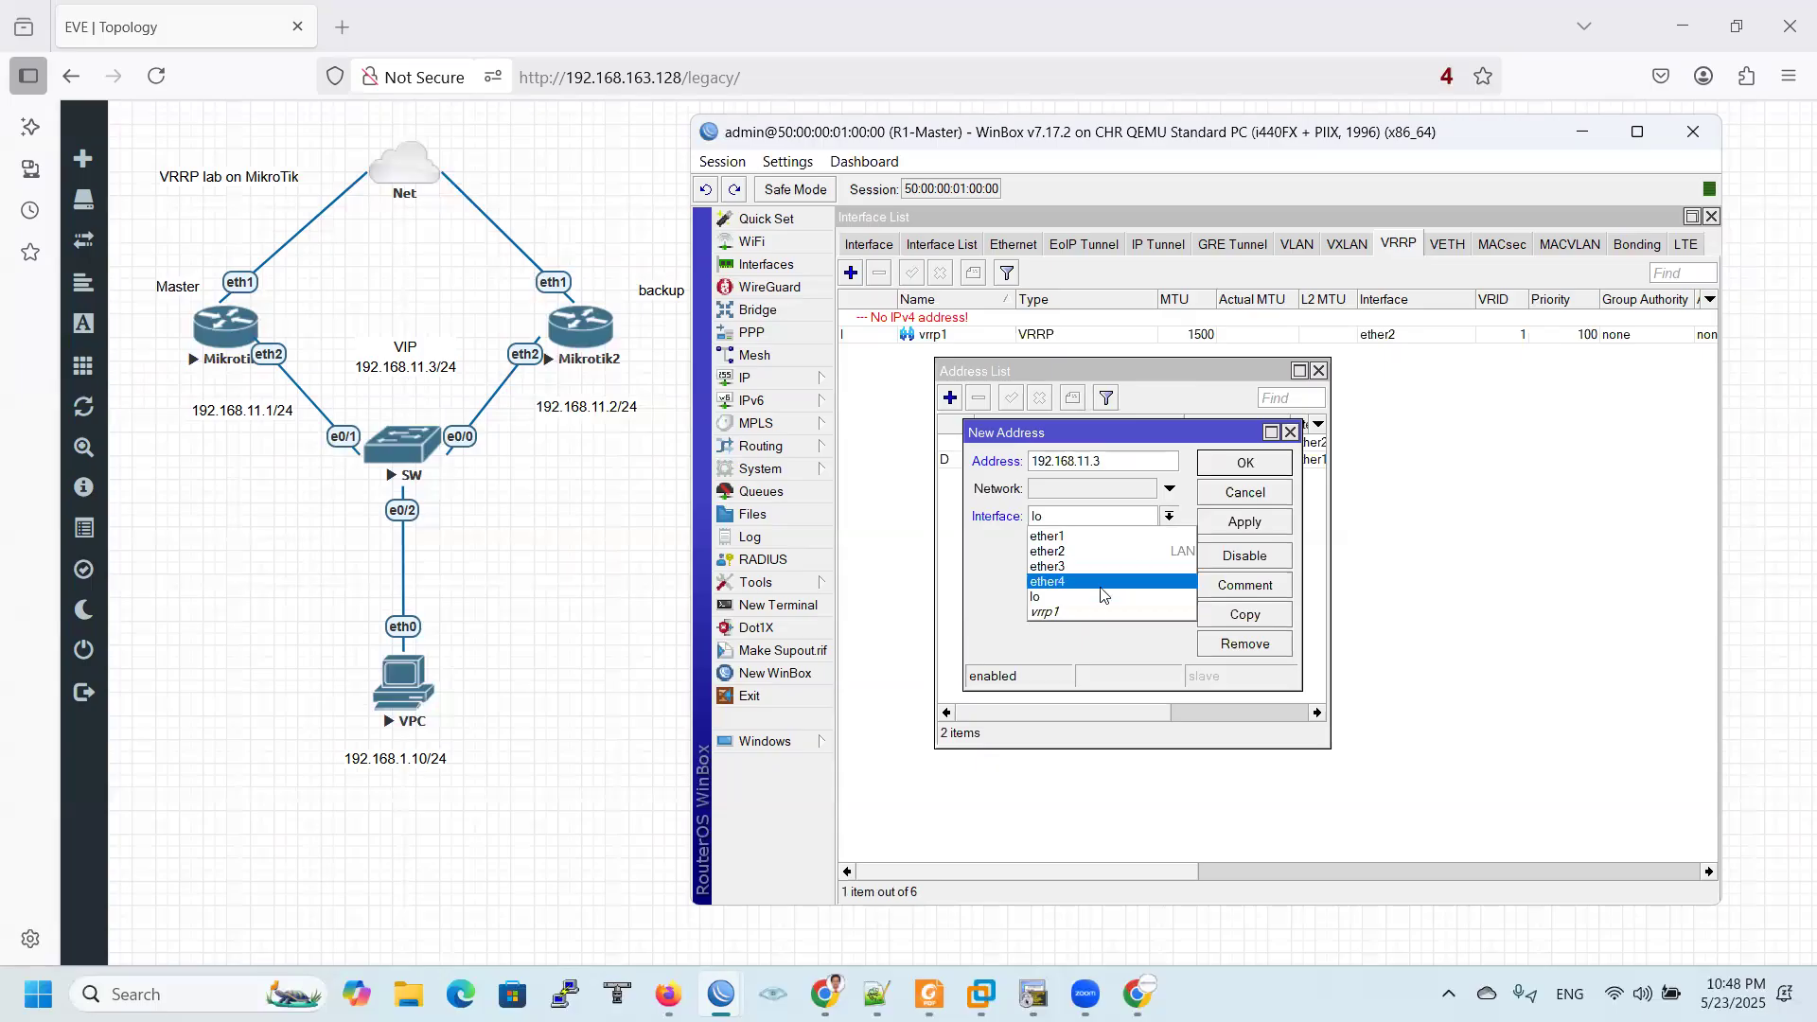
click(1077, 611)
click(1275, 522)
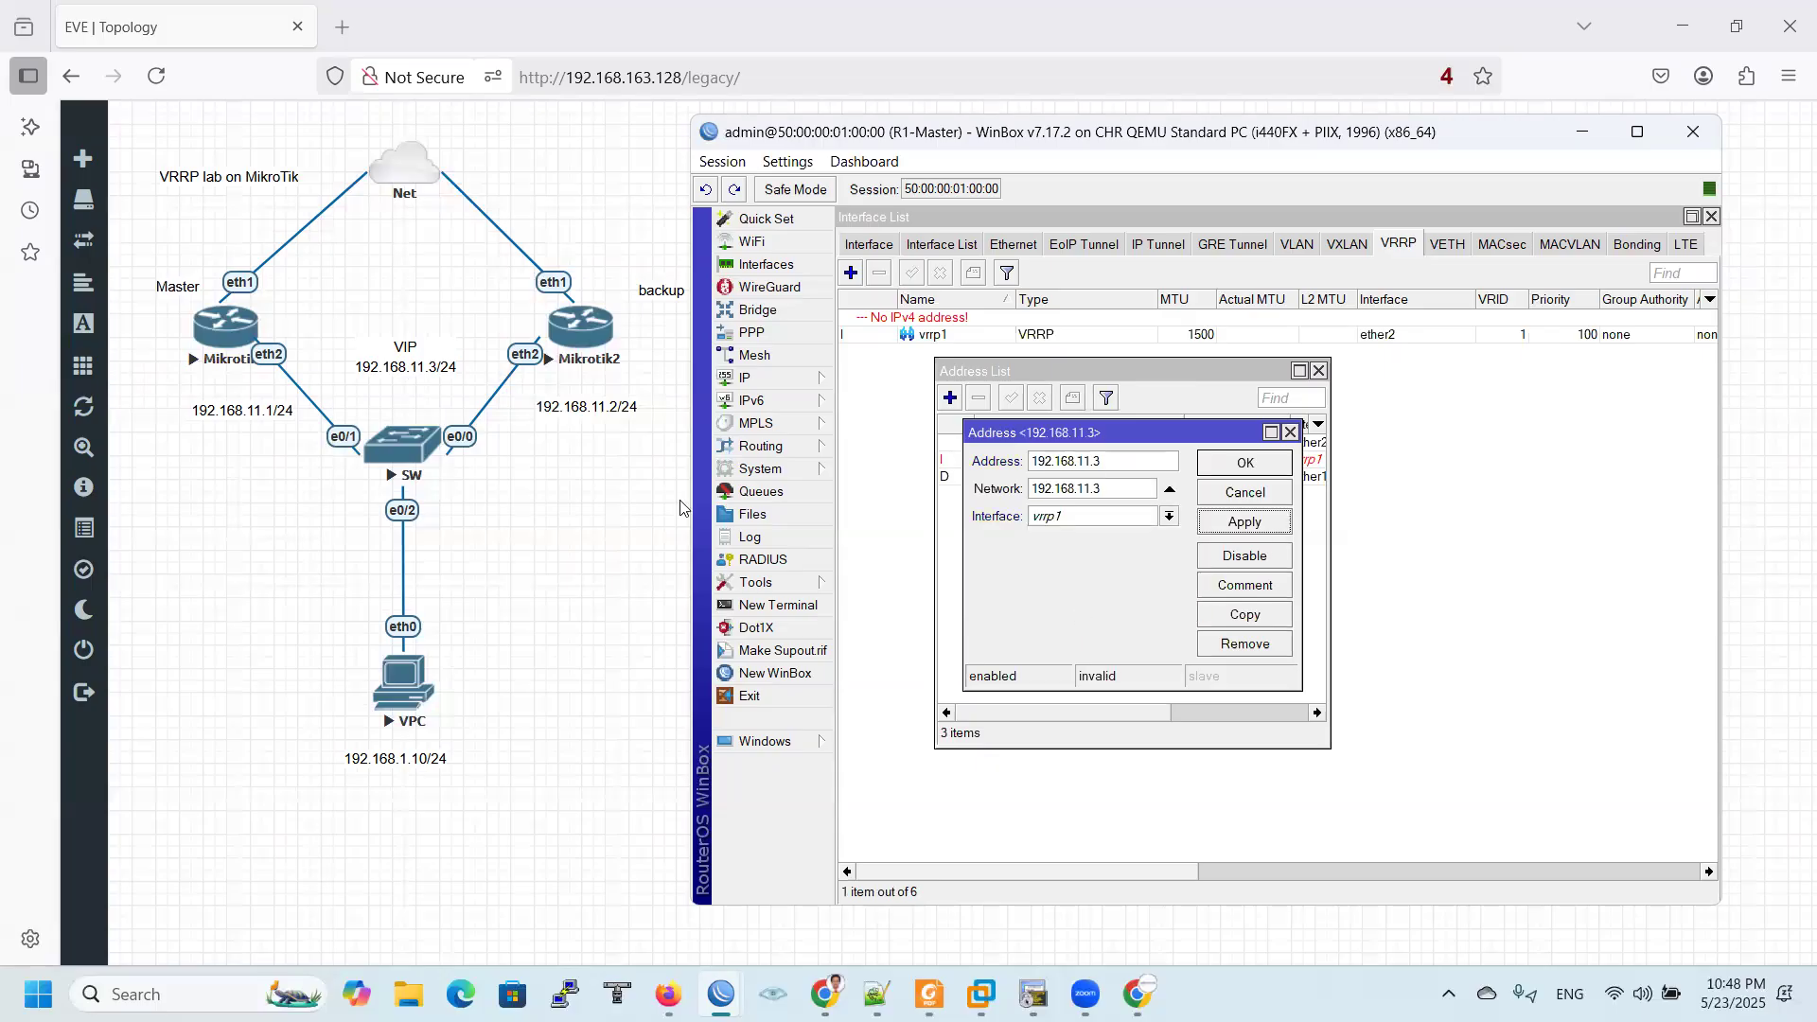
Remove the /24 suffix from the VIP label in the EVE topology so it reads 192.168.11.3.
click(415, 367)
double_click(431, 366)
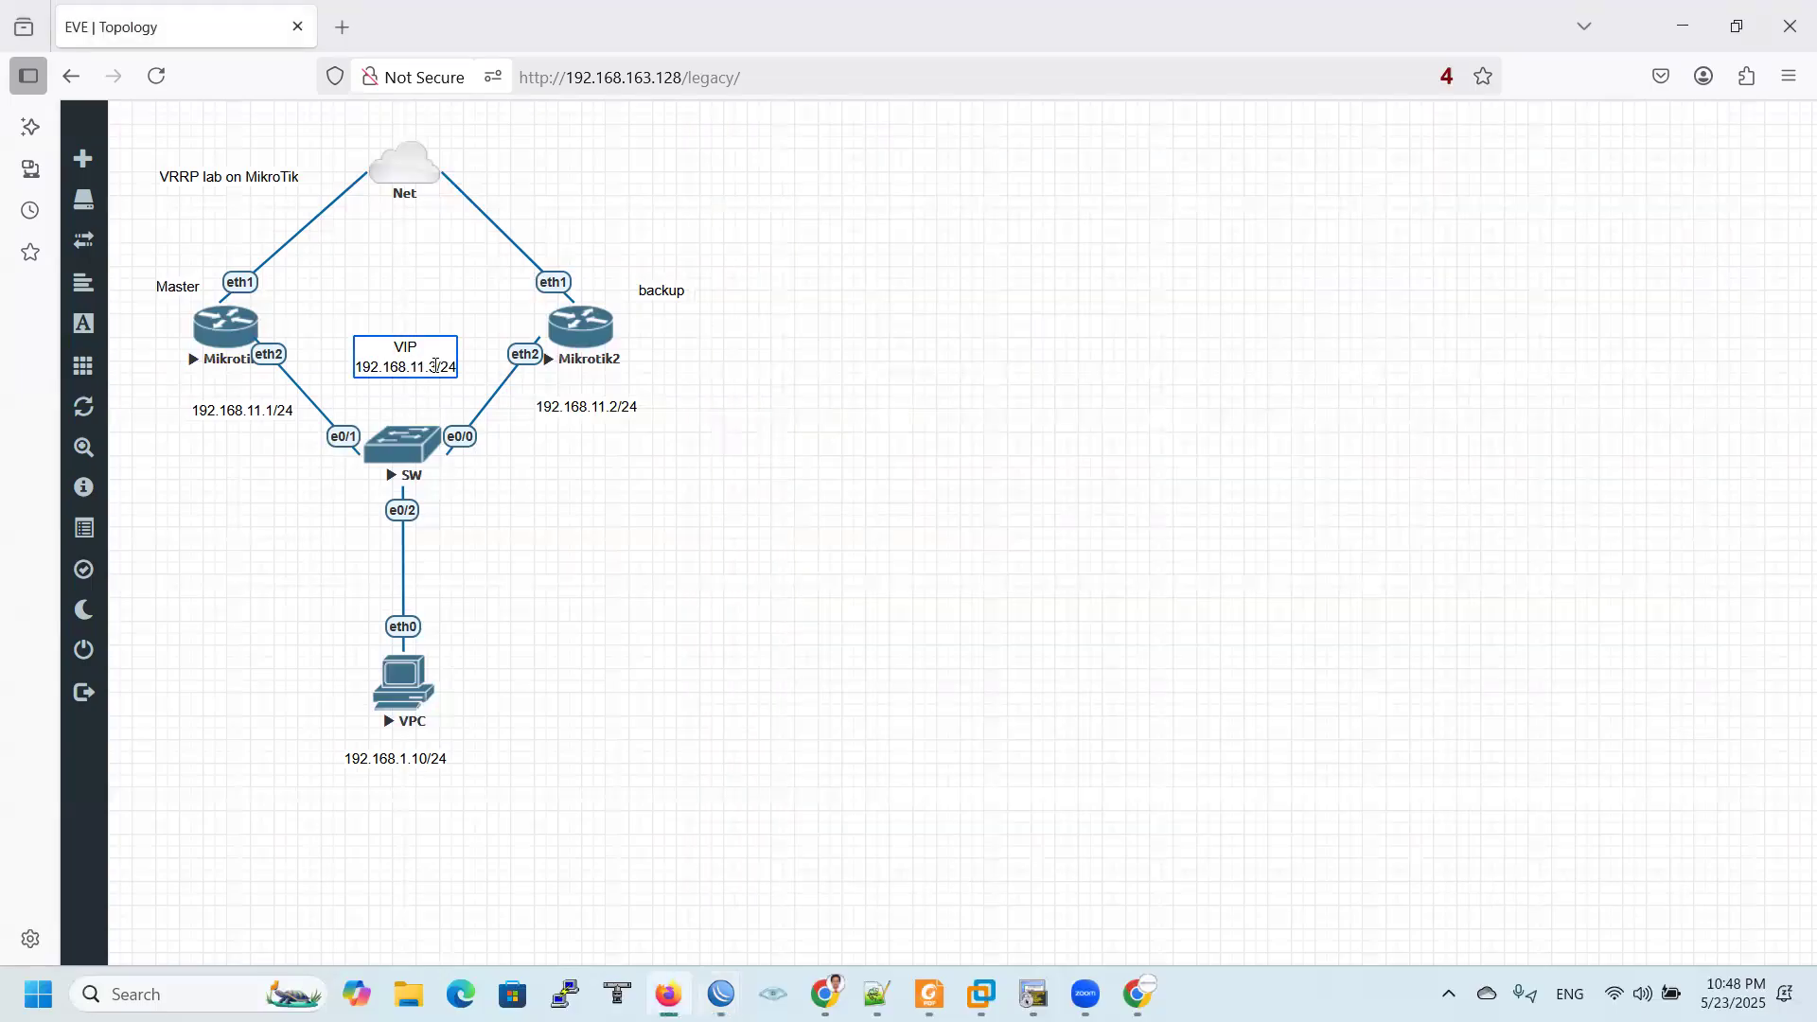
key(BackSpace)
key(BackSpace)
key(BackSpace)
click(557, 562)
Return to the R1-Master WinBox session and accept the 192.168.11.3 address entry.
mouse_move(719, 991)
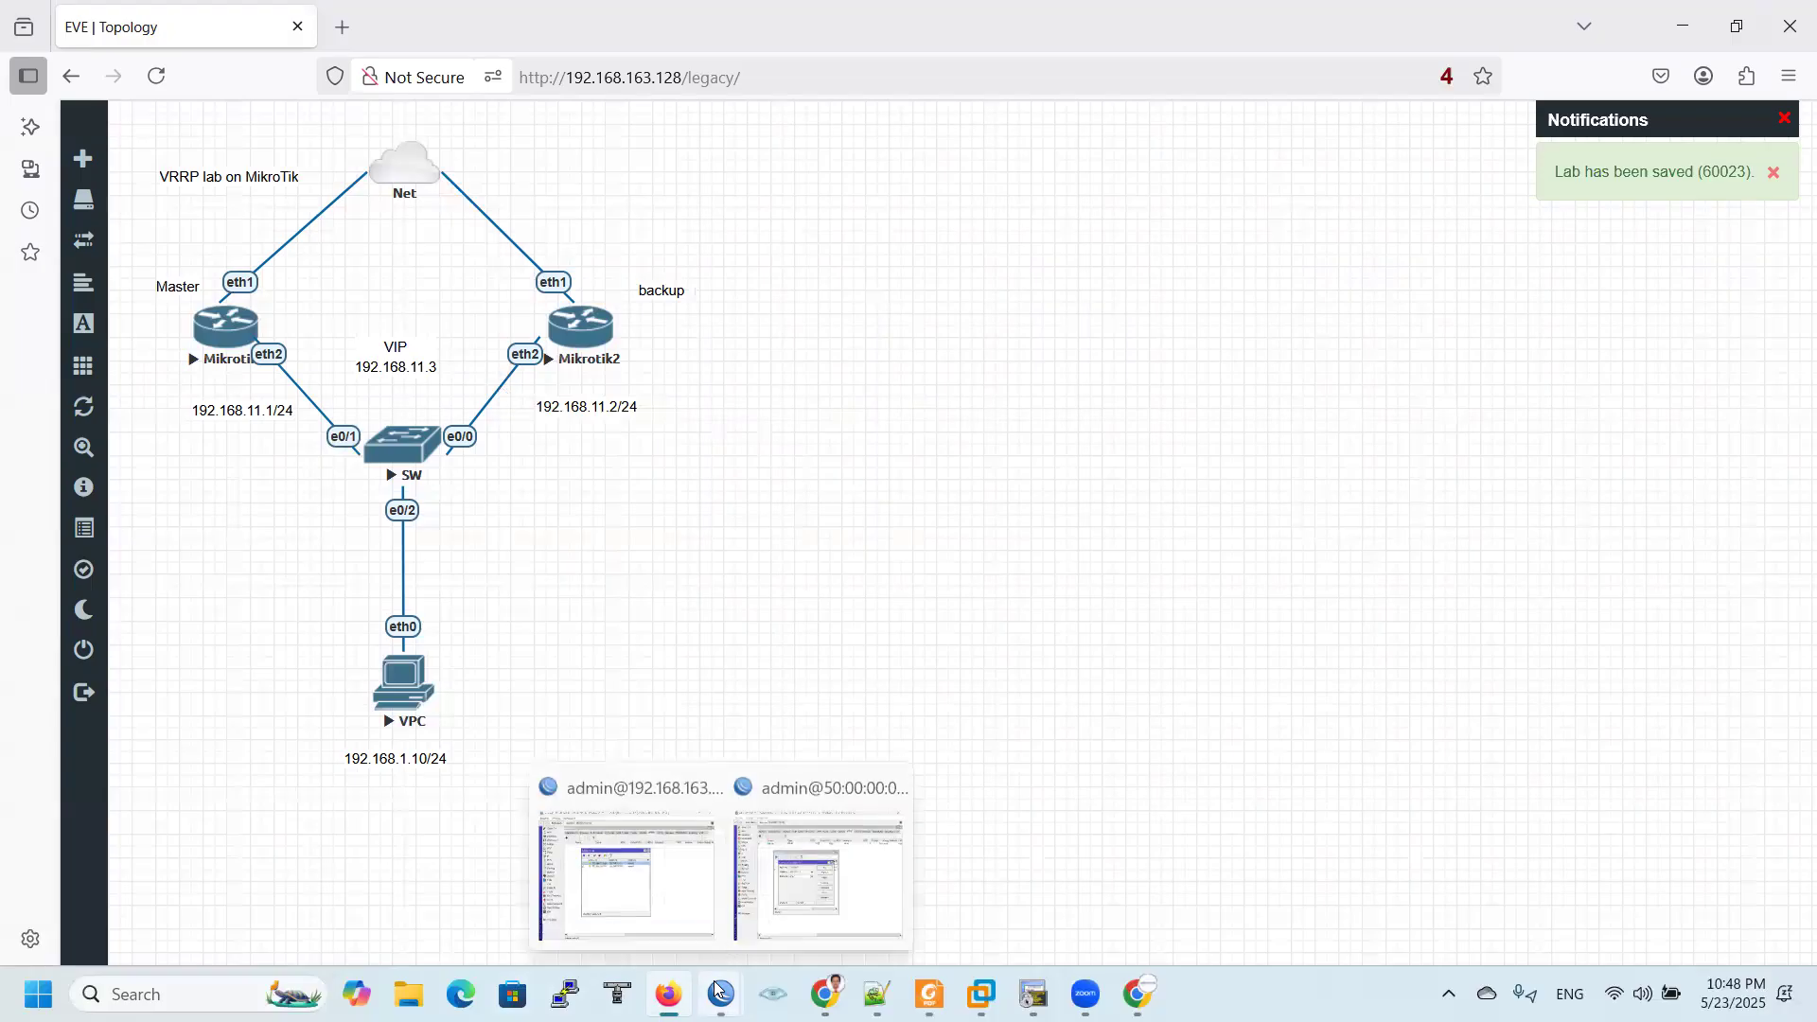
click(765, 888)
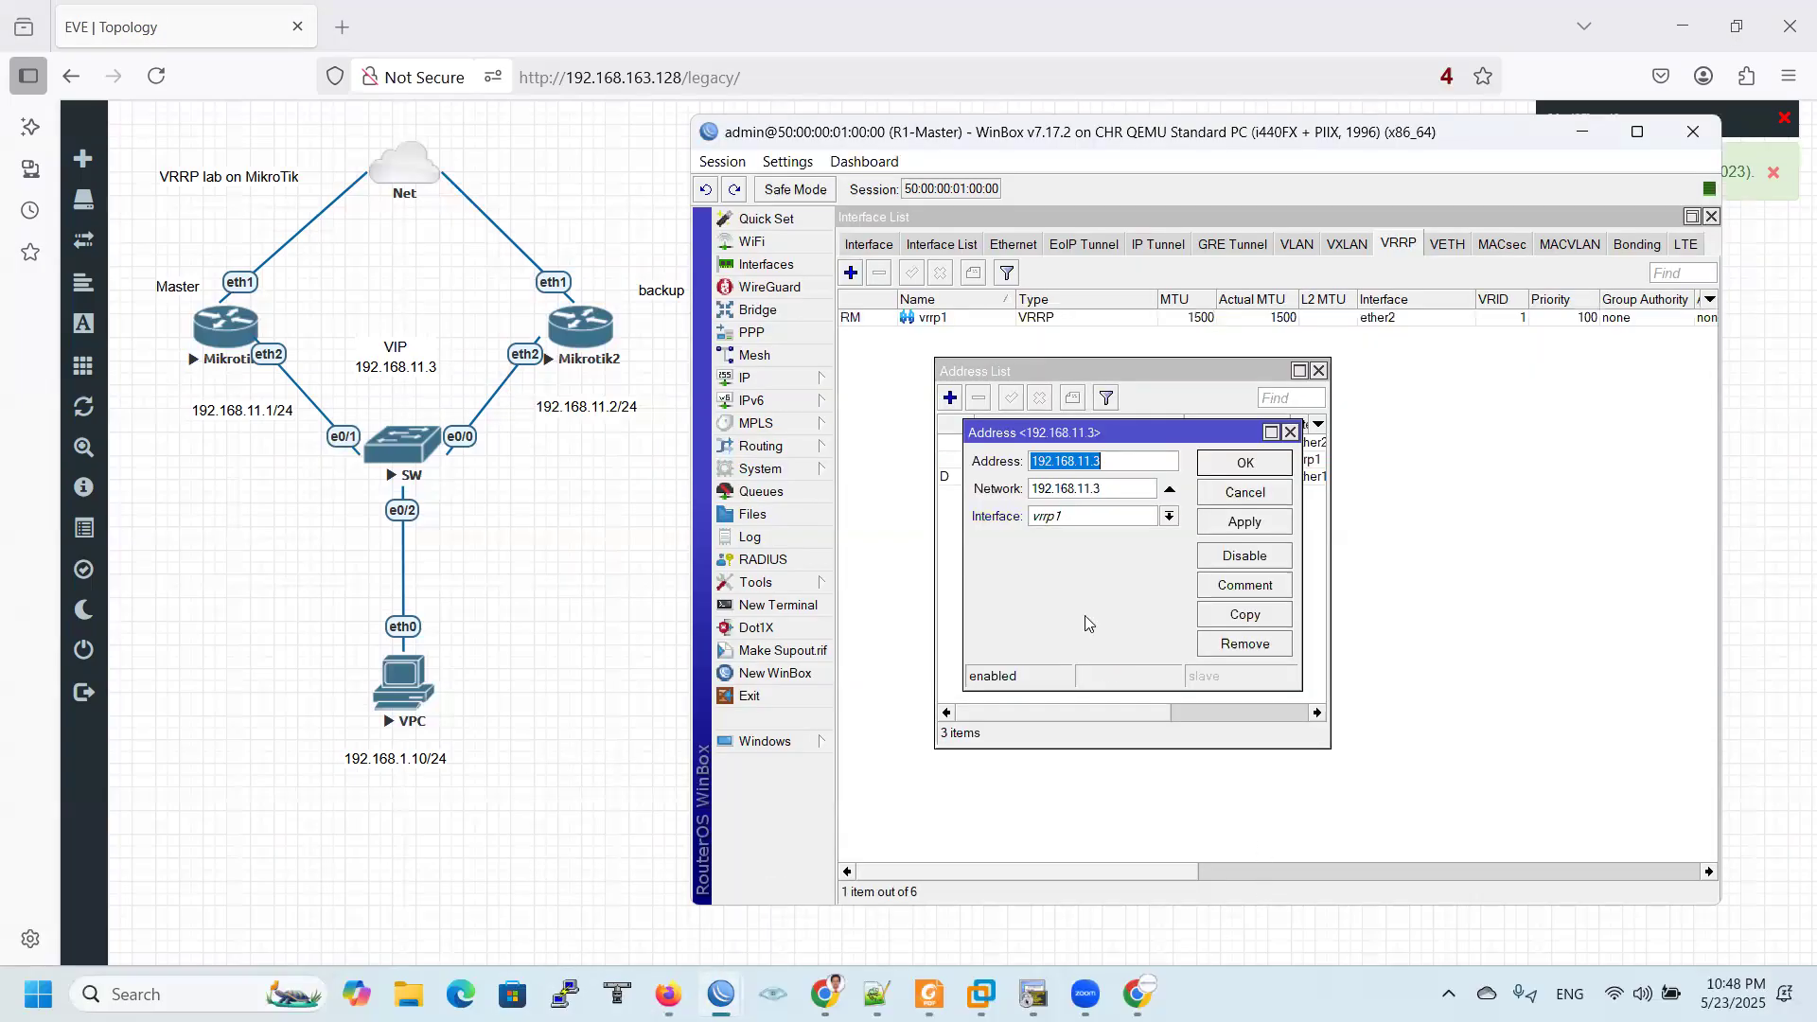
click(1245, 464)
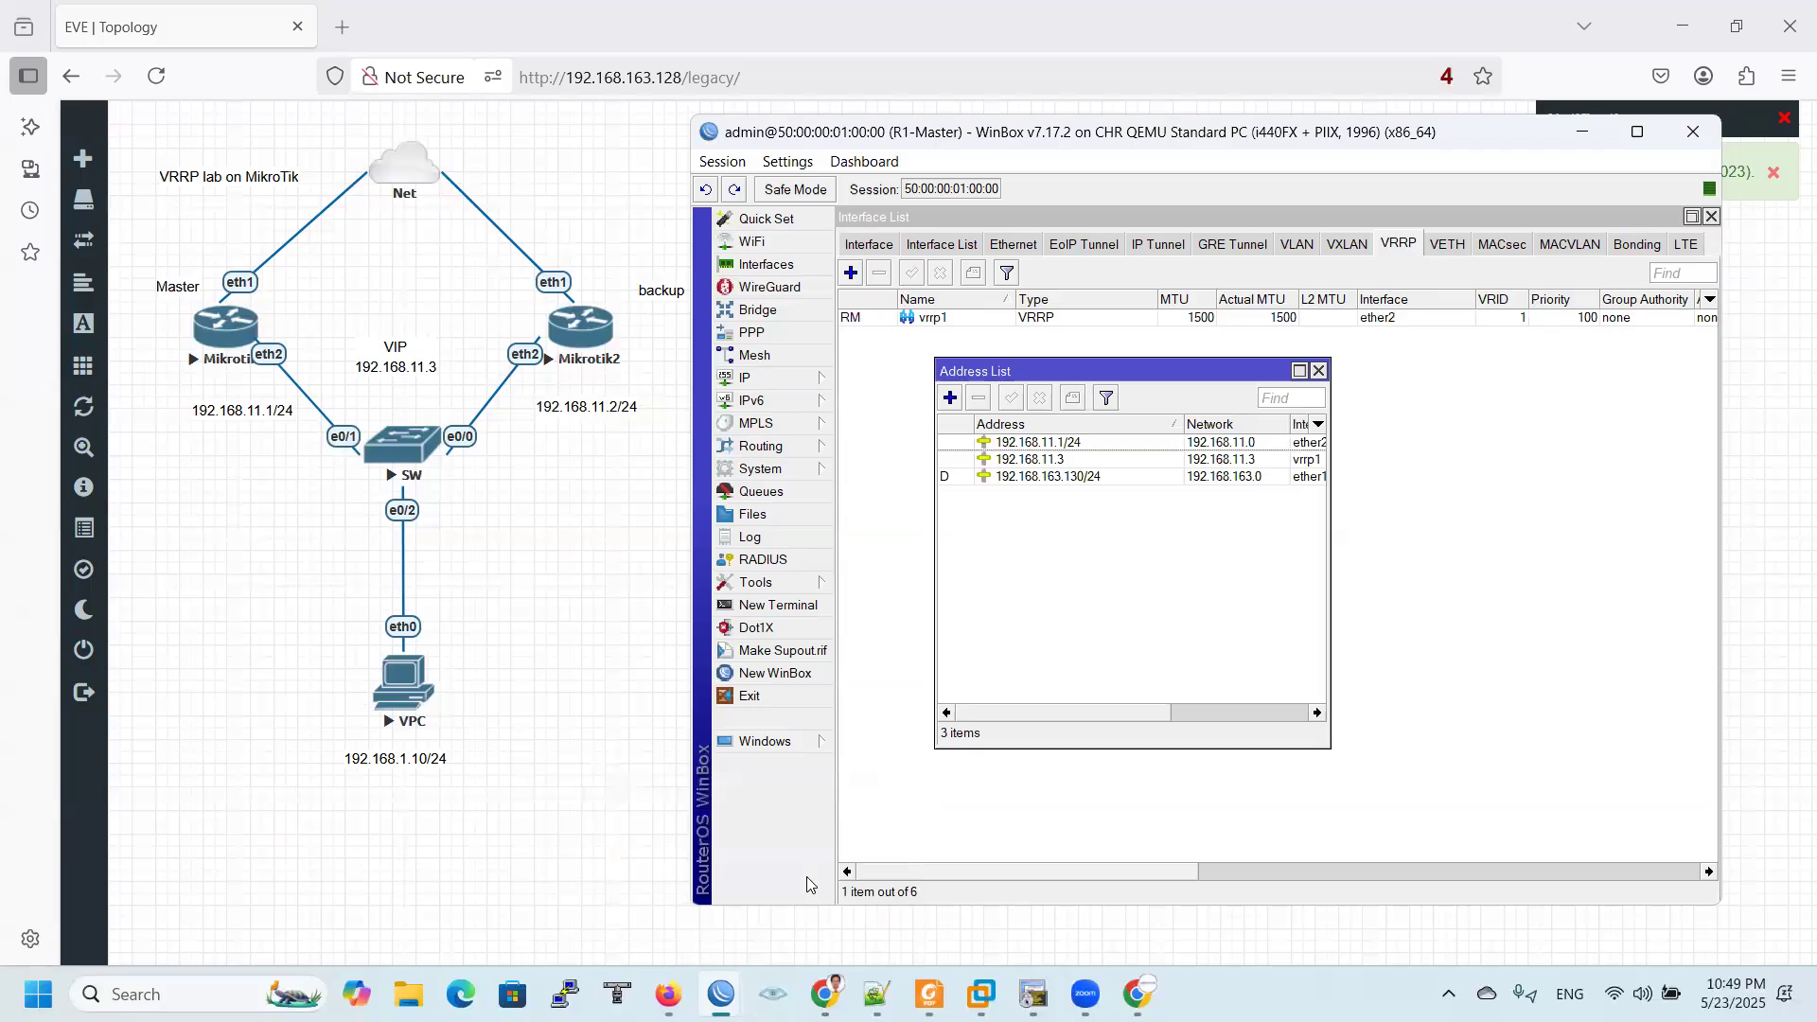
Switch to the R2-BACKUP WinBox session, close its address list and start a new VRRP interface.
mouse_move(721, 994)
click(701, 852)
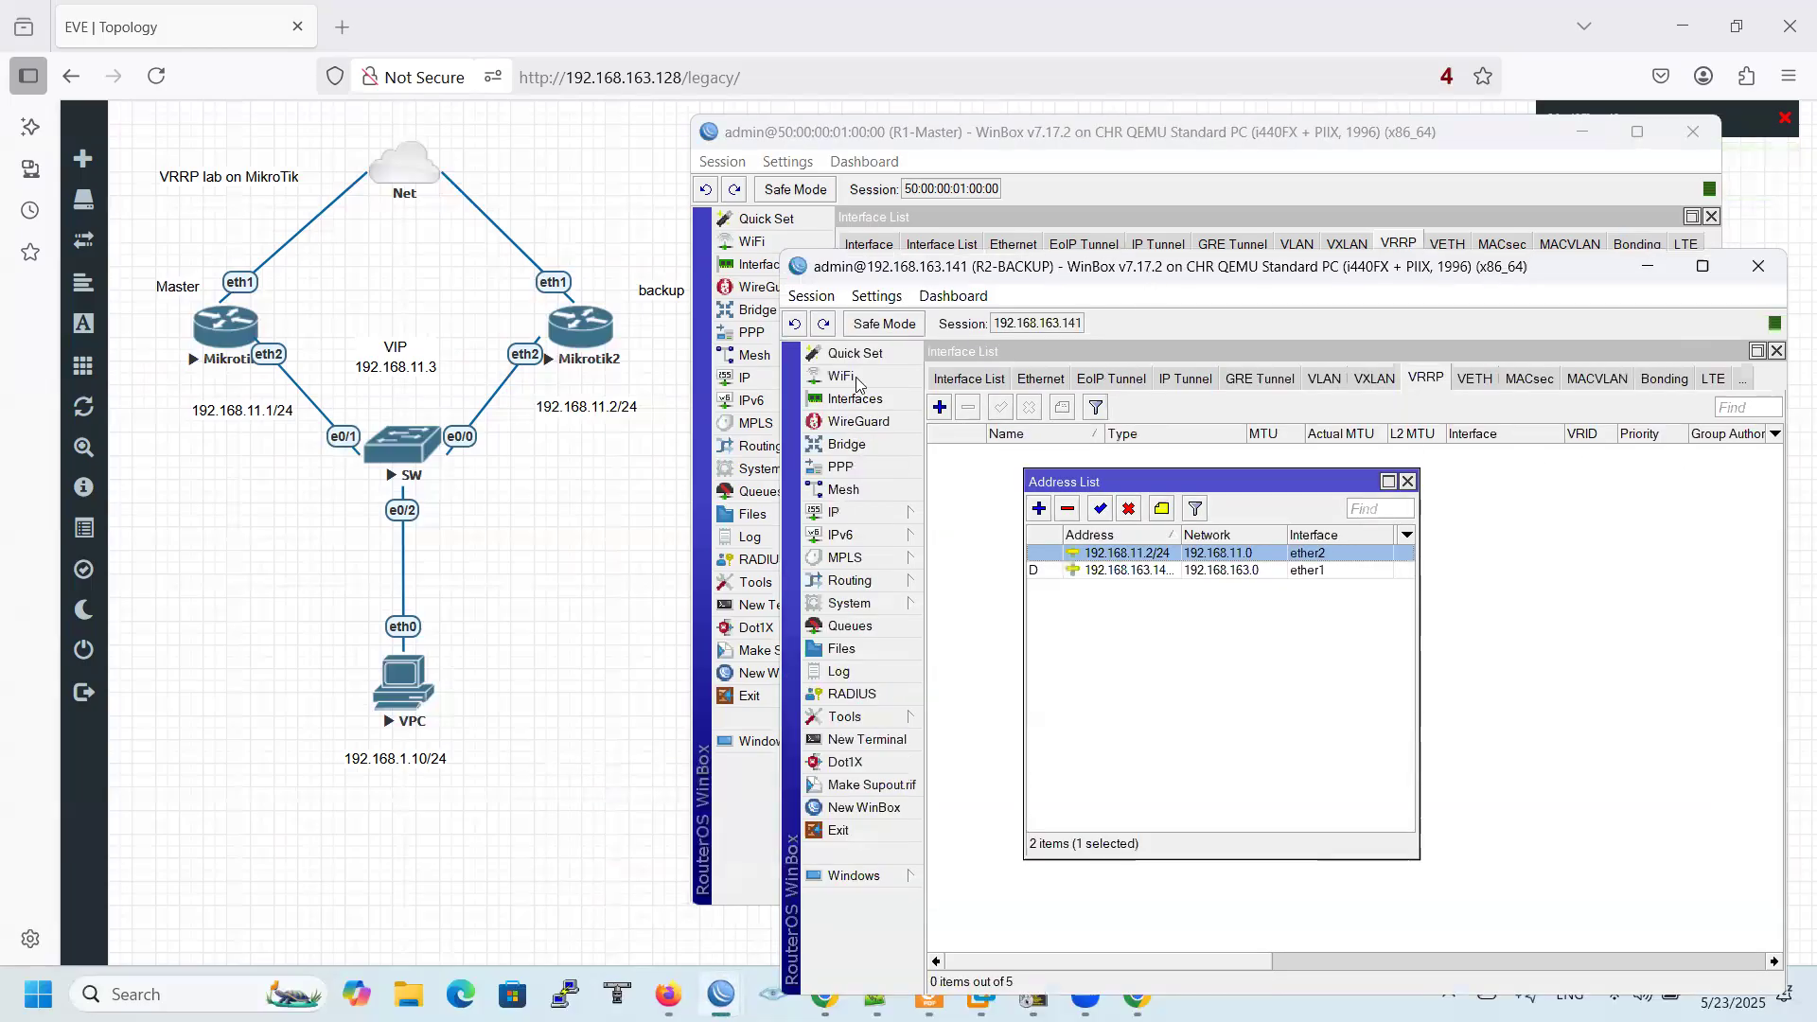
drag(1148, 270, 1005, 130)
click(1278, 239)
click(801, 273)
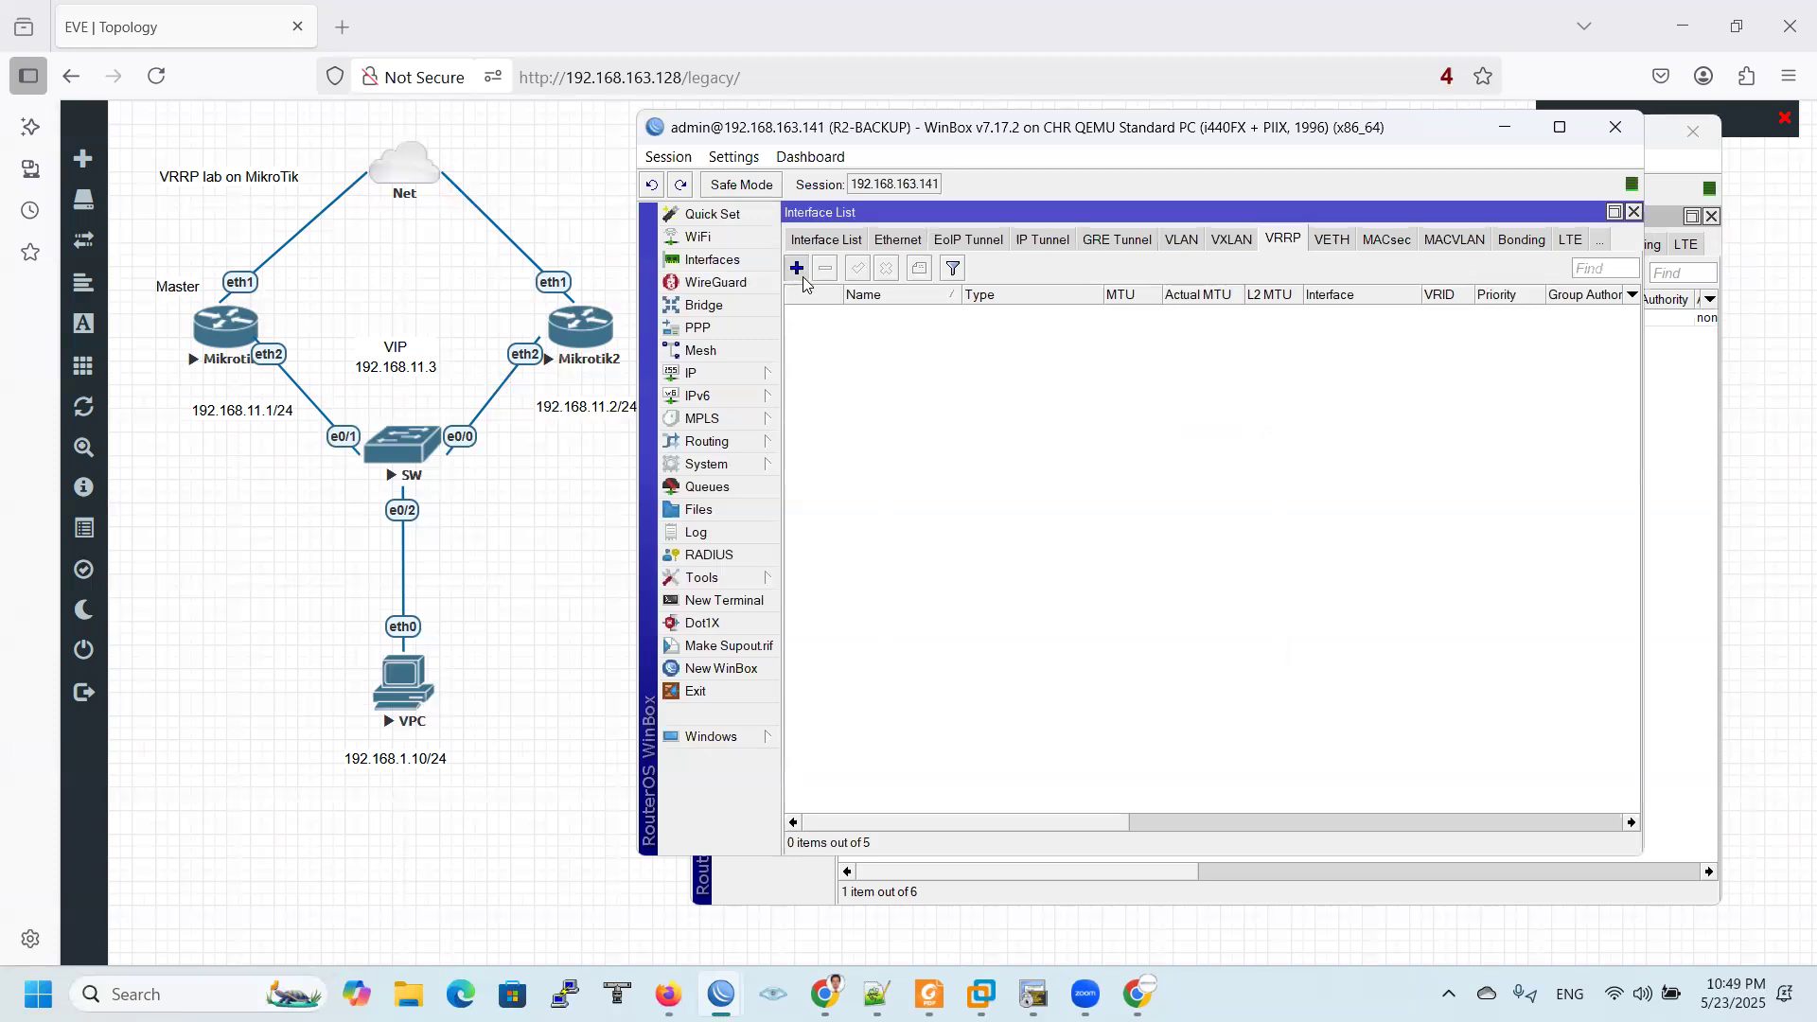
click(974, 311)
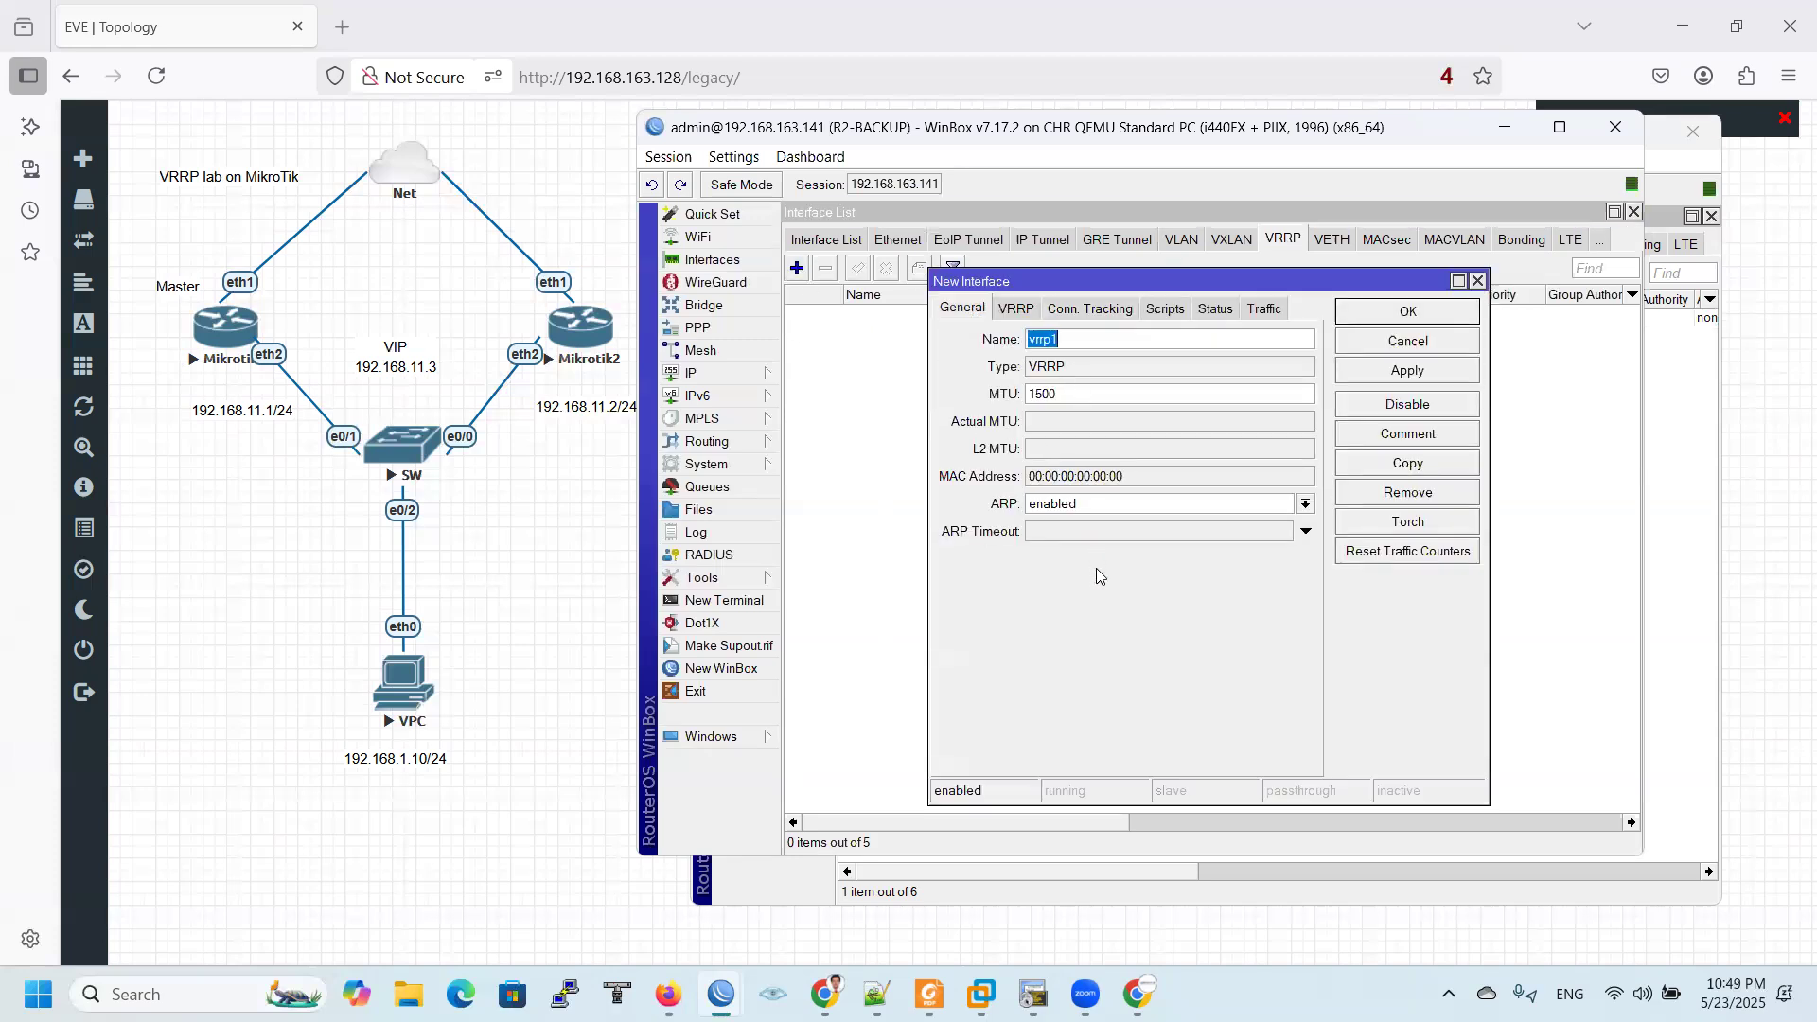
Set the backup VRRP interface to ether2 with VRID 1 and priority 90, and save it.
click(1016, 310)
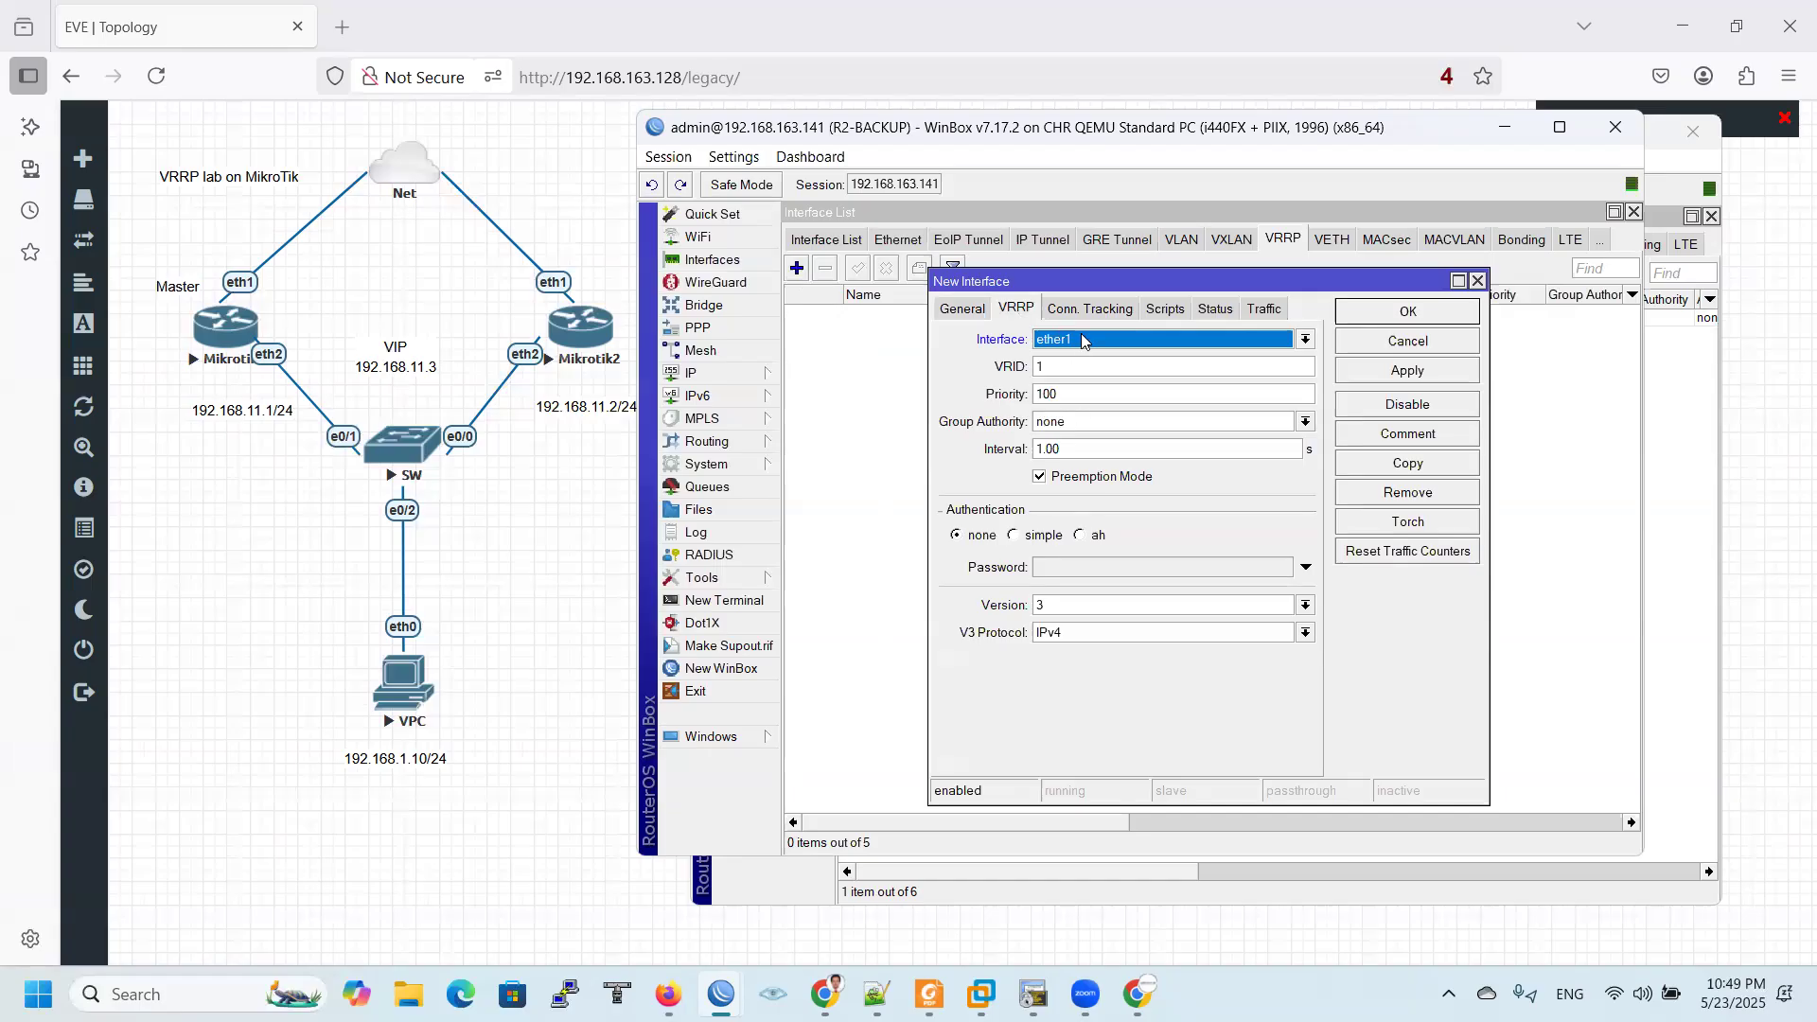
click(1081, 333)
click(1059, 367)
key(Tab)
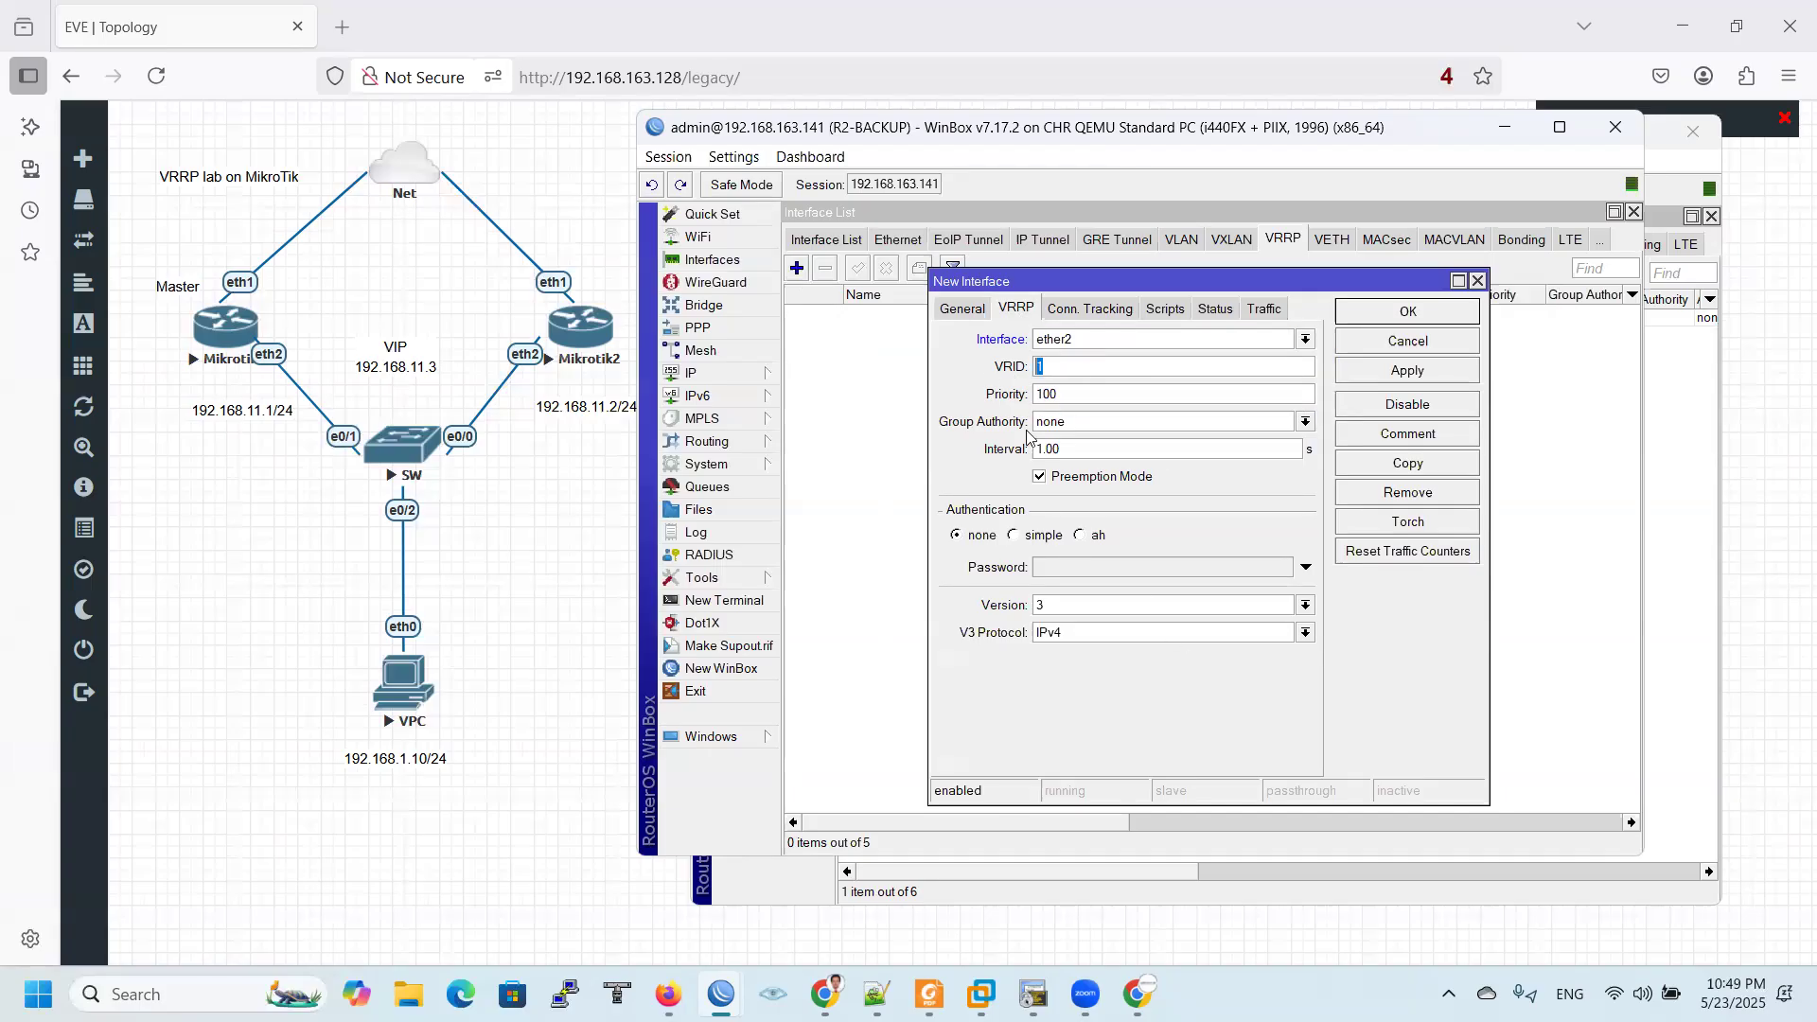
key(Tab)
text(90)
click(1388, 320)
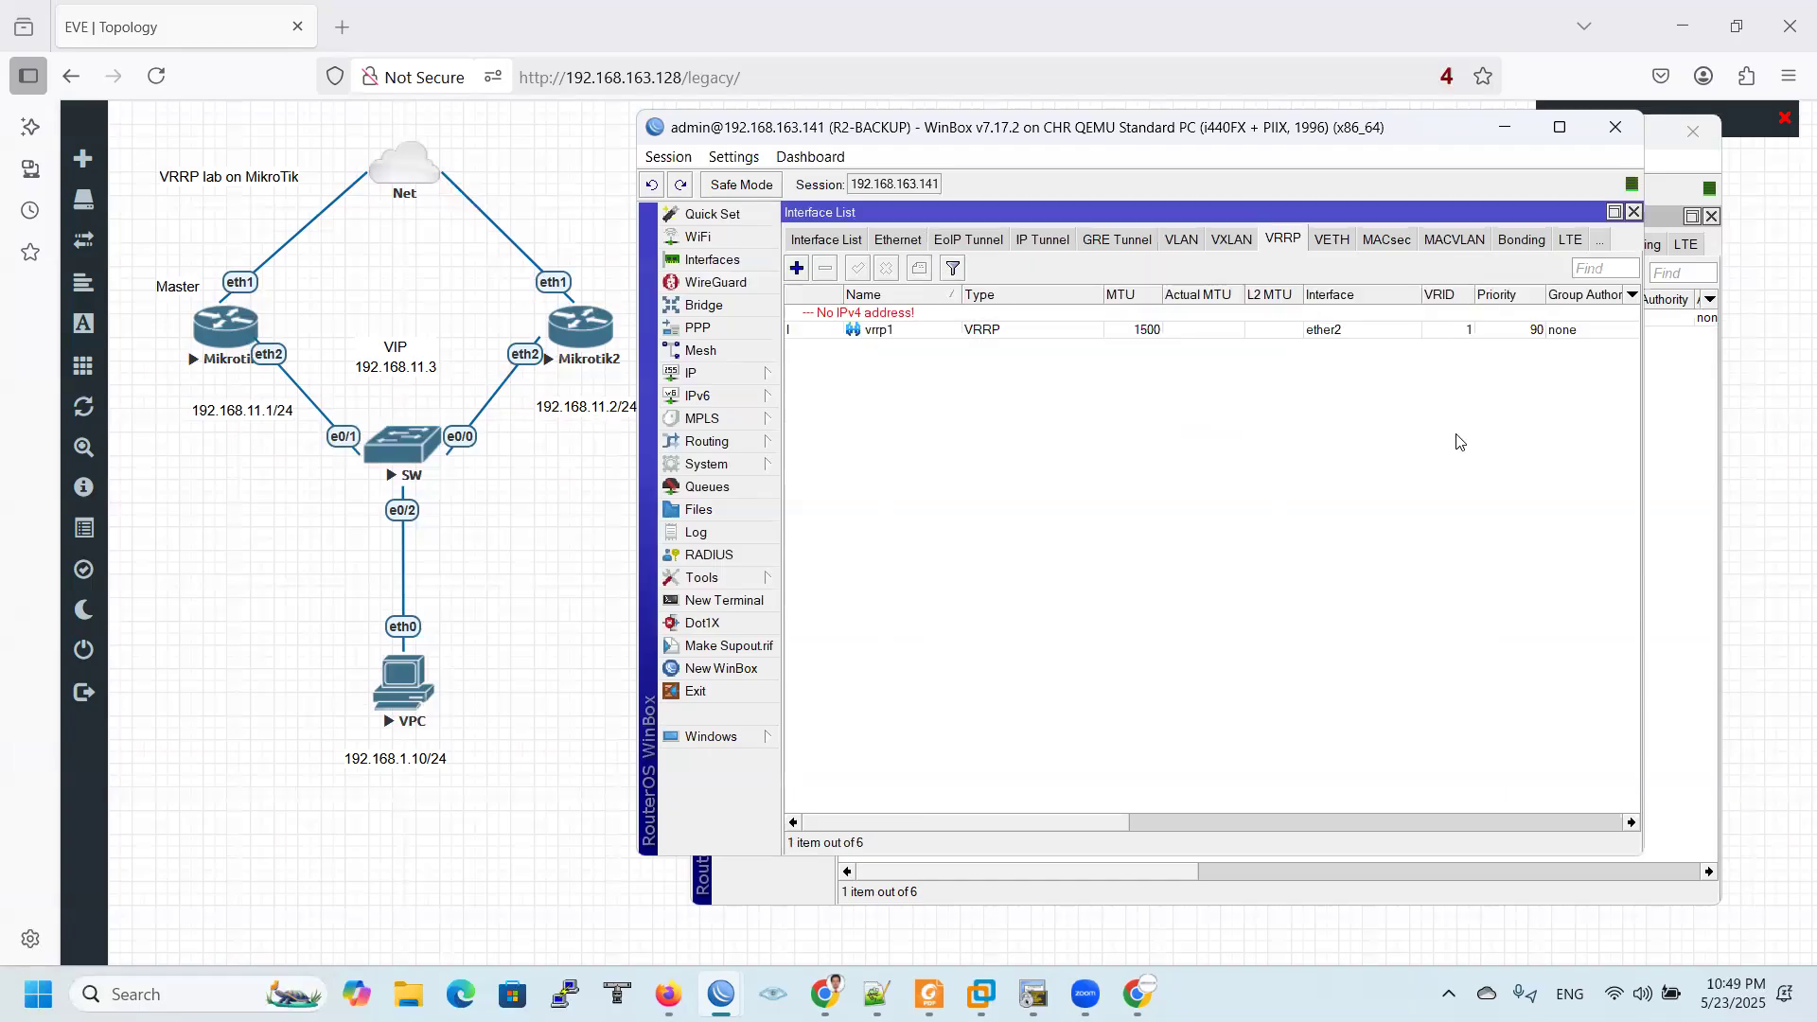
Add the virtual address 192.168.11.3 on interface vrrp1 in the R2-BACKUP address list and save it.
click(772, 382)
click(823, 381)
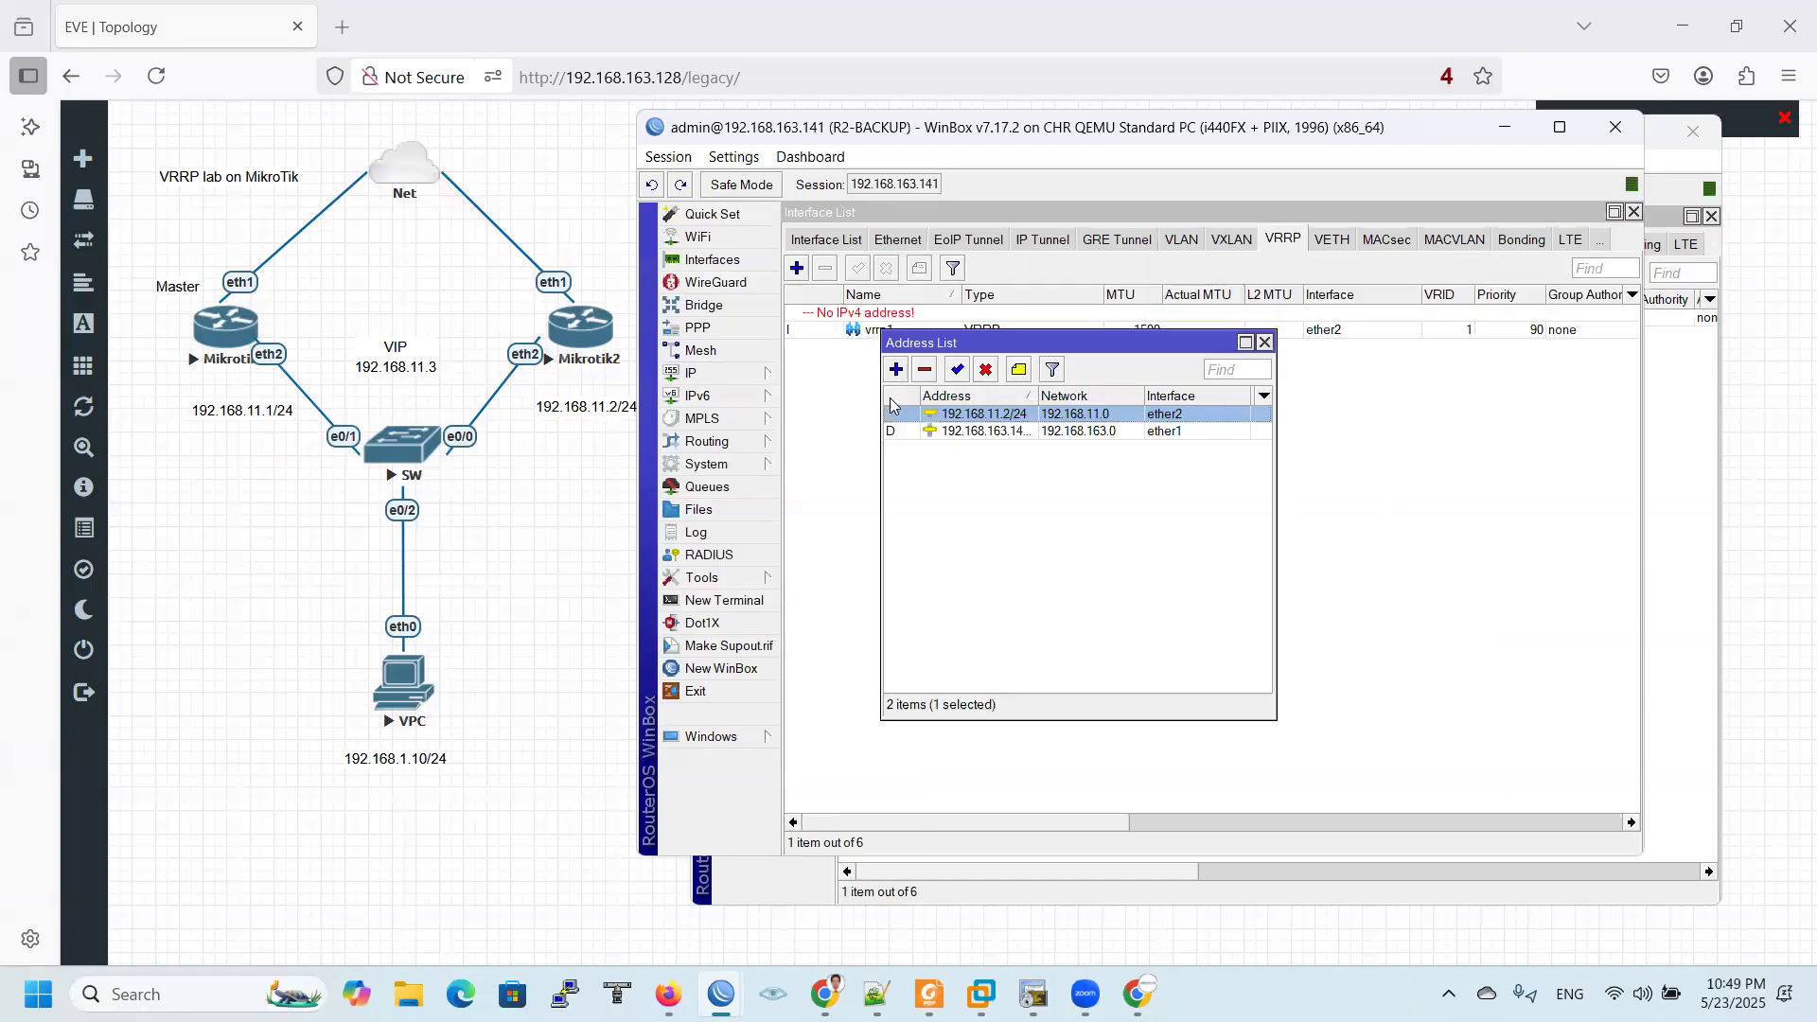
click(896, 369)
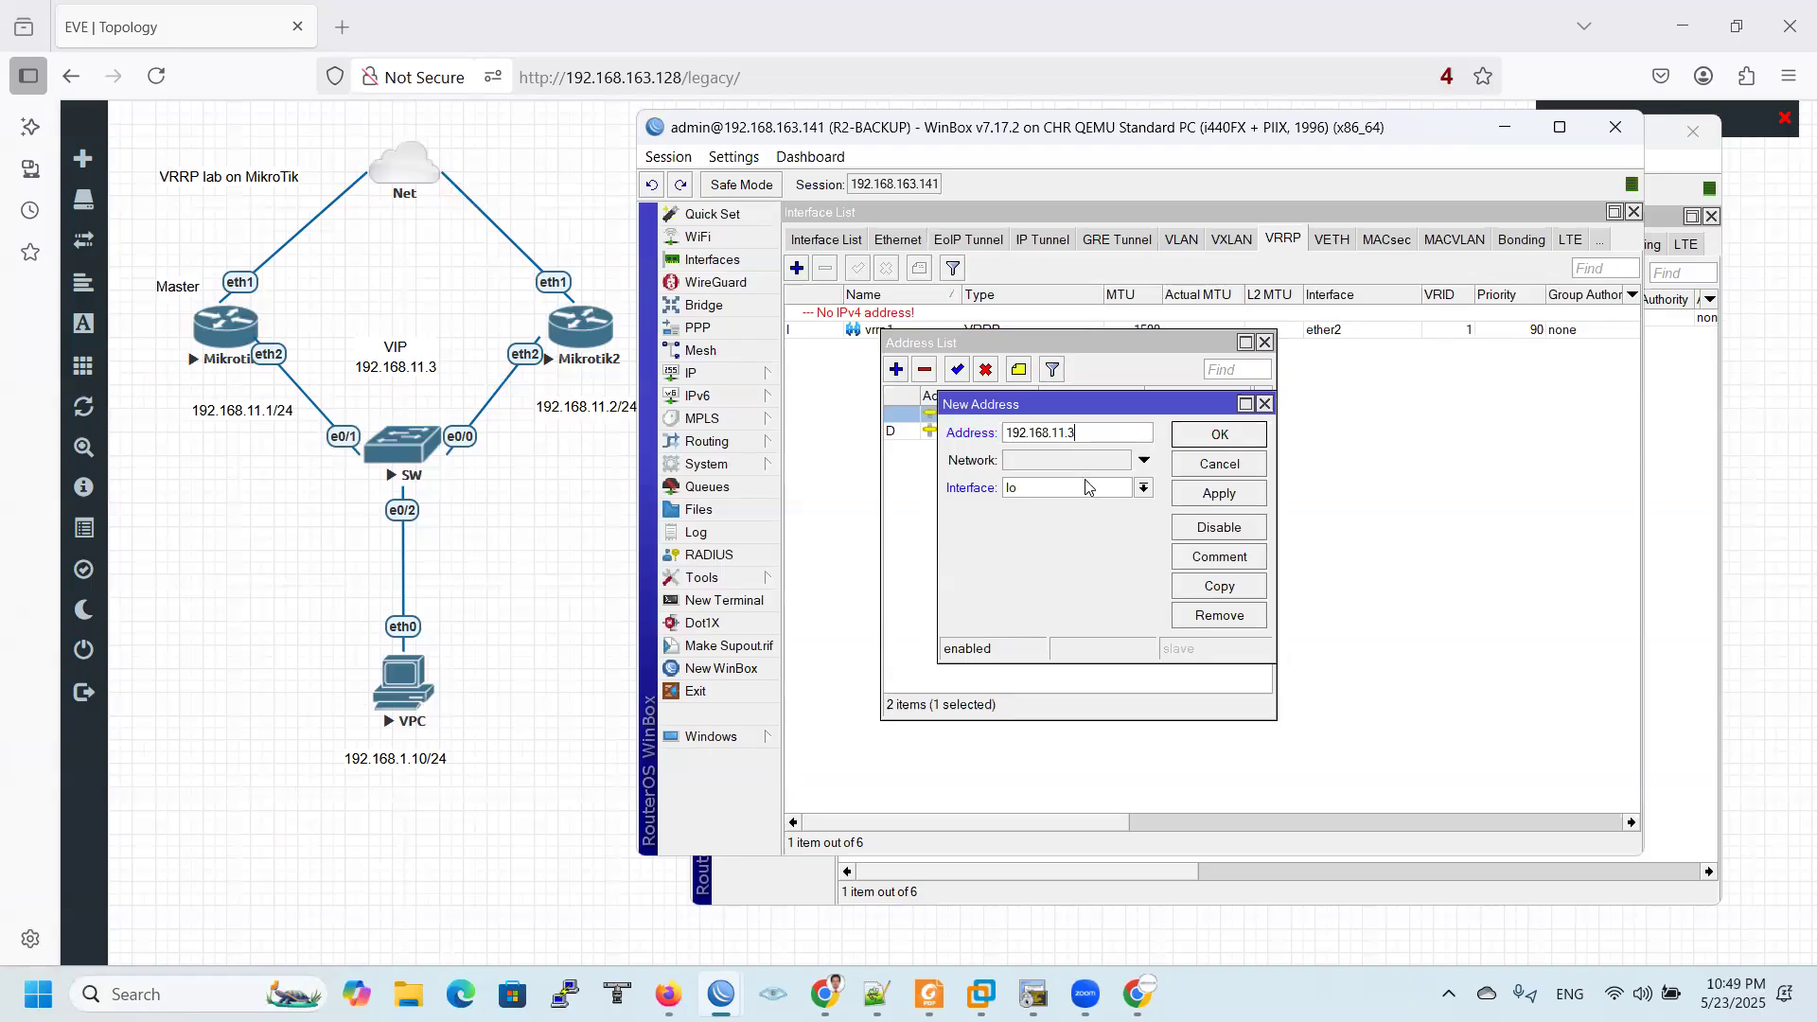
click(1144, 487)
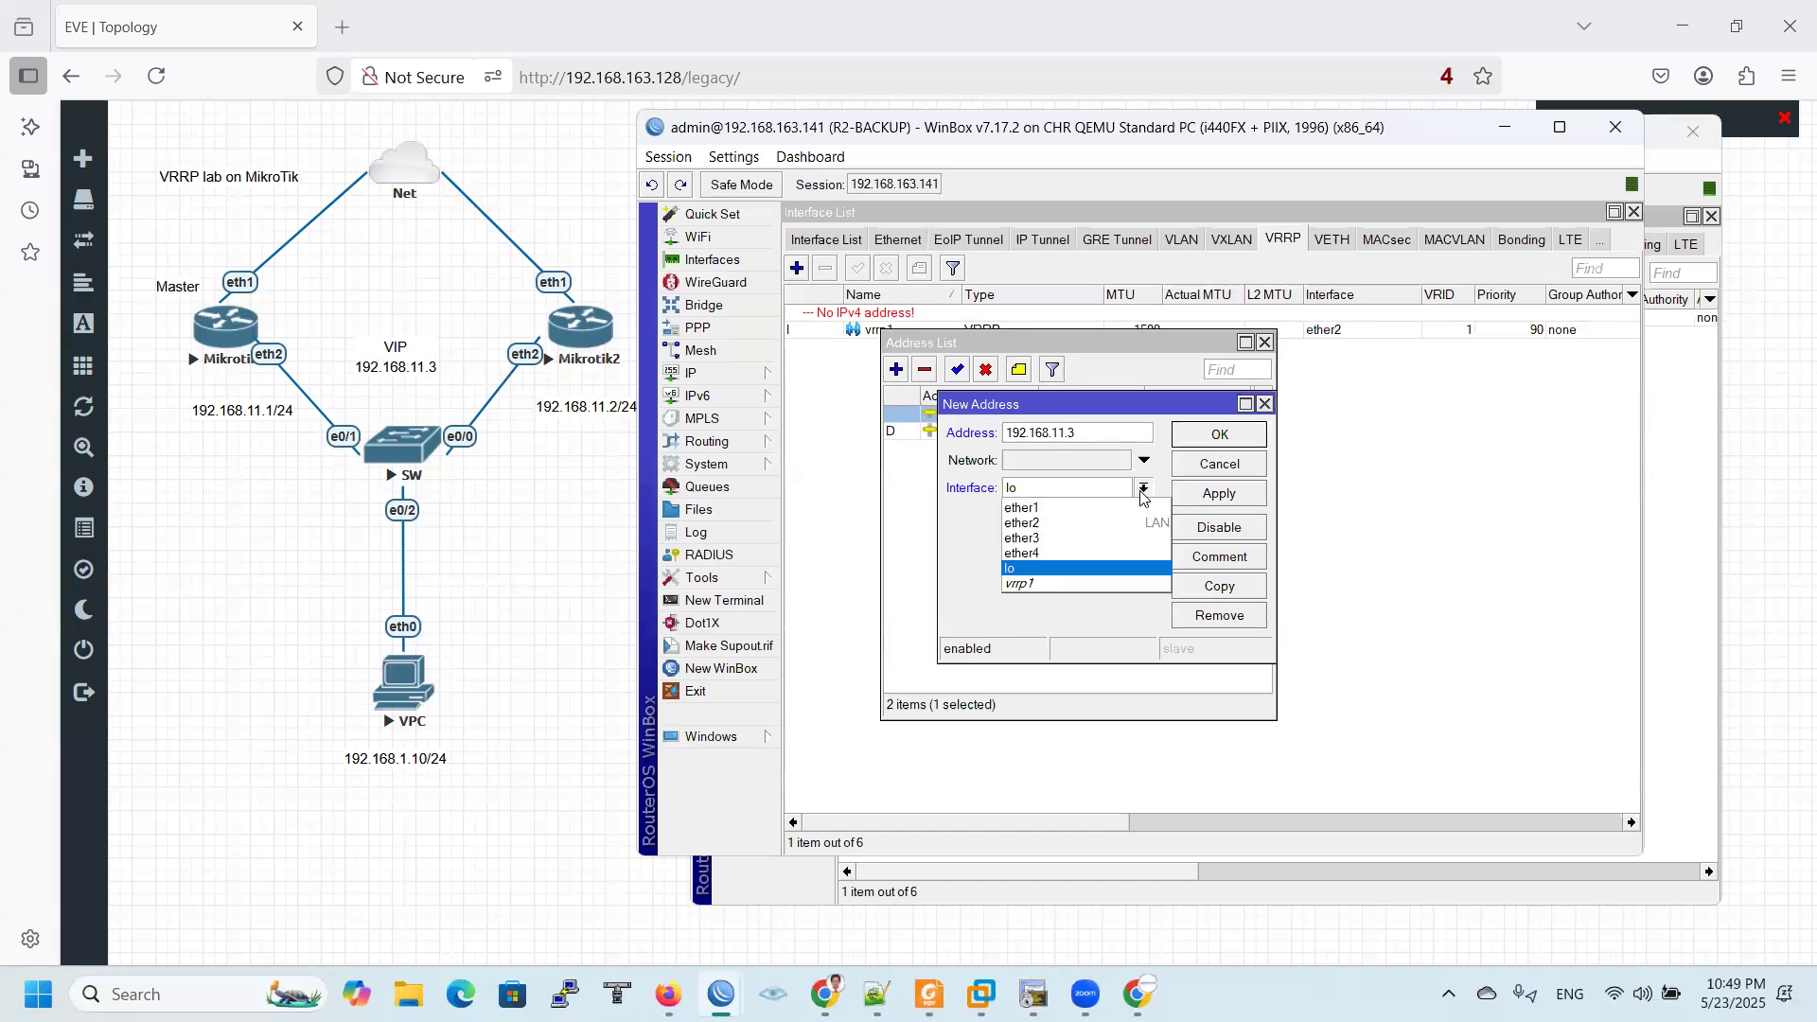
click(1049, 583)
click(1202, 494)
click(1221, 433)
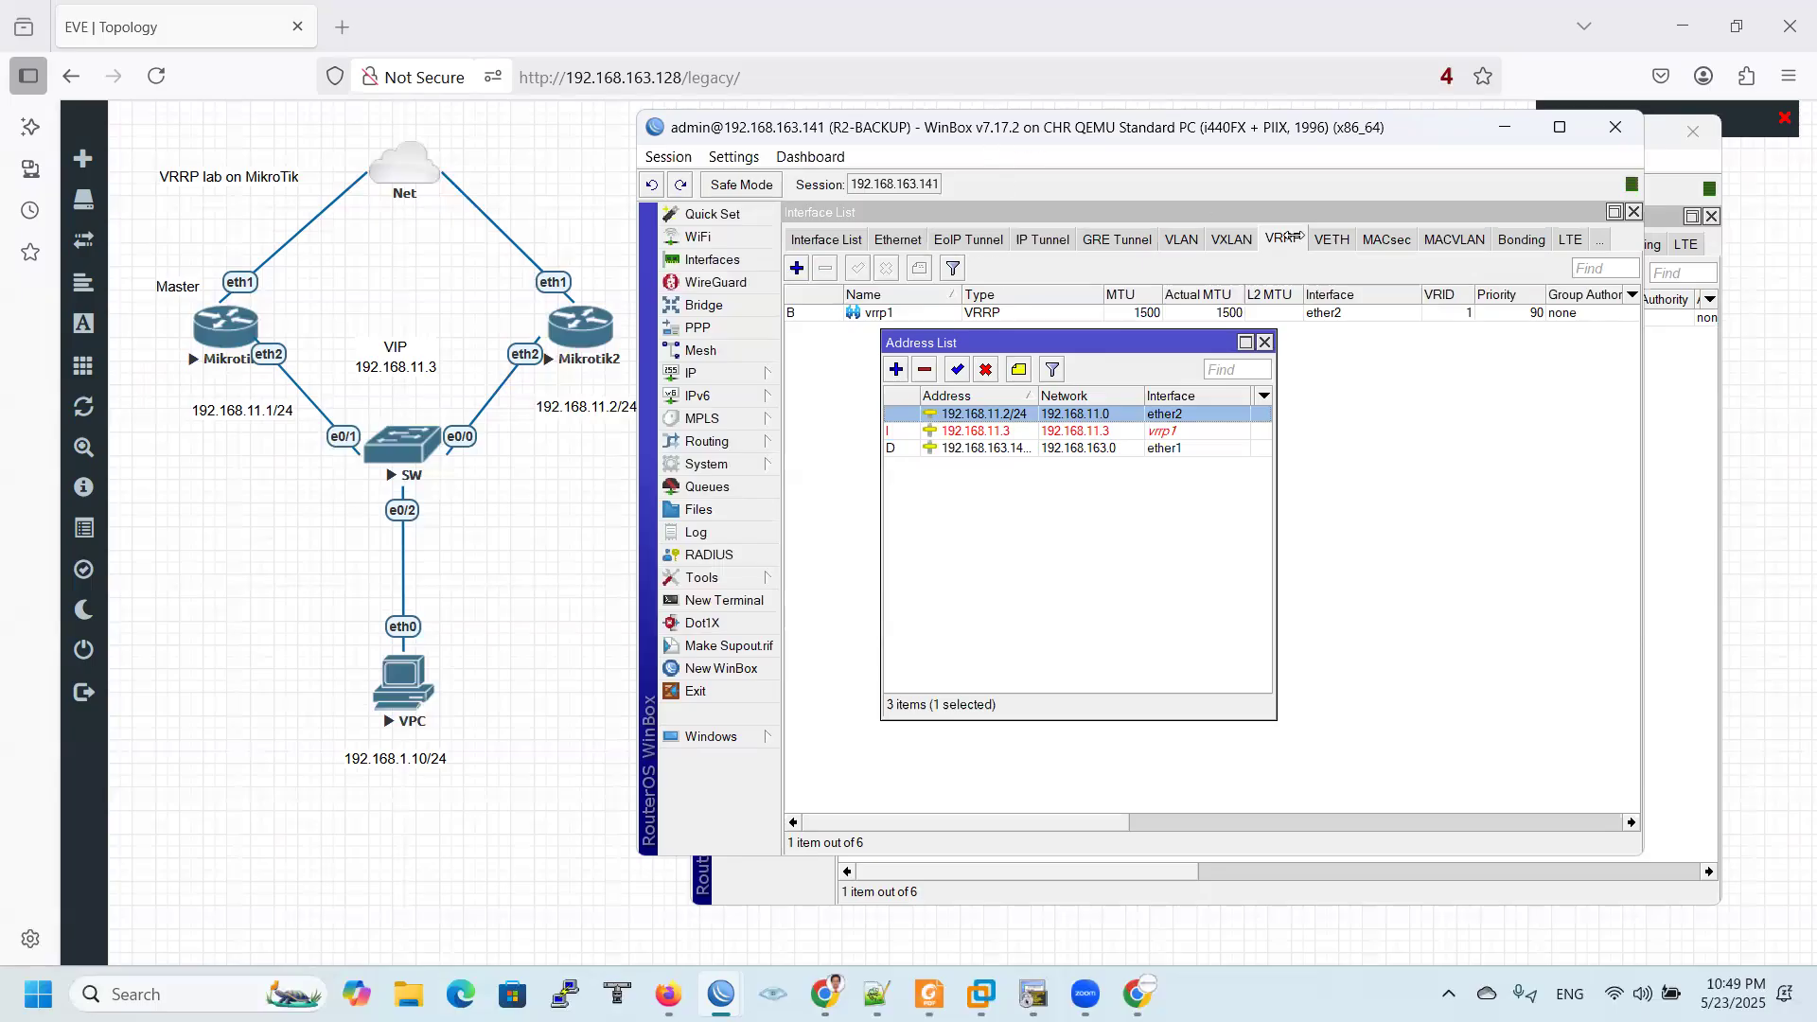
Switch to the R1-Master WinBox session and check its 192.168.11.3 address entry and the status flags of vrrp1.
drag(1067, 127, 1352, 298)
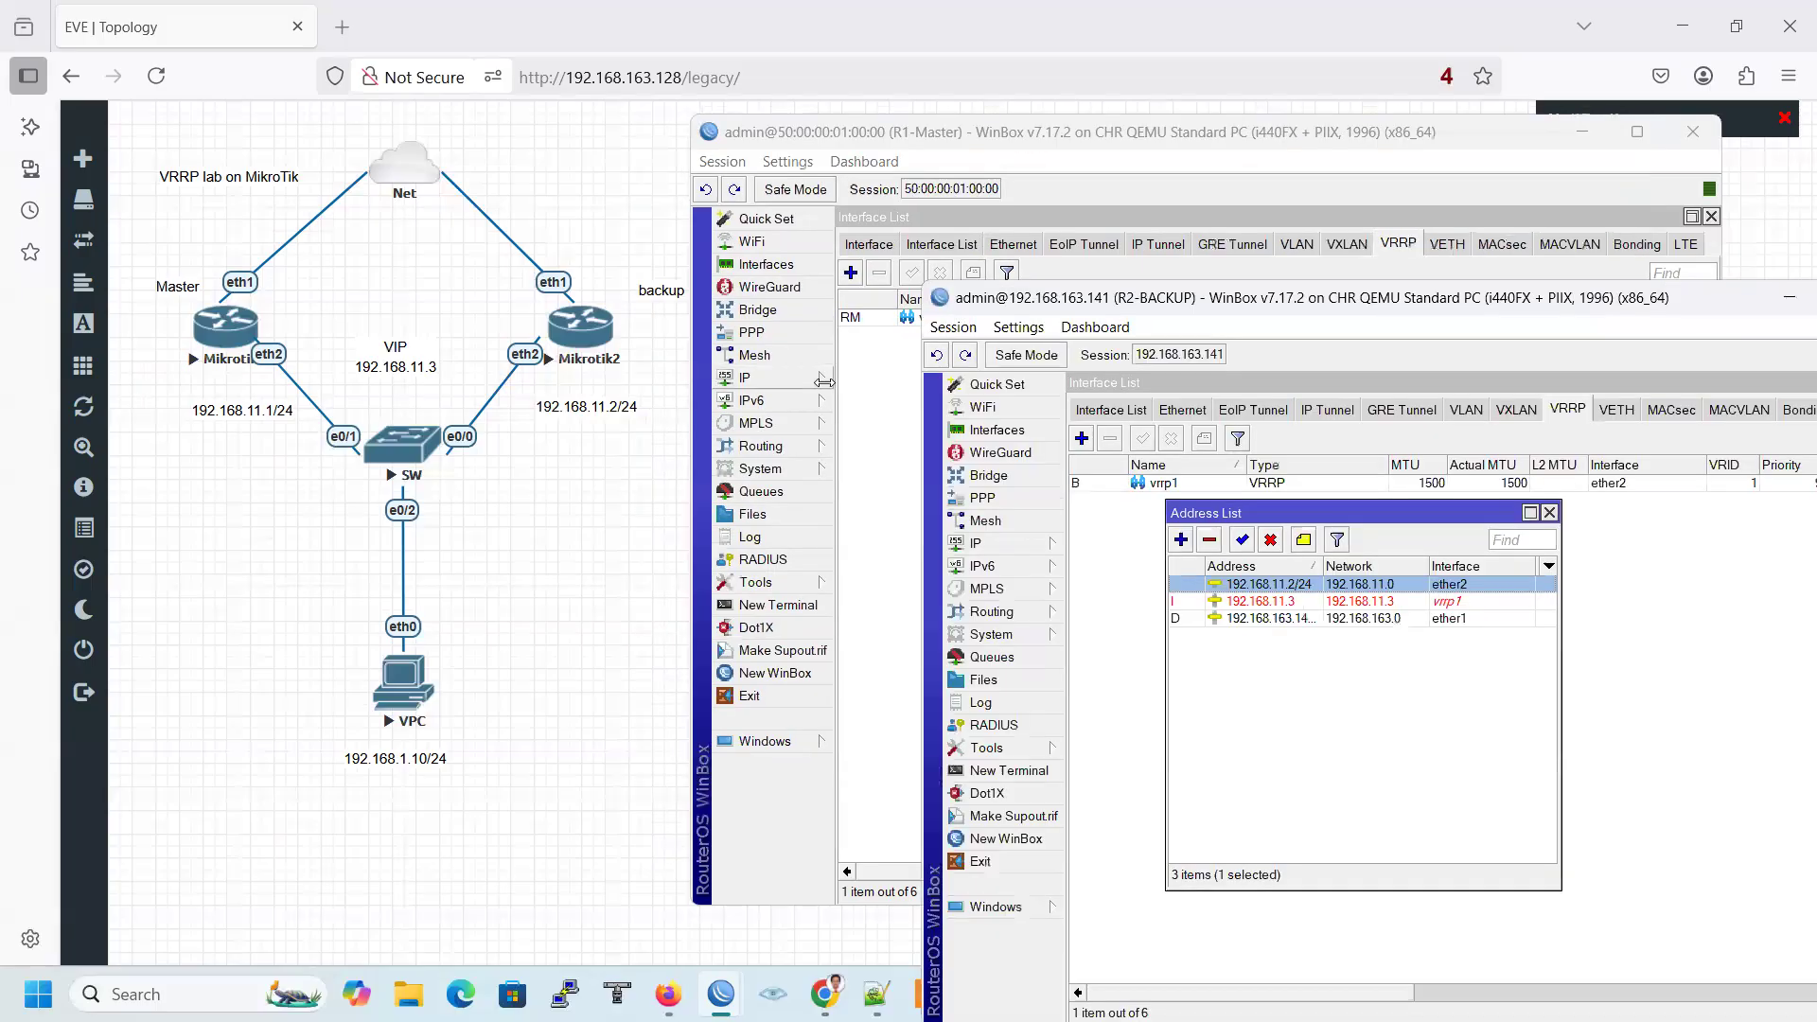
click(819, 378)
click(885, 367)
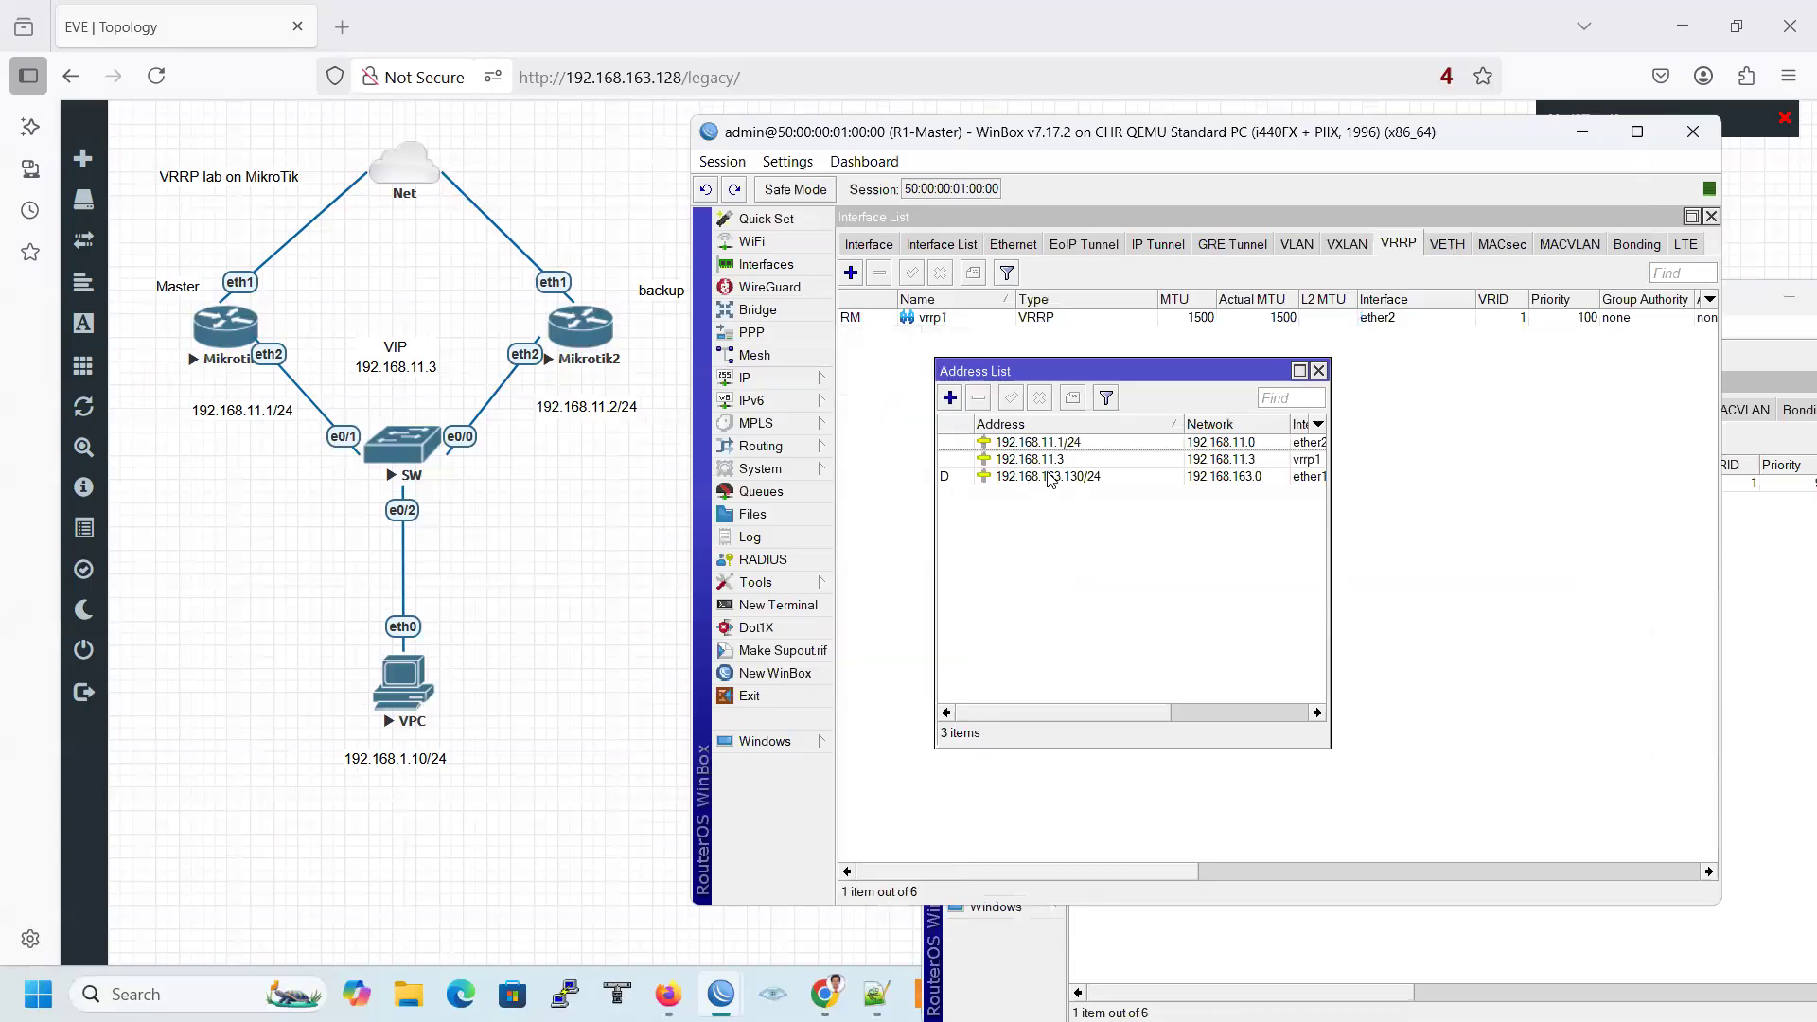
click(1053, 461)
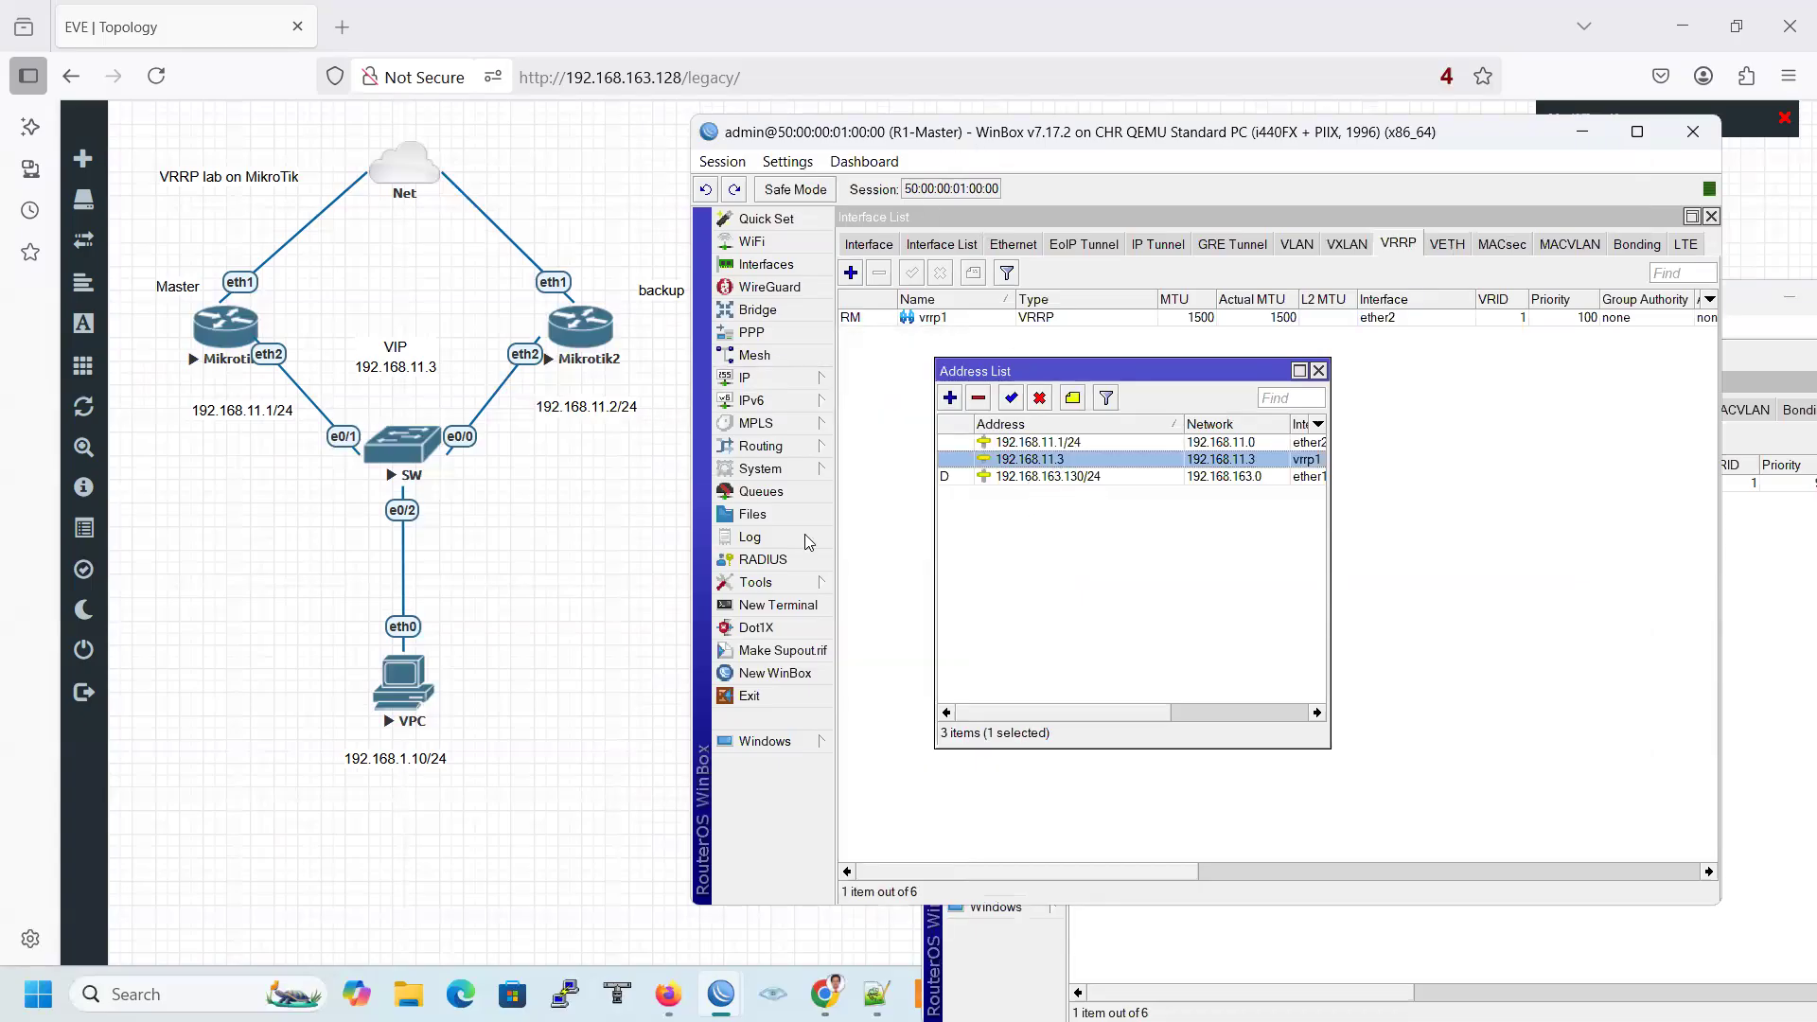
drag(1027, 131, 804, 132)
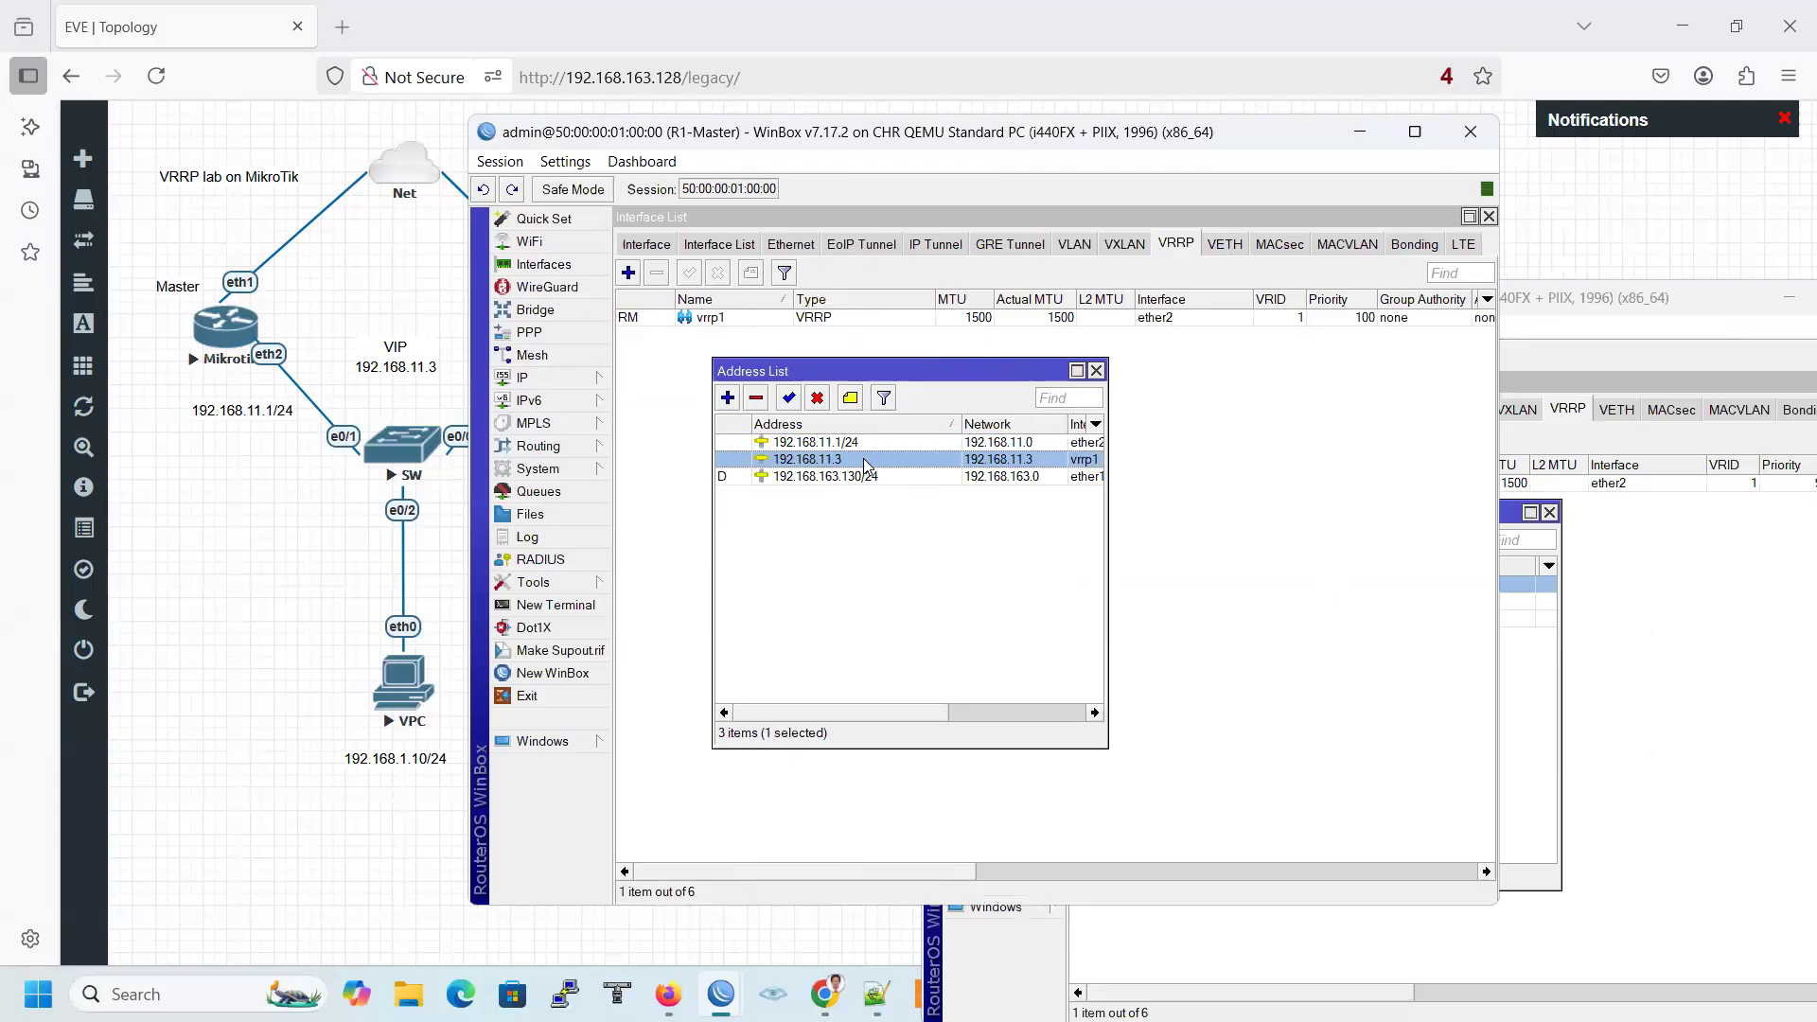
click(829, 318)
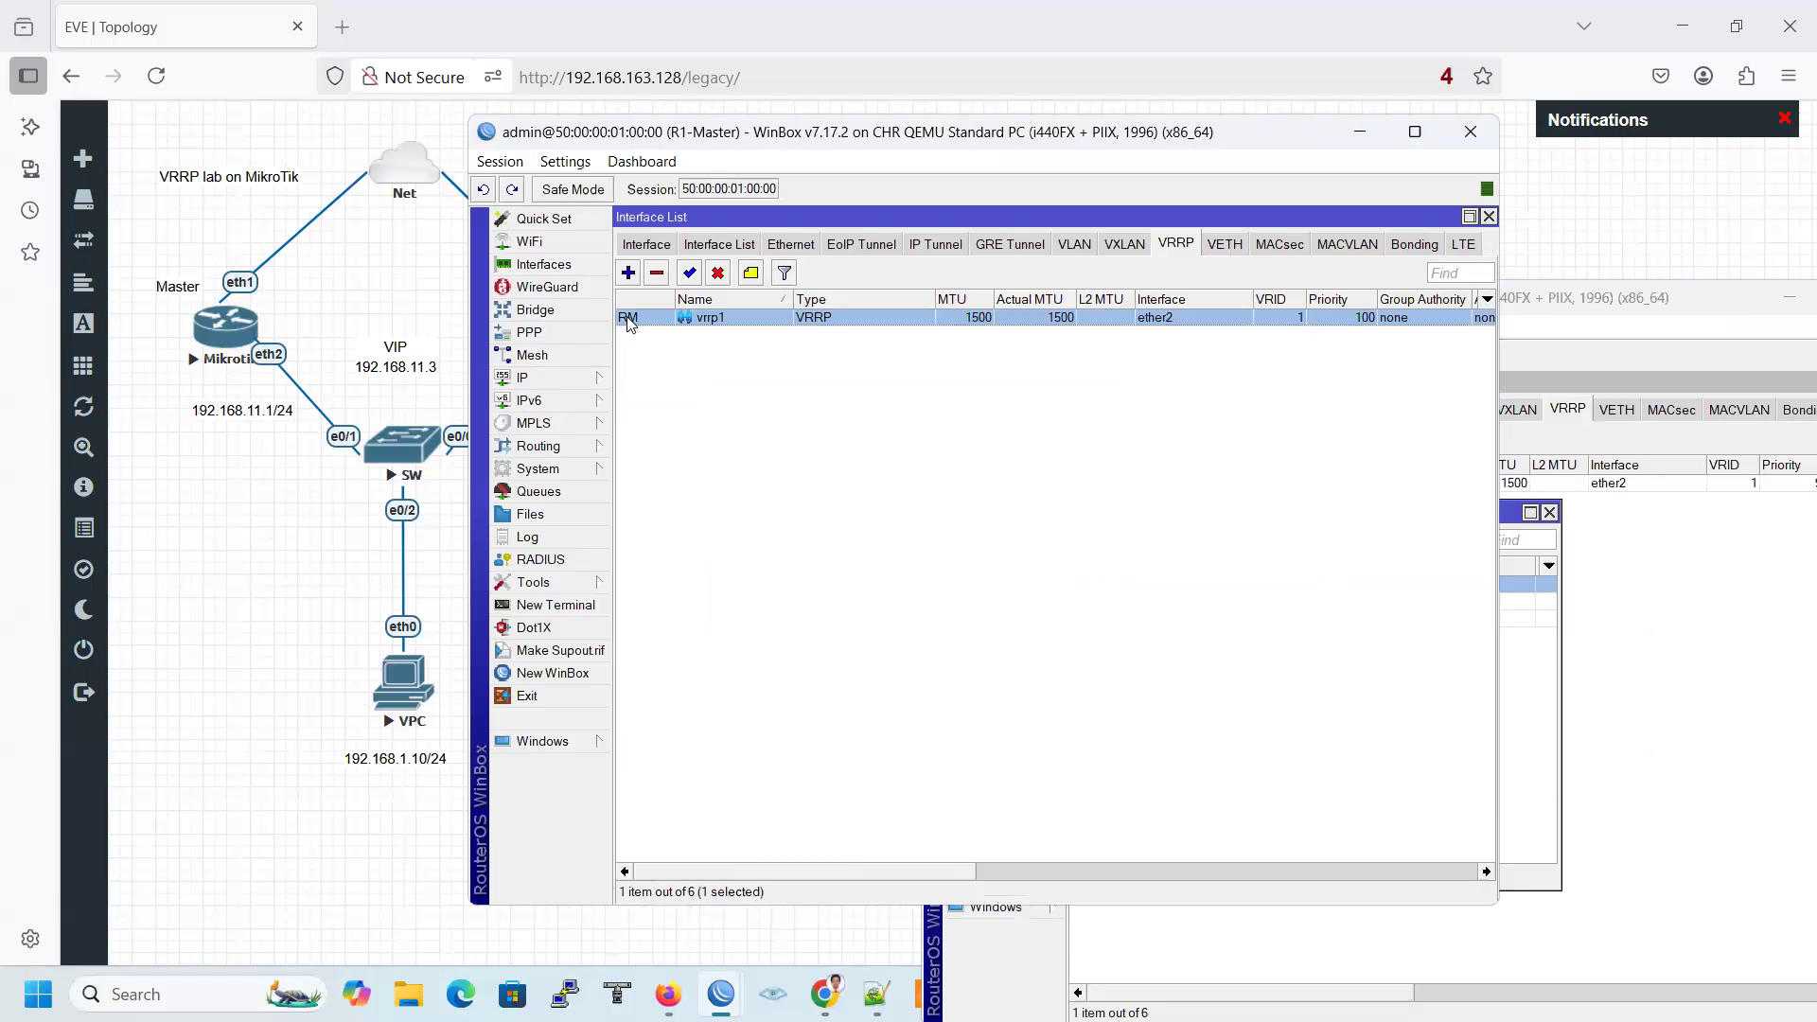
mouse_move(630, 323)
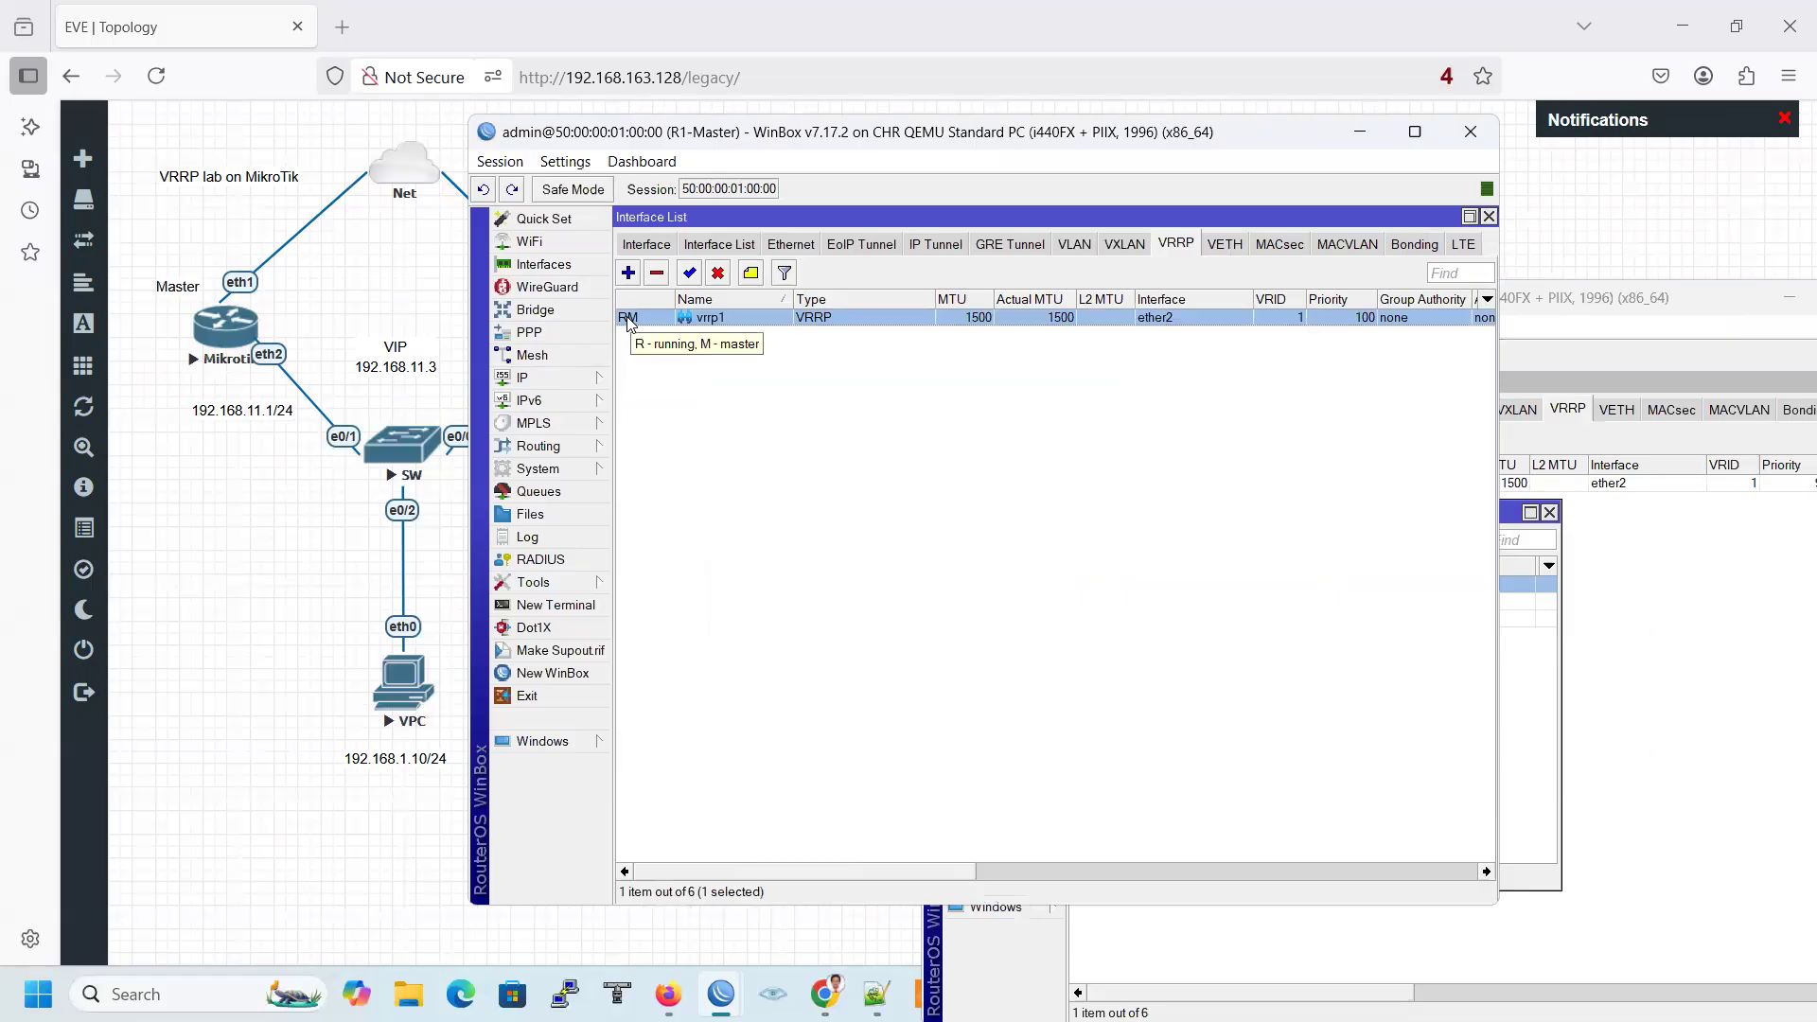
Minimize the R1-Master session and check the vrrp1 status and the 192.168.11.3 address entry on R2-BACKUP.
click(1361, 131)
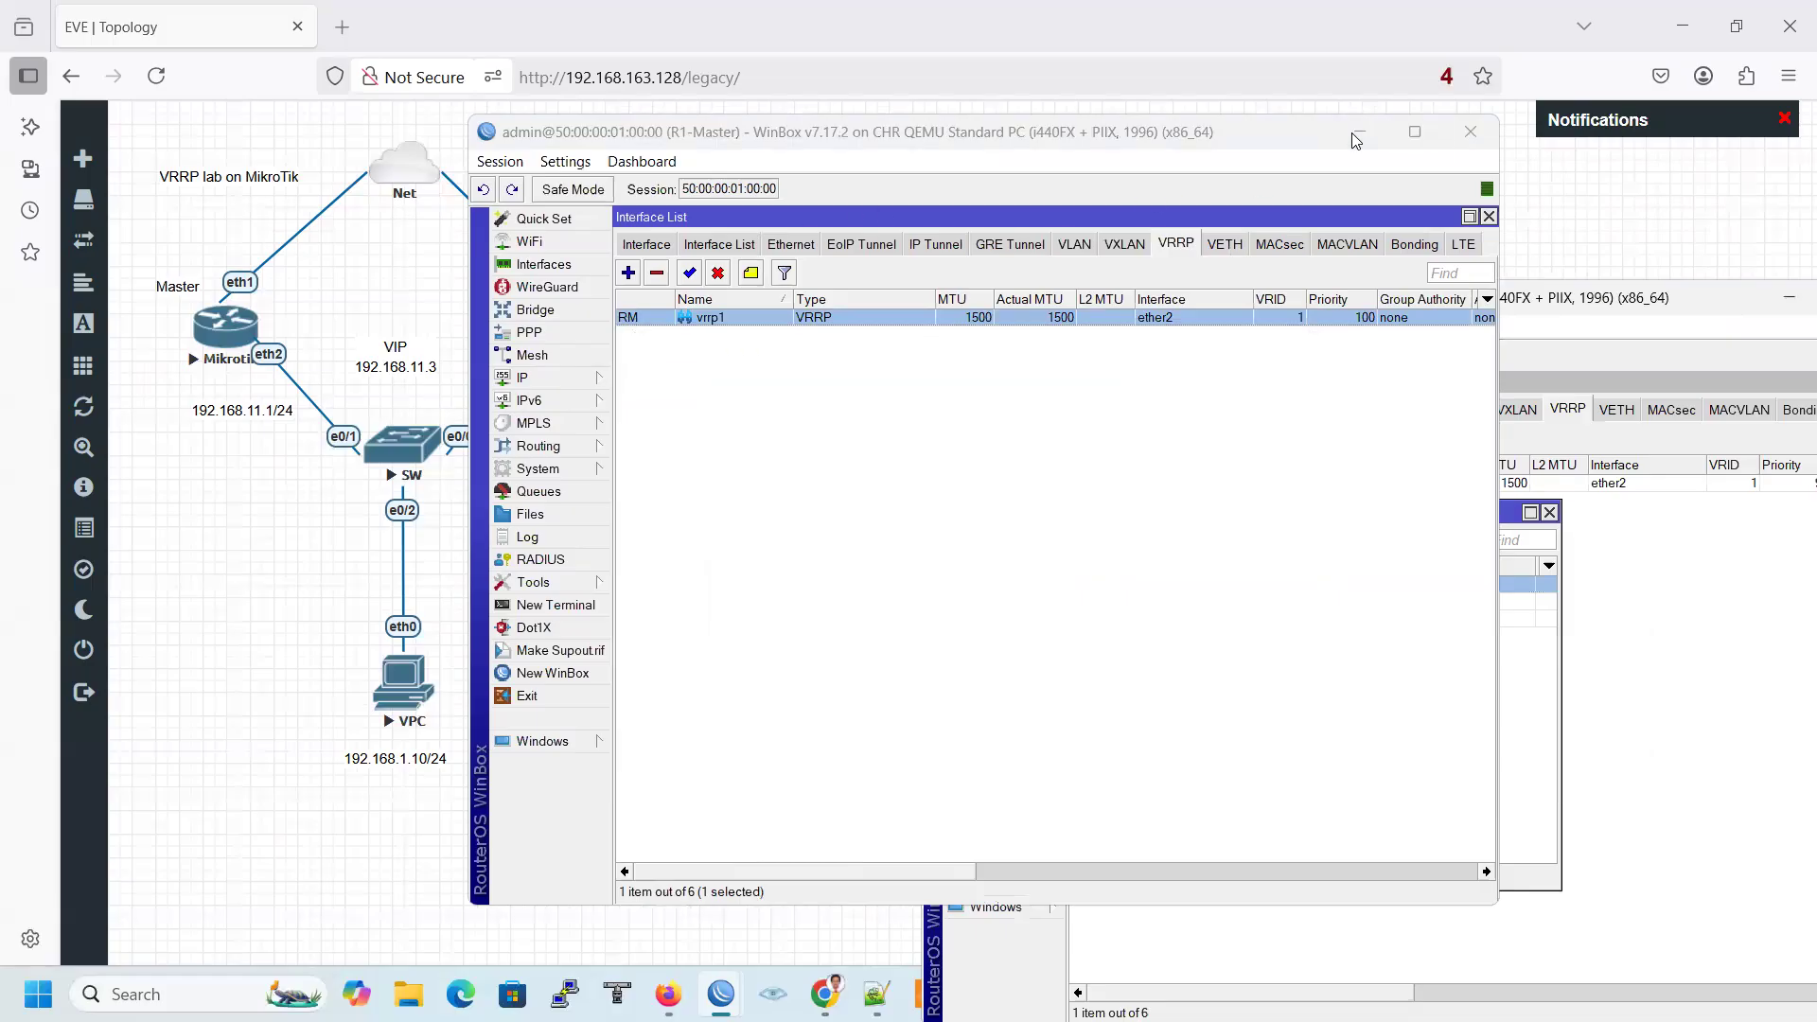
click(1099, 489)
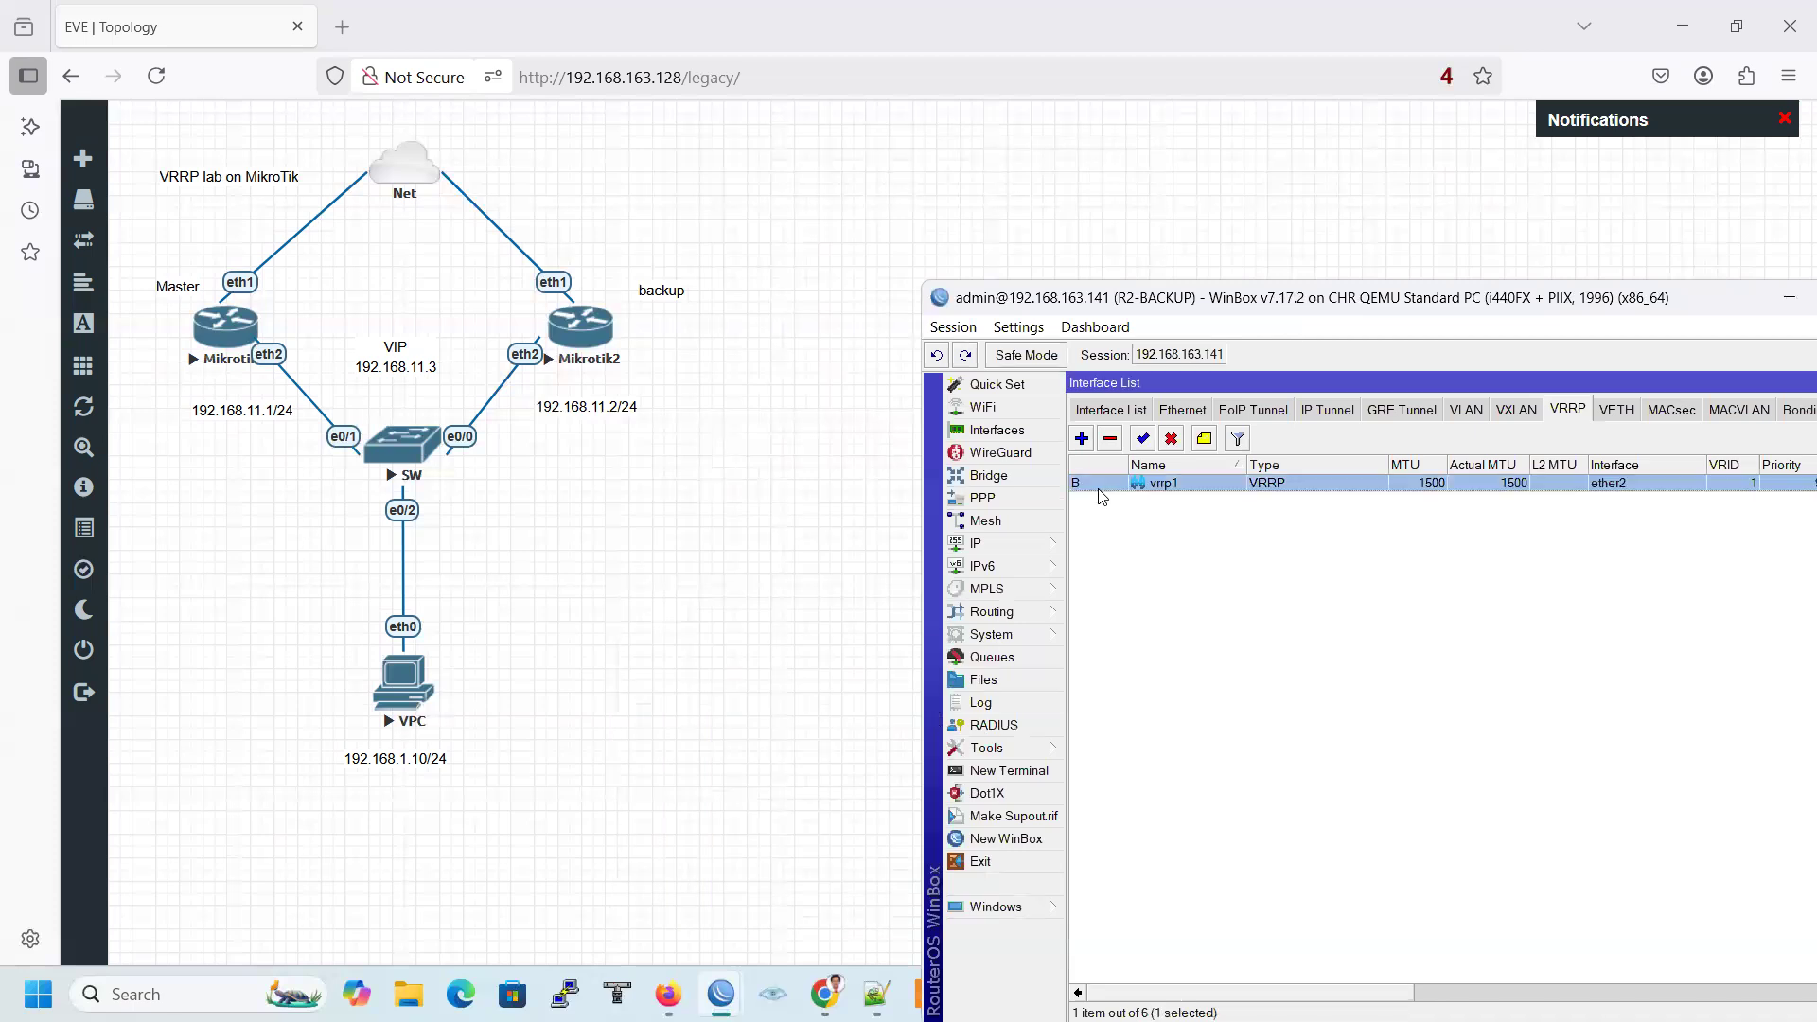
drag(1253, 311, 1092, 225)
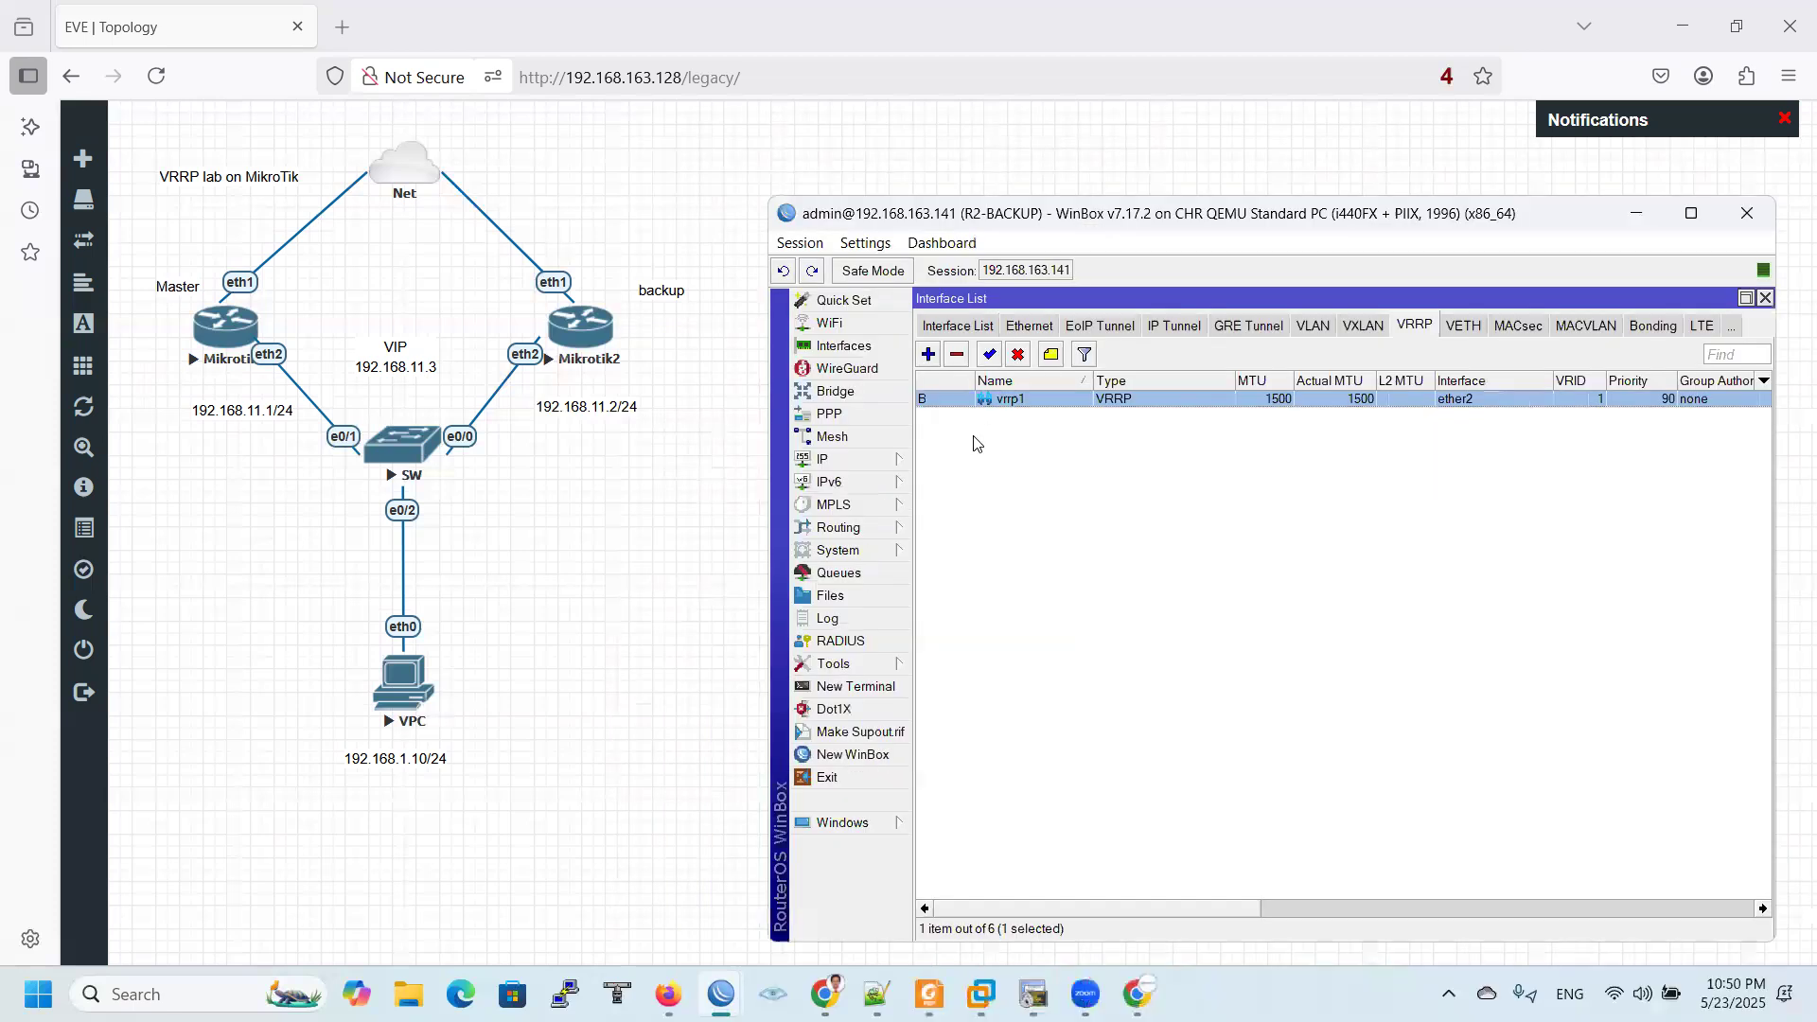
click(824, 459)
click(986, 389)
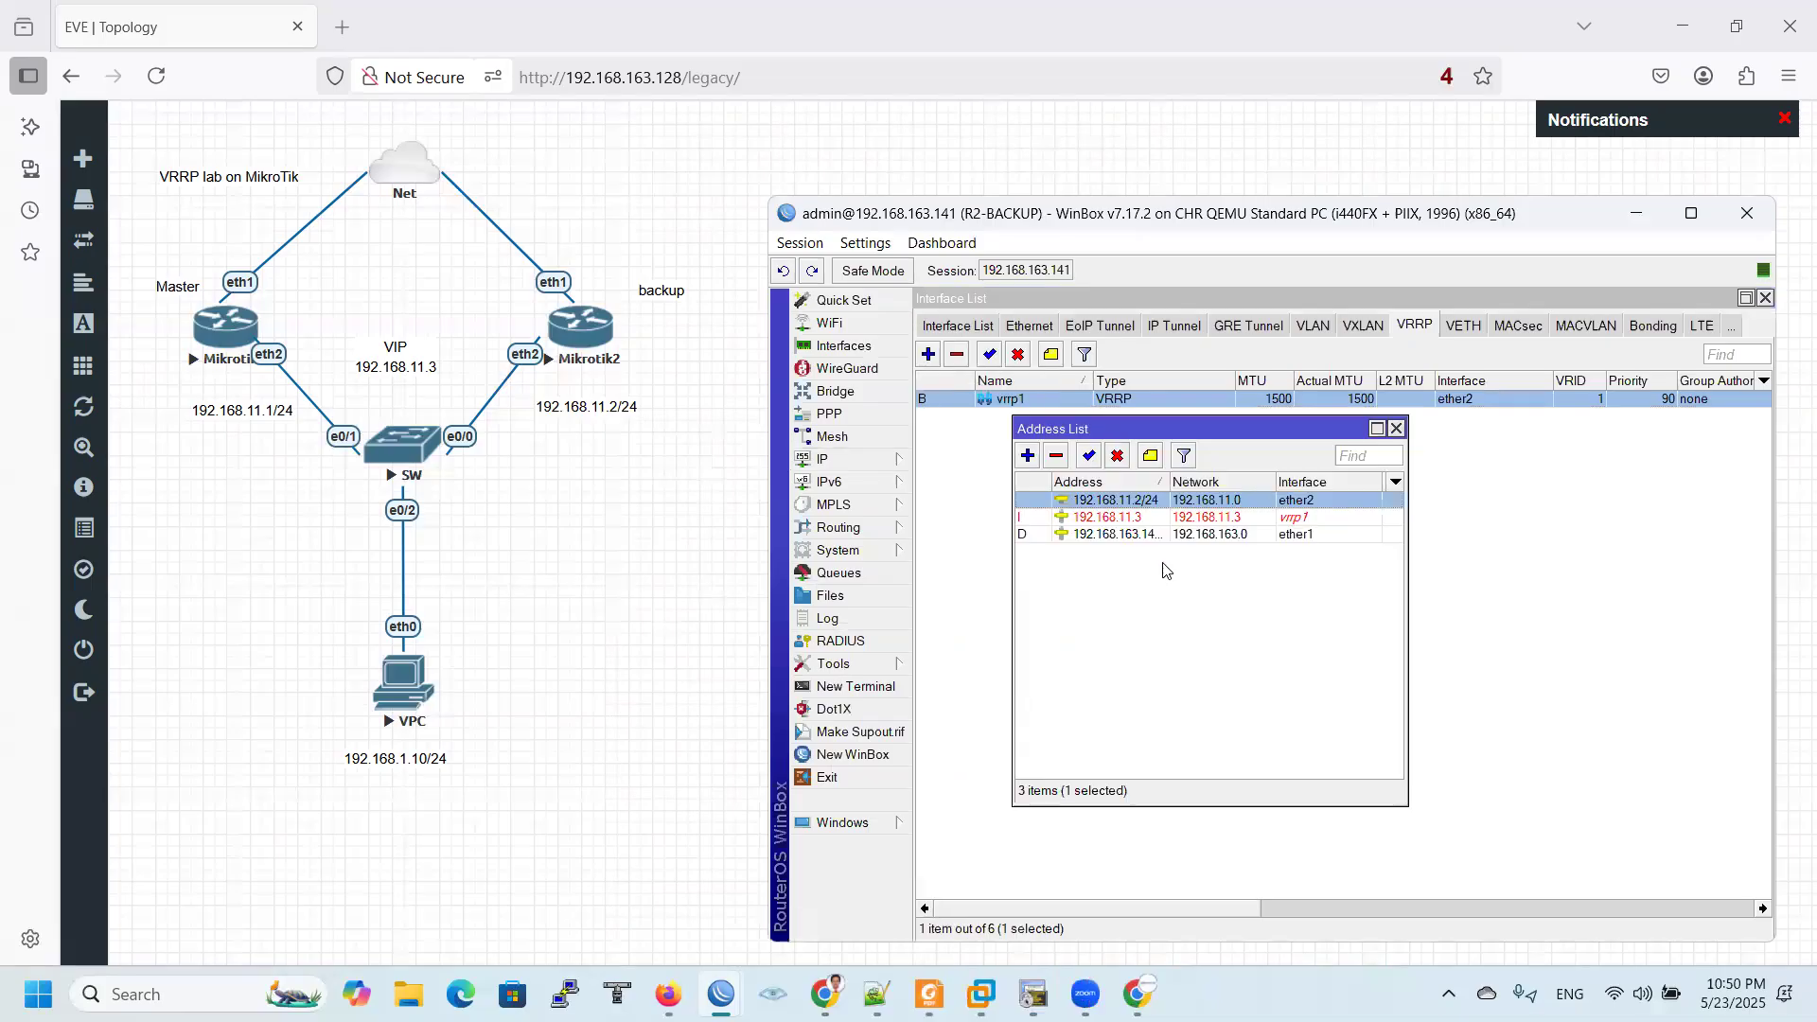
click(1187, 521)
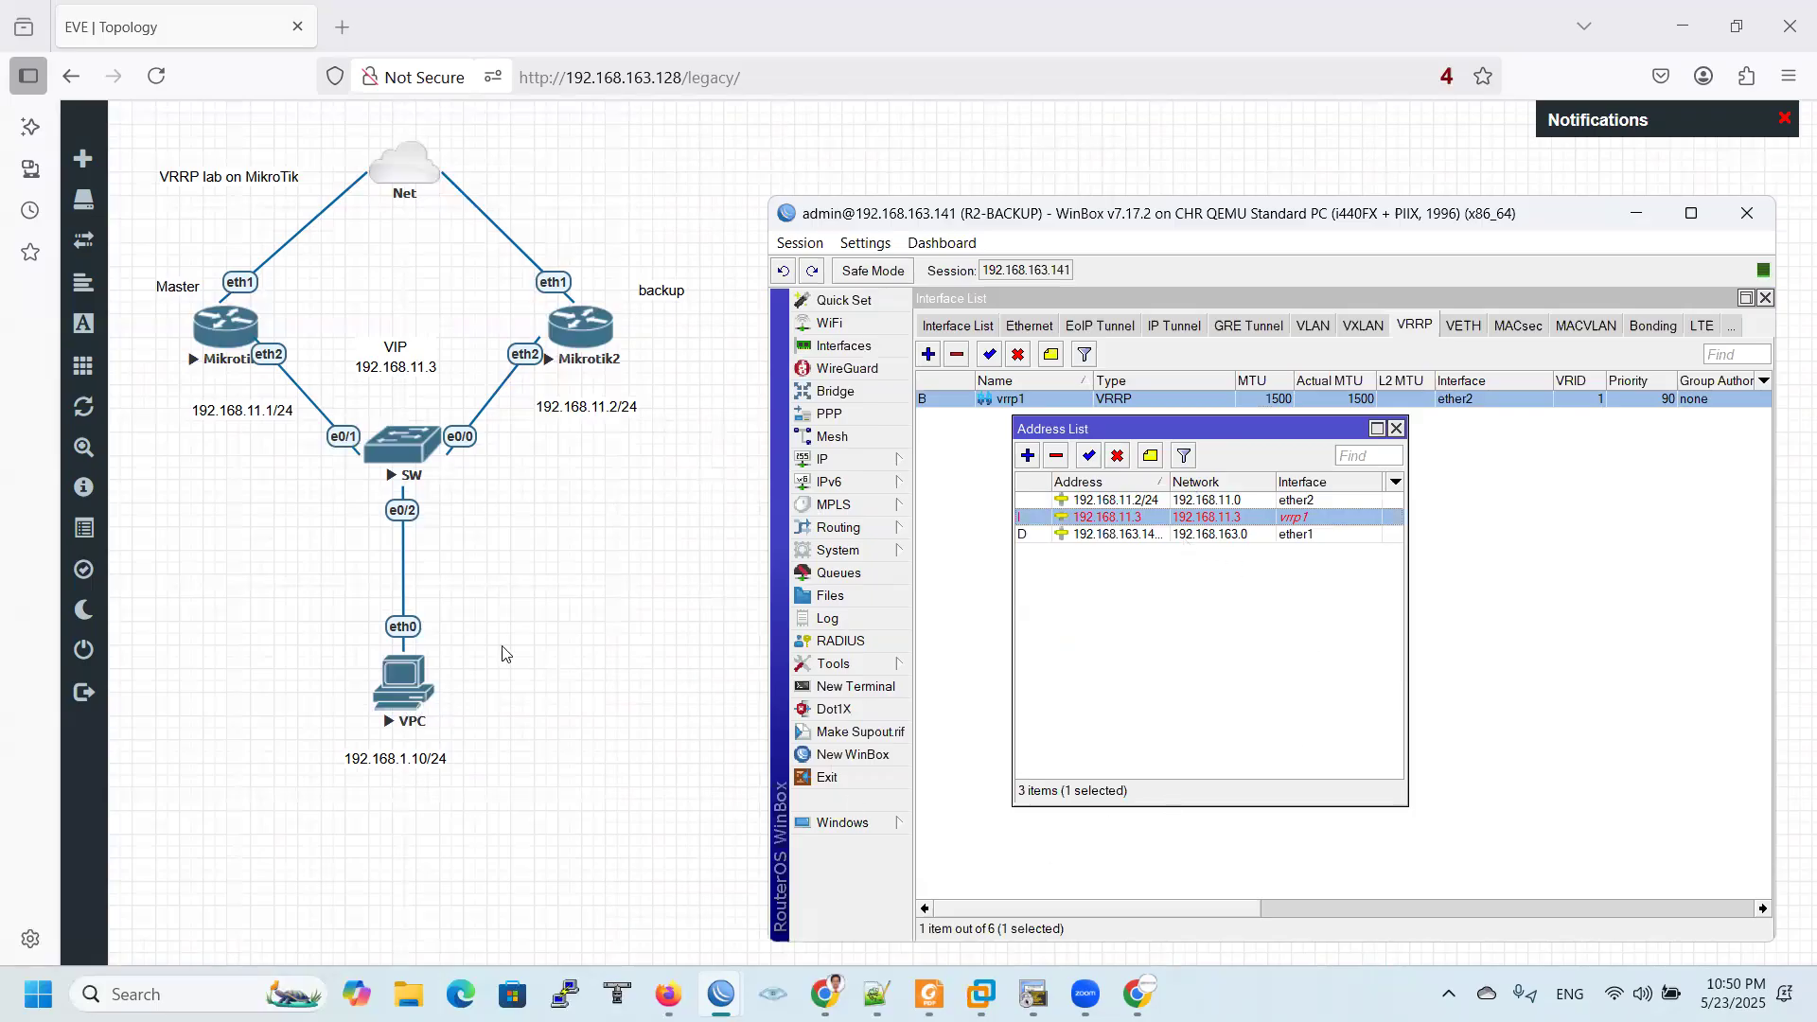
Open the VPC console from the EVE topology in SecureCRT and close the extra blank 192.168.163.128 session.
click(405, 695)
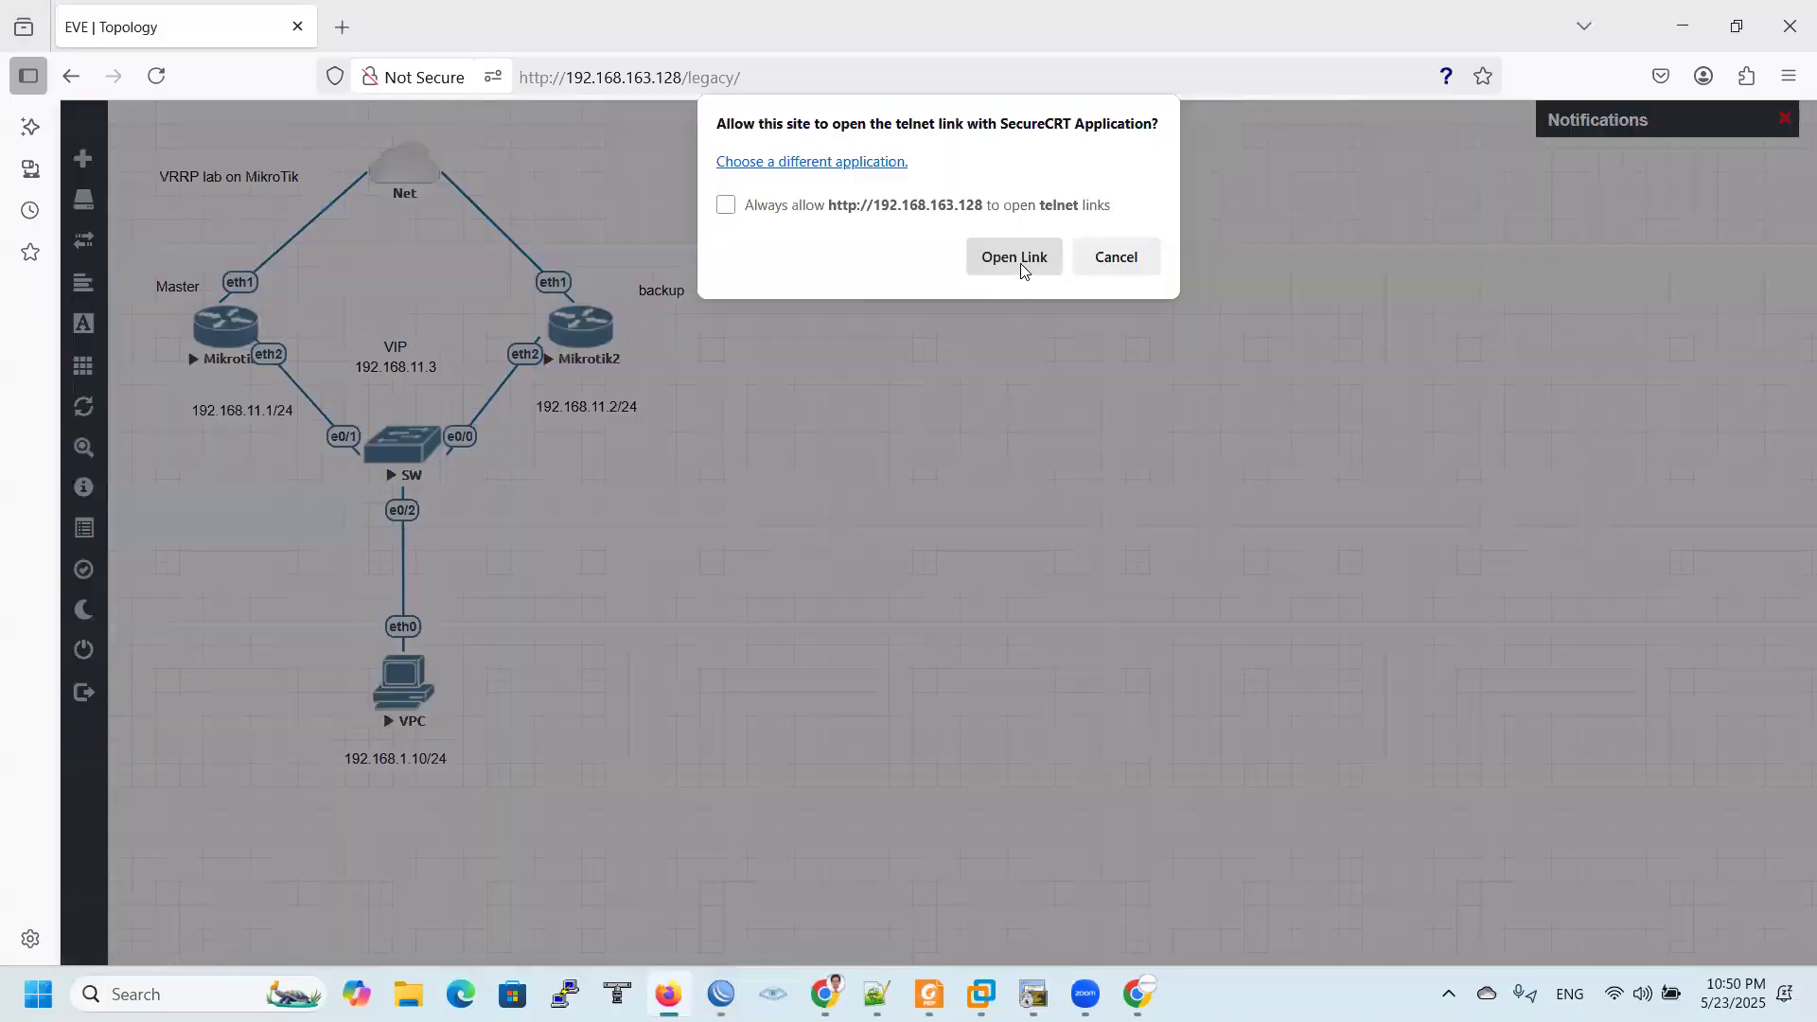
click(1018, 257)
click(1056, 606)
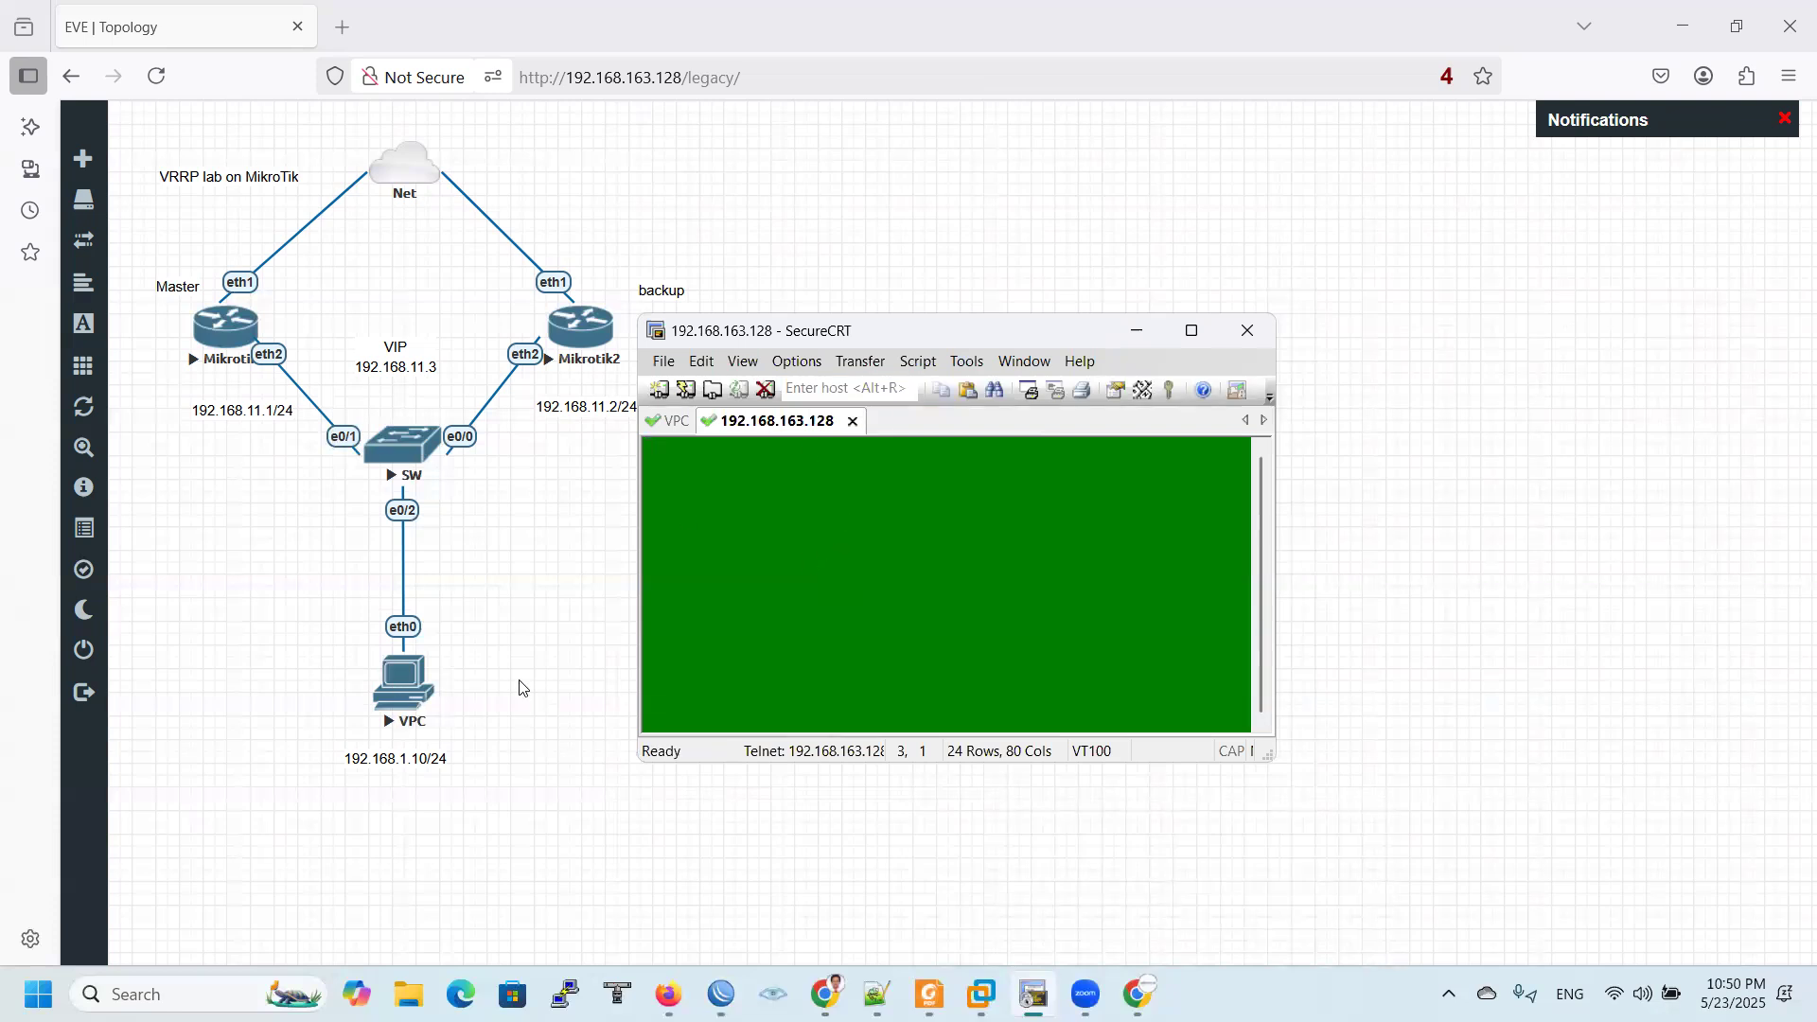
click(397, 686)
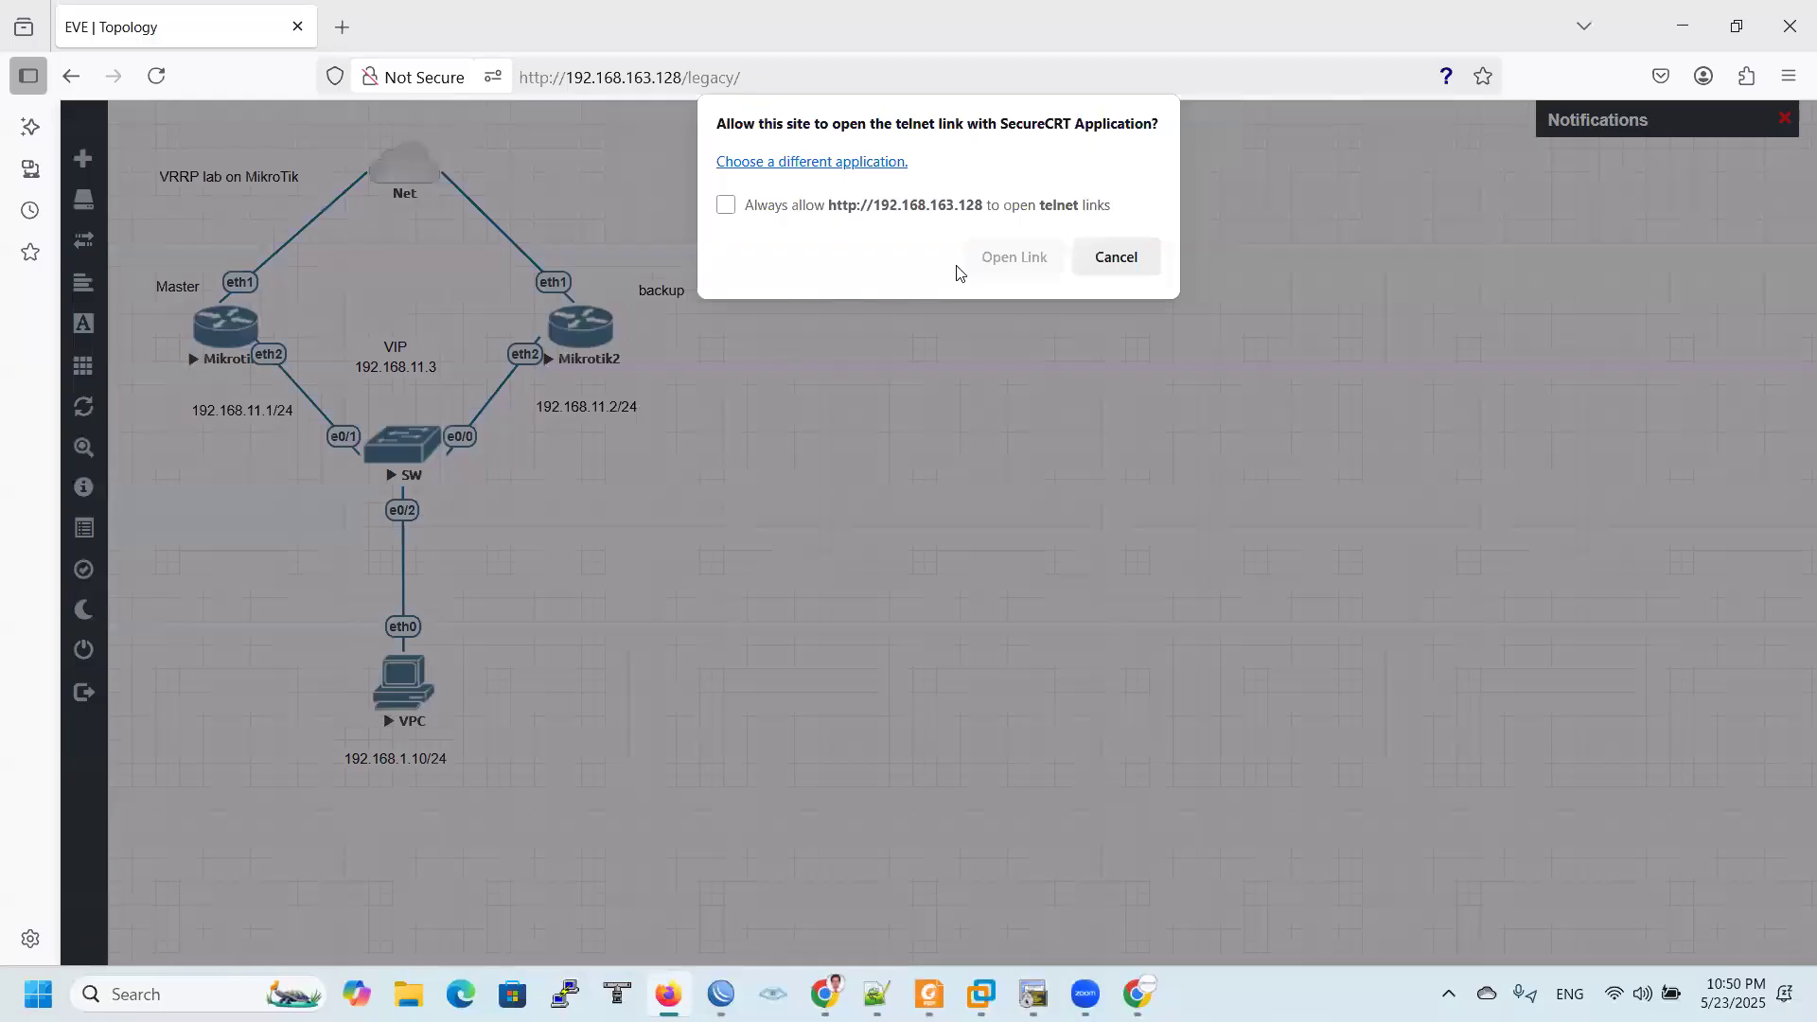
click(983, 256)
key(Return)
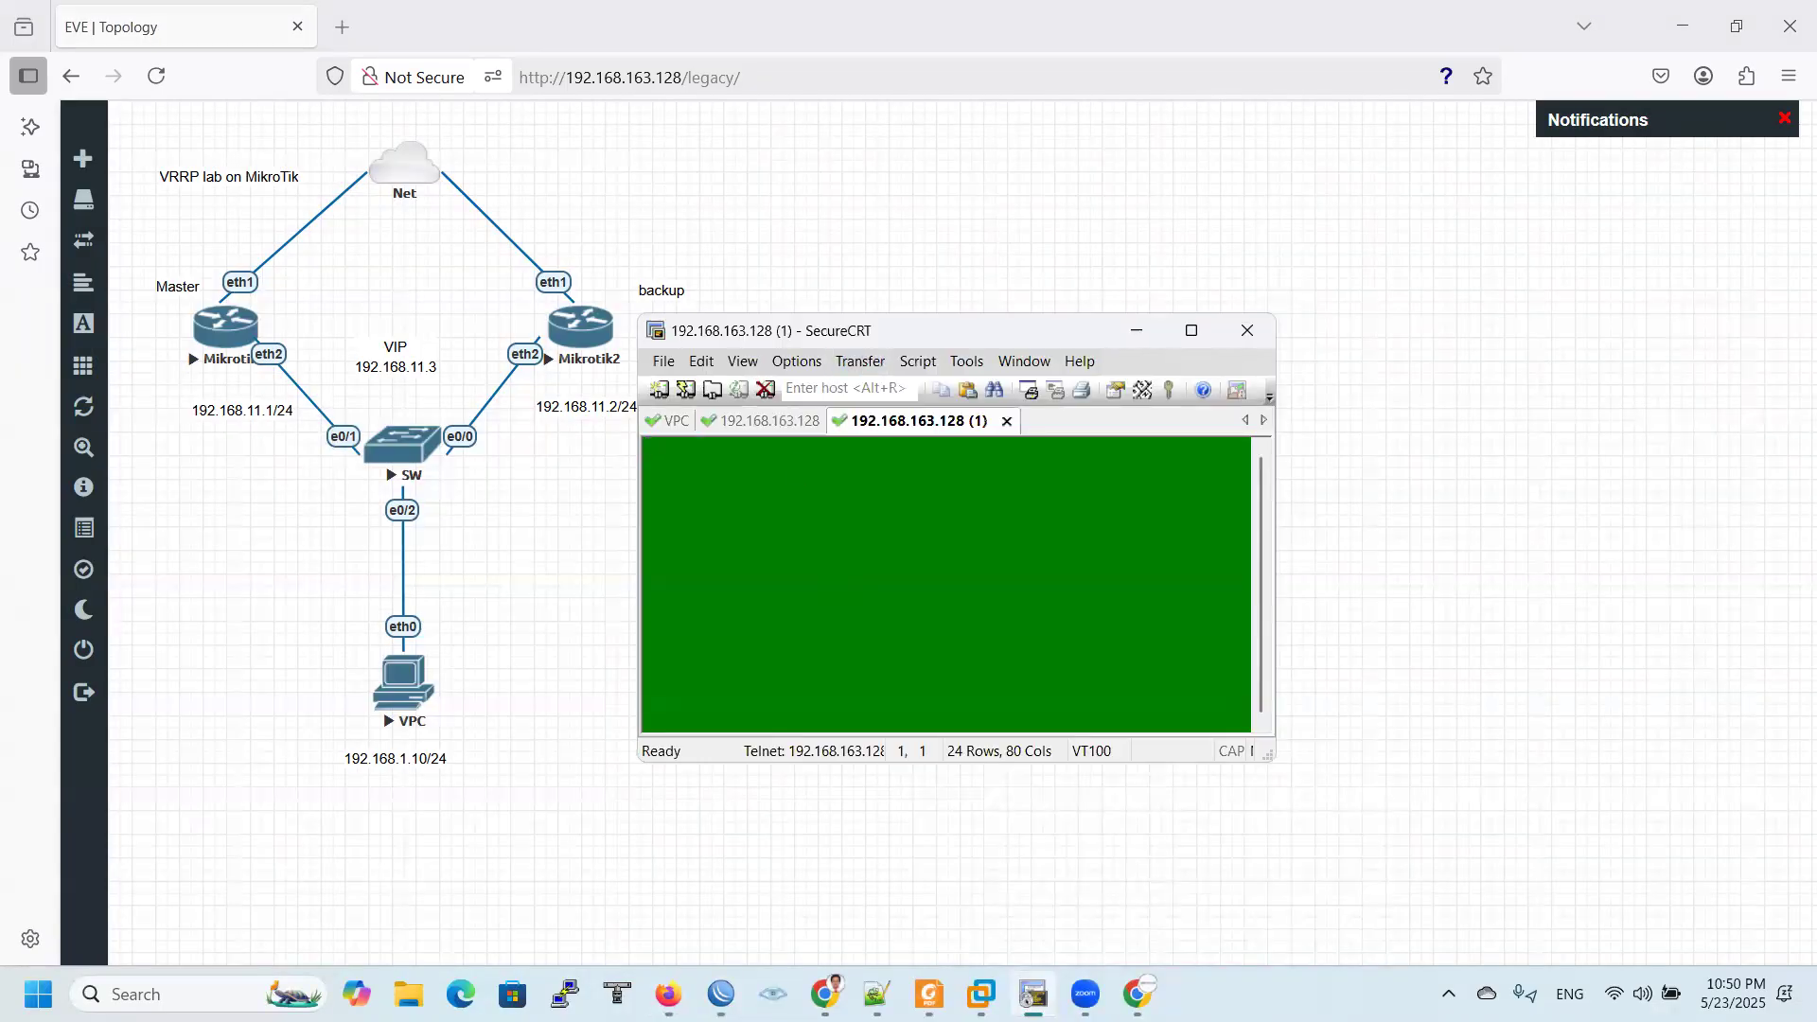
click(645, 417)
click(710, 420)
click(952, 605)
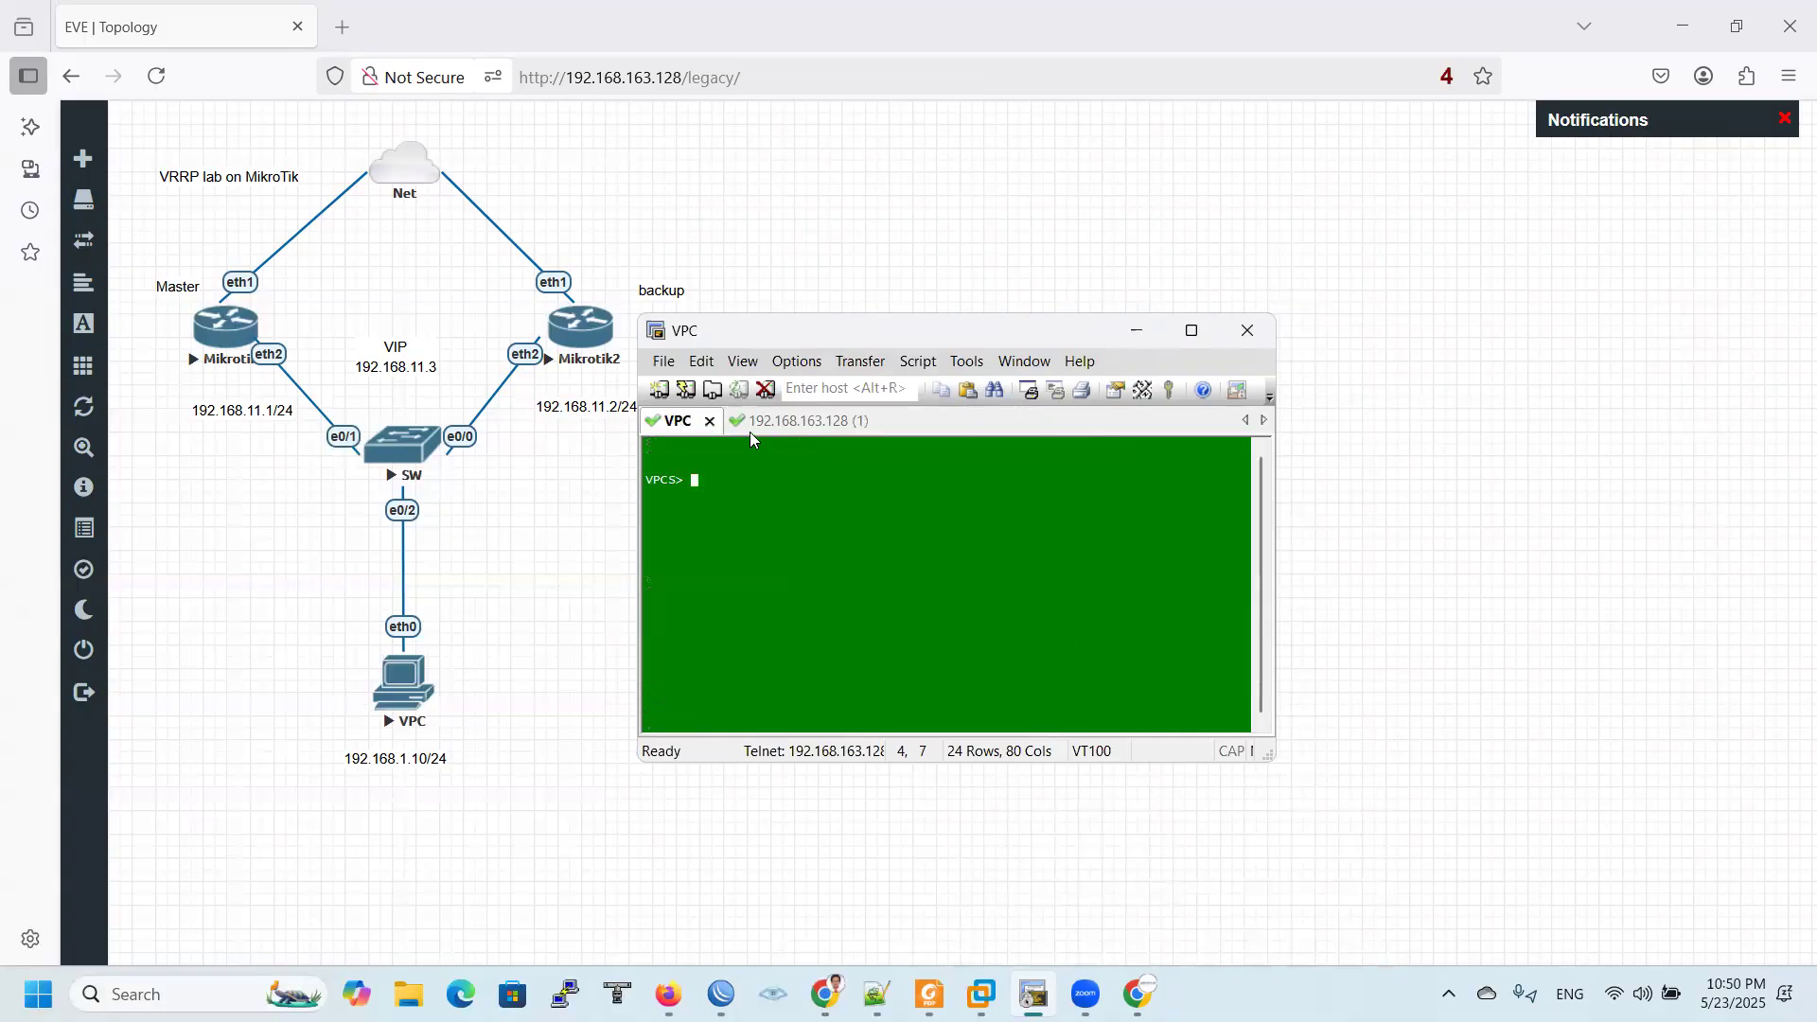
click(781, 426)
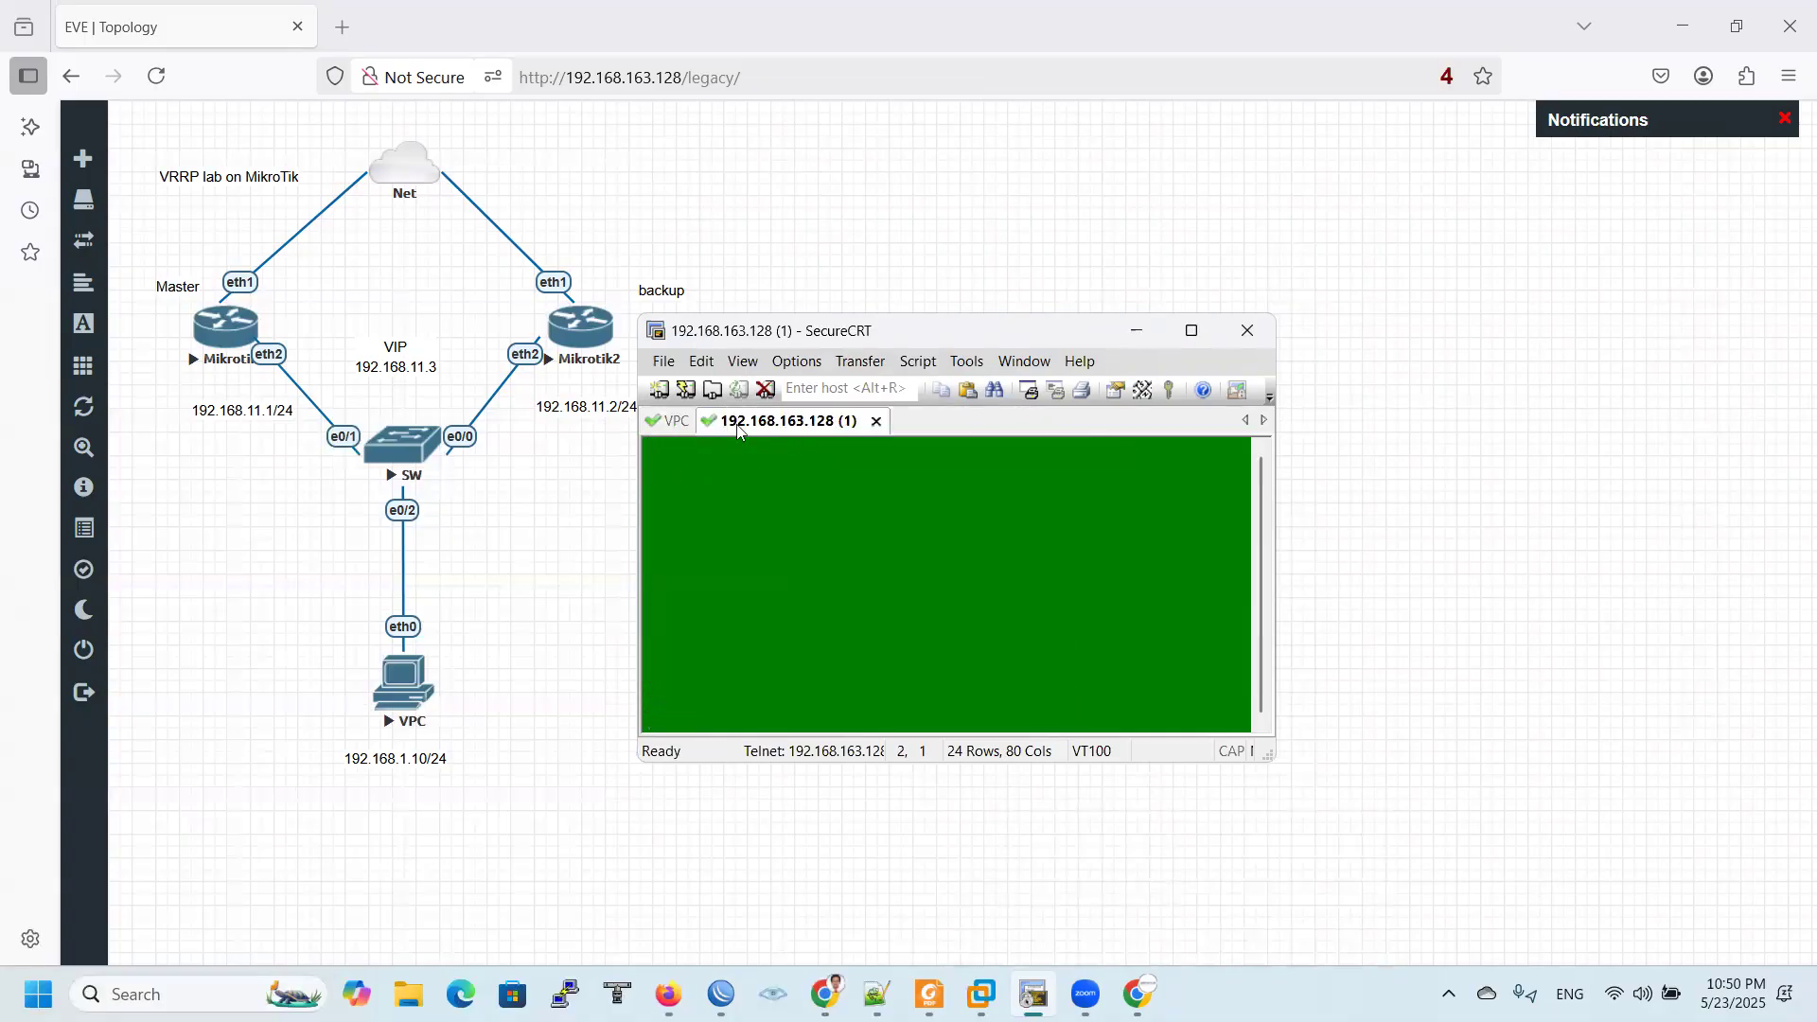
key(Return)
Display the IP address and gateway configuration in the VPC session with the show command.
click(667, 421)
key(Return)
key(Return)
text(show)
key(Return)
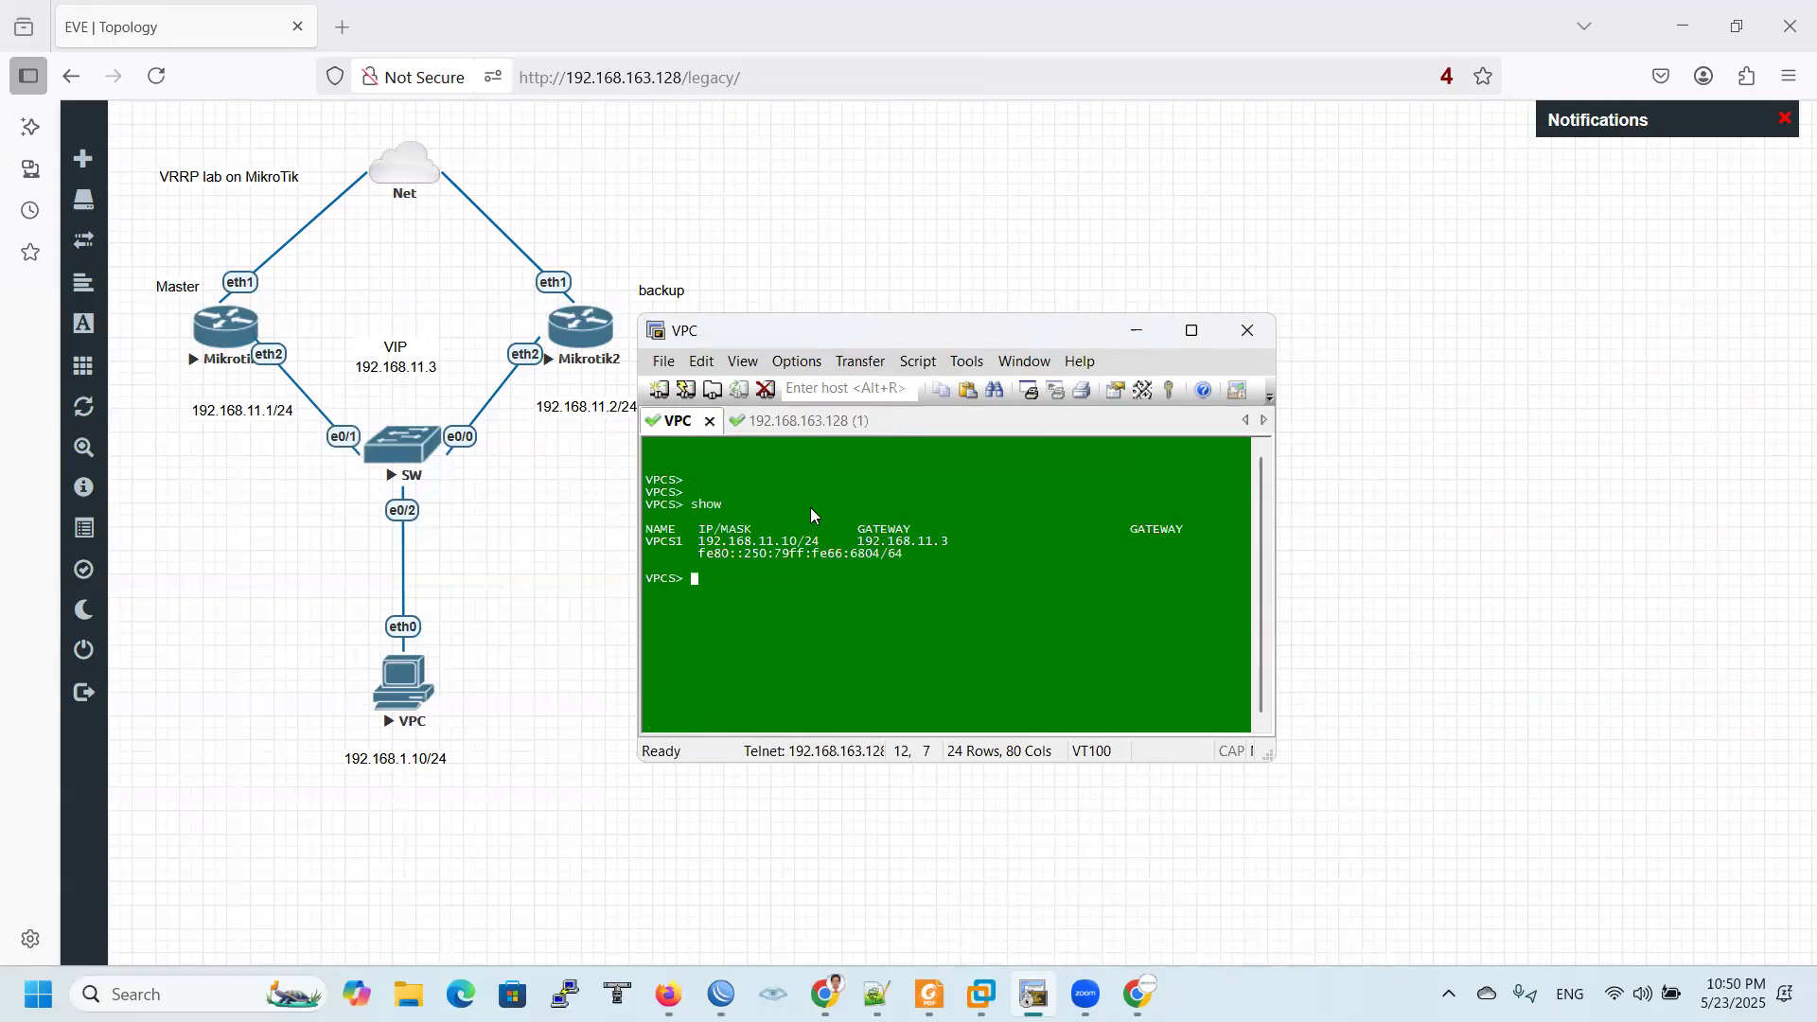
drag(812, 318, 812, 318)
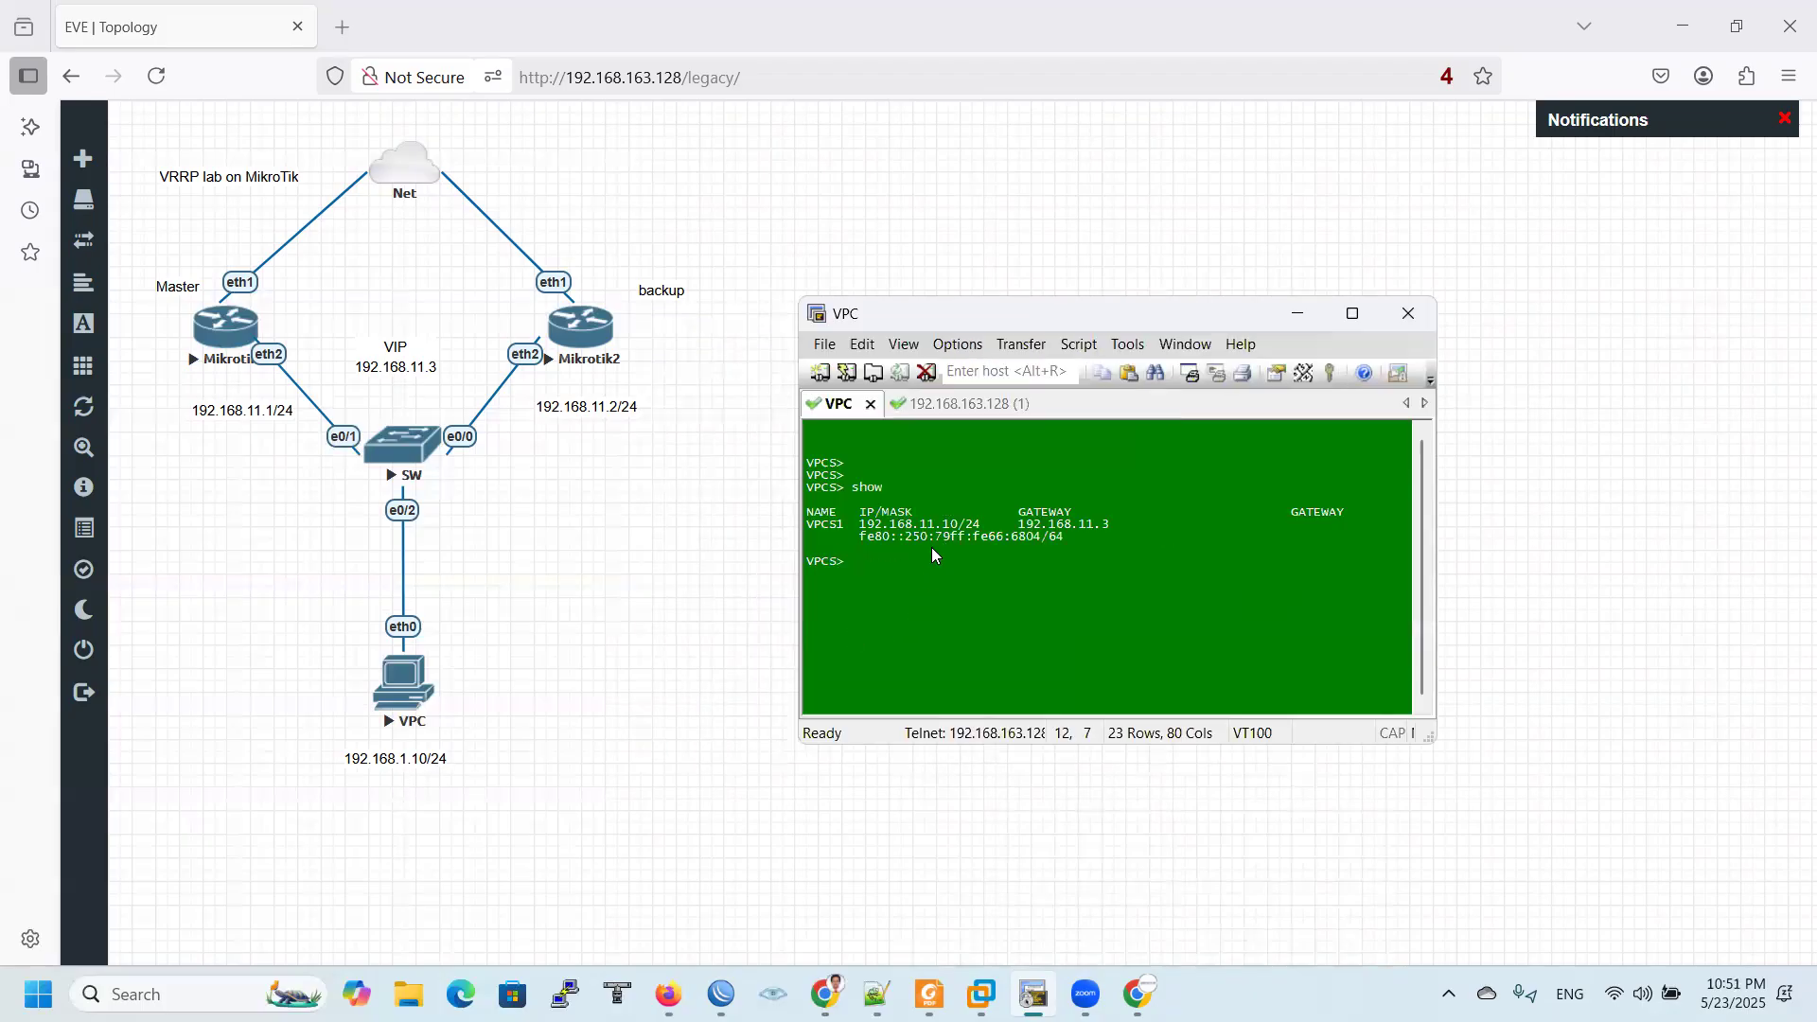
Correct the address label under the VPC in the EVE topology to 192.168.11.10/24.
double_click(395, 758)
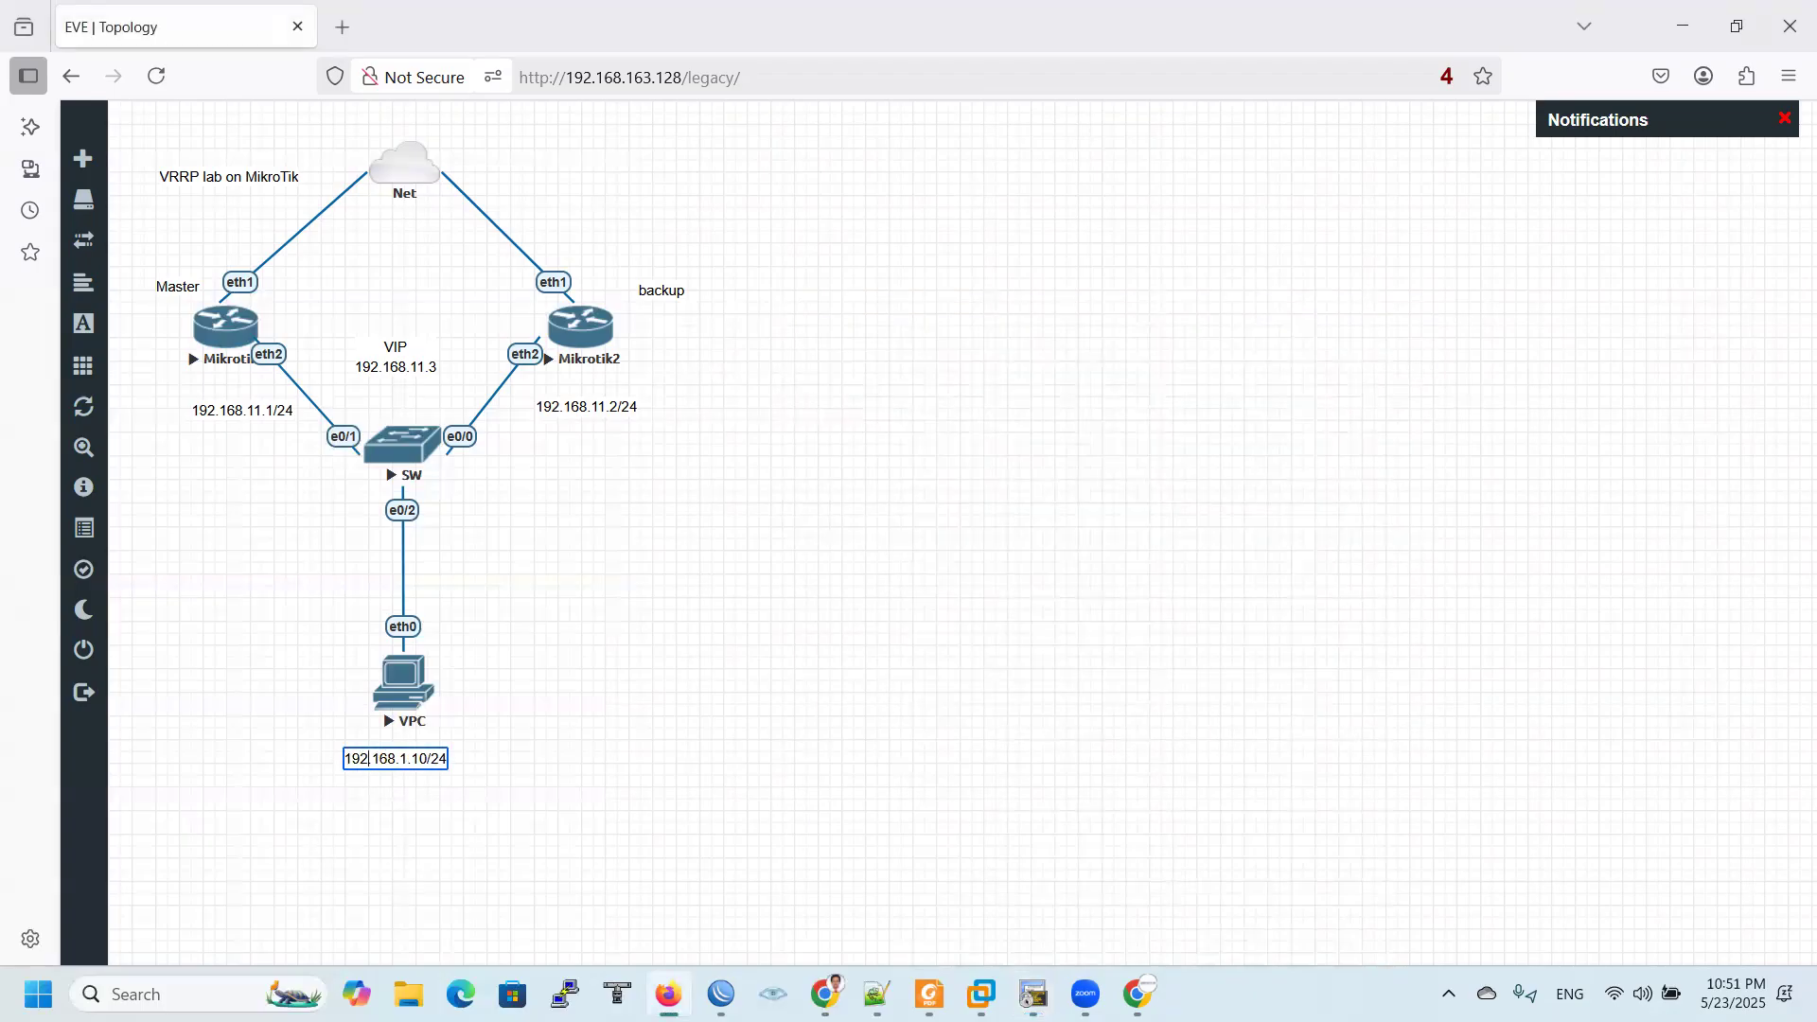
text(1)
click(666, 730)
Return to the VPC session in SecureCRT, ping the virtual IP 192.168.11.3 and stop the ping after a few replies.
click(1034, 994)
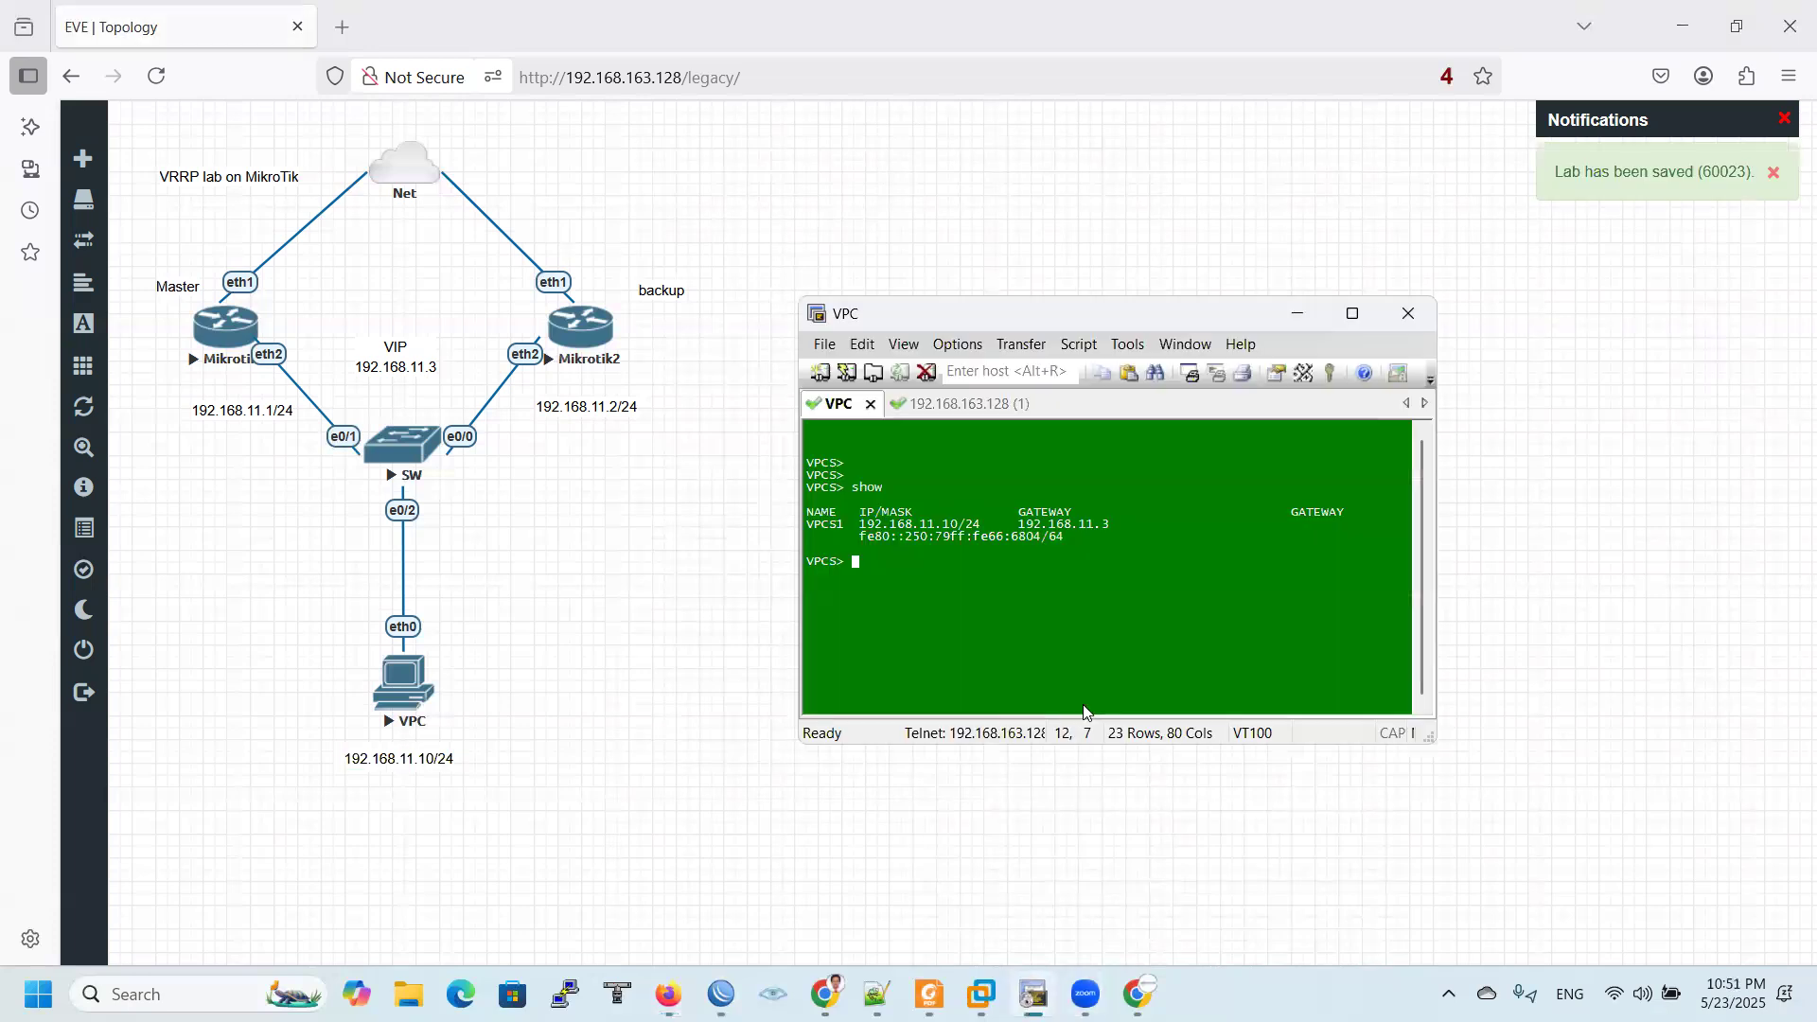
key(Return)
key(Return)
key(Return)
text(ping 192.168.11.3)
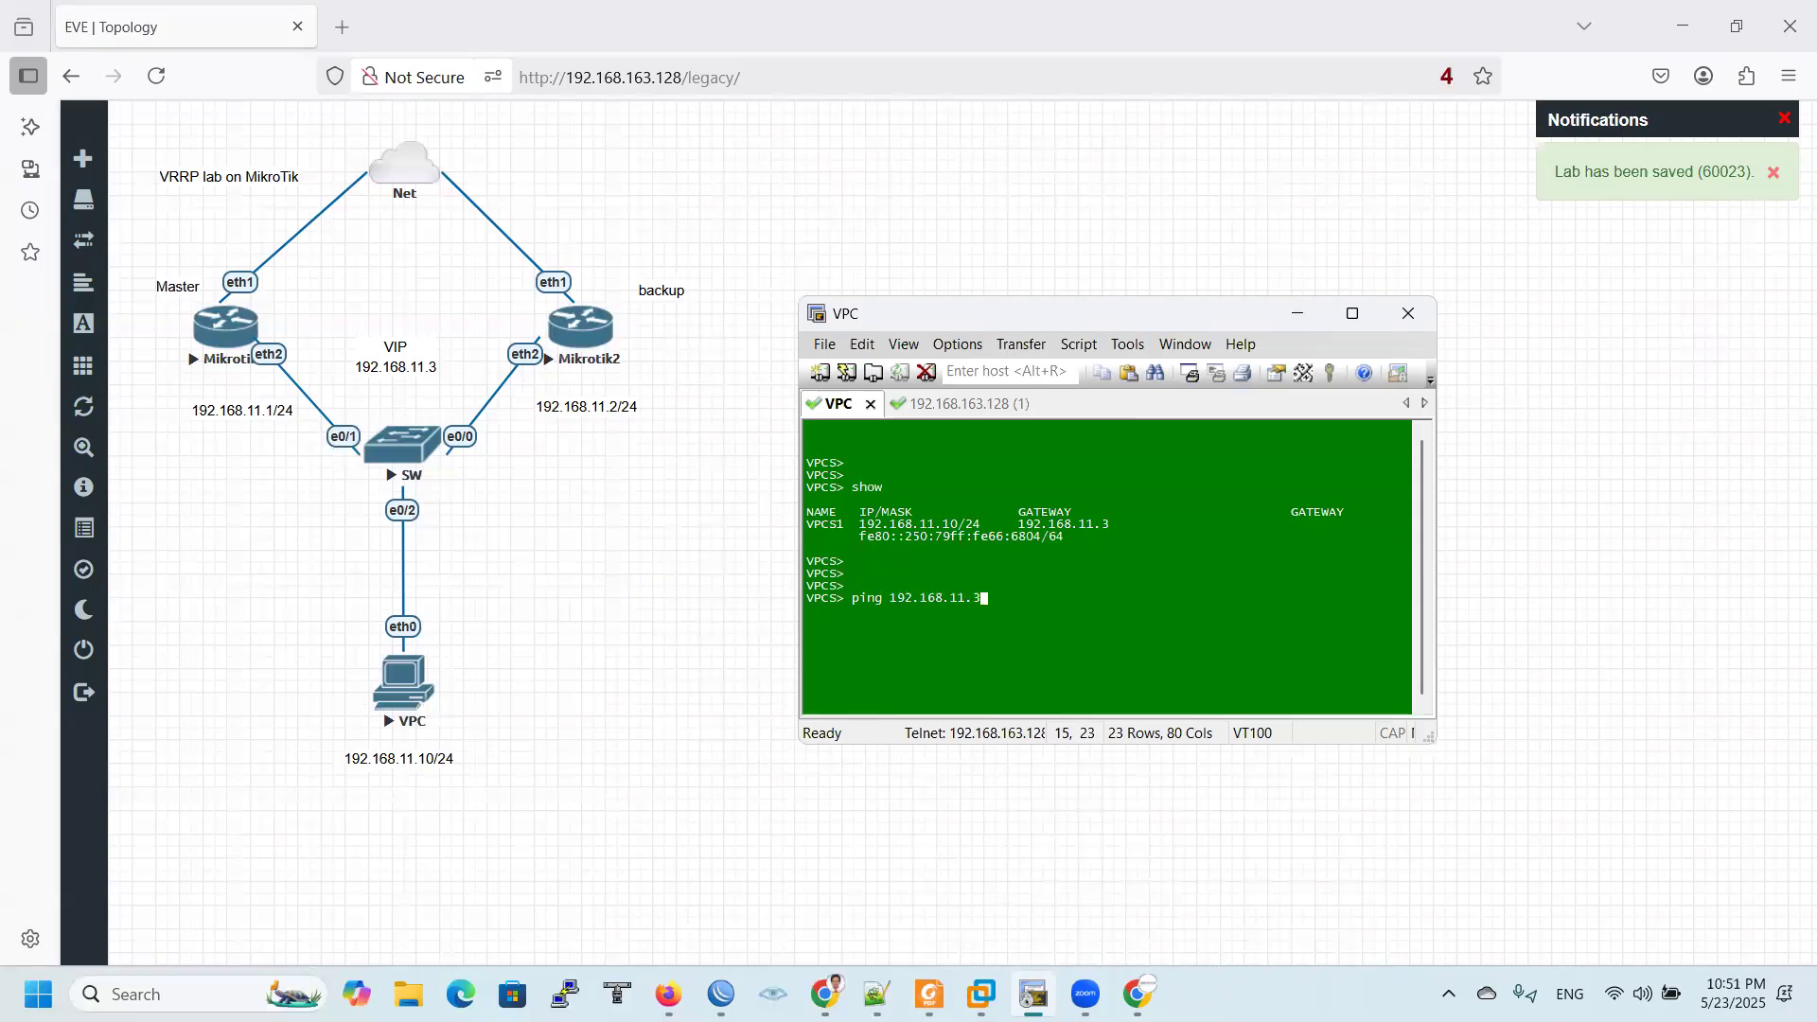
key(Return)
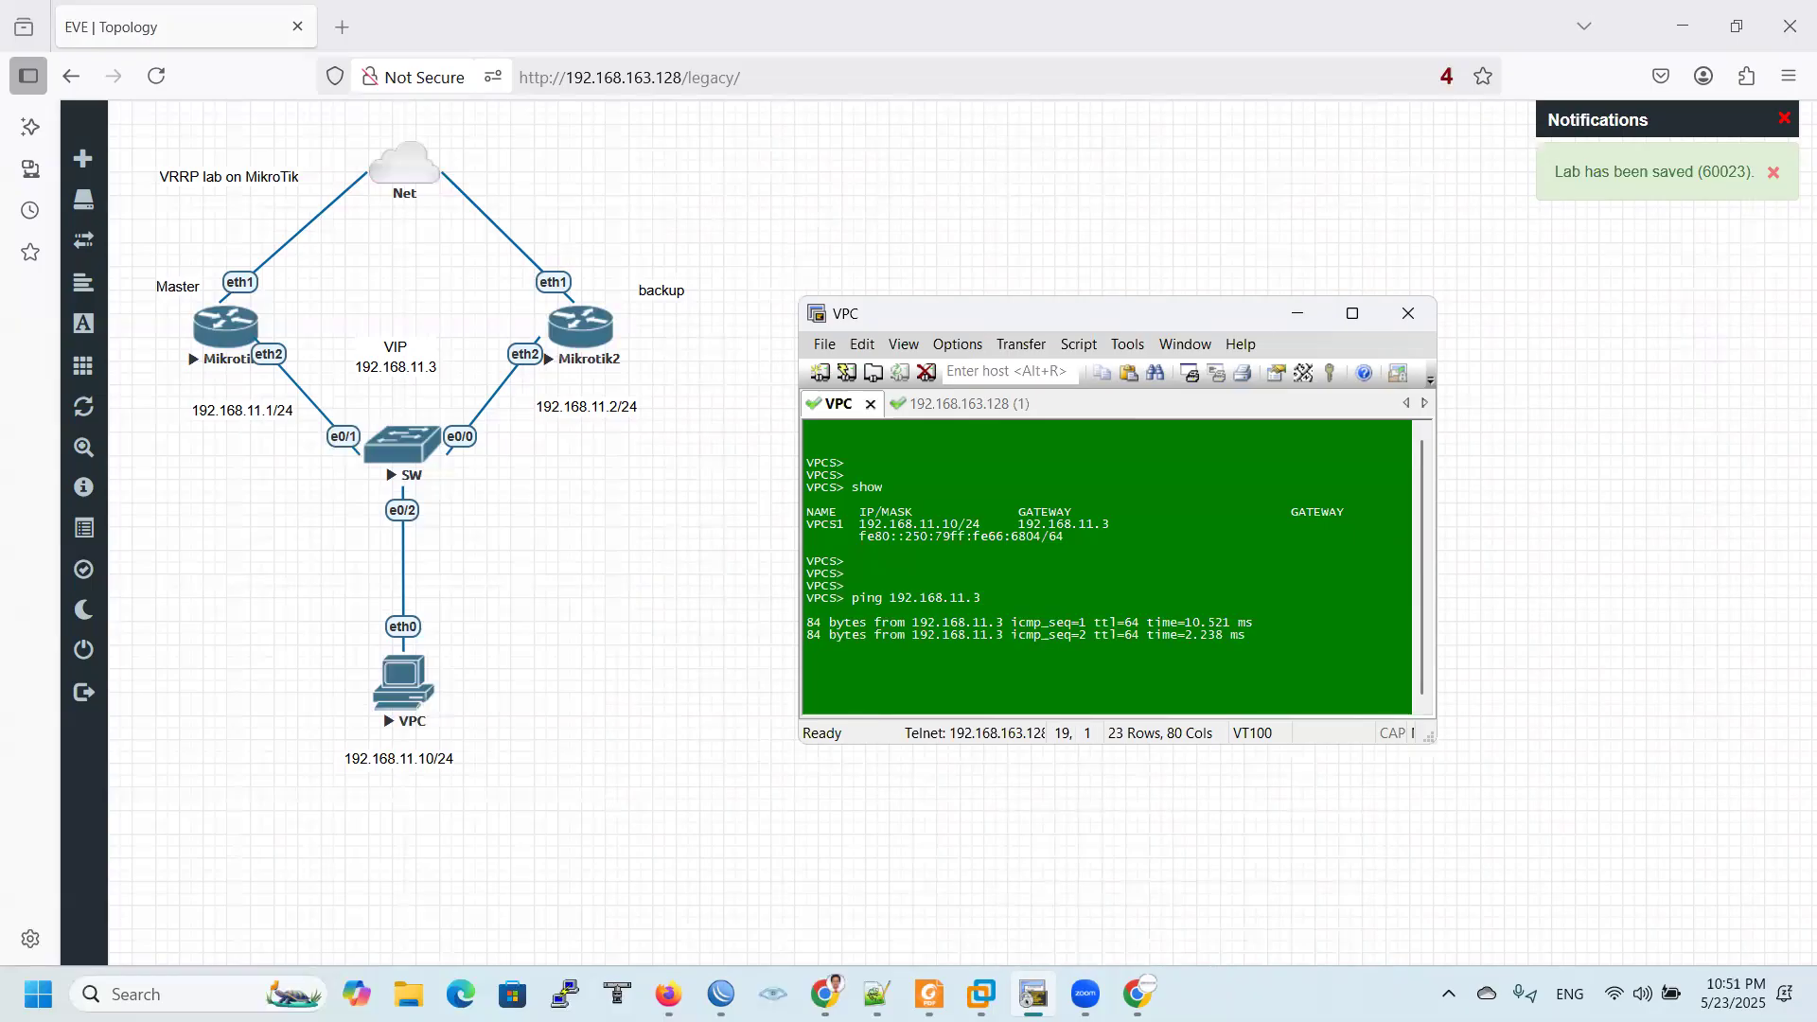
key(ctrl+c)
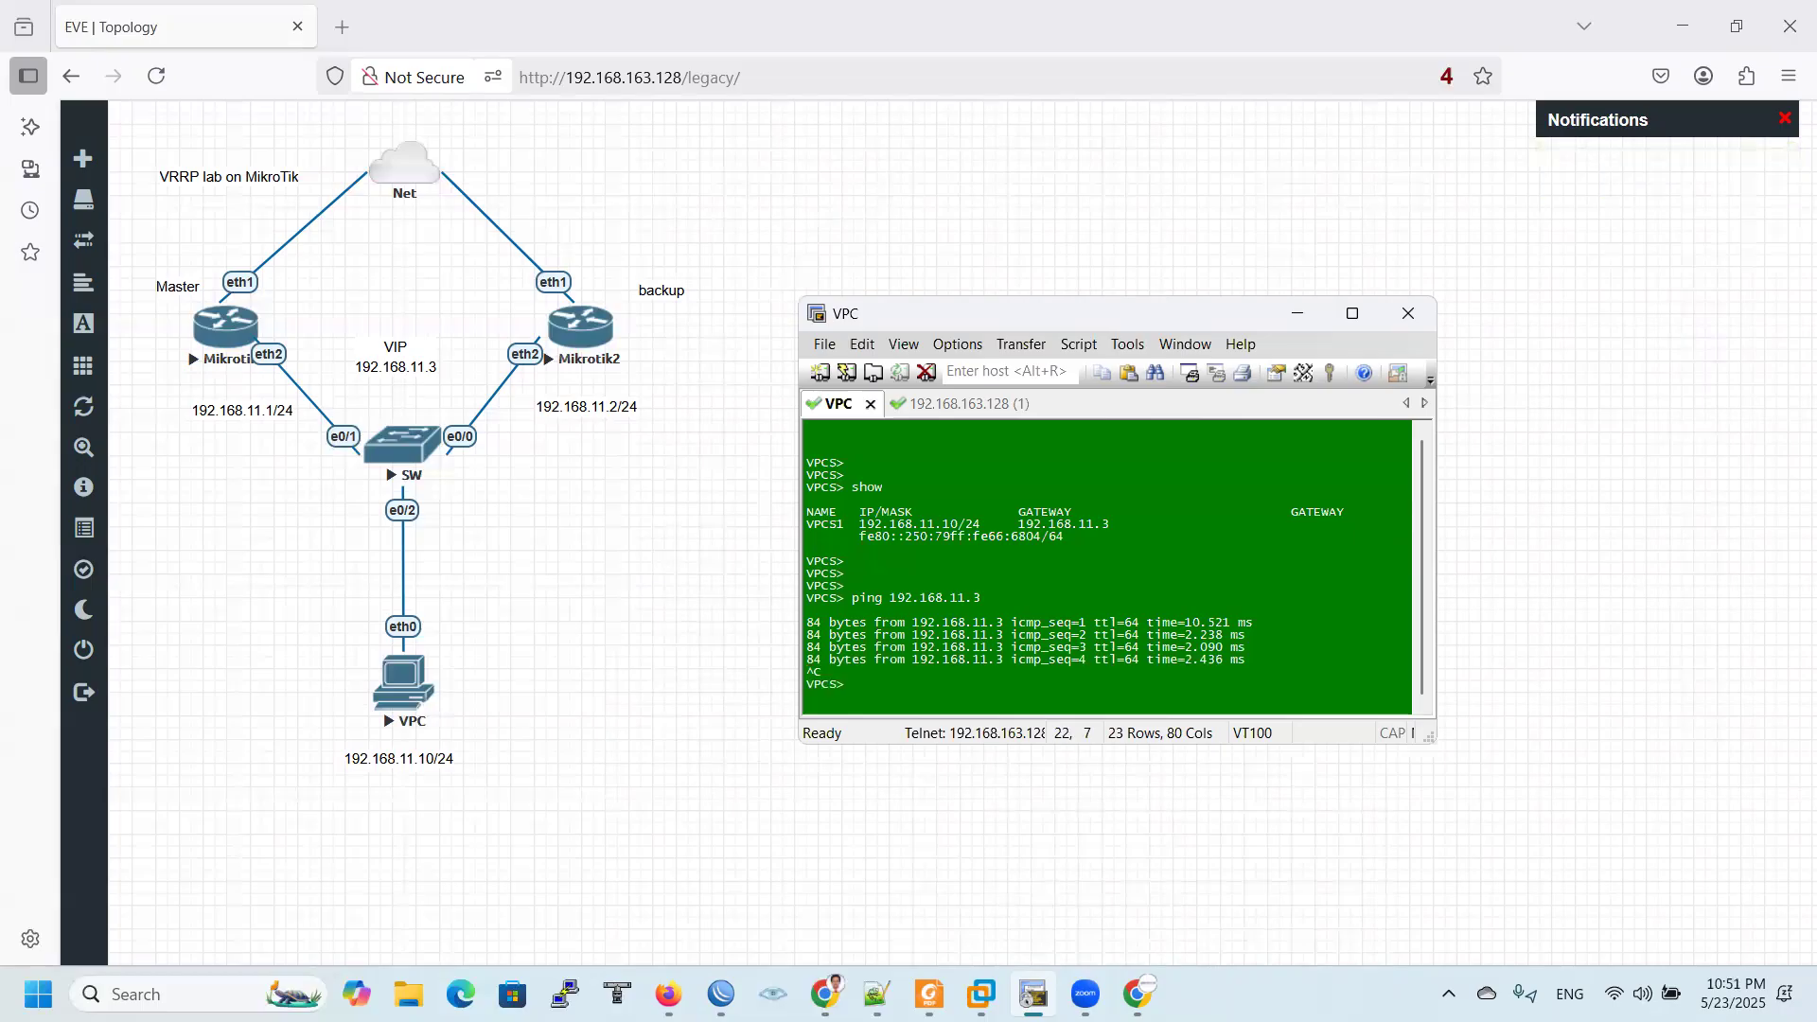
Ping 8.8.8.8 from the VPC, enlarge the terminal window slightly and stop the ping.
key(Return)
key(Return)
key(Return)
key(Return)
text(ping 8.8.8.)
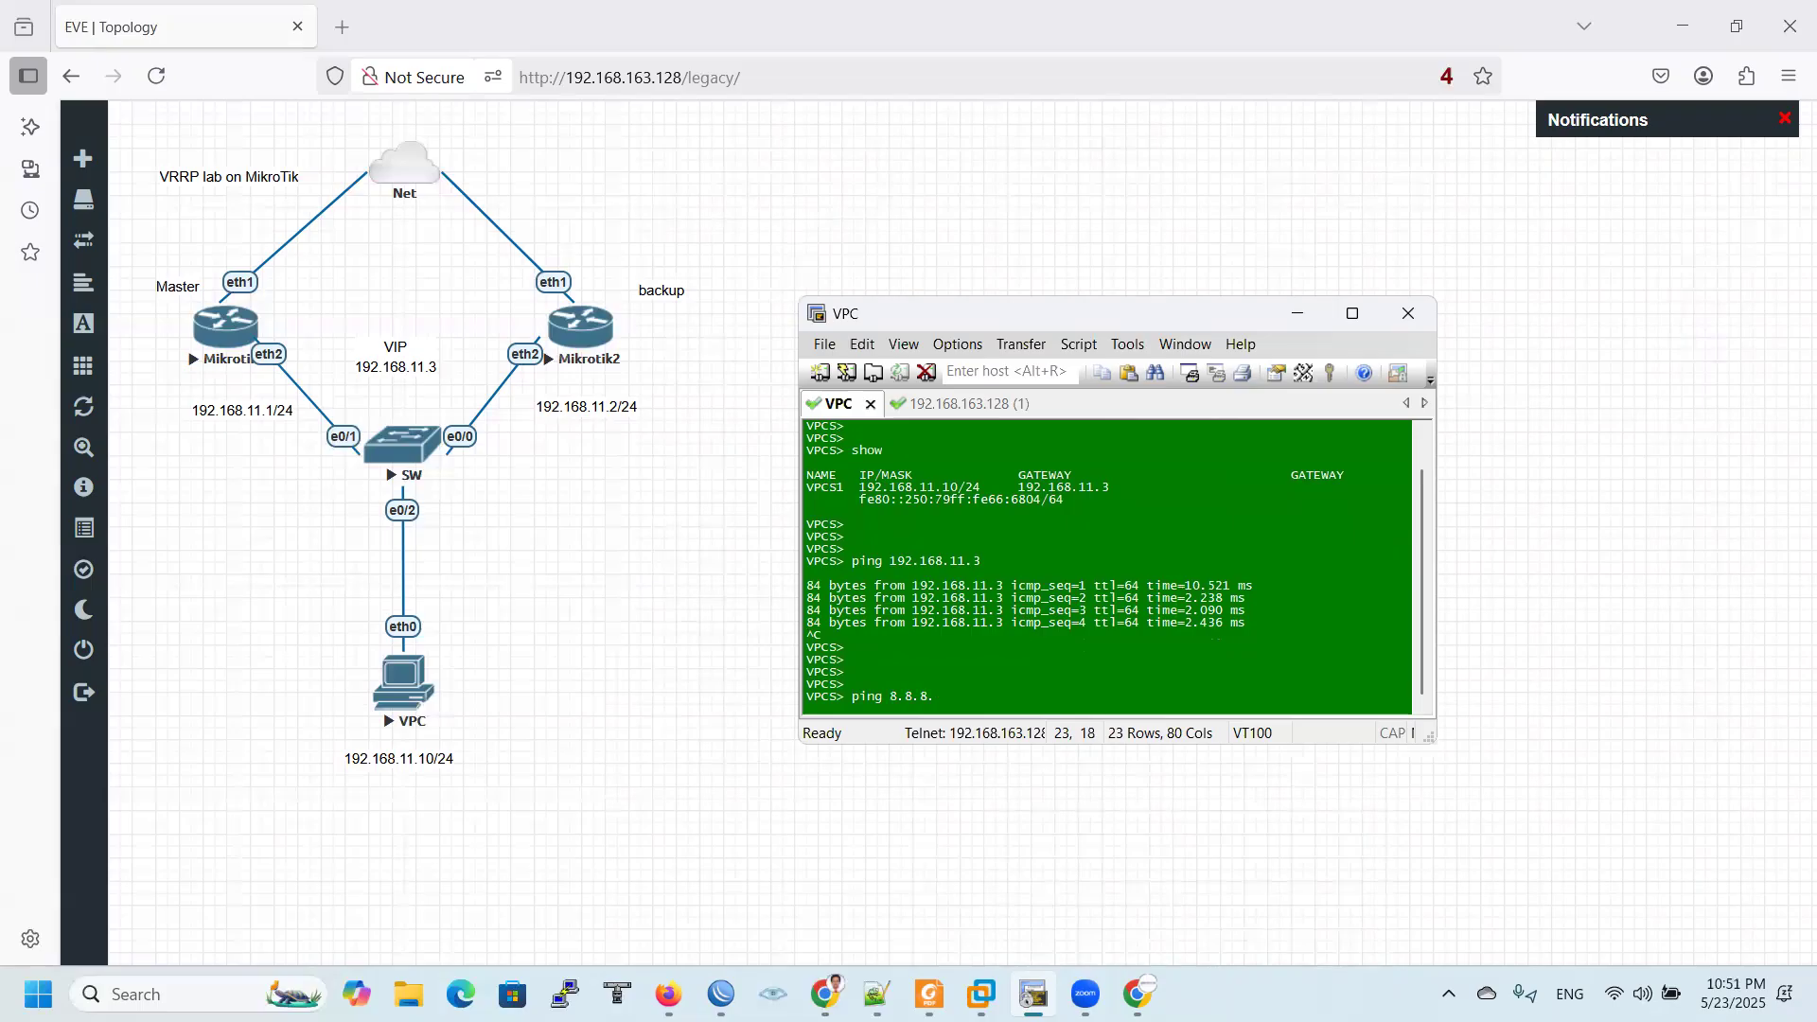
text(8)
key(Return)
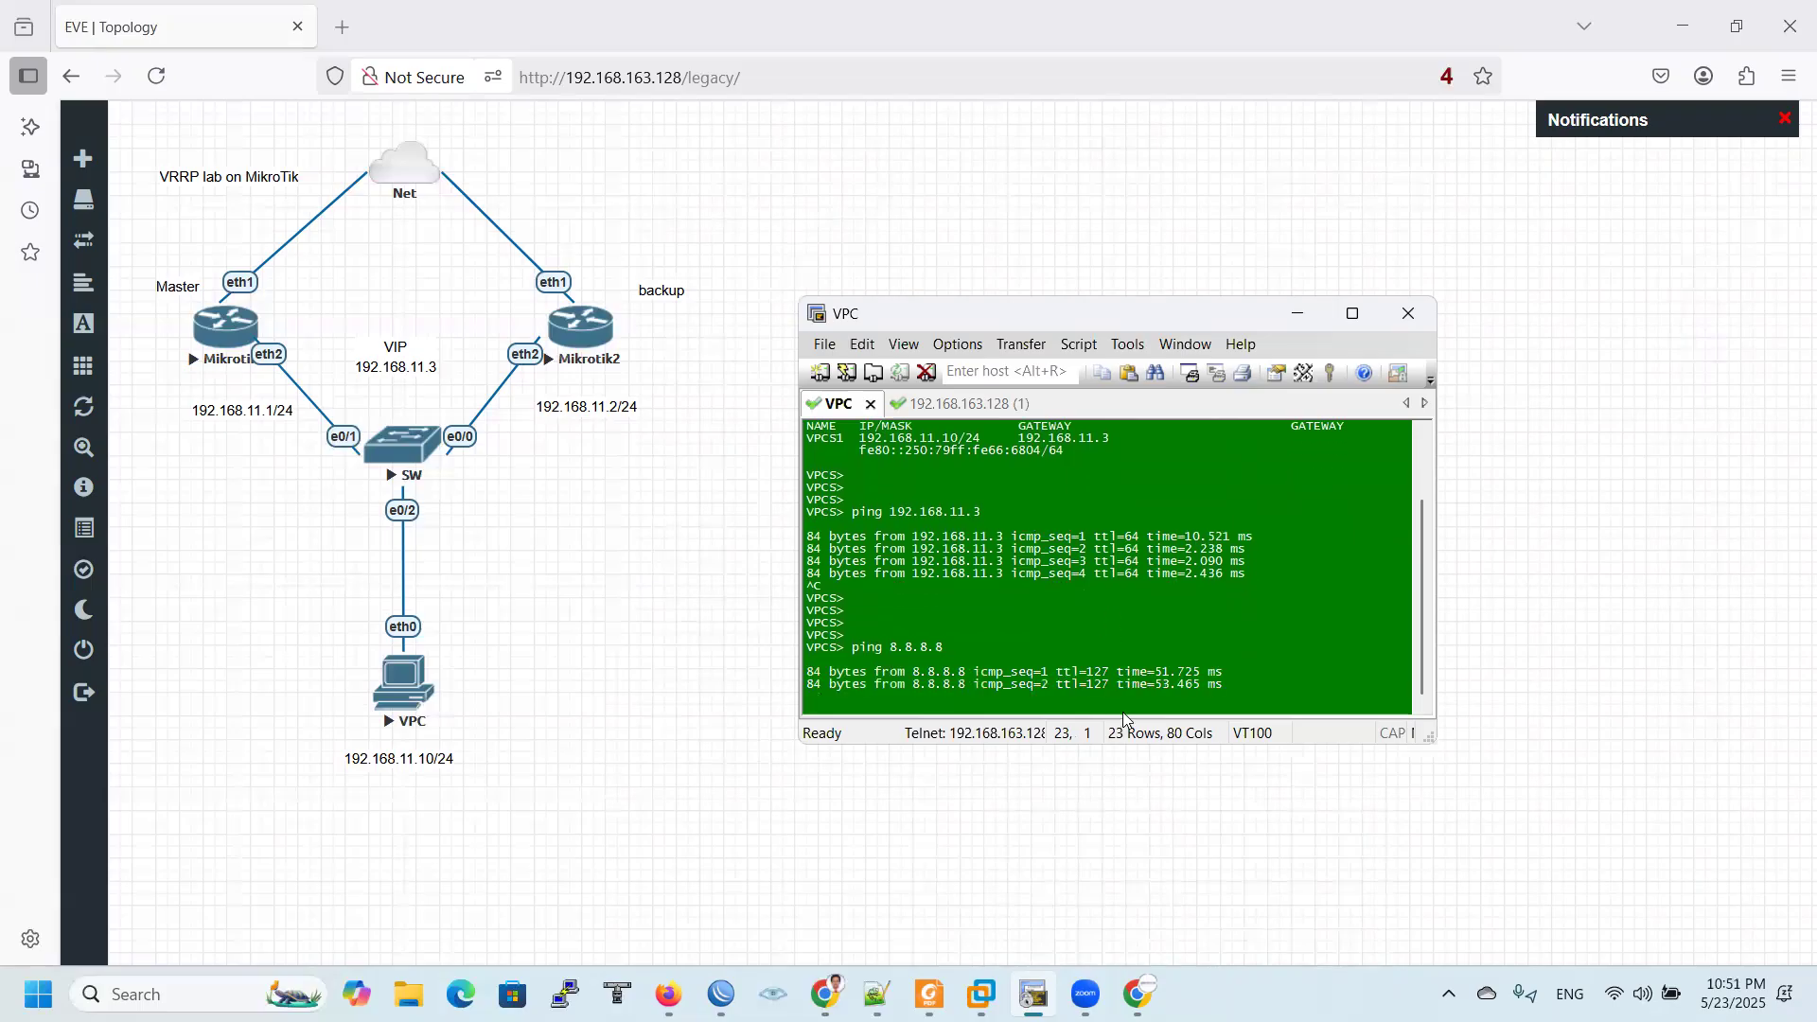
drag(1435, 744, 1447, 779)
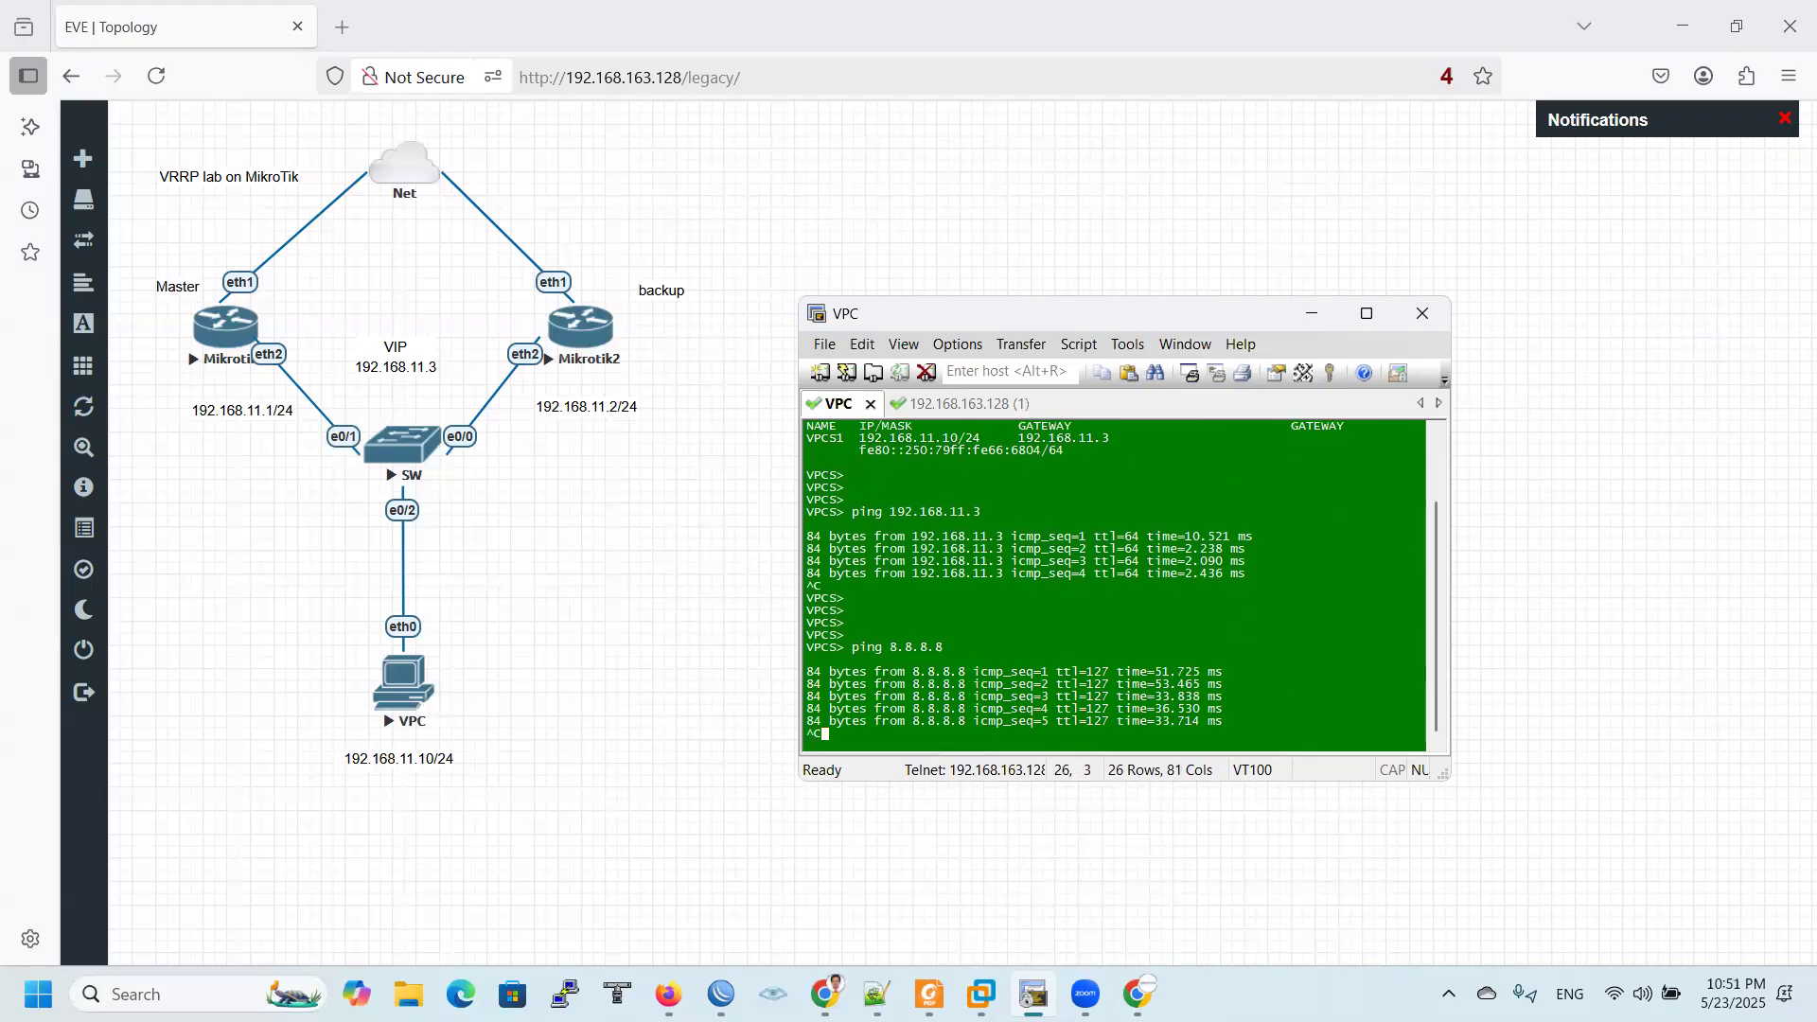
Trace the route from the VPC to 8.8.8.8, stop the trace and highlight the end of the first hop's address.
key(Return)
key(Return)
key(Return)
key(Return)
text(trace)
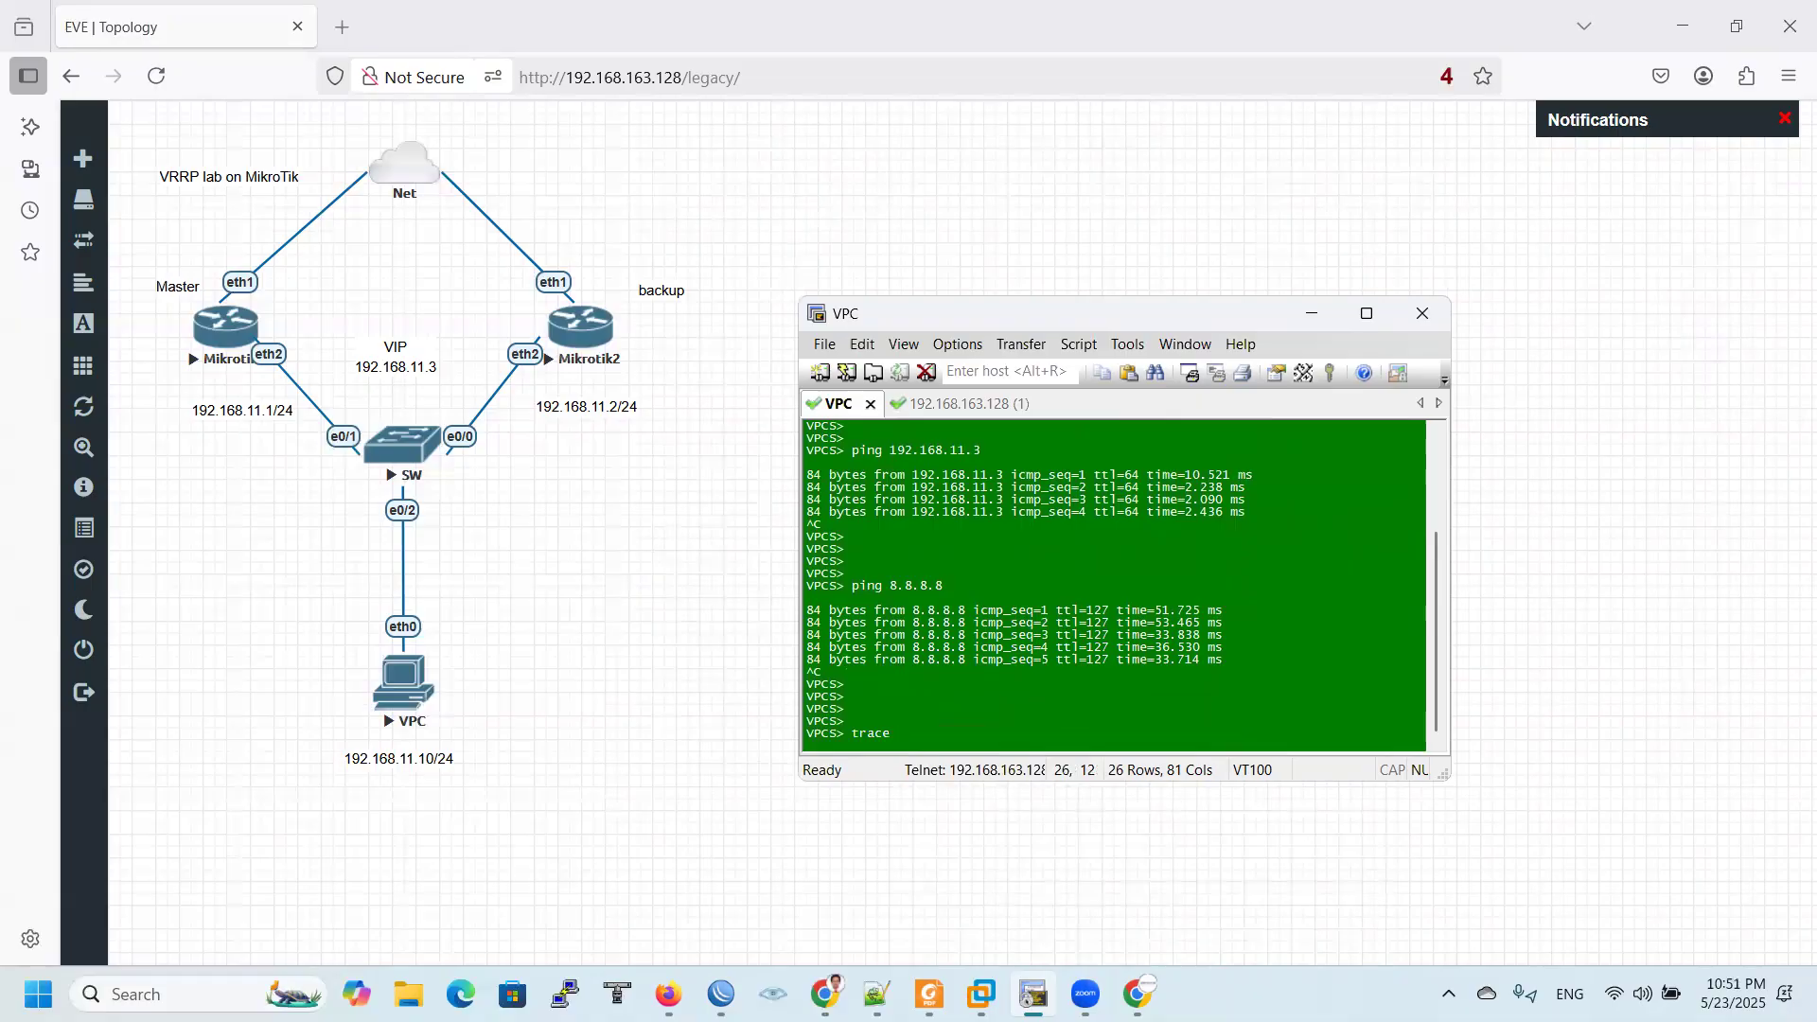
text( 8.8.8.8)
key(Return)
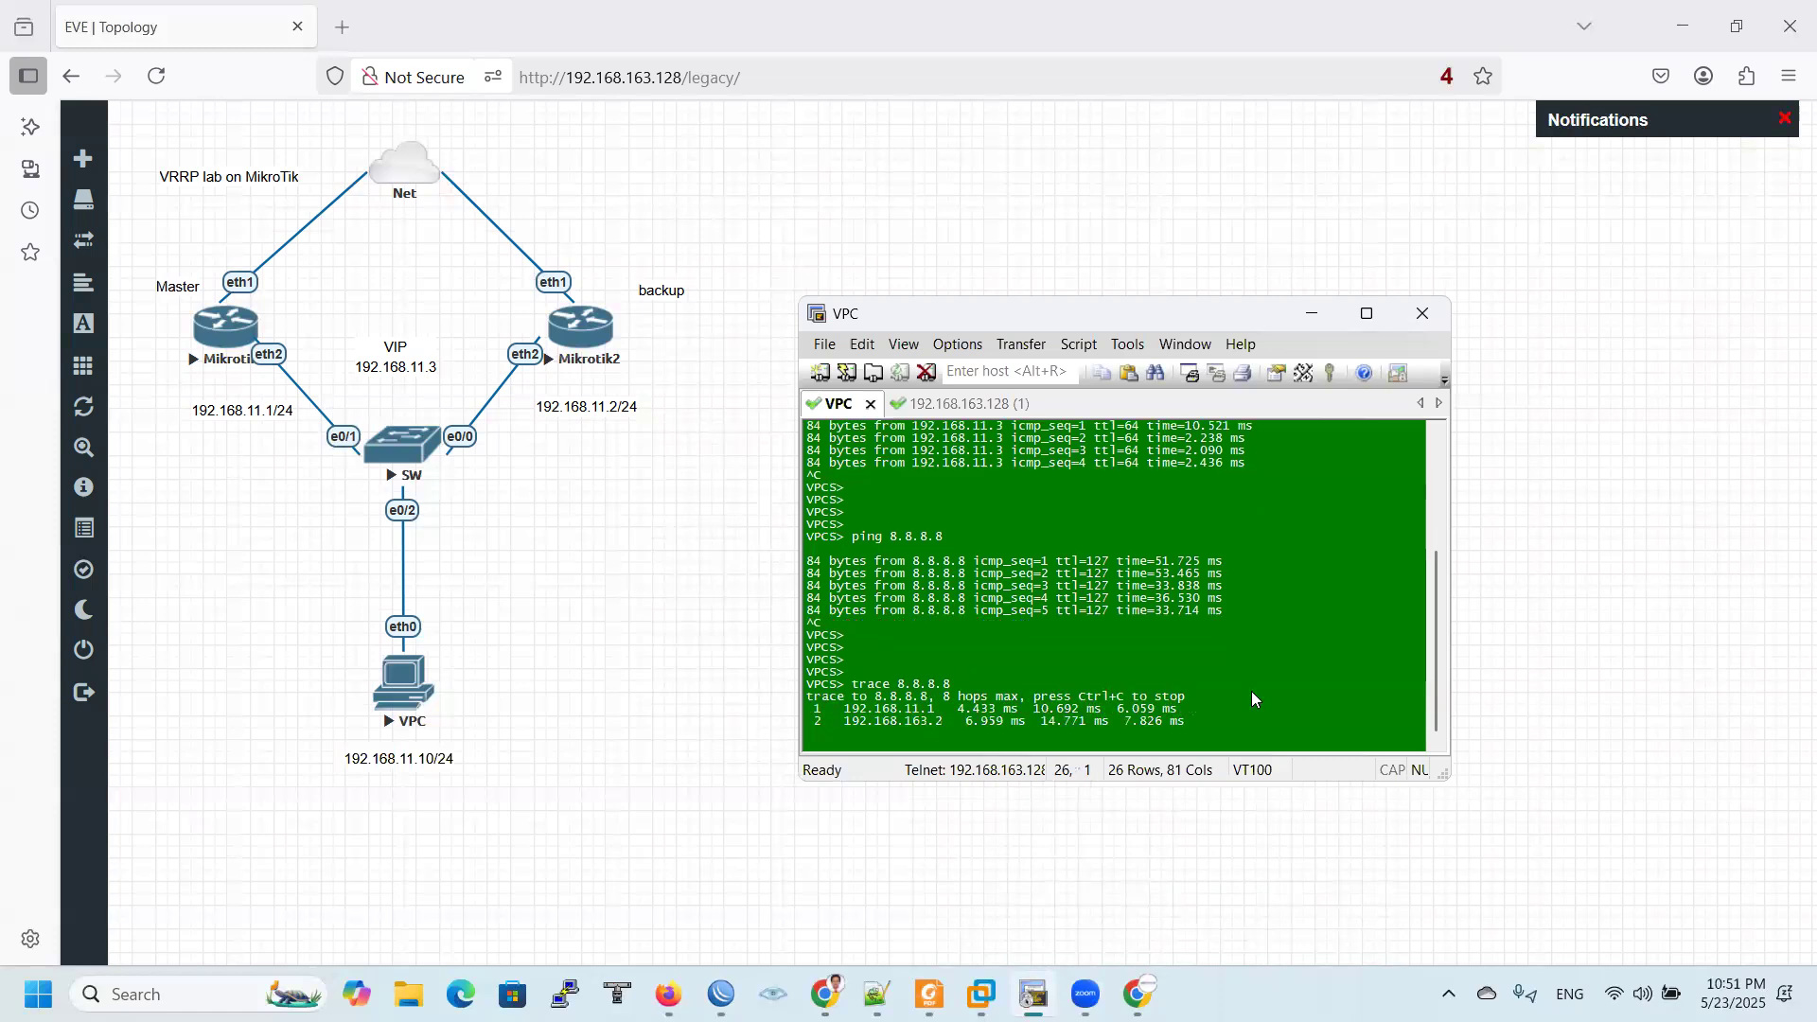
key(ctrl+c)
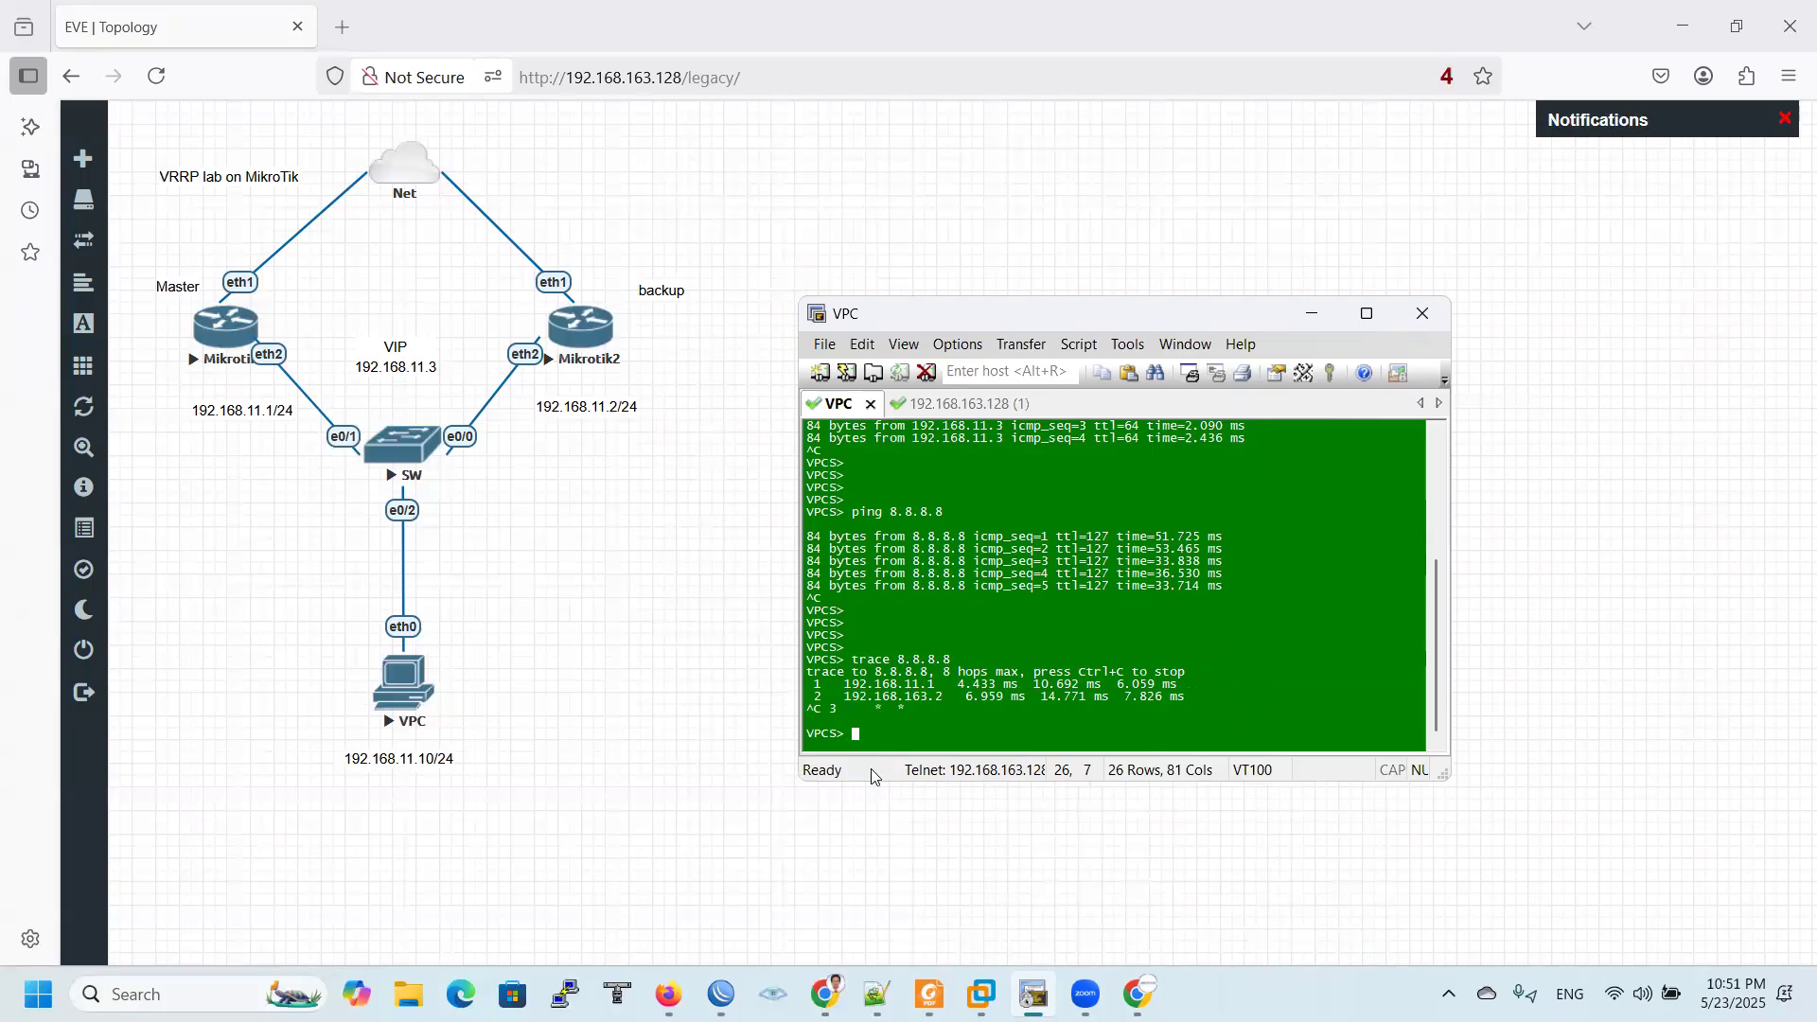
drag(938, 685, 905, 685)
mouse_move(438, 830)
mouse_down()
mouse_move(437, 649)
mouse_move(198, 343)
mouse_up()
mouse_move(301, 240)
mouse_down()
mouse_move(424, 186)
mouse_move(497, 125)
mouse_move(493, 146)
mouse_up()
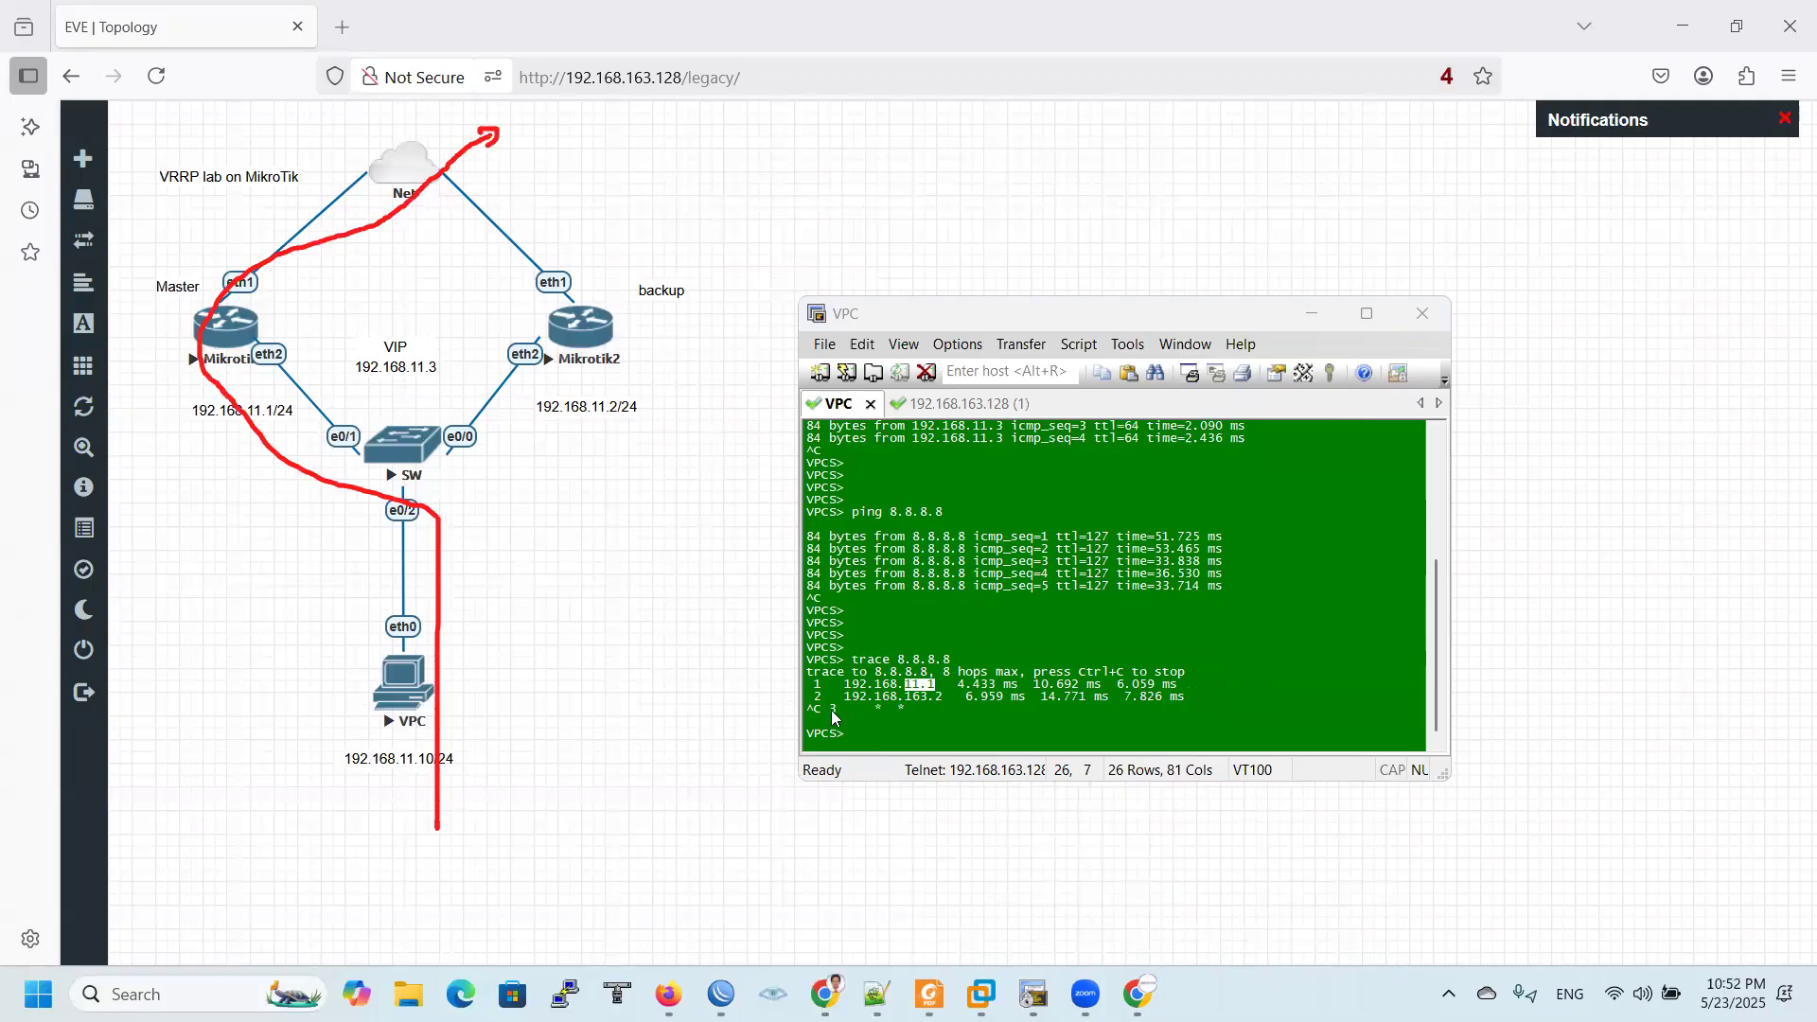
Try to trace the route from the VPC to 8.8.8.8 with the option -c 100.
key(Return)
key(Return)
text(trace 8.8.8.8 -c 100)
key(Return)
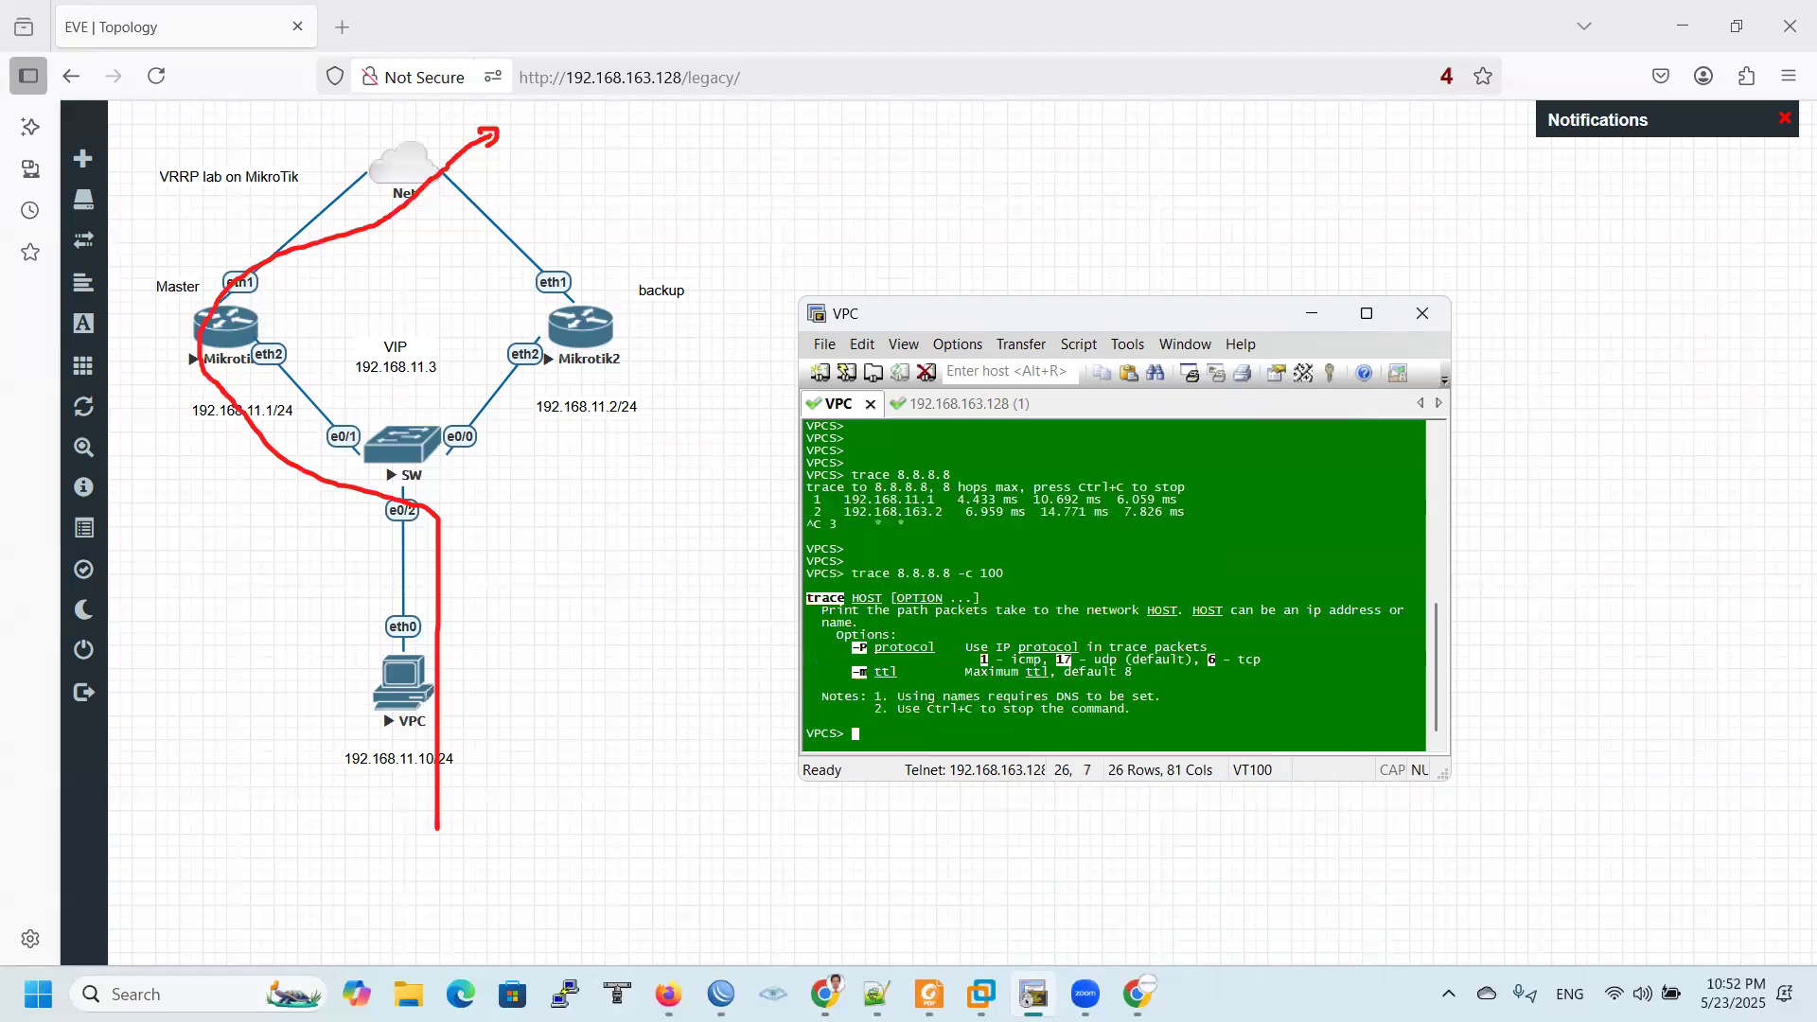
key(Up)
text(100)
key(BackSpace)
key(BackSpace)
key(BackSpace)
key(Return)
key(Return)
key(Return)
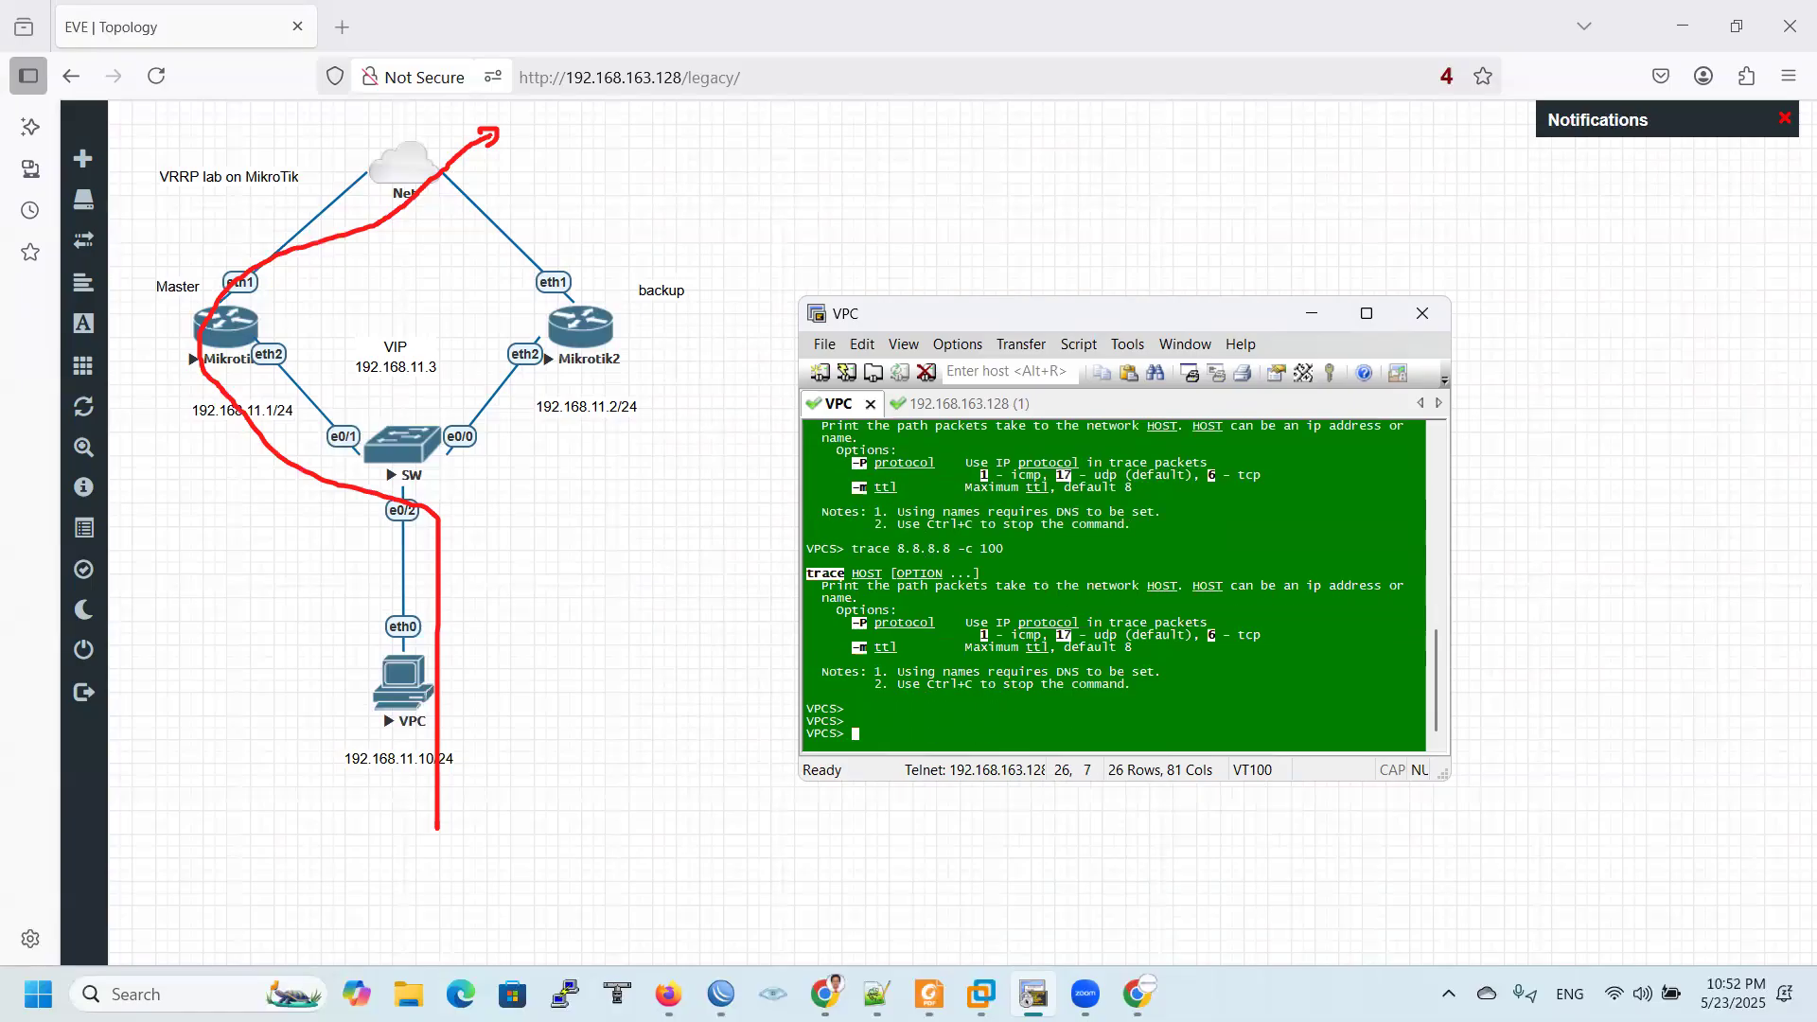
Start a 100-packet ping from the VPC to 8.8.8.8 and move the terminal closer to the topology.
text(ping 8.8.8.8 -c 100)
key(Return)
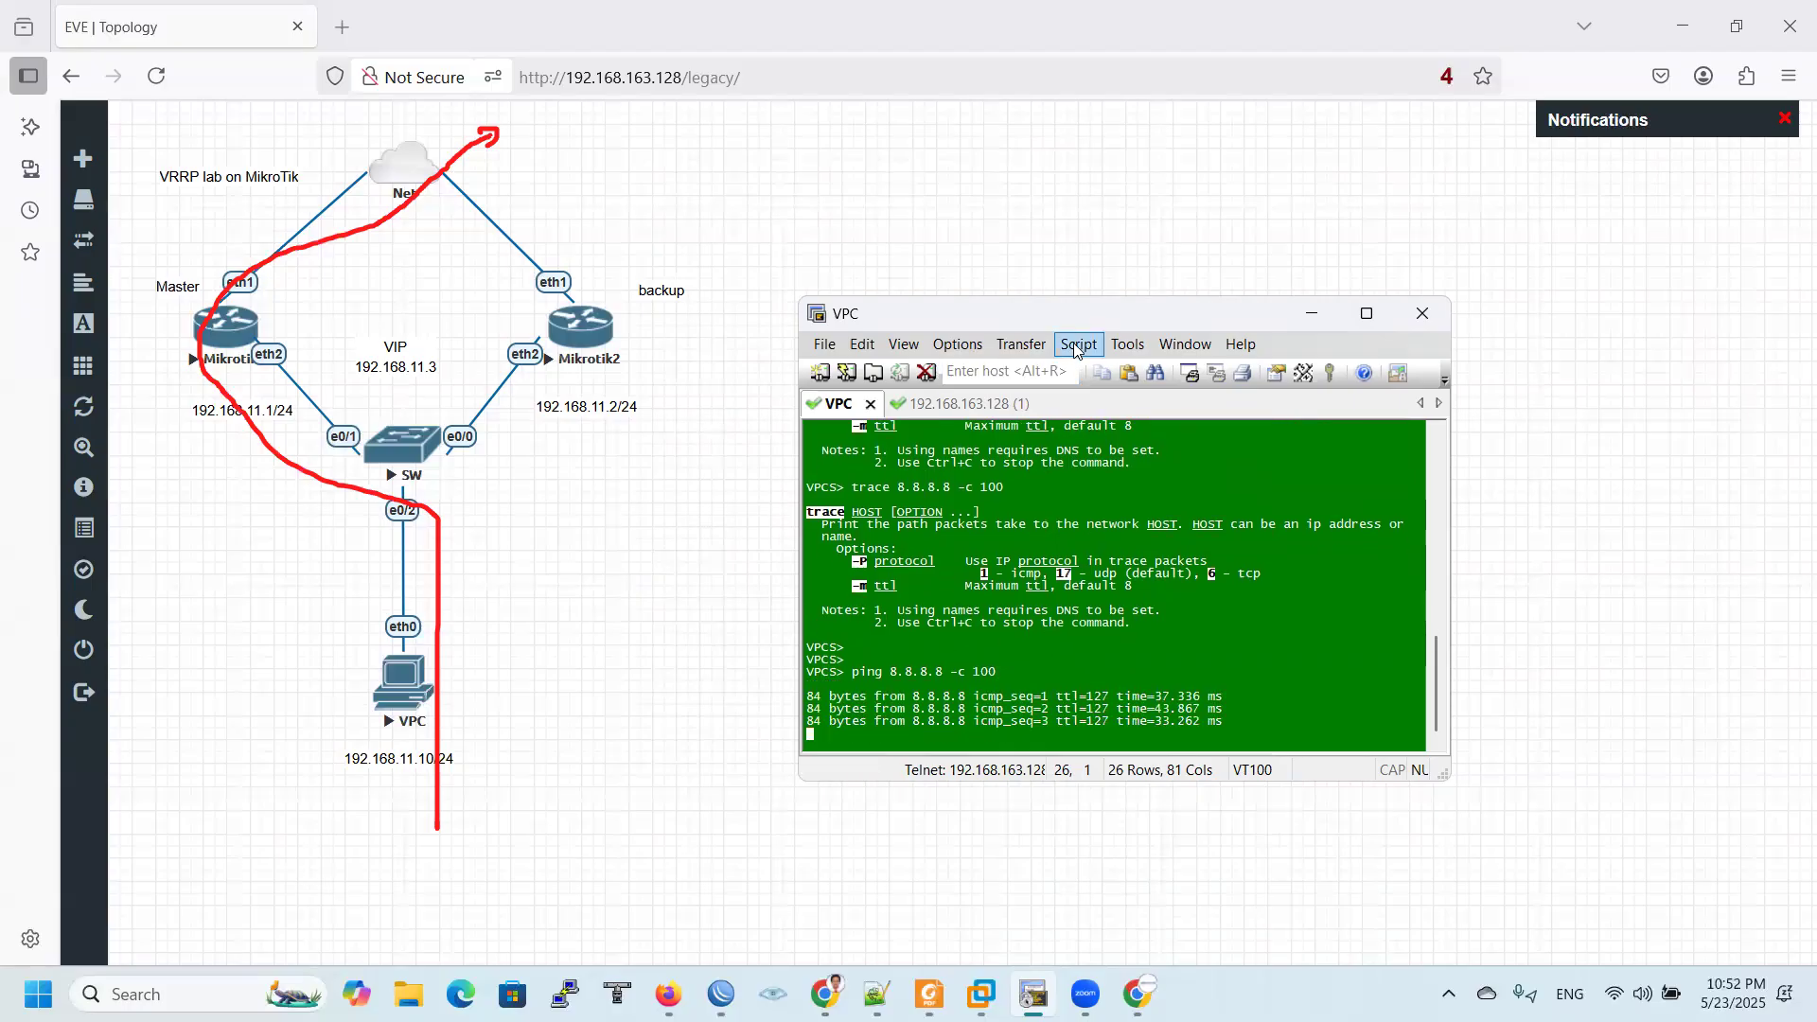
drag(960, 280, 857, 248)
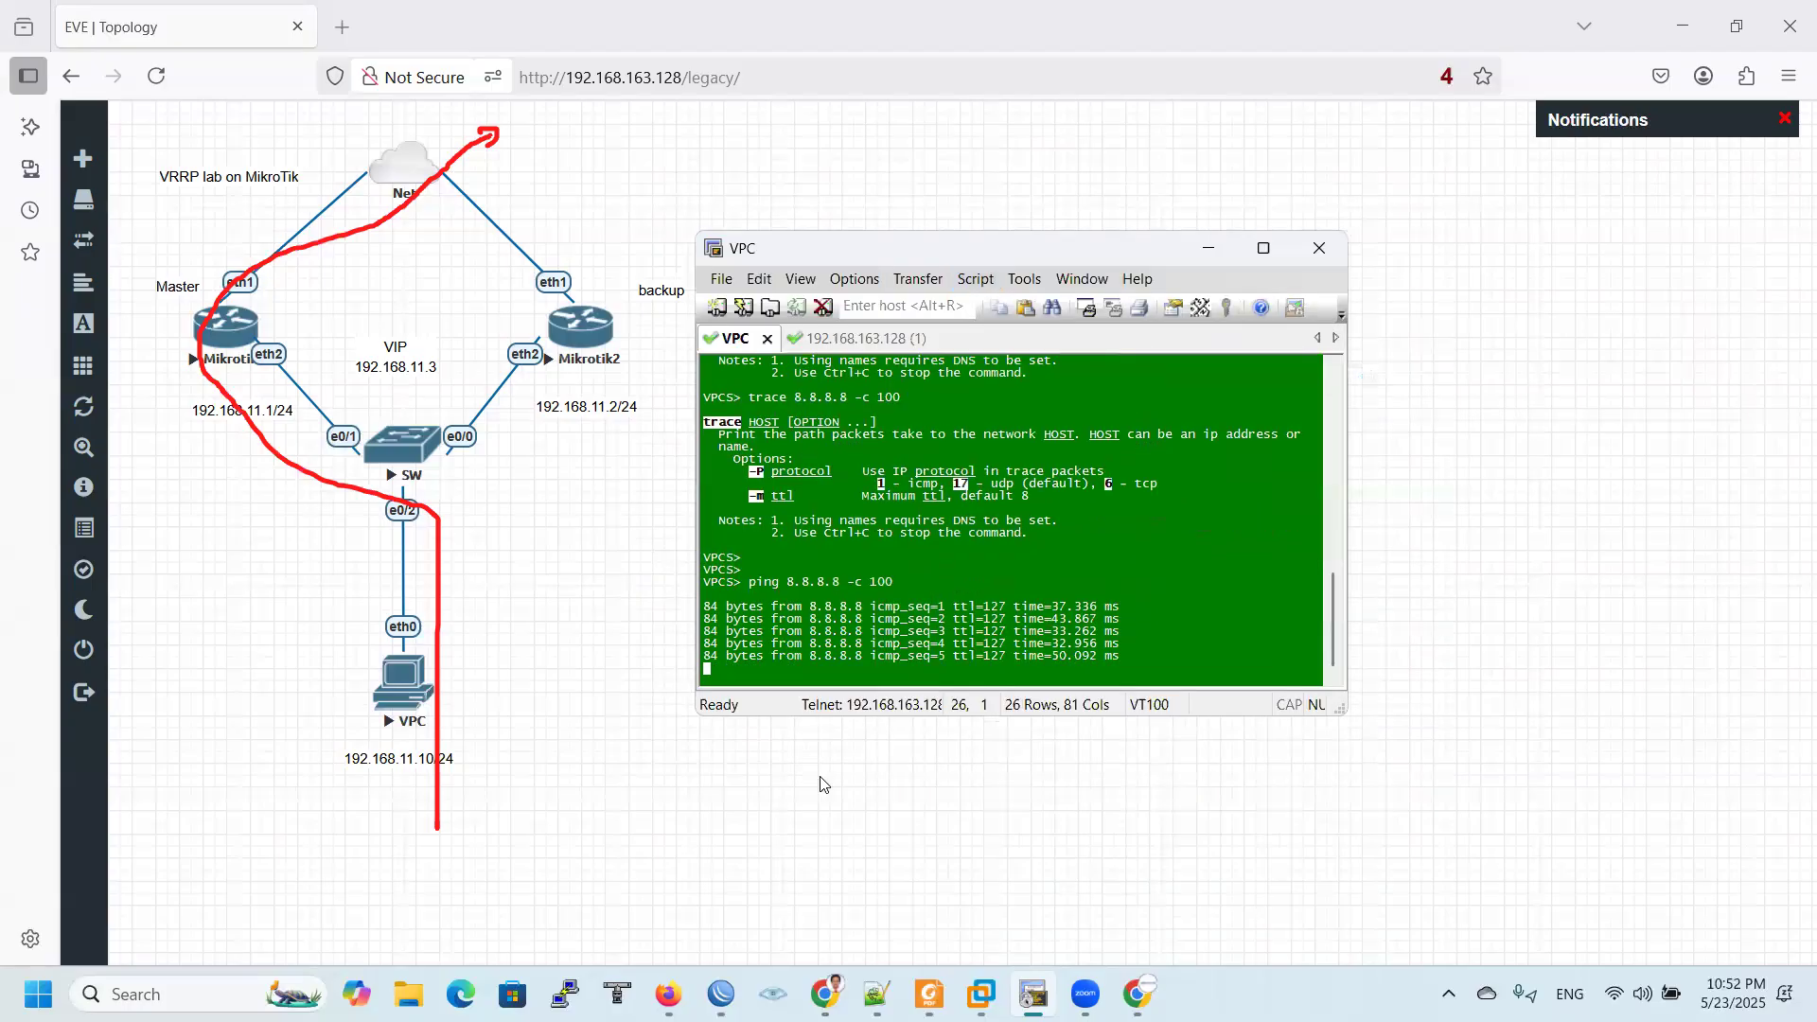
Check the R2-BACKUP router in WinBox, then stop the Mikrotik1 node in the EVE topology.
mouse_move(720, 994)
click(623, 869)
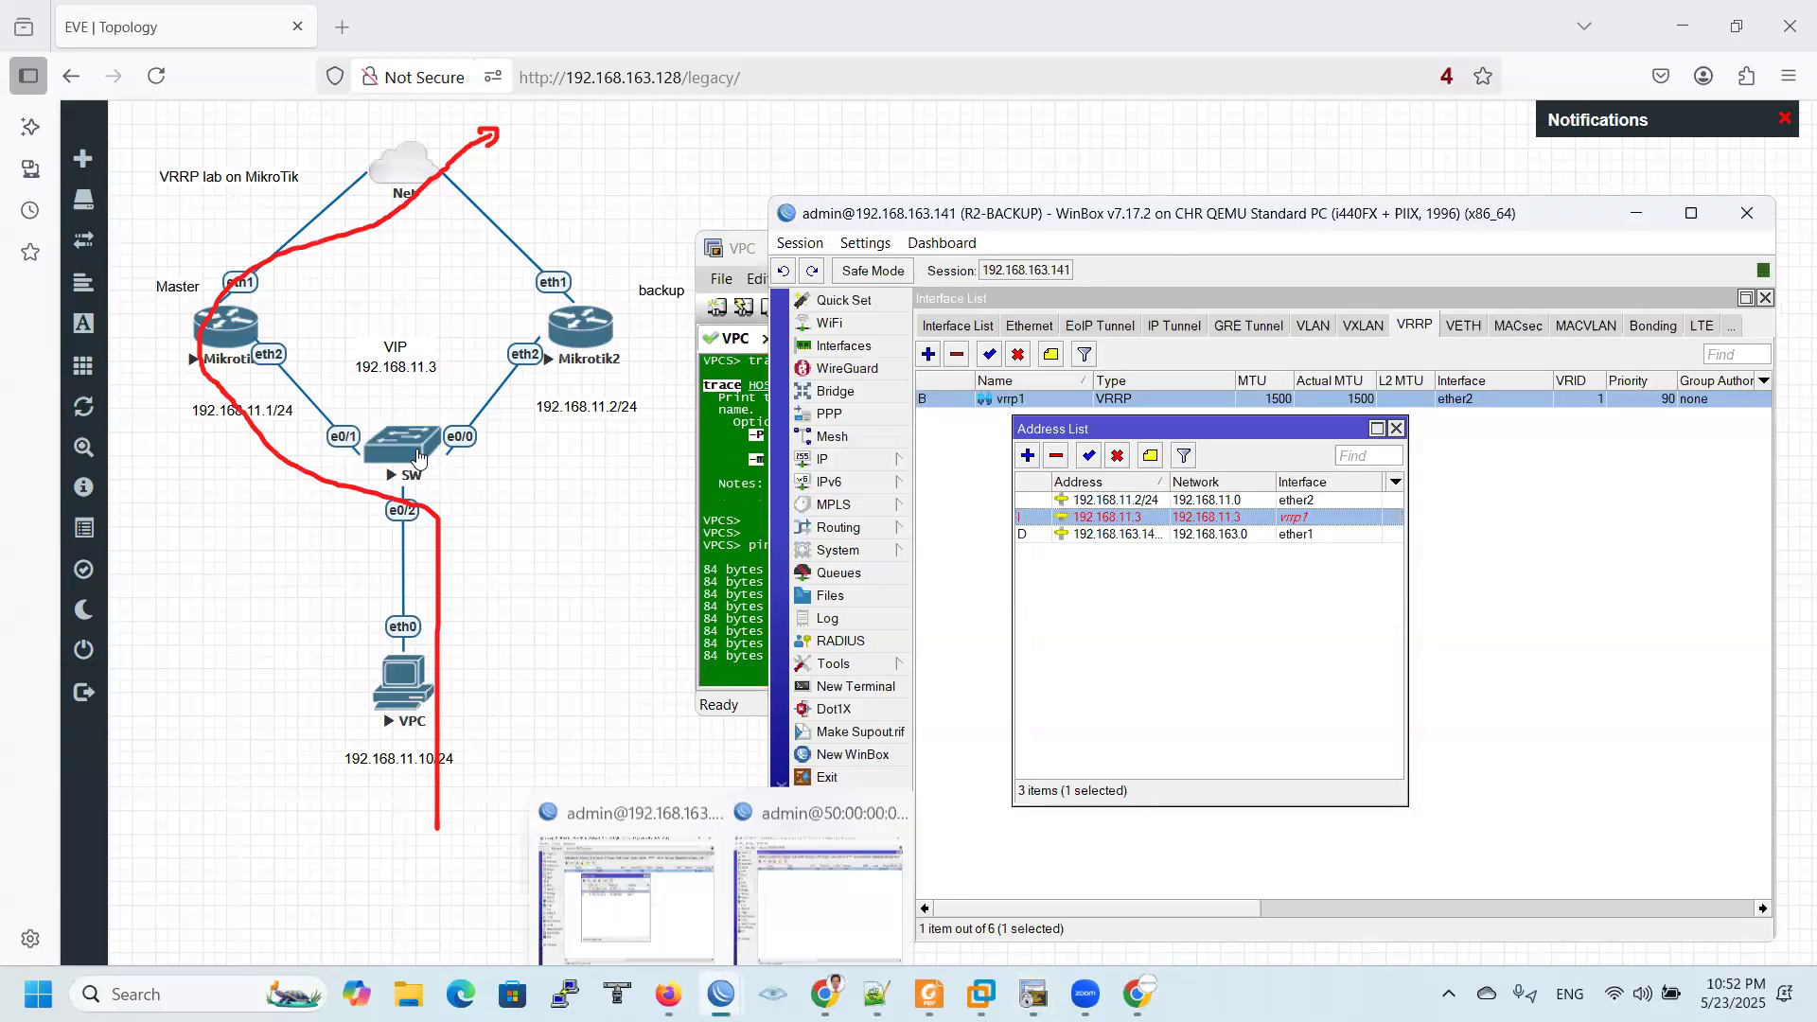
right_click(218, 342)
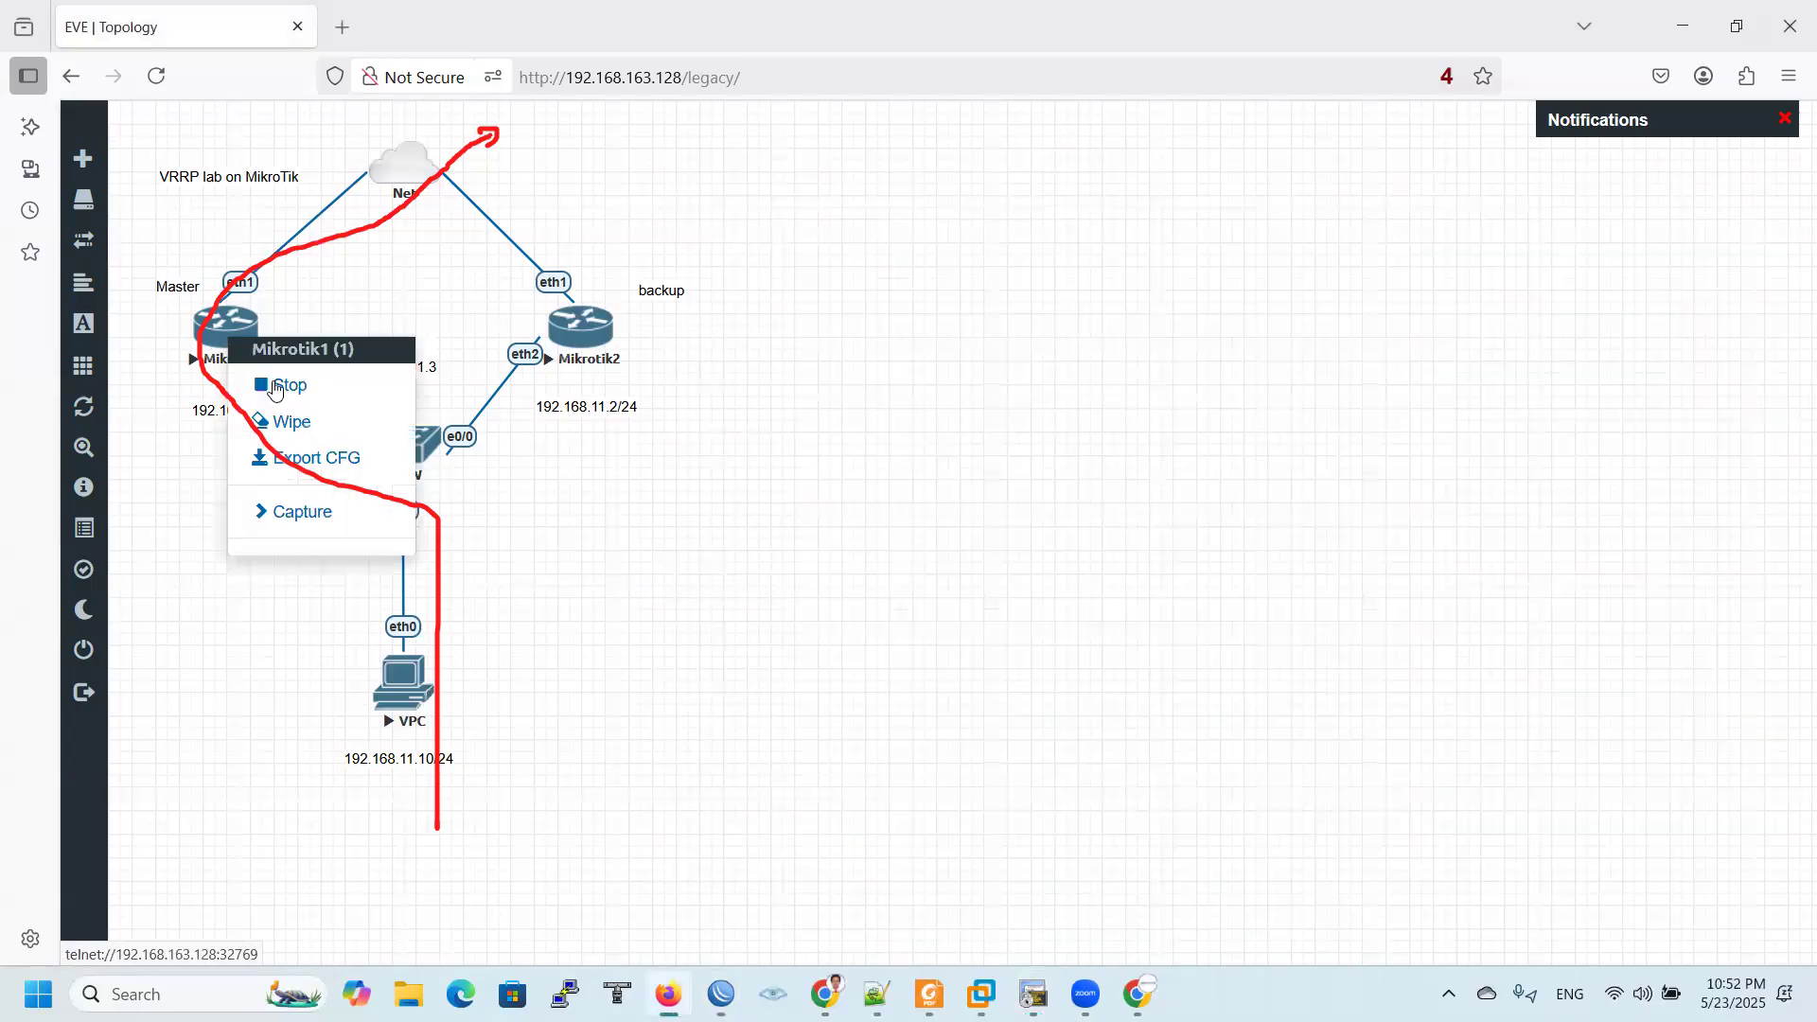
click(284, 392)
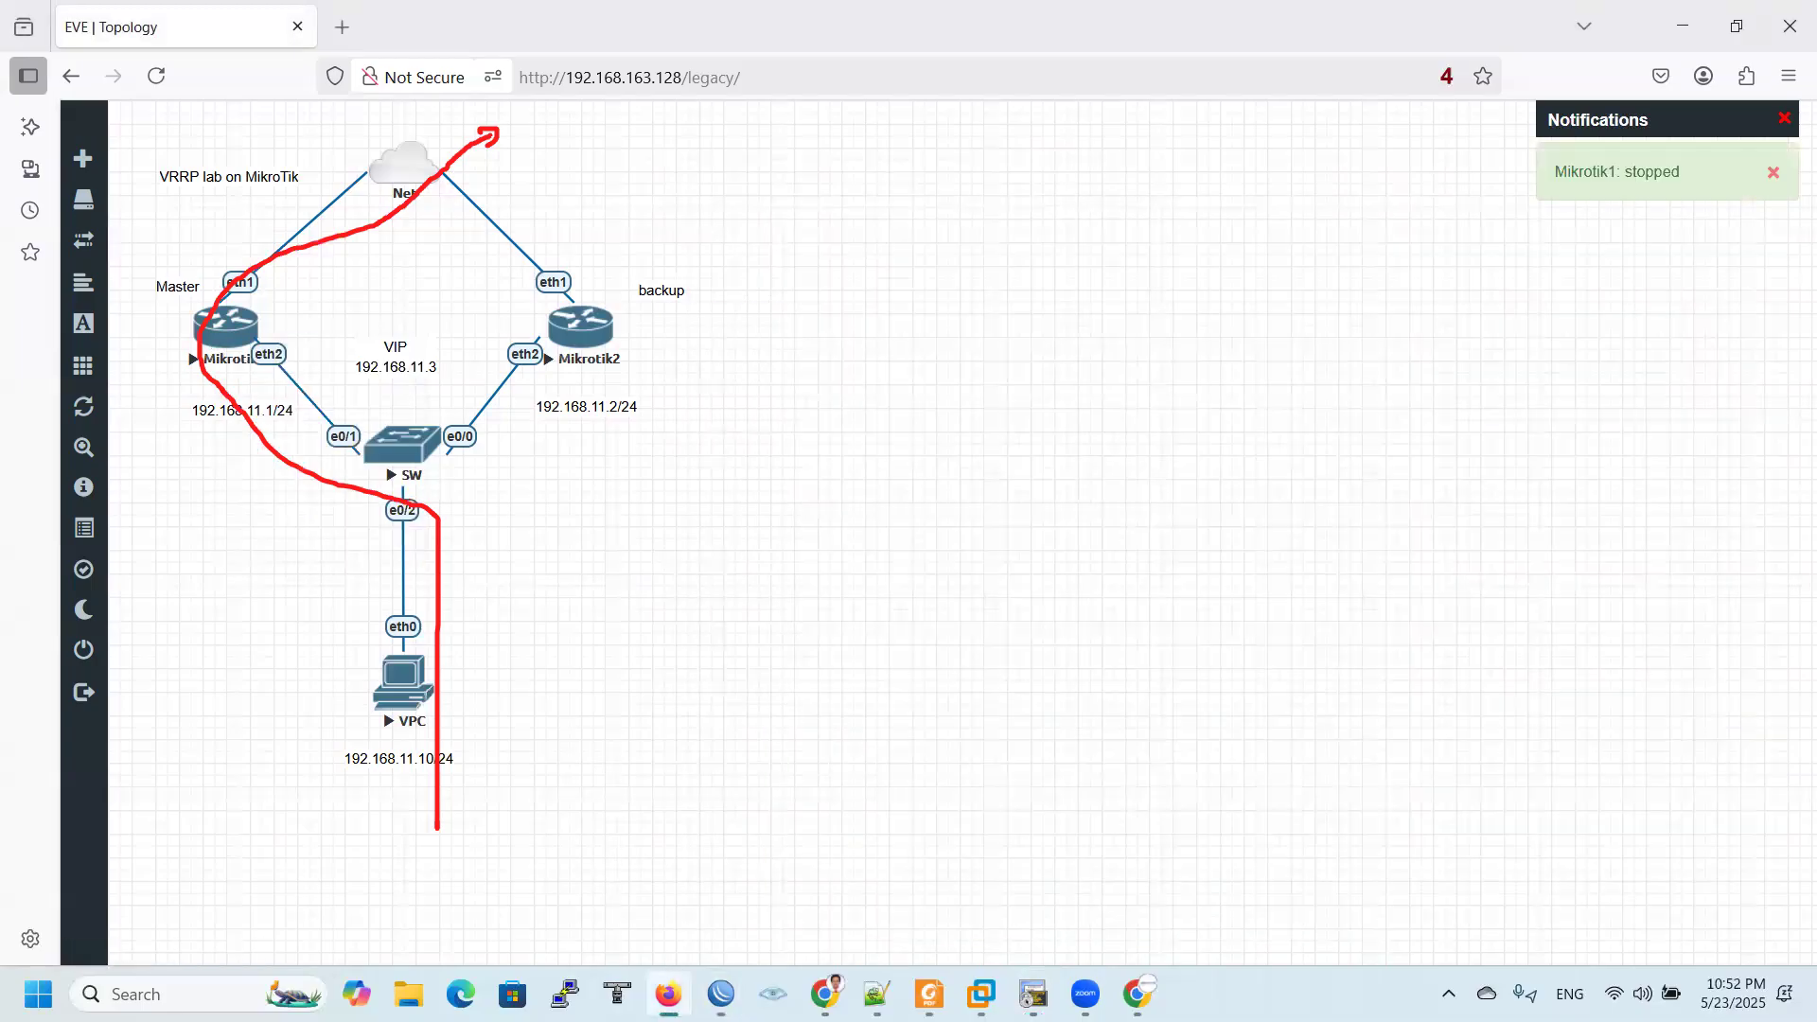
Return to the VPC session, watch the ping in a taller terminal, minimize R1-Master's WinBox window and stop the ping.
mouse_move(1034, 994)
click(1027, 868)
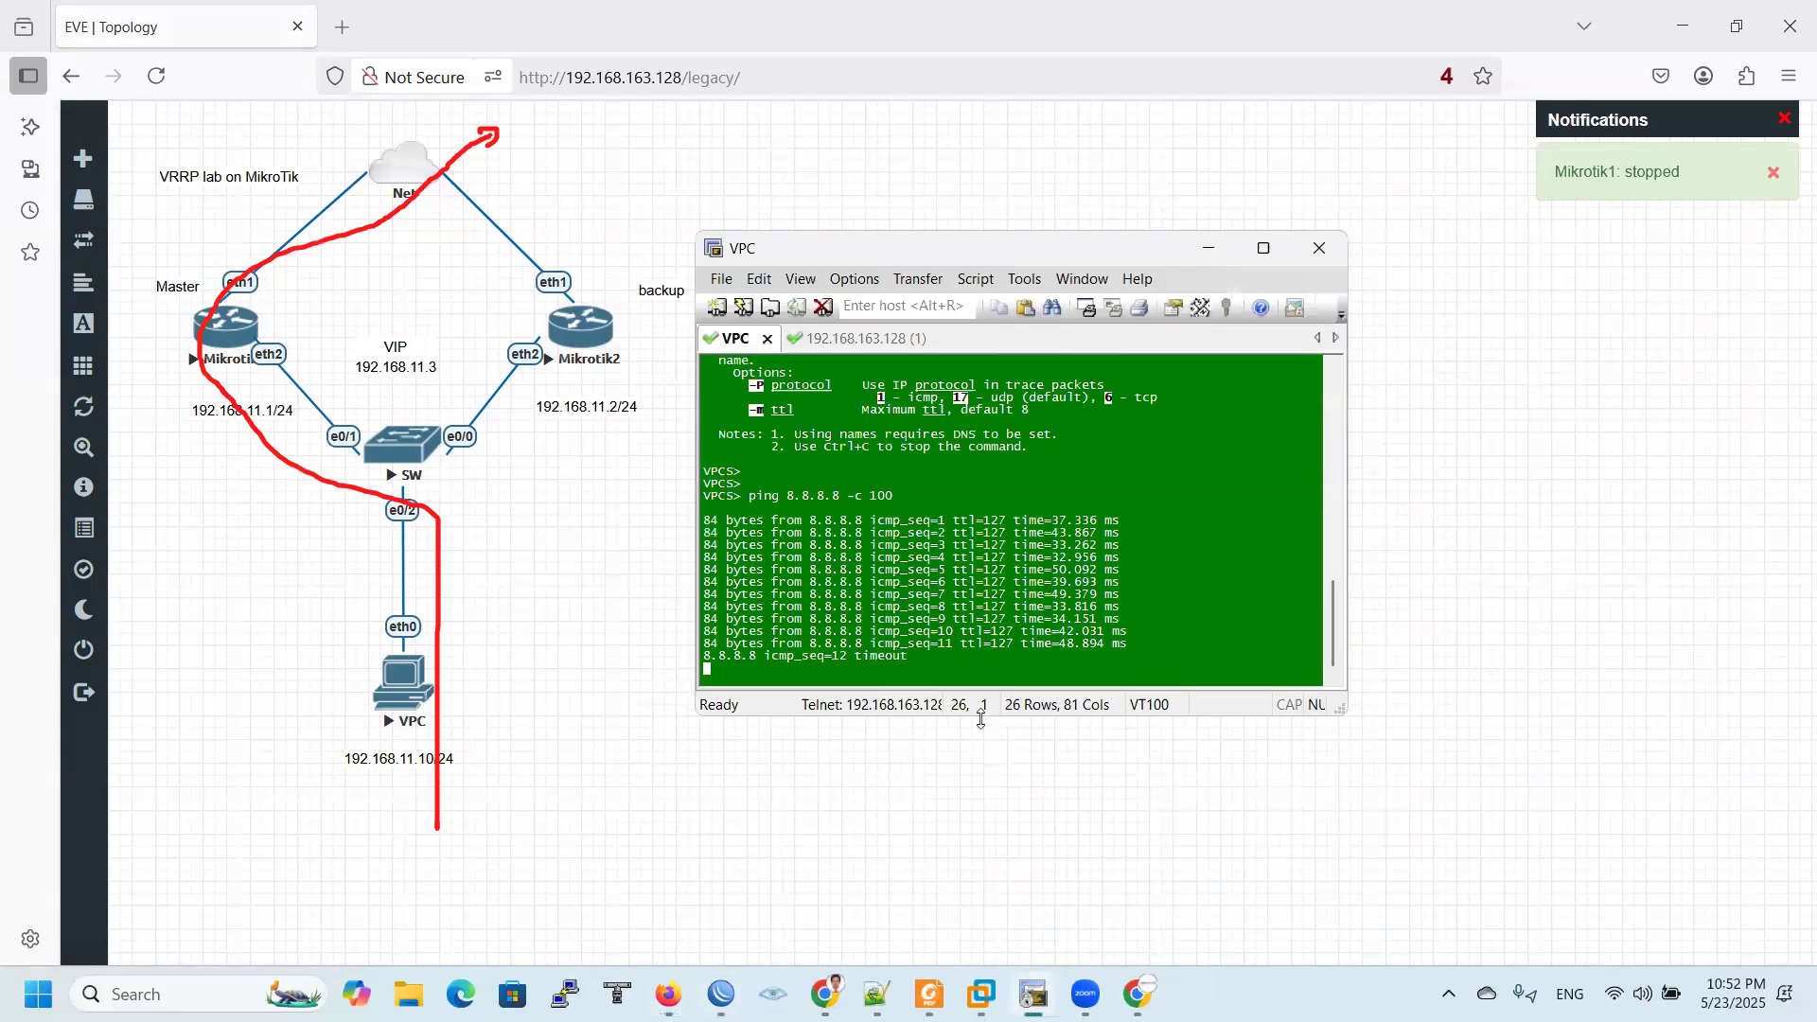
drag(979, 719, 969, 778)
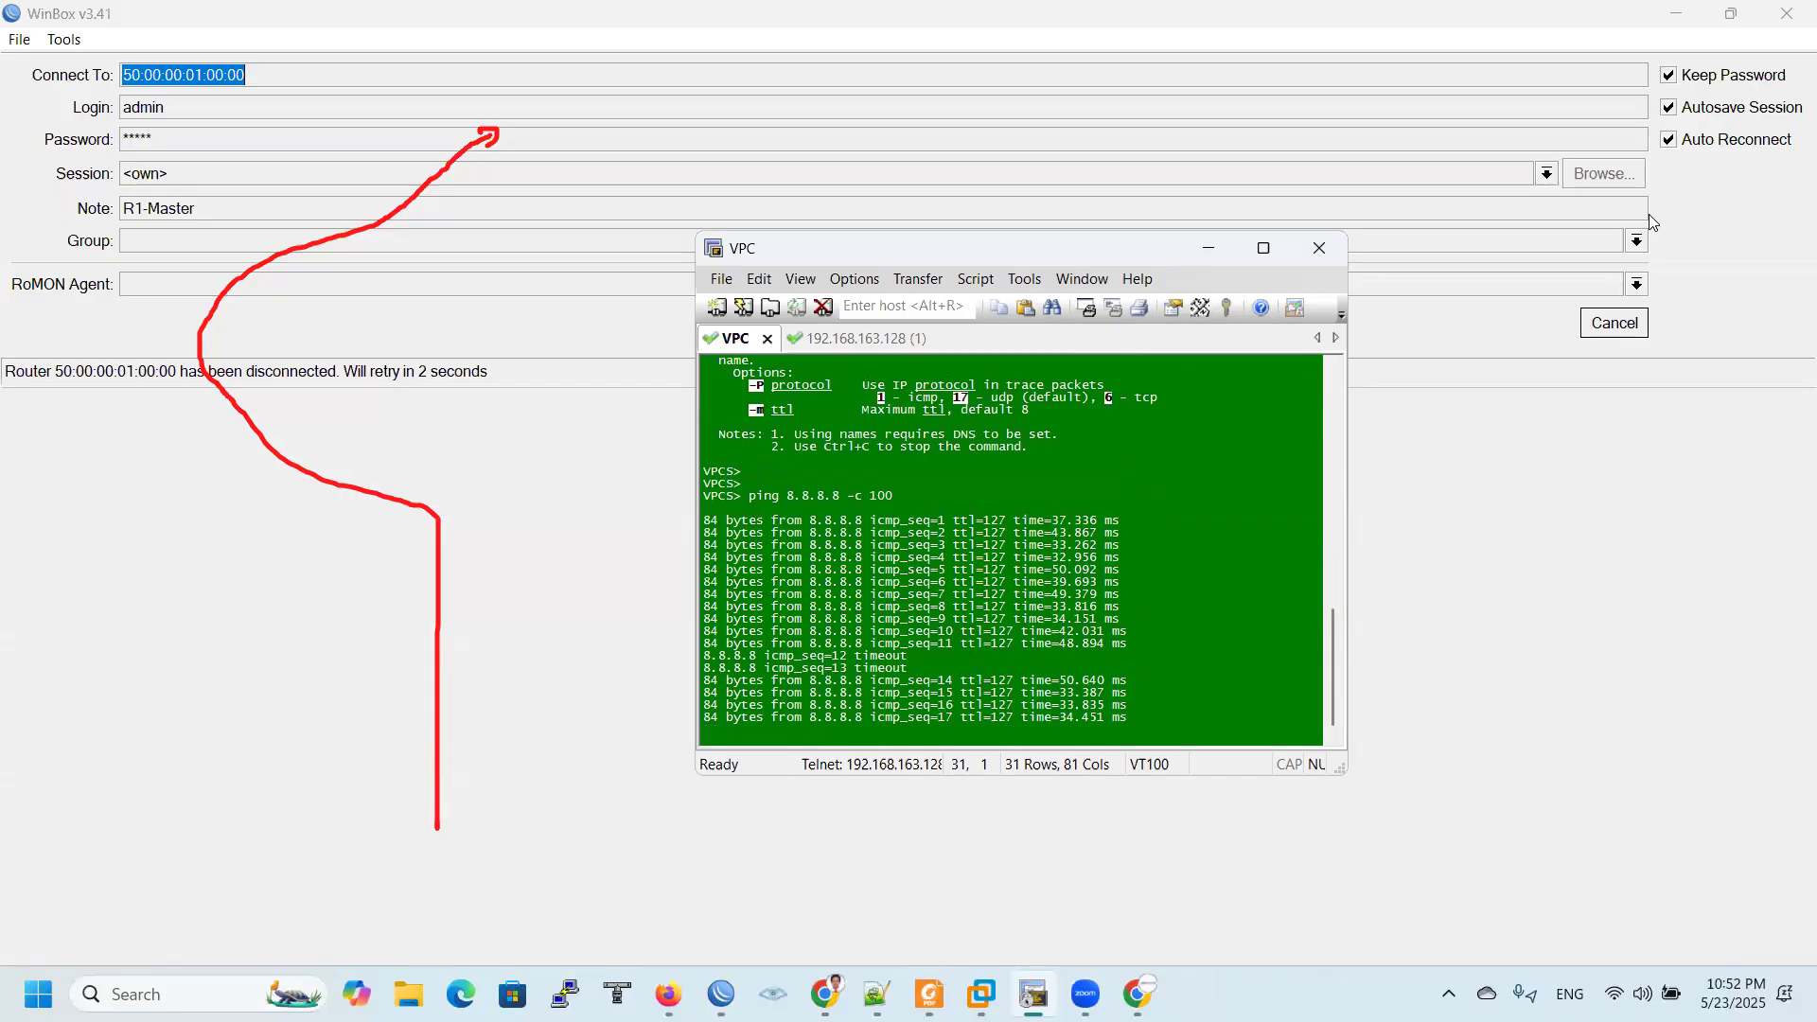
click(1677, 14)
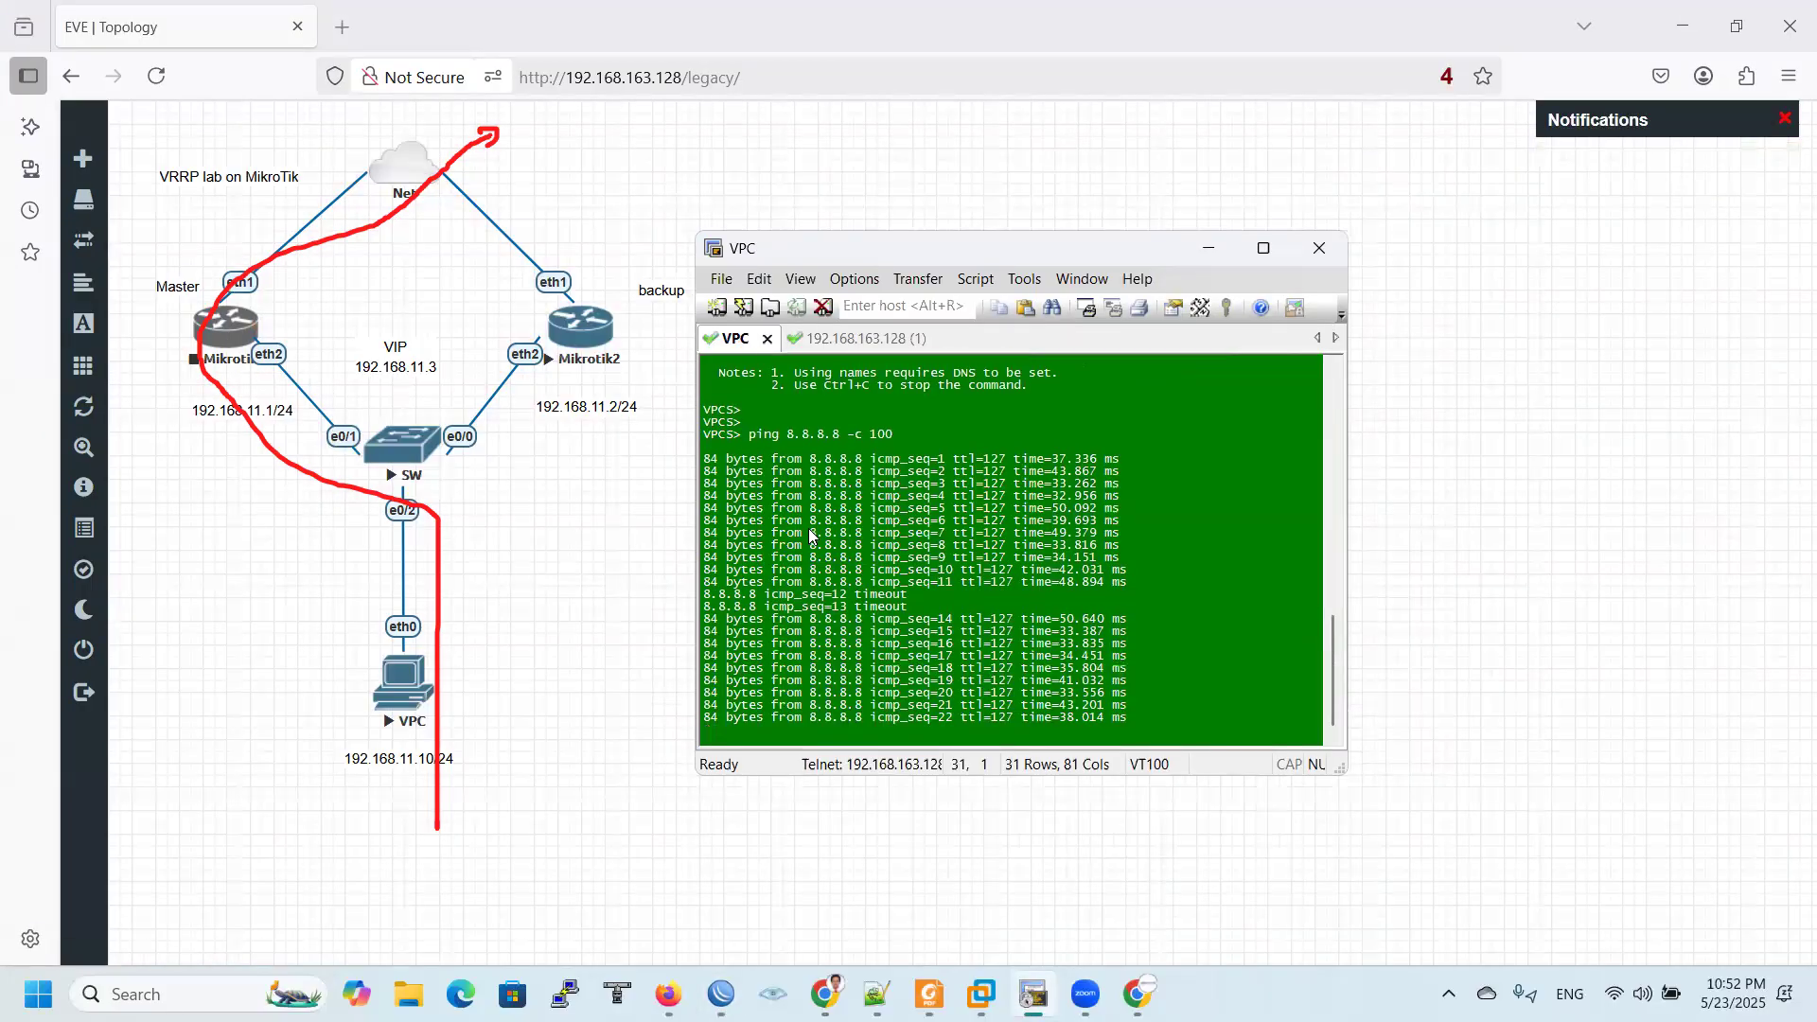
key(ctrl+c)
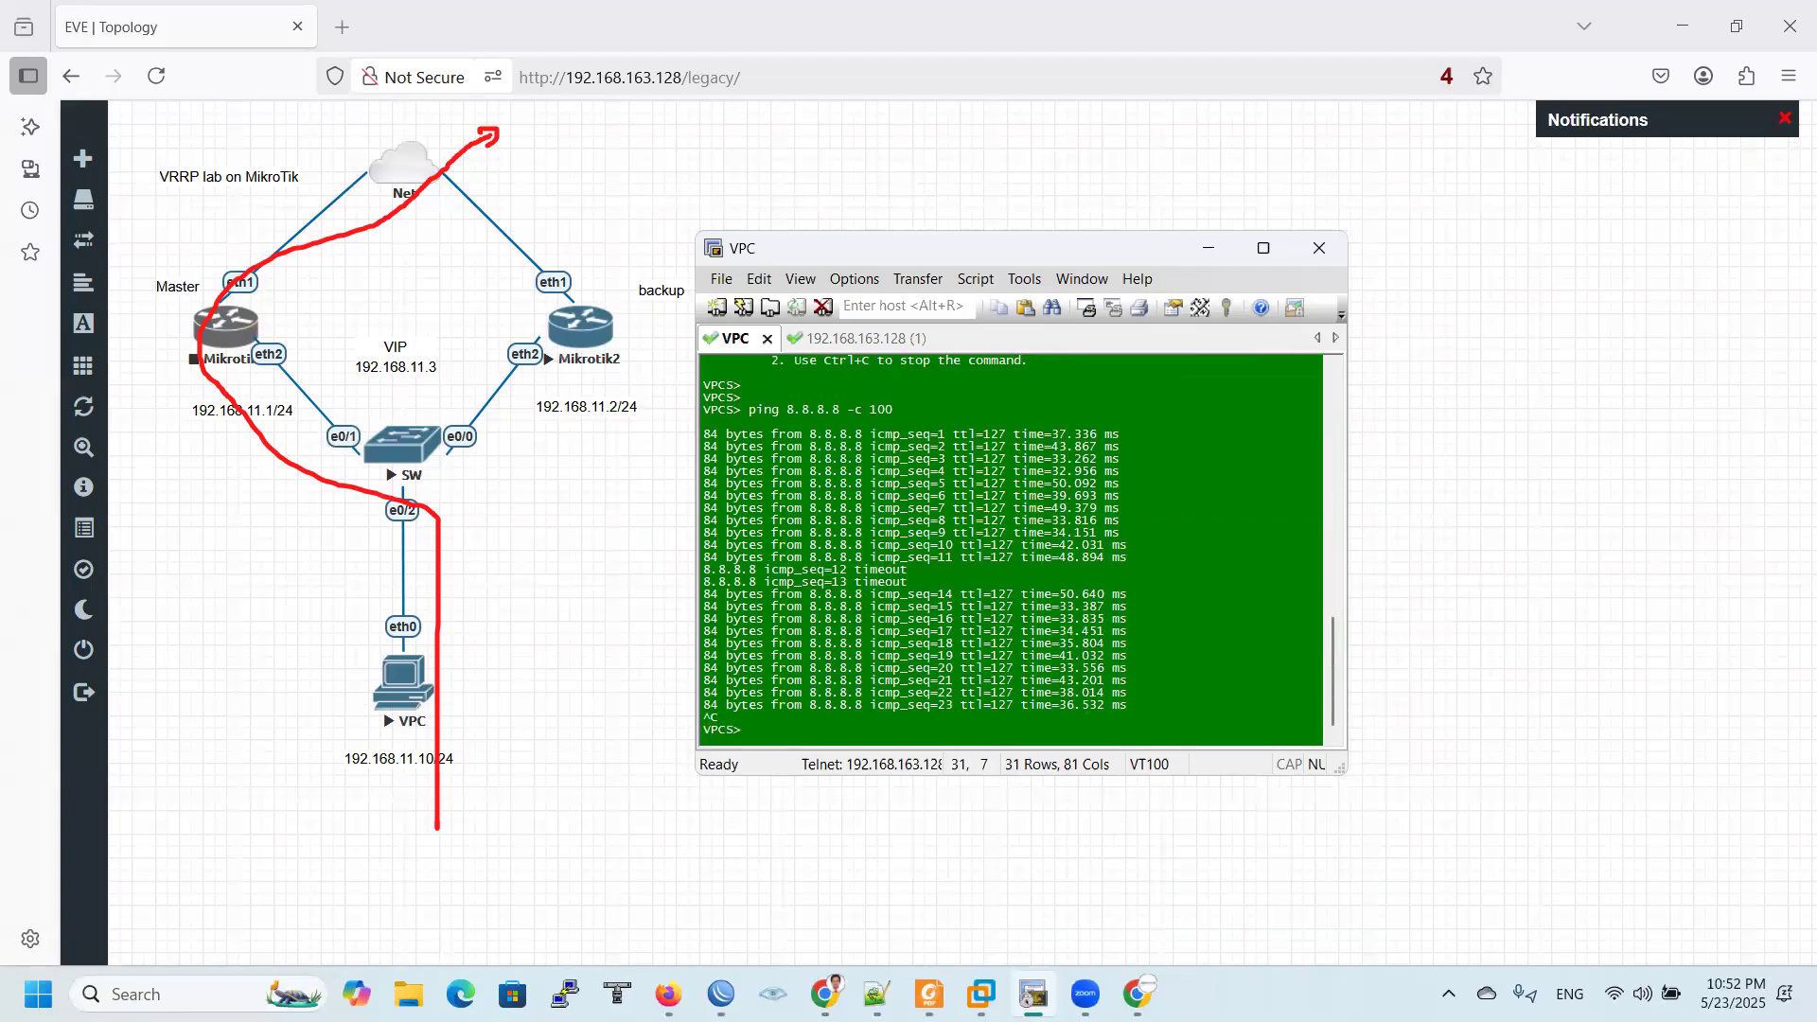
Try tracing 8.8.8.8 with -c 100, rerun the 100-packet ping to 8.8.8.8 and stop it.
text(trace 8.8.8.8 -c 100)
key(Return)
key(Up)
key(Up)
key(Return)
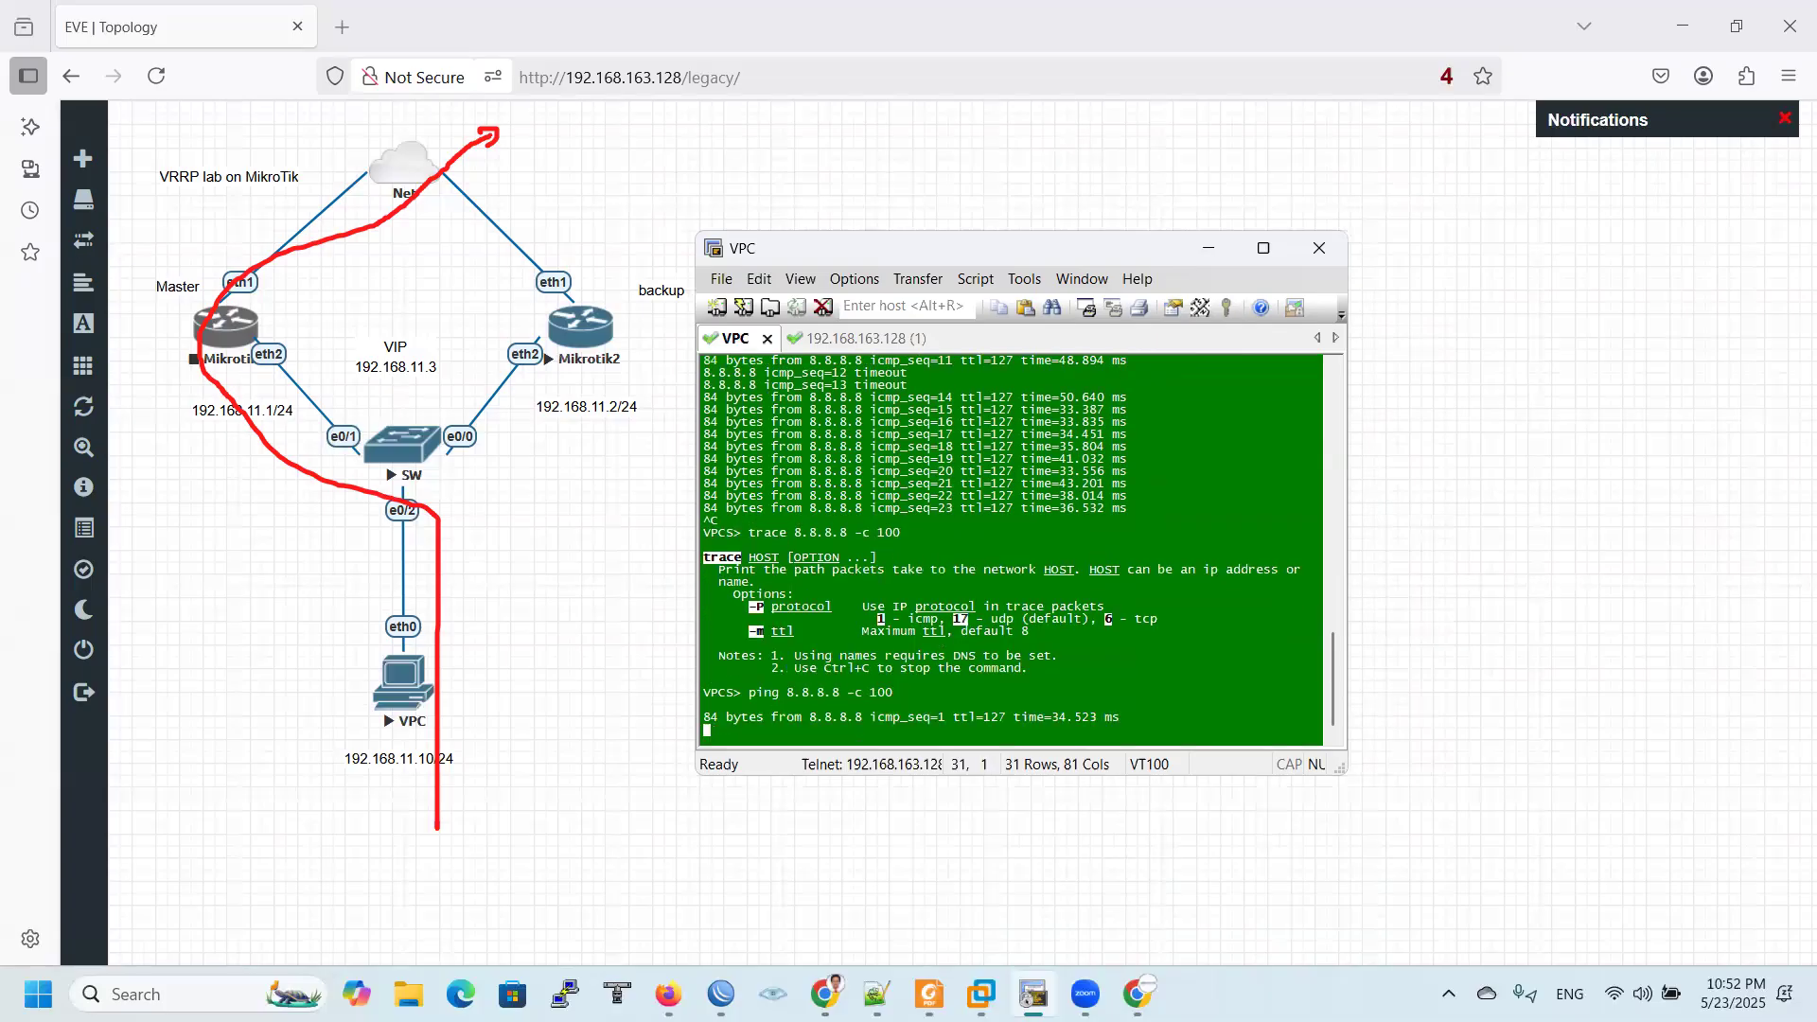
key(ctrl+c)
Retry the recalled trace command to 8.8.8.8 with -c 100 from the VPC.
key(Up)
key(Up)
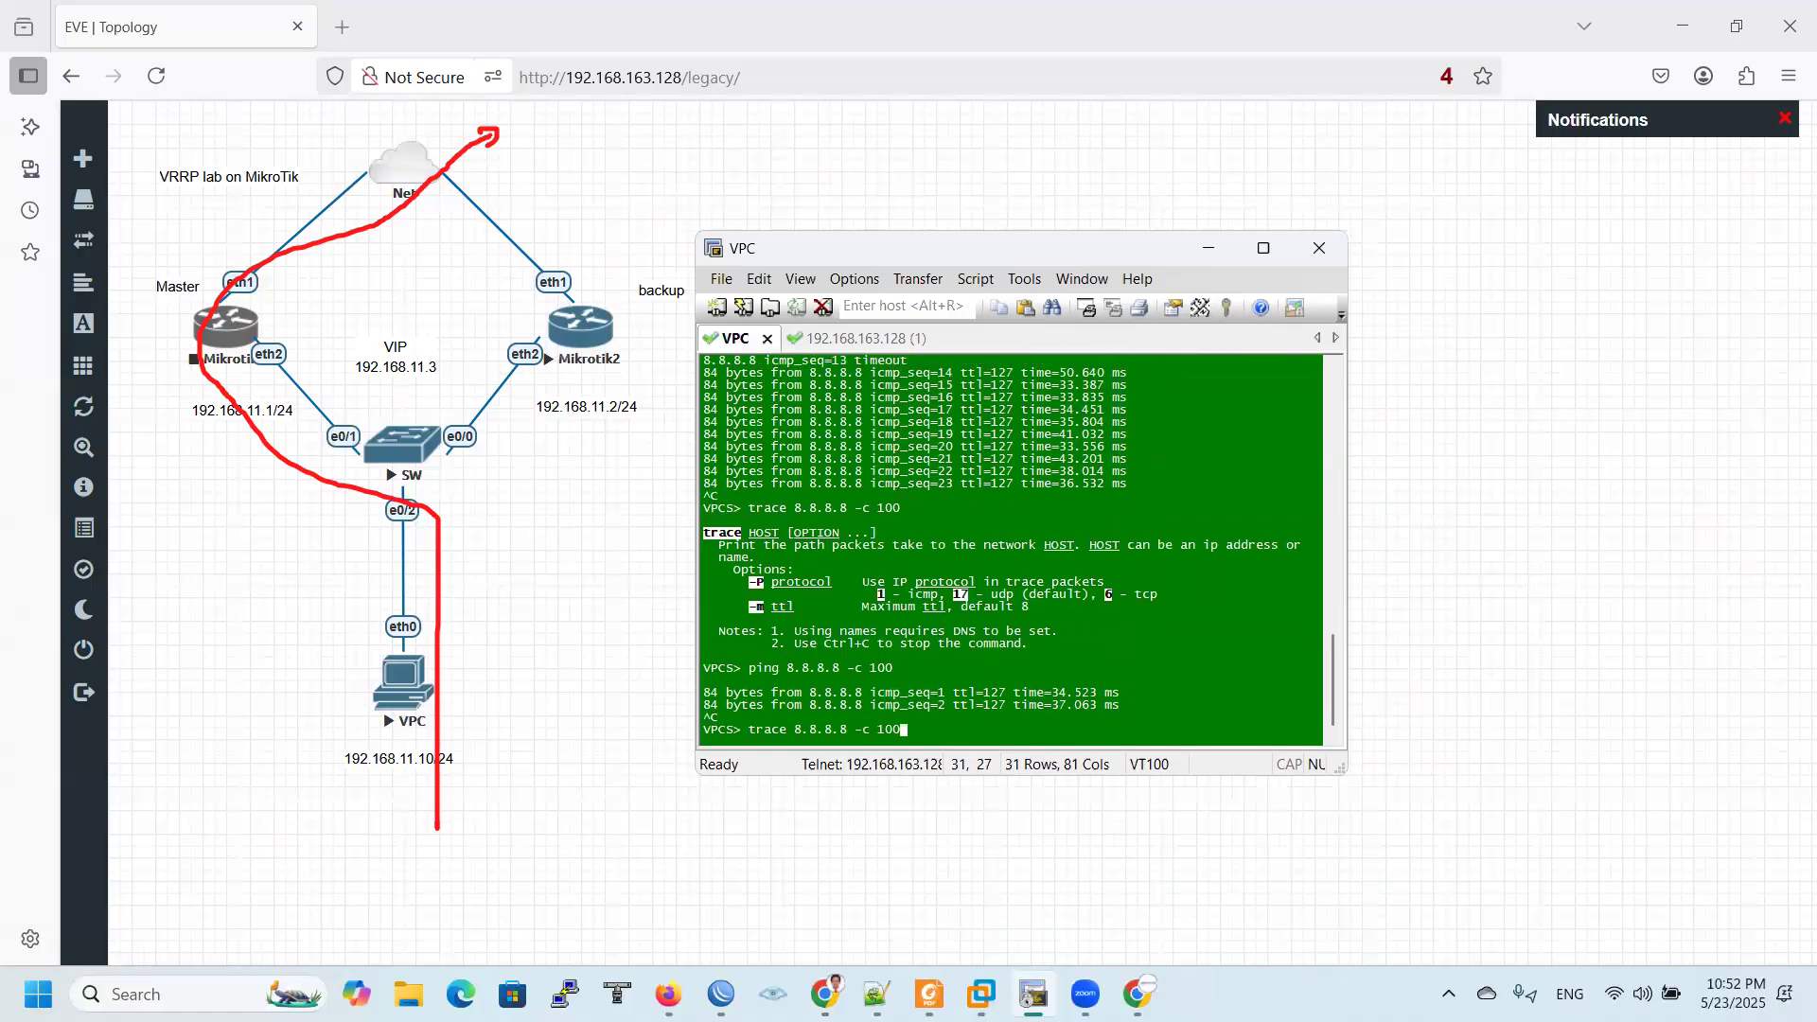
key(Return)
key(Return)
key(Up)
key(Up)
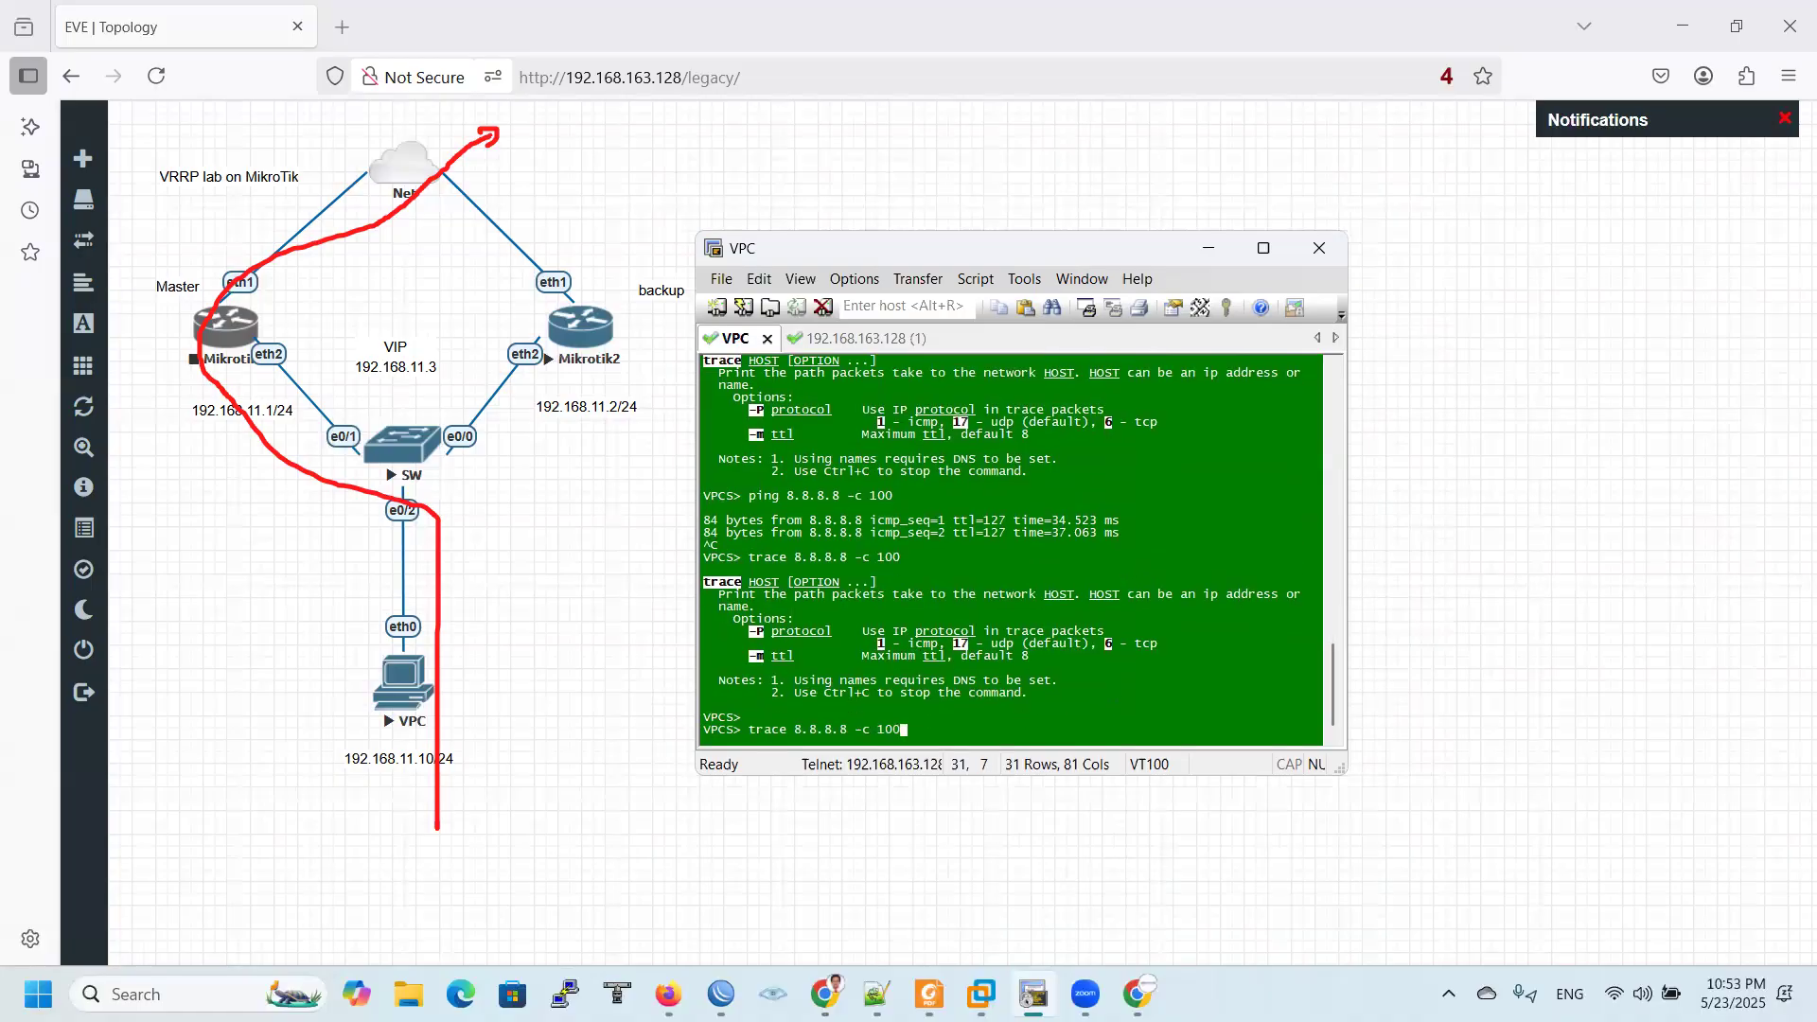
key(Return)
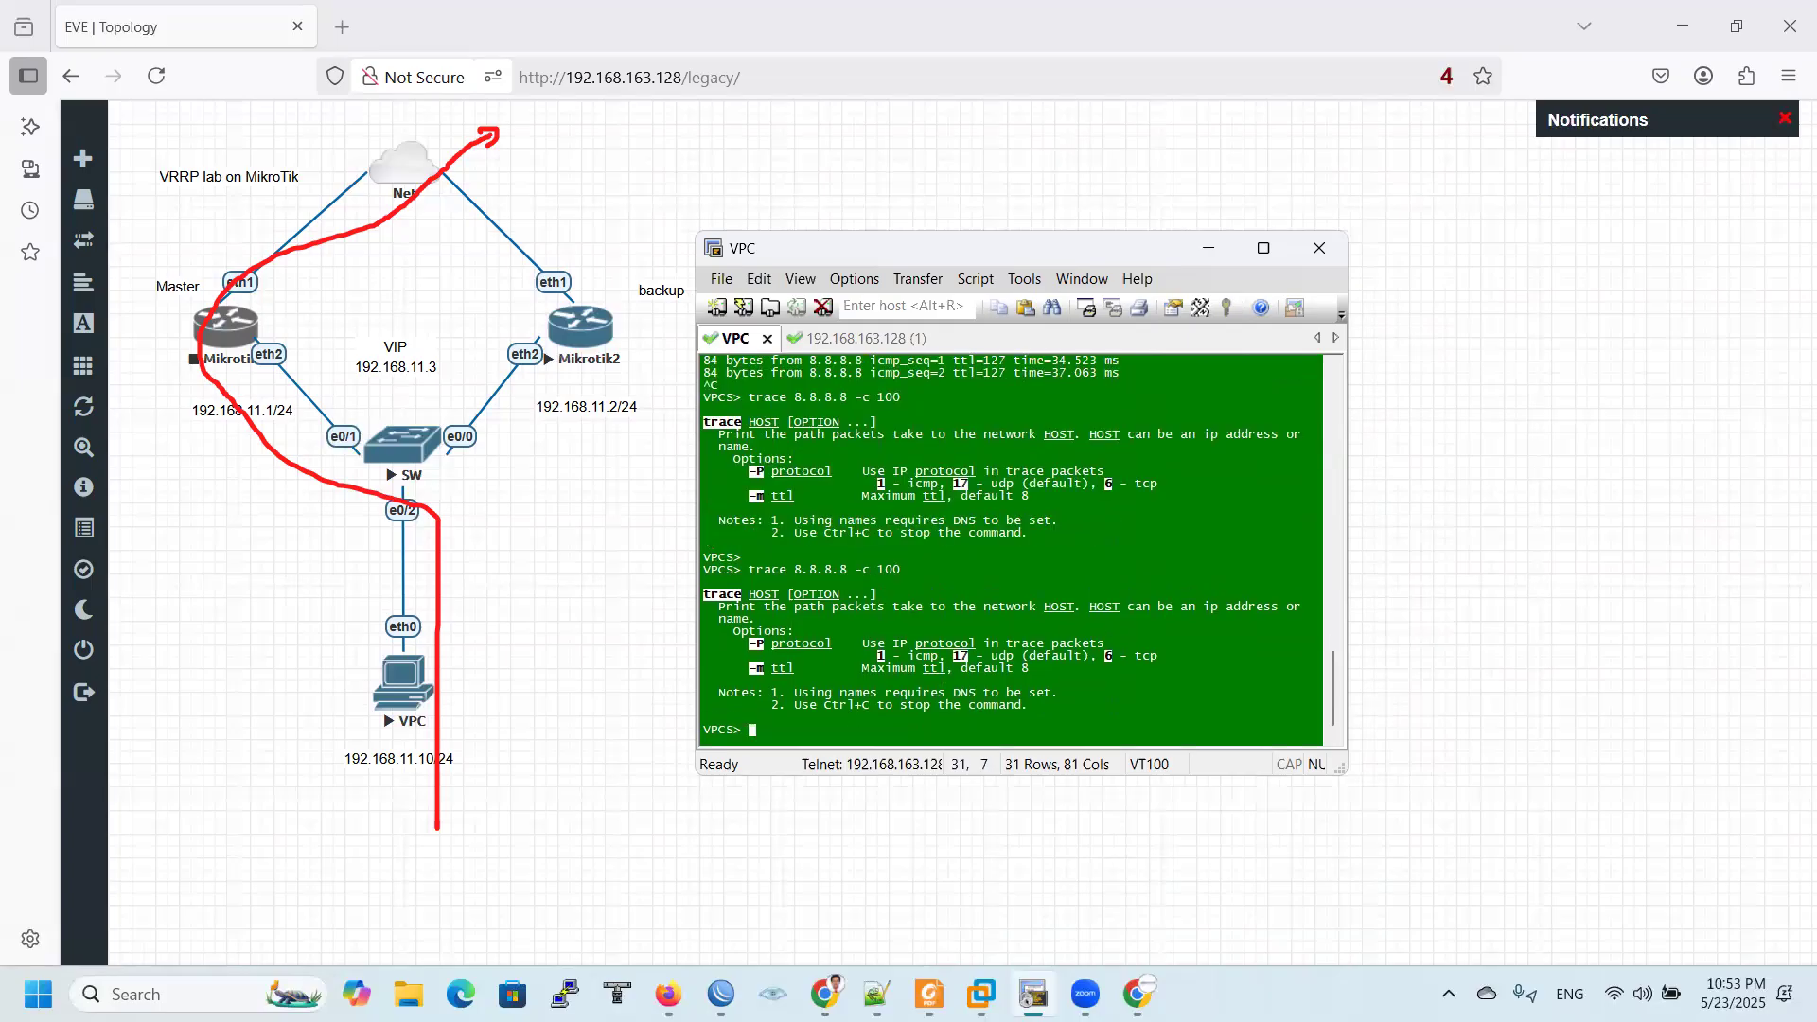
key(Up)
key(Up)
key(Up)
key(Up)
key(Down)
key(Return)
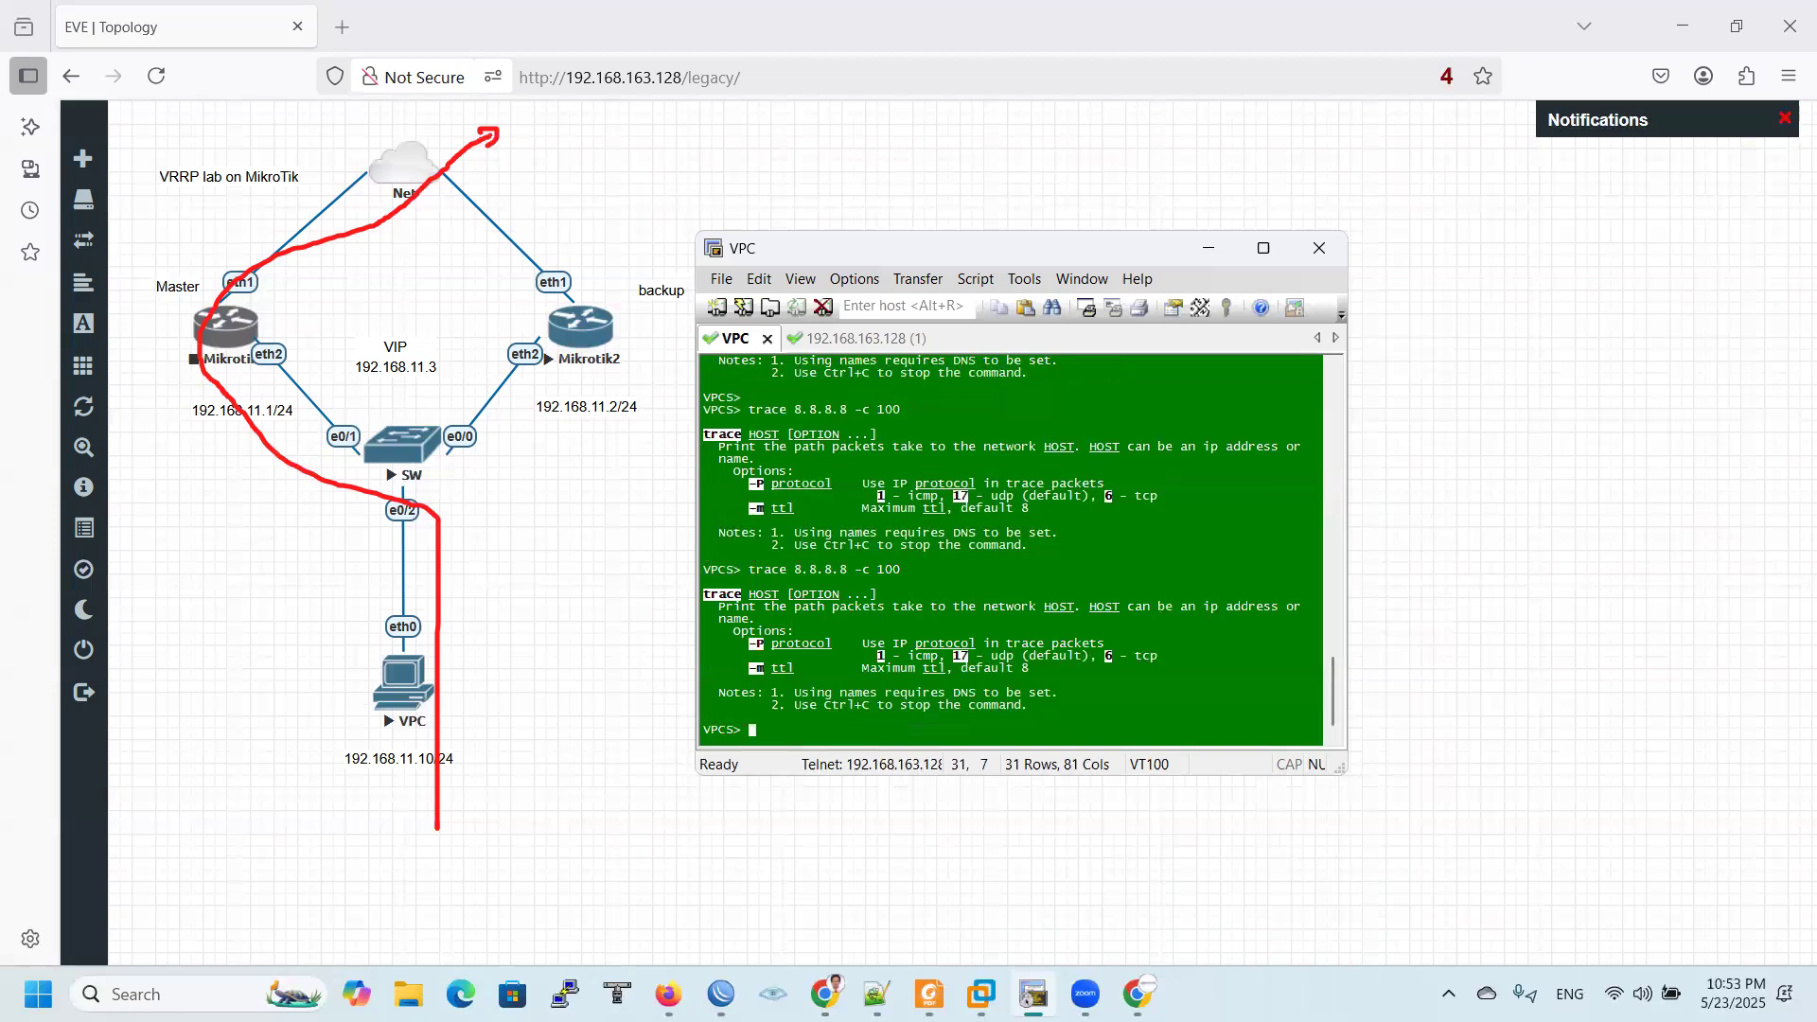
Trace the route to 8.8.8.8 without extra options, stop it and highlight the end of the first hop's address.
text(trace 8.8.8.8)
key(Return)
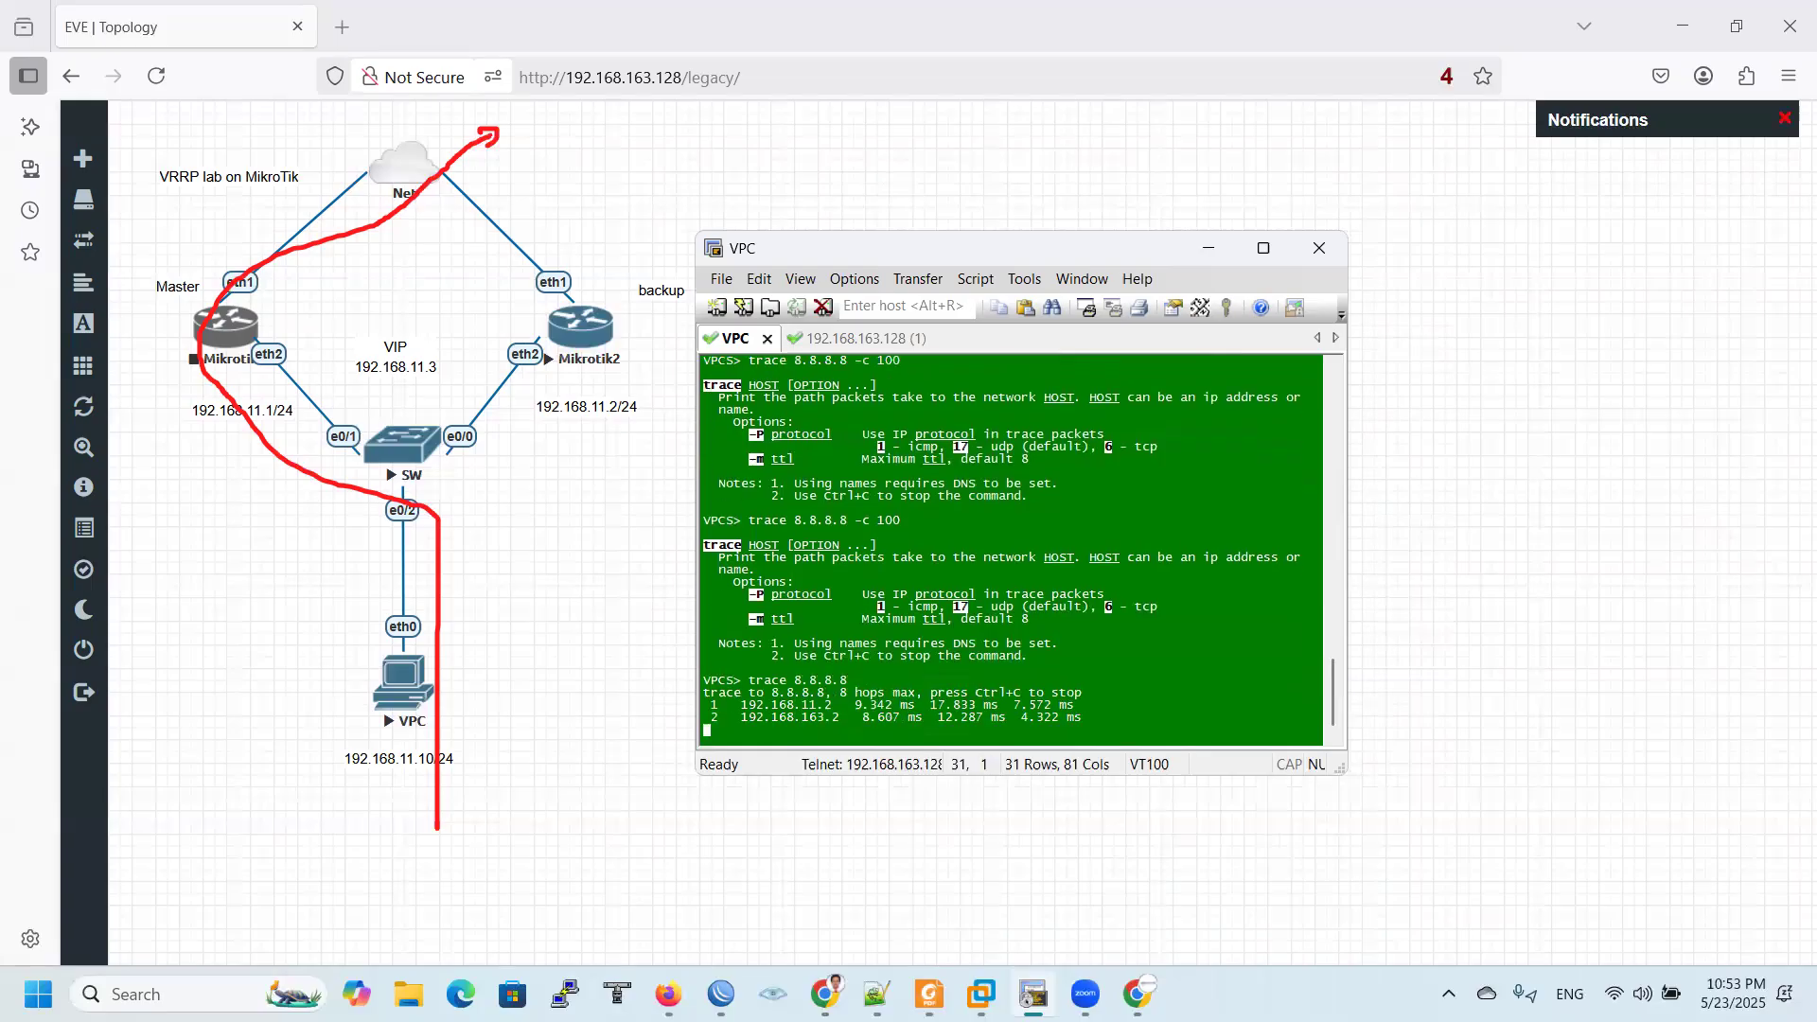
key(ctrl+c)
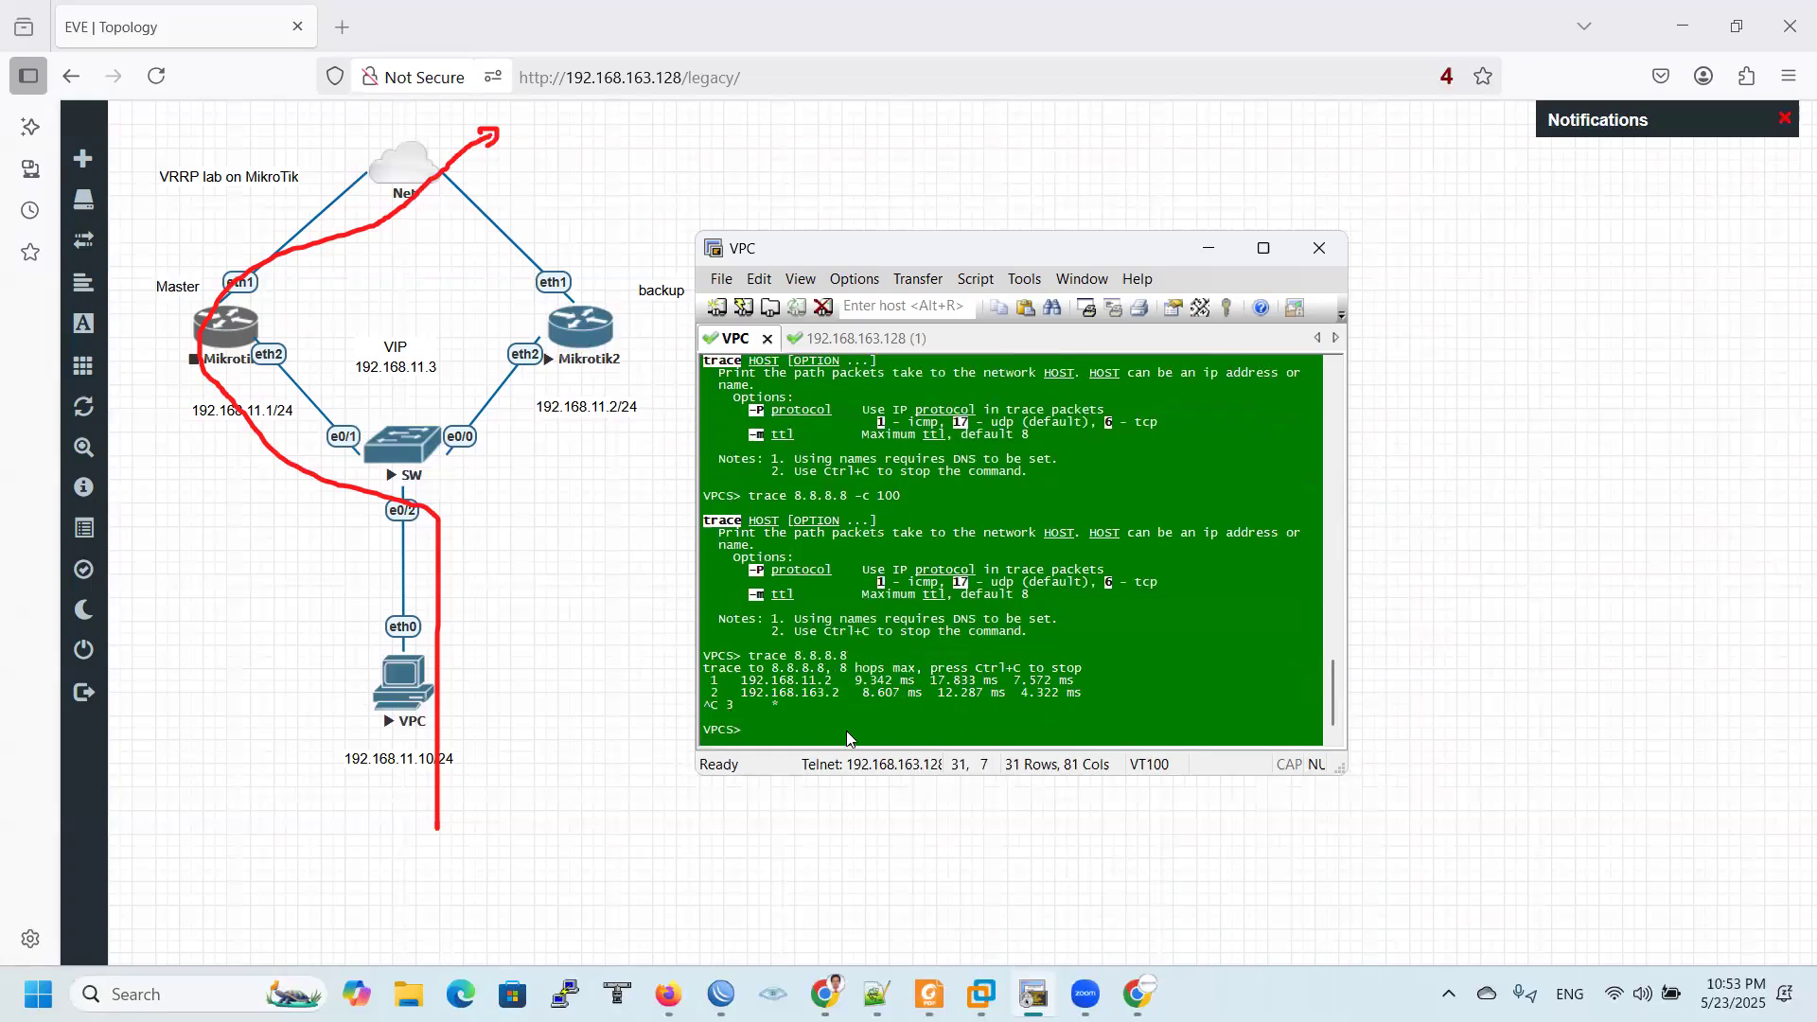
drag(798, 681, 850, 684)
Clear the recalled trace command and start a ping to 8.8.8.8 with -c 100.
key(Up)
key(Up)
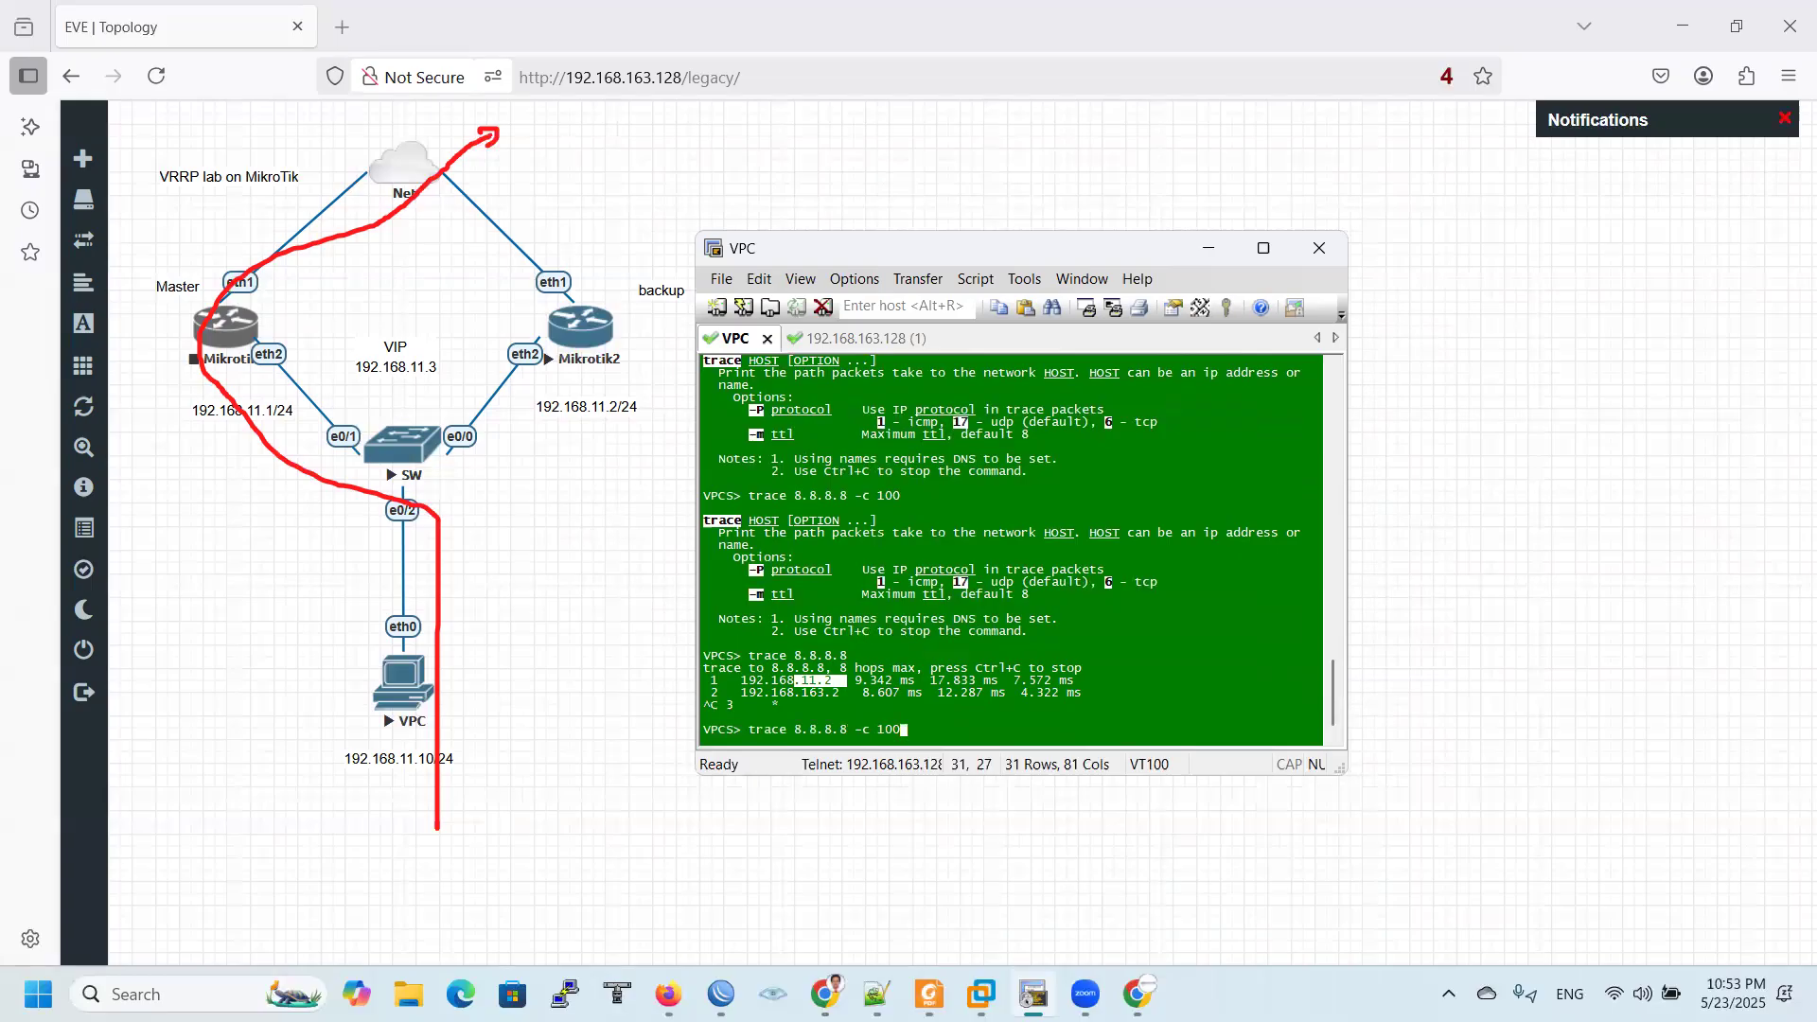
key(BackSpace)
key(BackSpace)
key(BackSpace)
key(BackSpace)
key(BackSpace)
key(BackSpace)
key(BackSpace)
key(BackSpace)
key(BackSpace)
key(BackSpace)
key(BackSpace)
key(BackSpace)
key(BackSpace)
key(BackSpace)
key(BackSpace)
key(BackSpace)
key(BackSpace)
key(BackSpace)
key(BackSpace)
key(BackSpace)
text(trace 8)
key(BackSpace)
key(BackSpace)
key(BackSpace)
key(BackSpace)
key(BackSpace)
key(BackSpace)
key(BackSpace)
text(ping 8.8.8.8 -c 100)
key(Return)
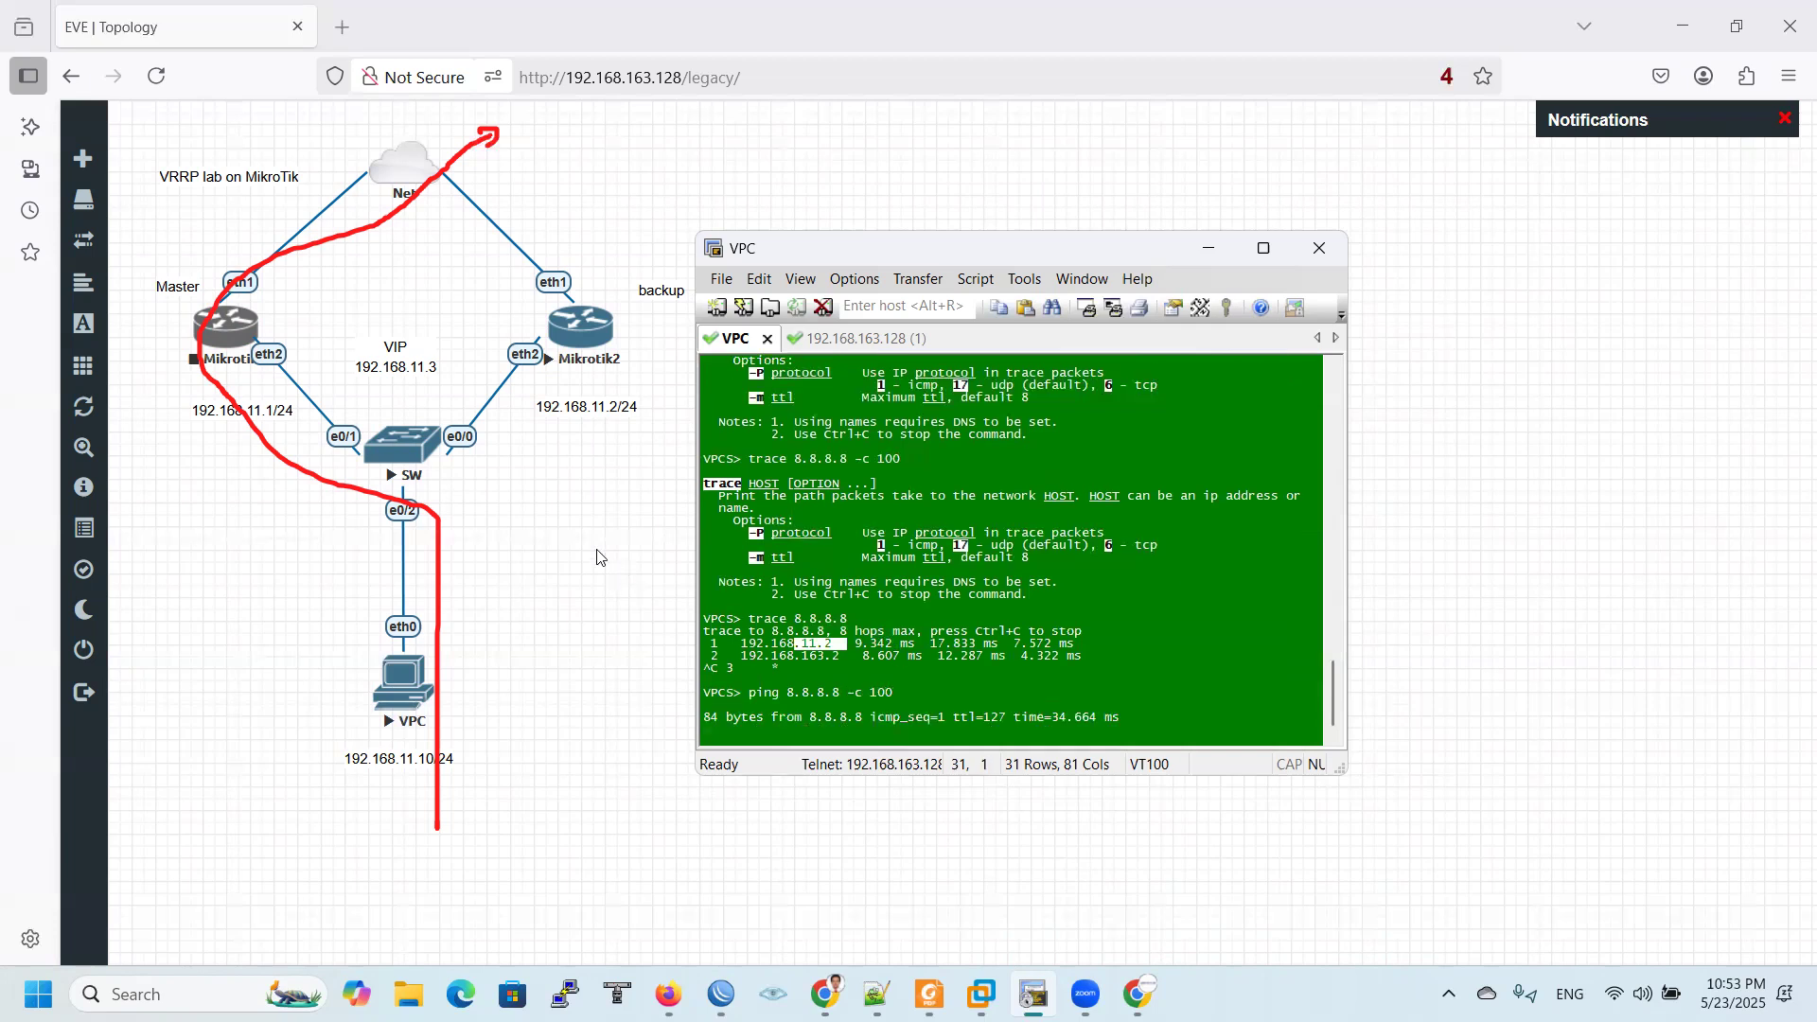
Start the Mikrotik1 node in the EVE topology and return to the VPC's running ping in a slightly larger terminal.
mouse_move(107, 269)
right_click(230, 331)
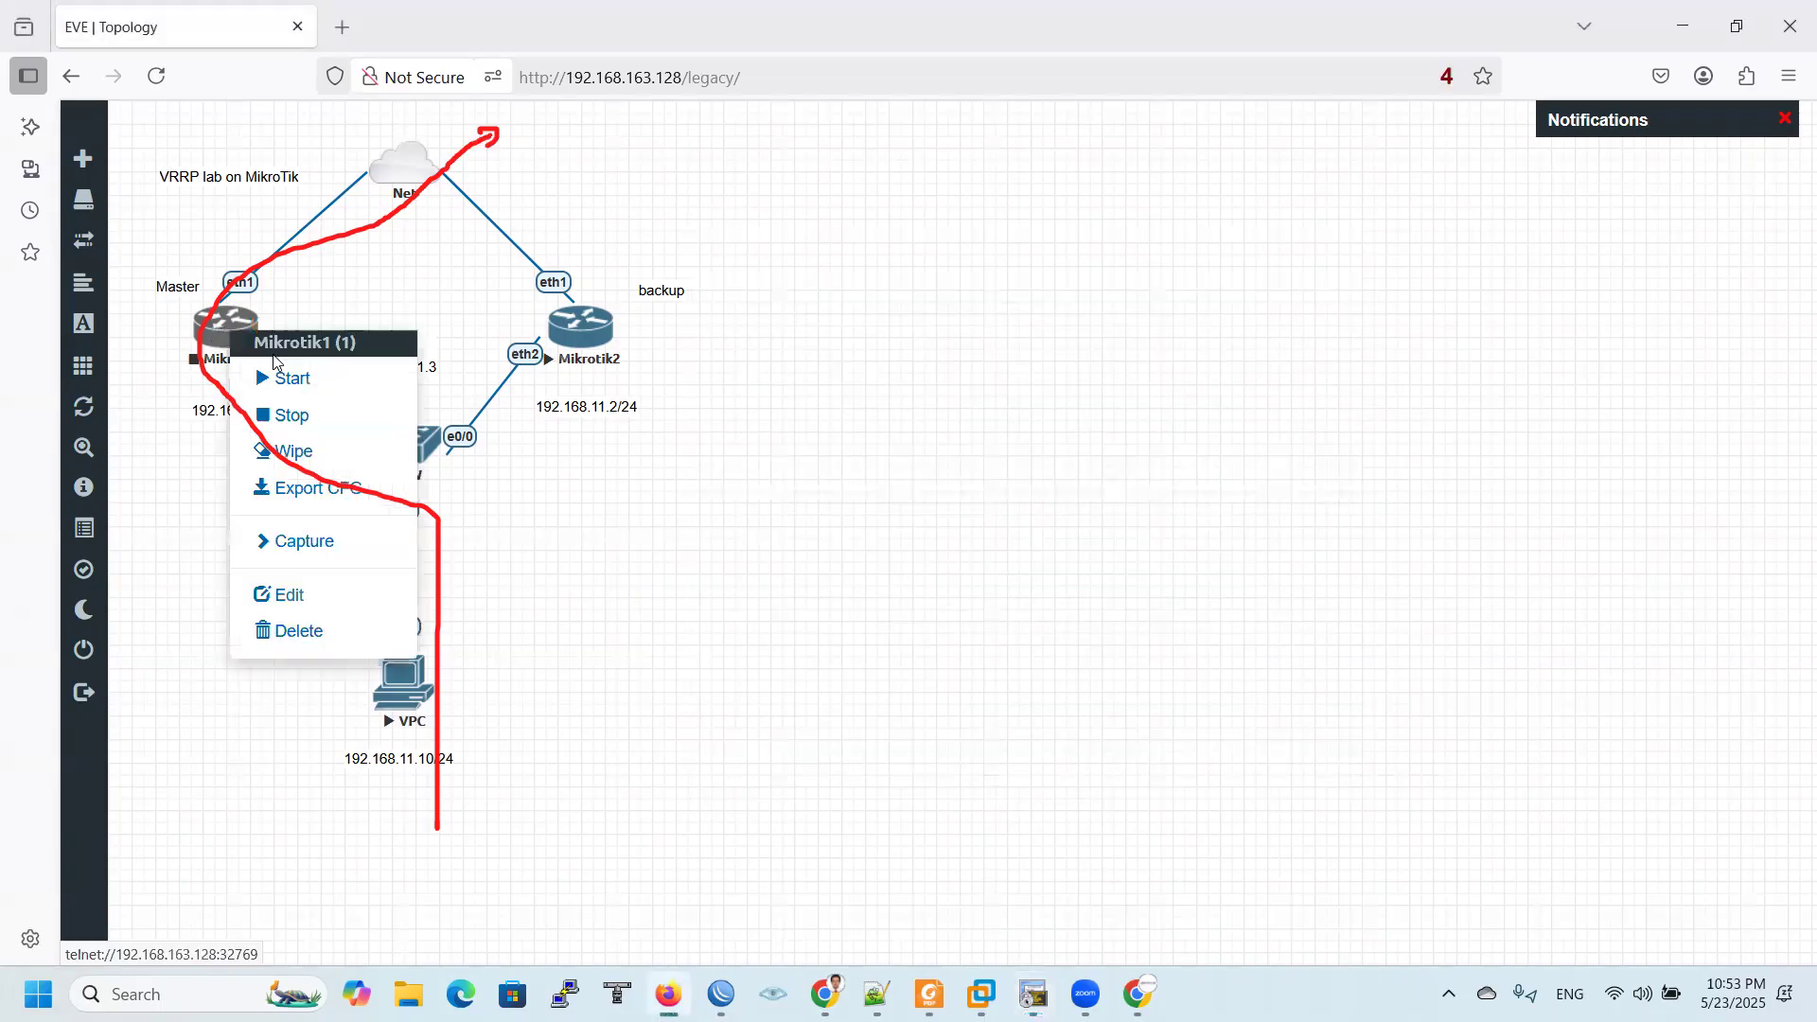
click(293, 388)
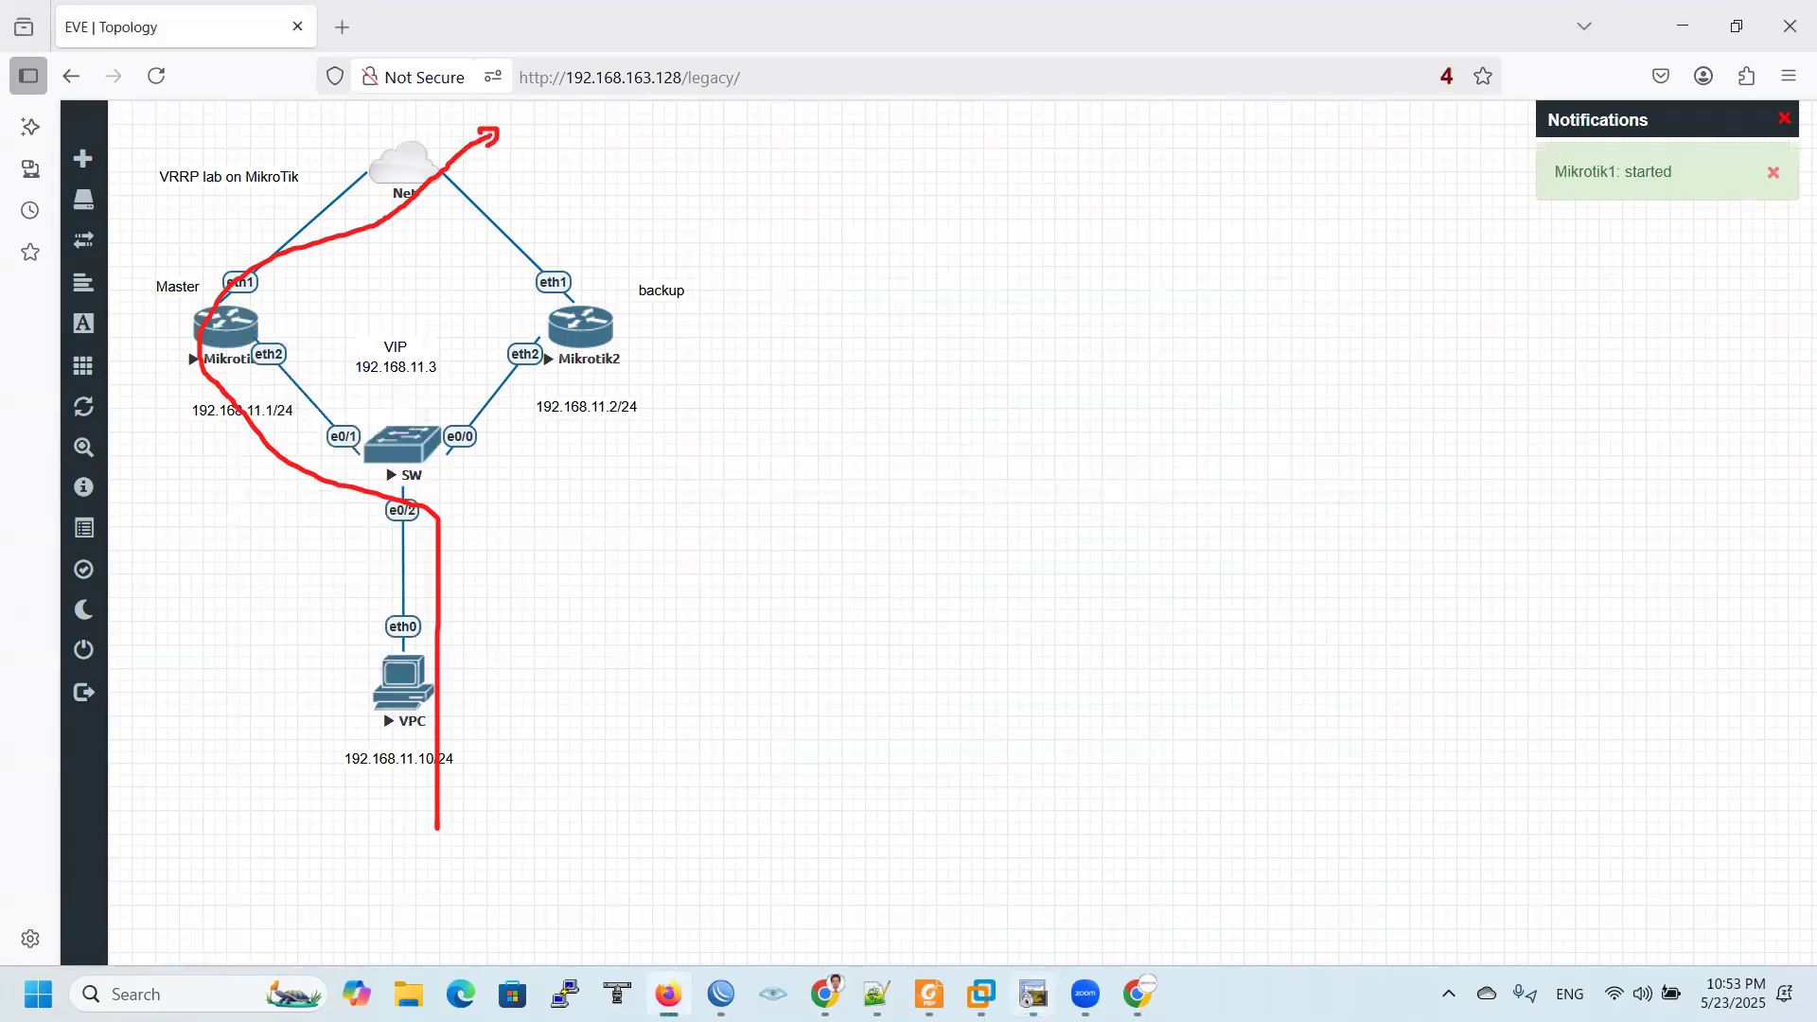
key(alt+Tab)
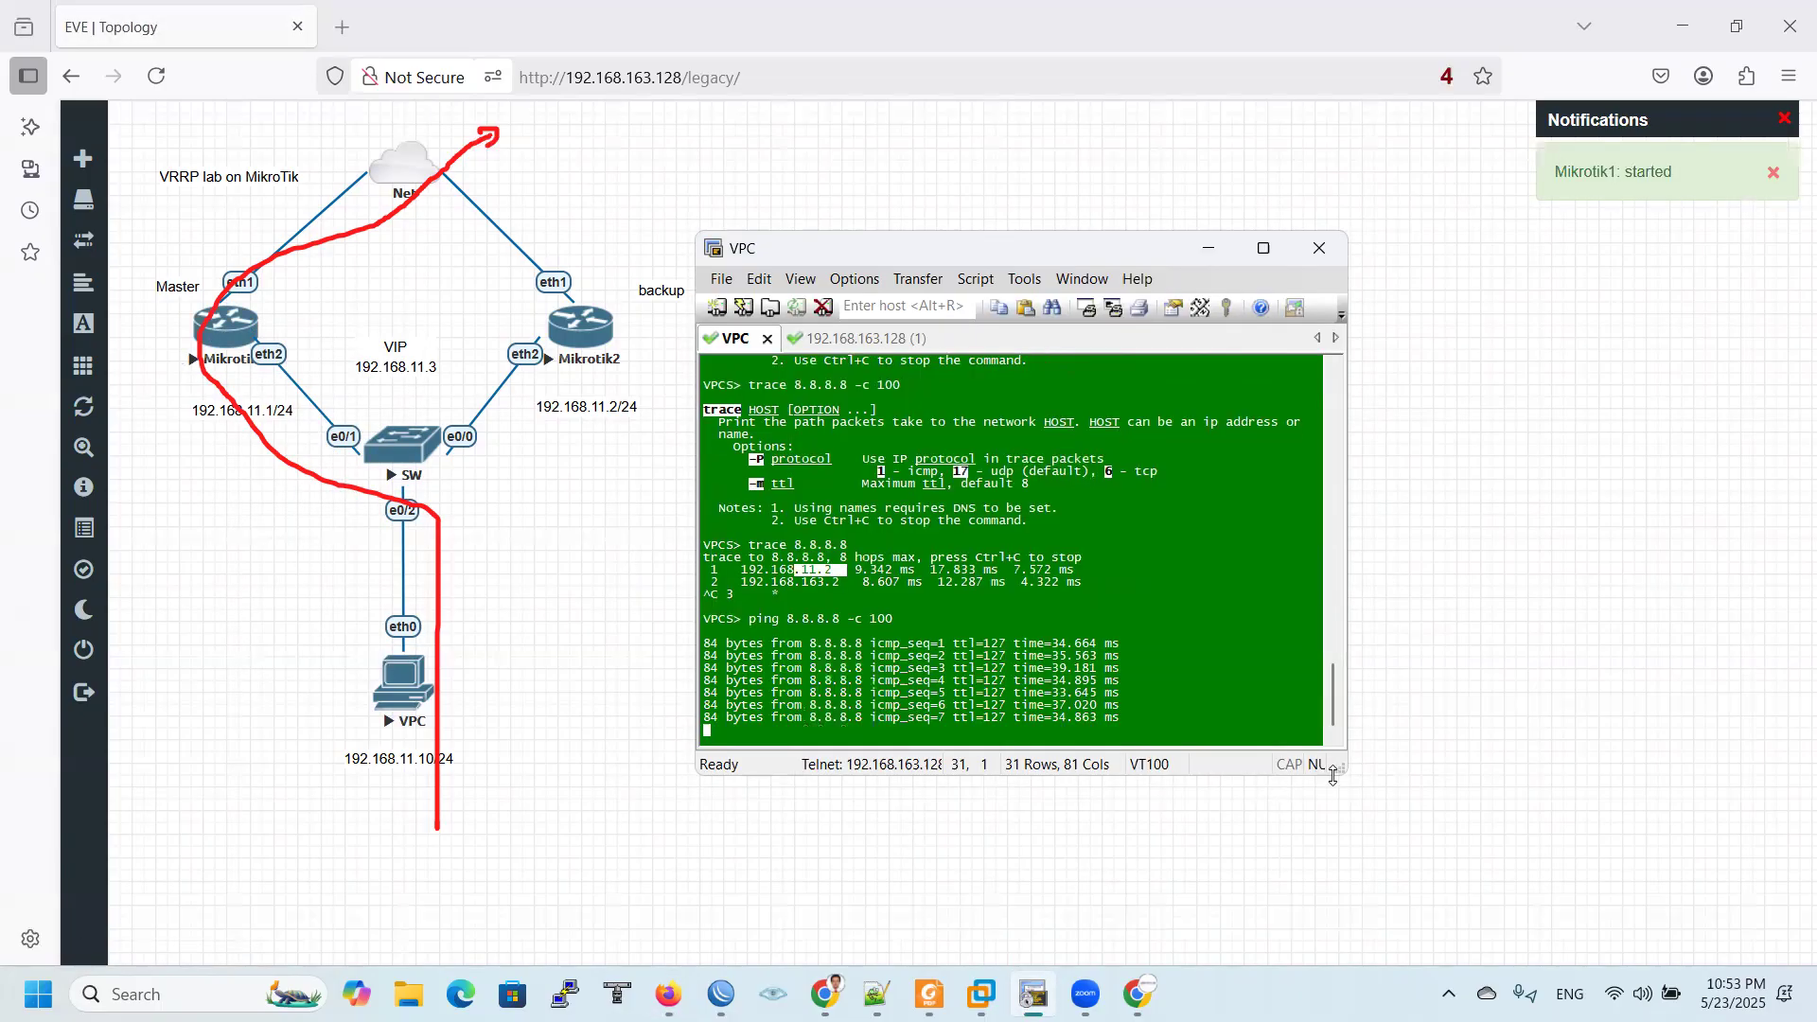
drag(1340, 775, 1386, 800)
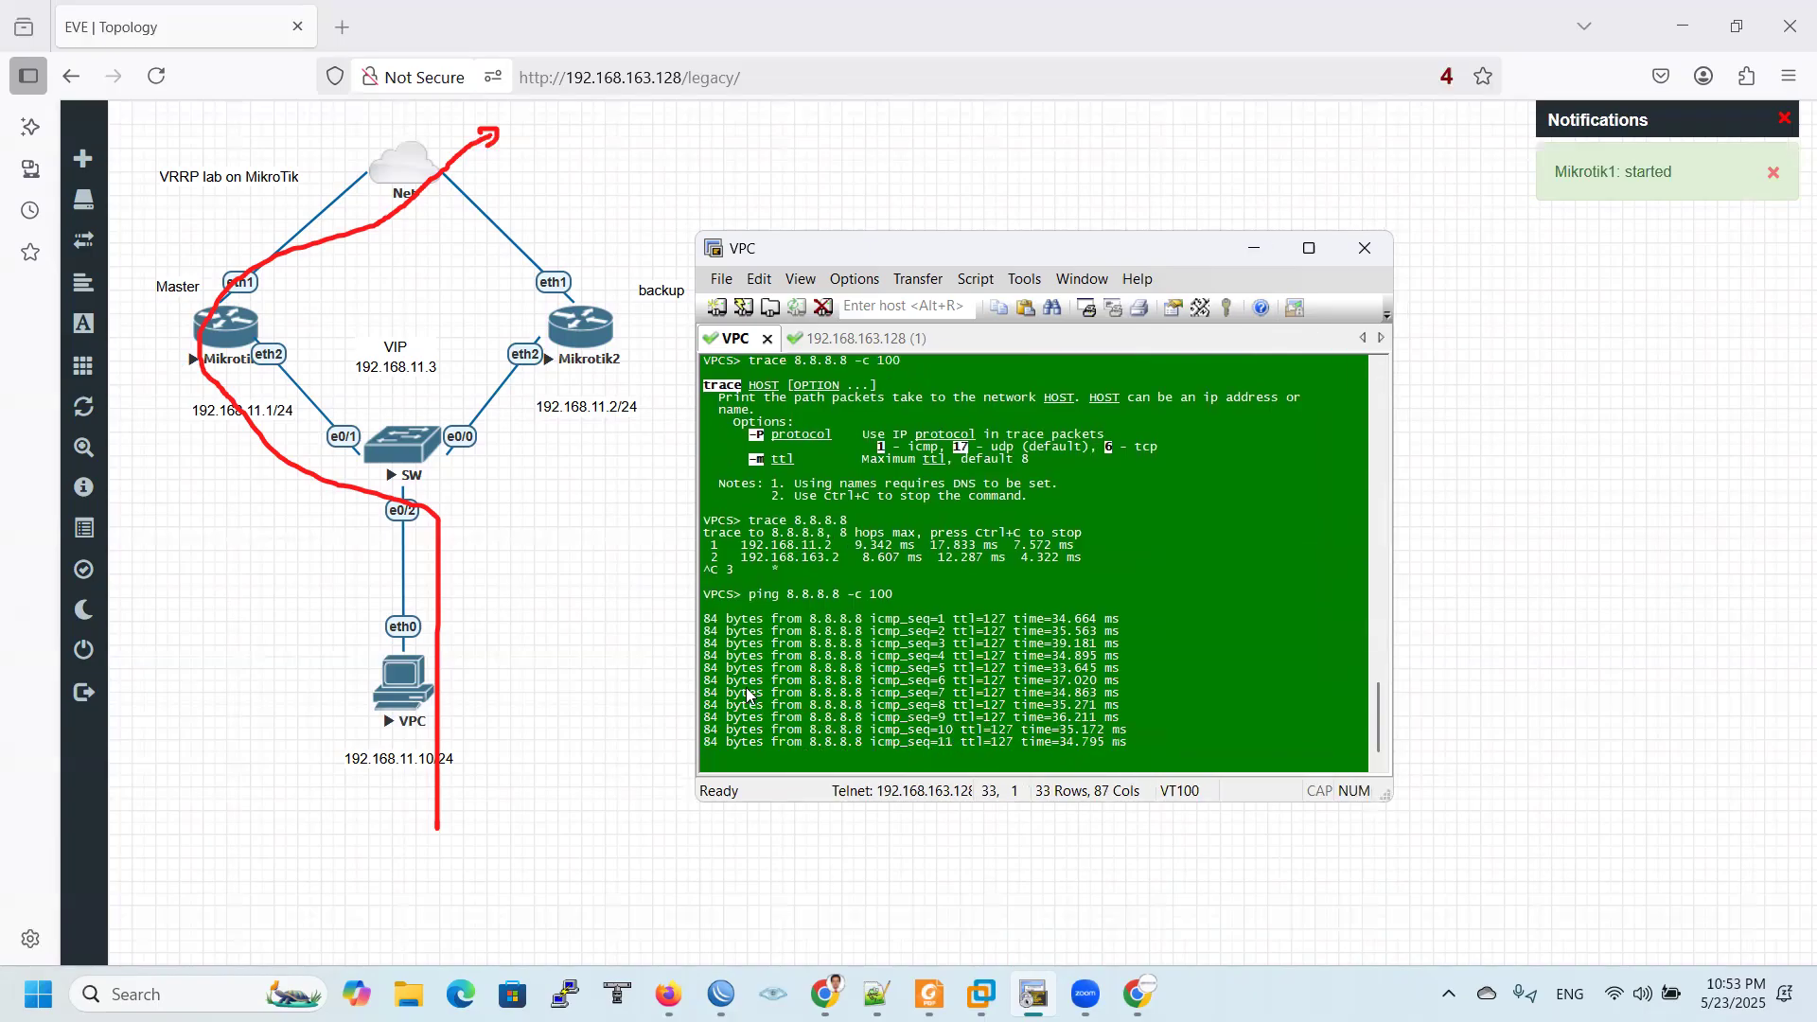
Bring up R2-BACKUP in WinBox and arrange it beside the VPC terminal to watch the VRRP role and the running ping.
mouse_move(729, 992)
click(606, 880)
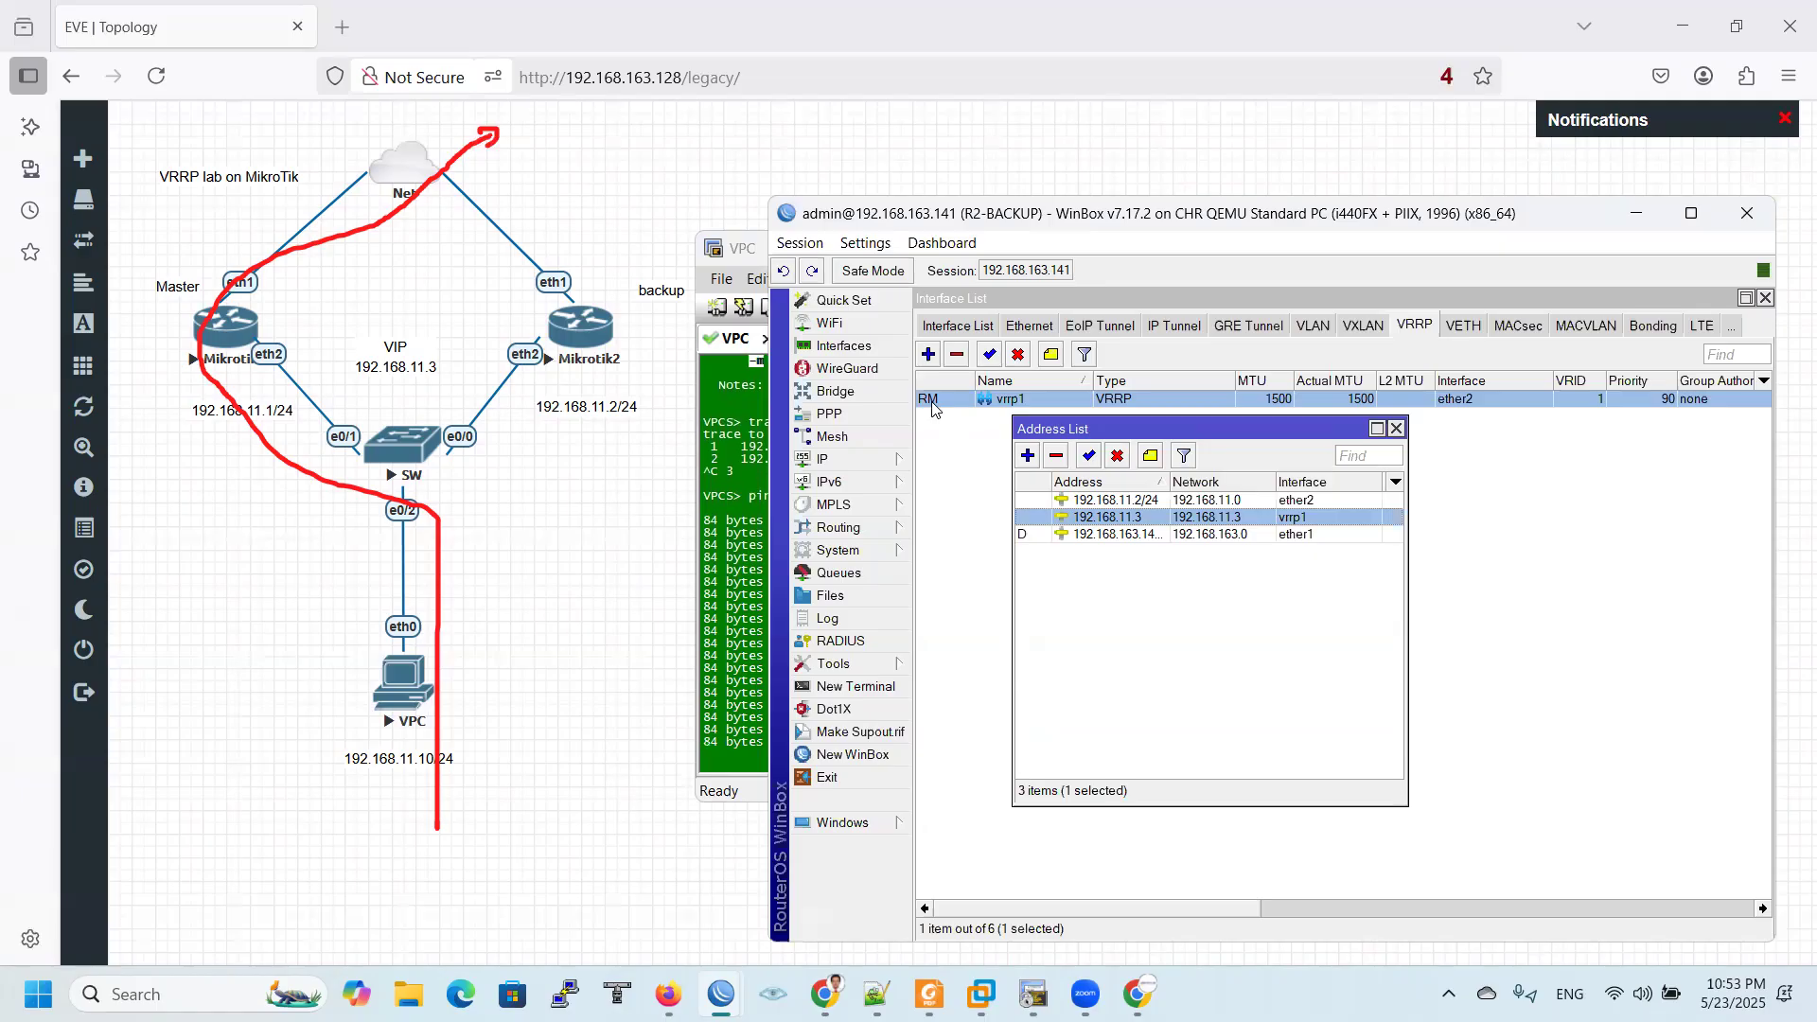
mouse_move(932, 407)
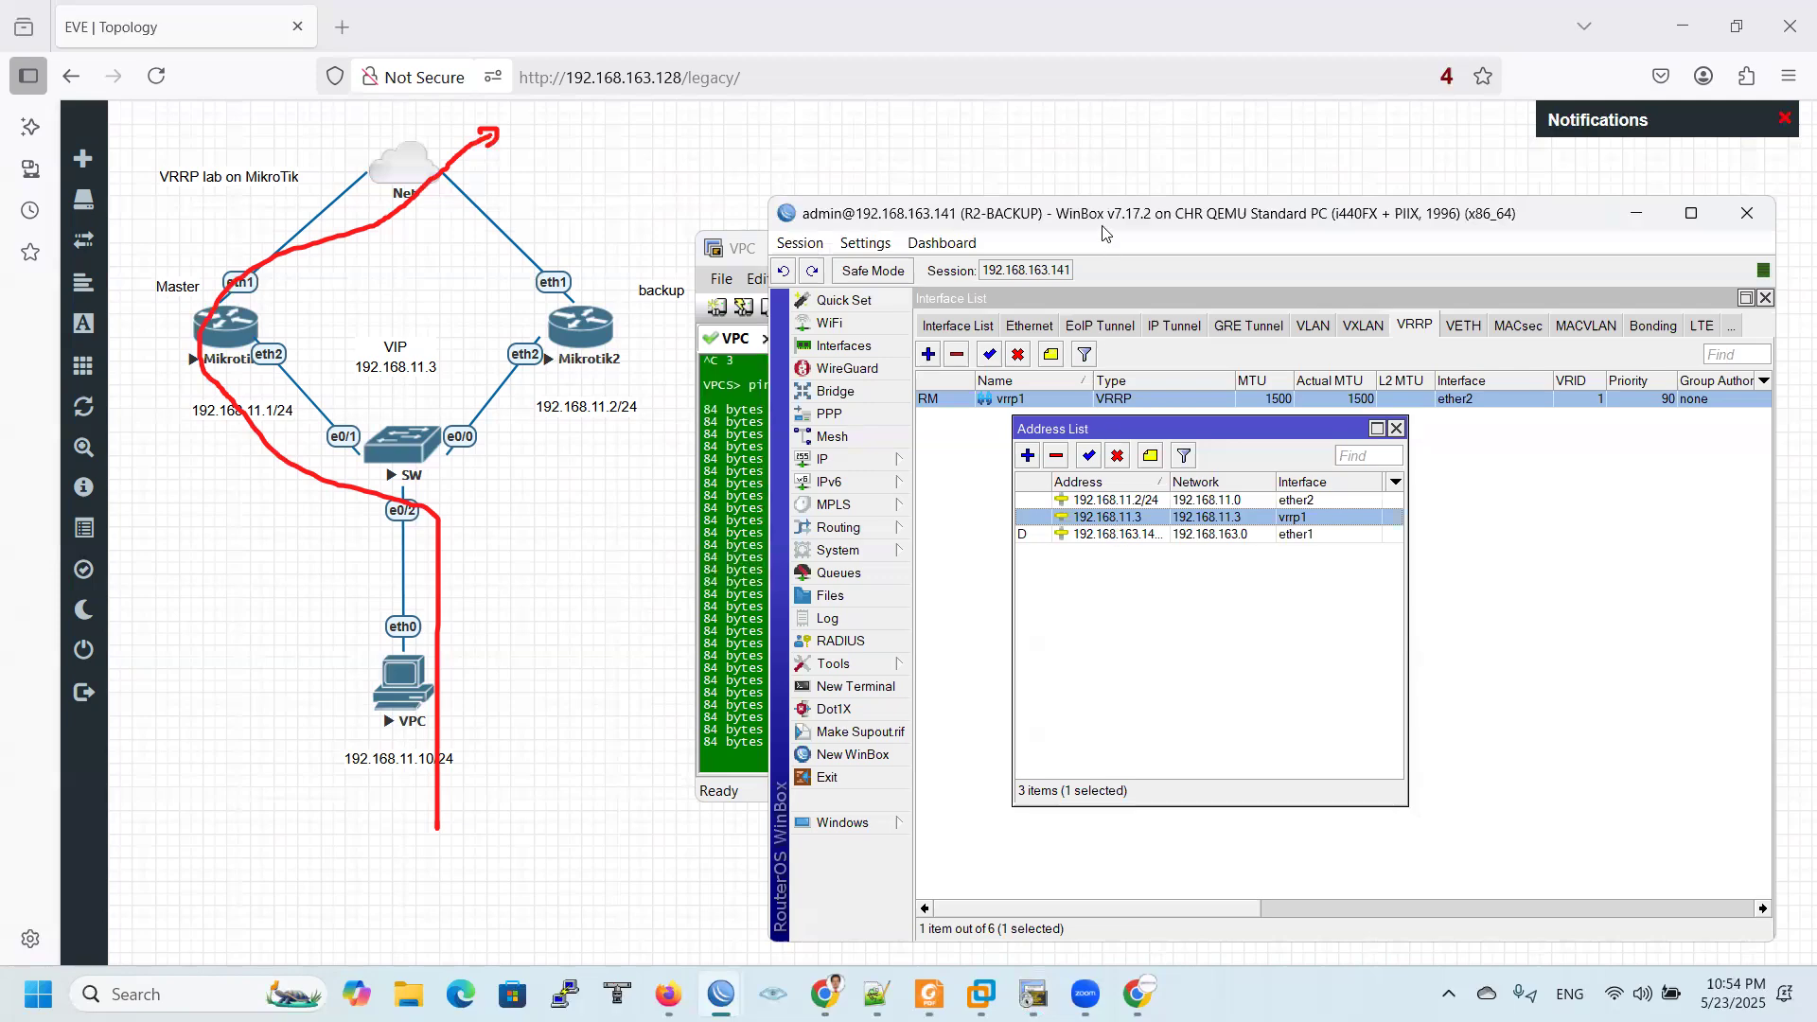
drag(1104, 234, 1251, 245)
click(869, 252)
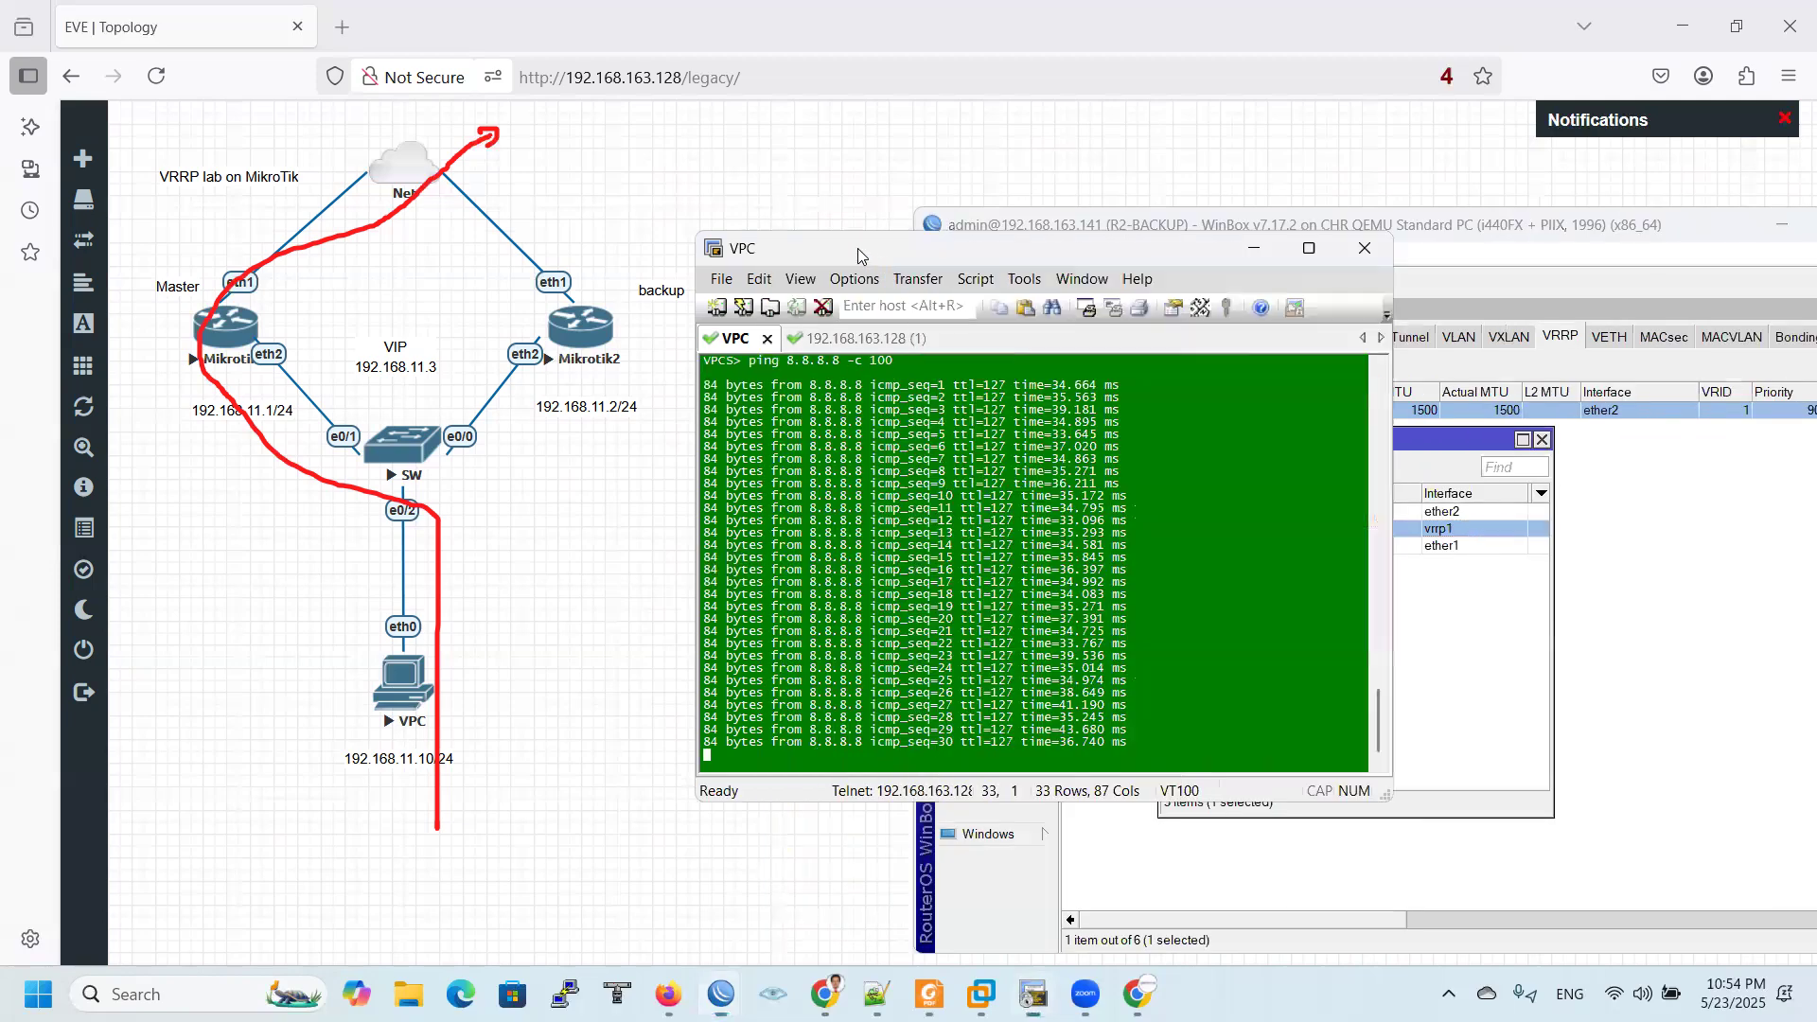
drag(858, 248, 517, 240)
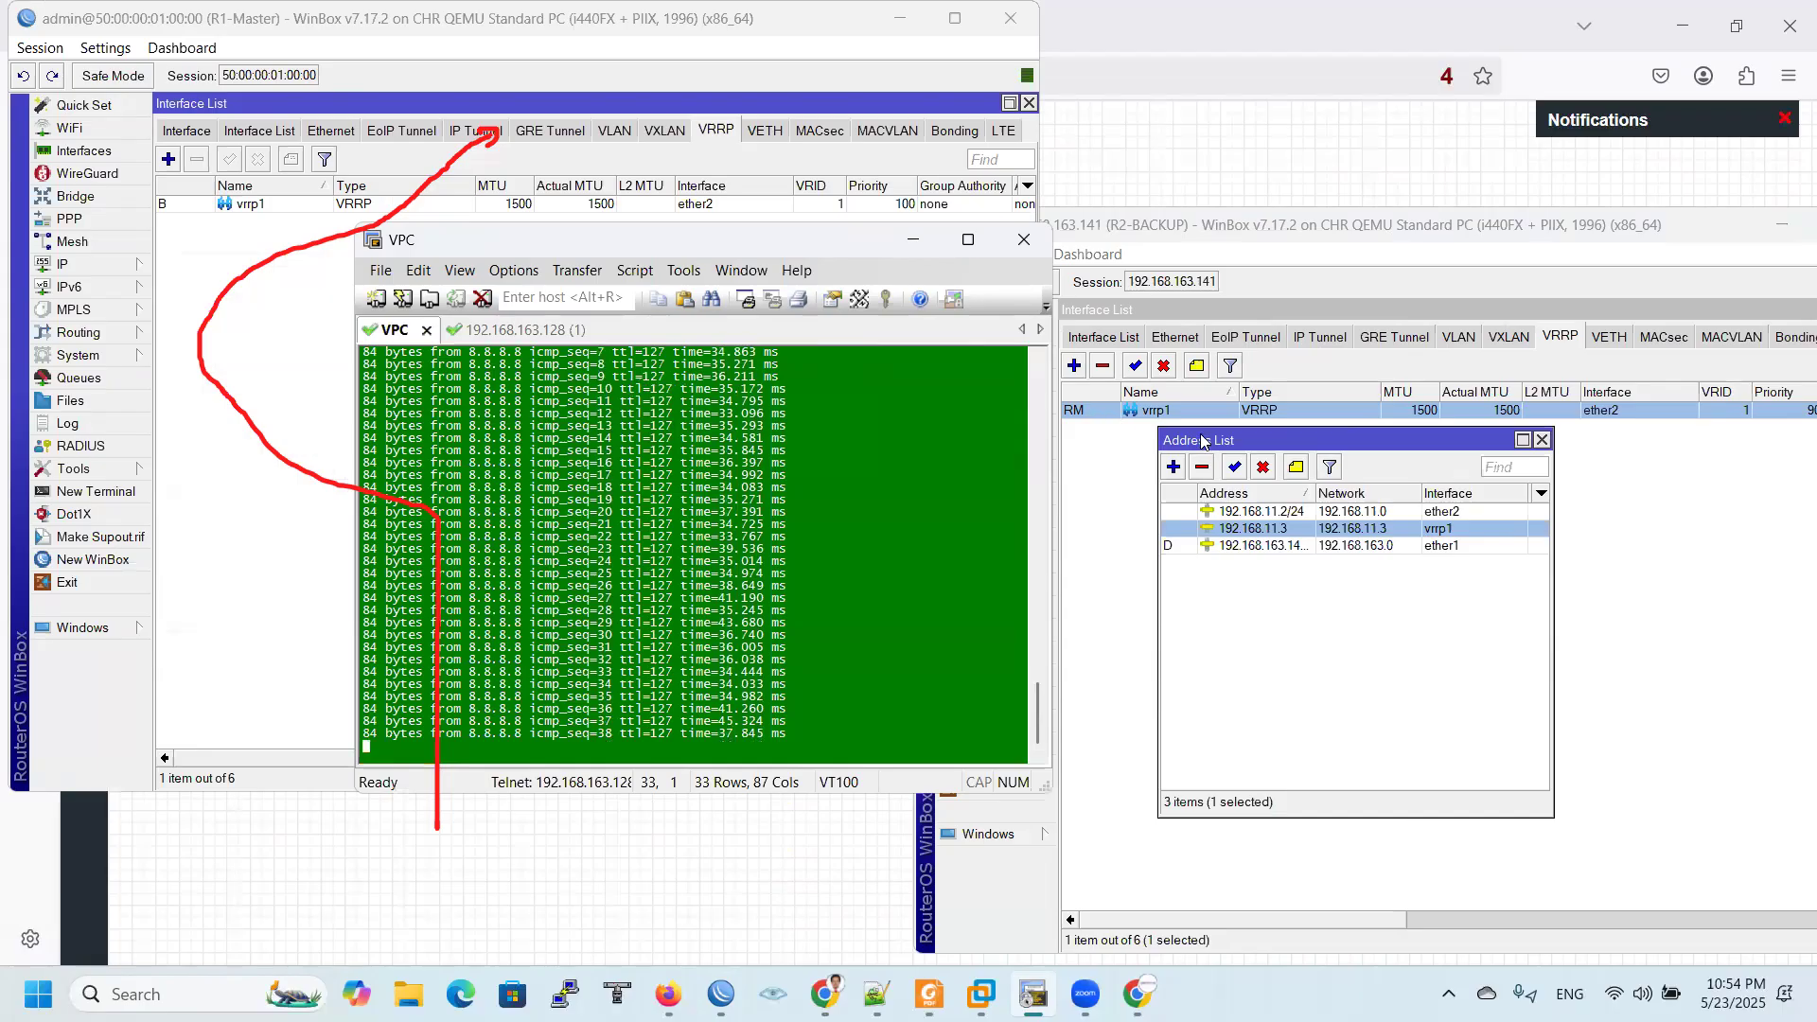
drag(1202, 442, 1255, 454)
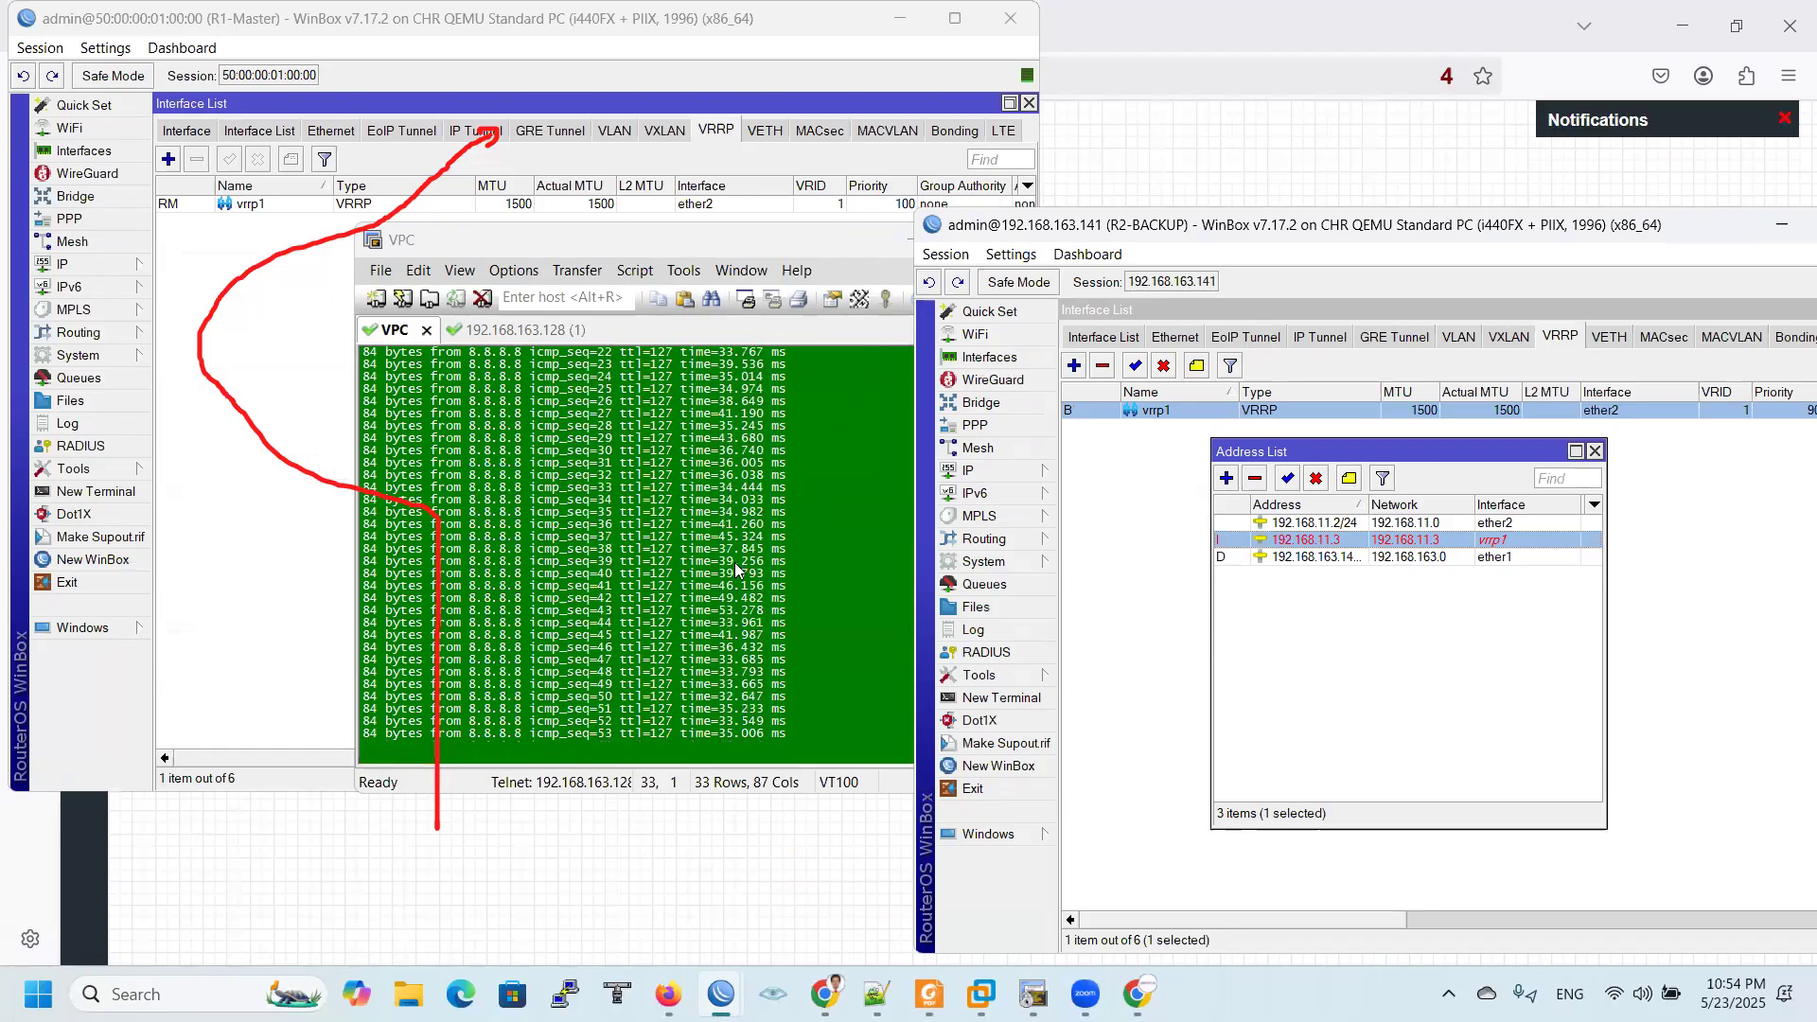
Review the ping replies in the VPC session, stop the ping and minimize the terminal.
scroll(729, 571, up, 3)
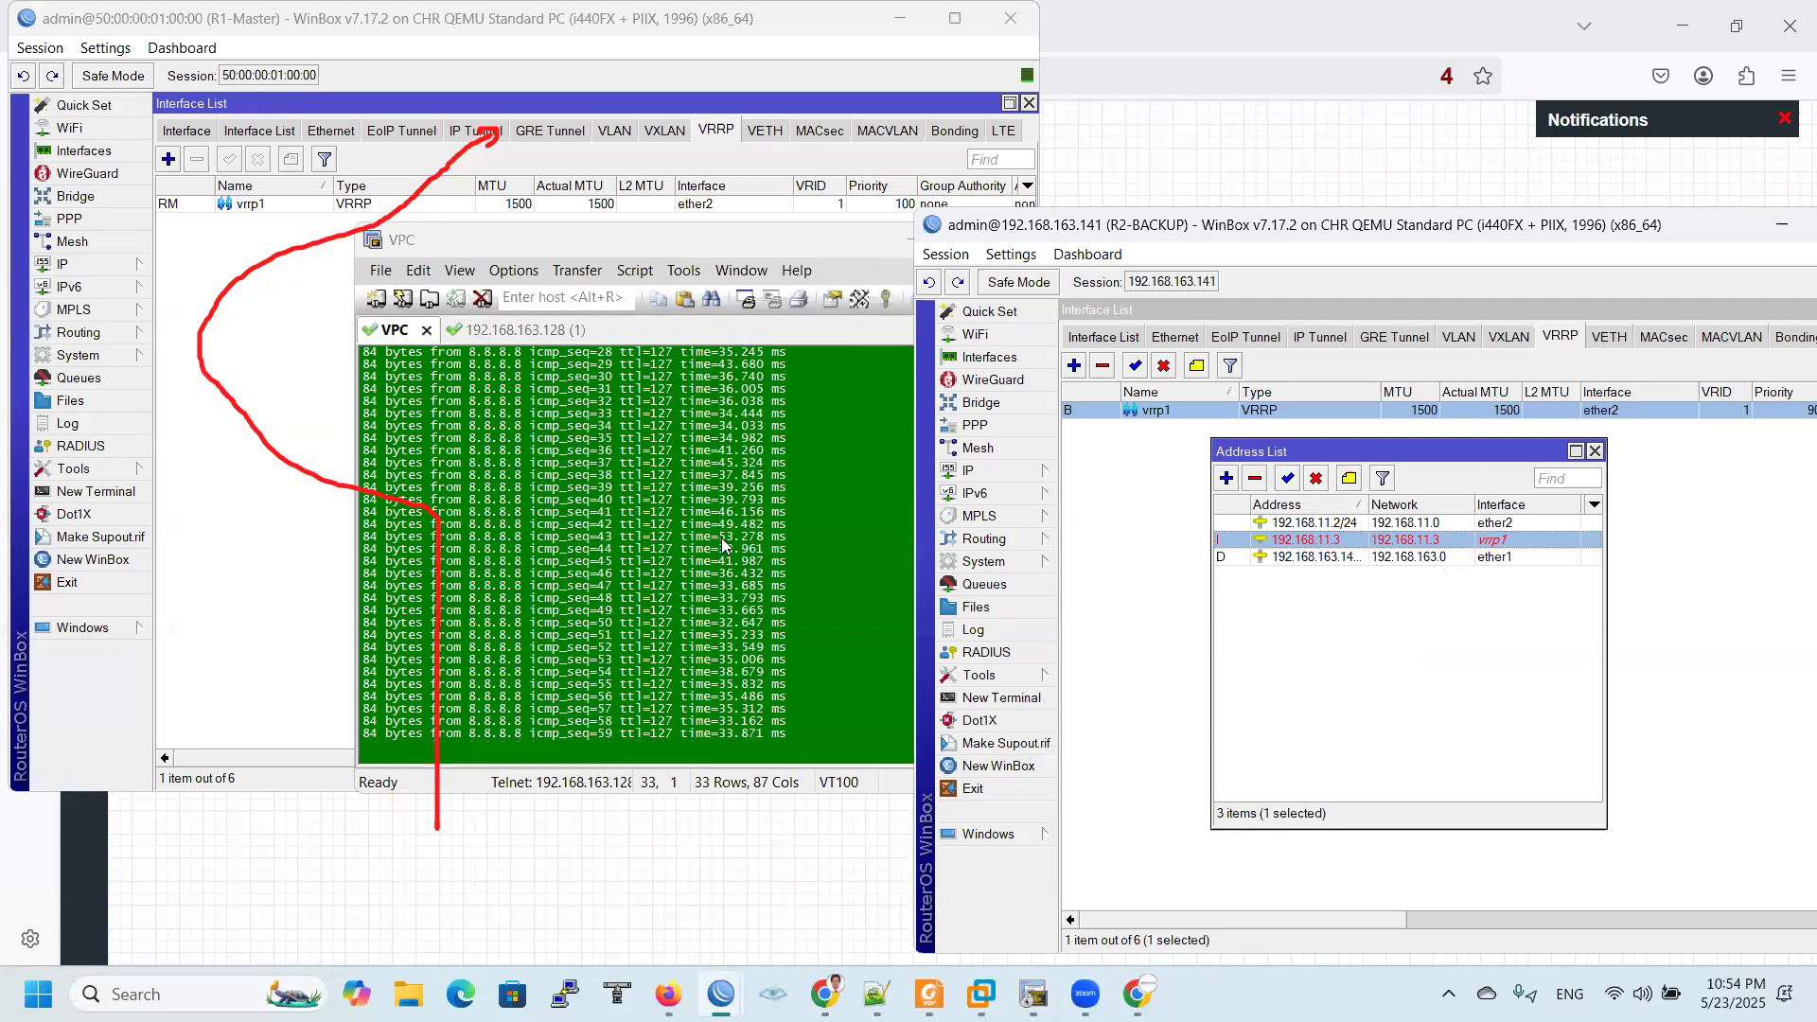
click(681, 606)
key(ctrl+c)
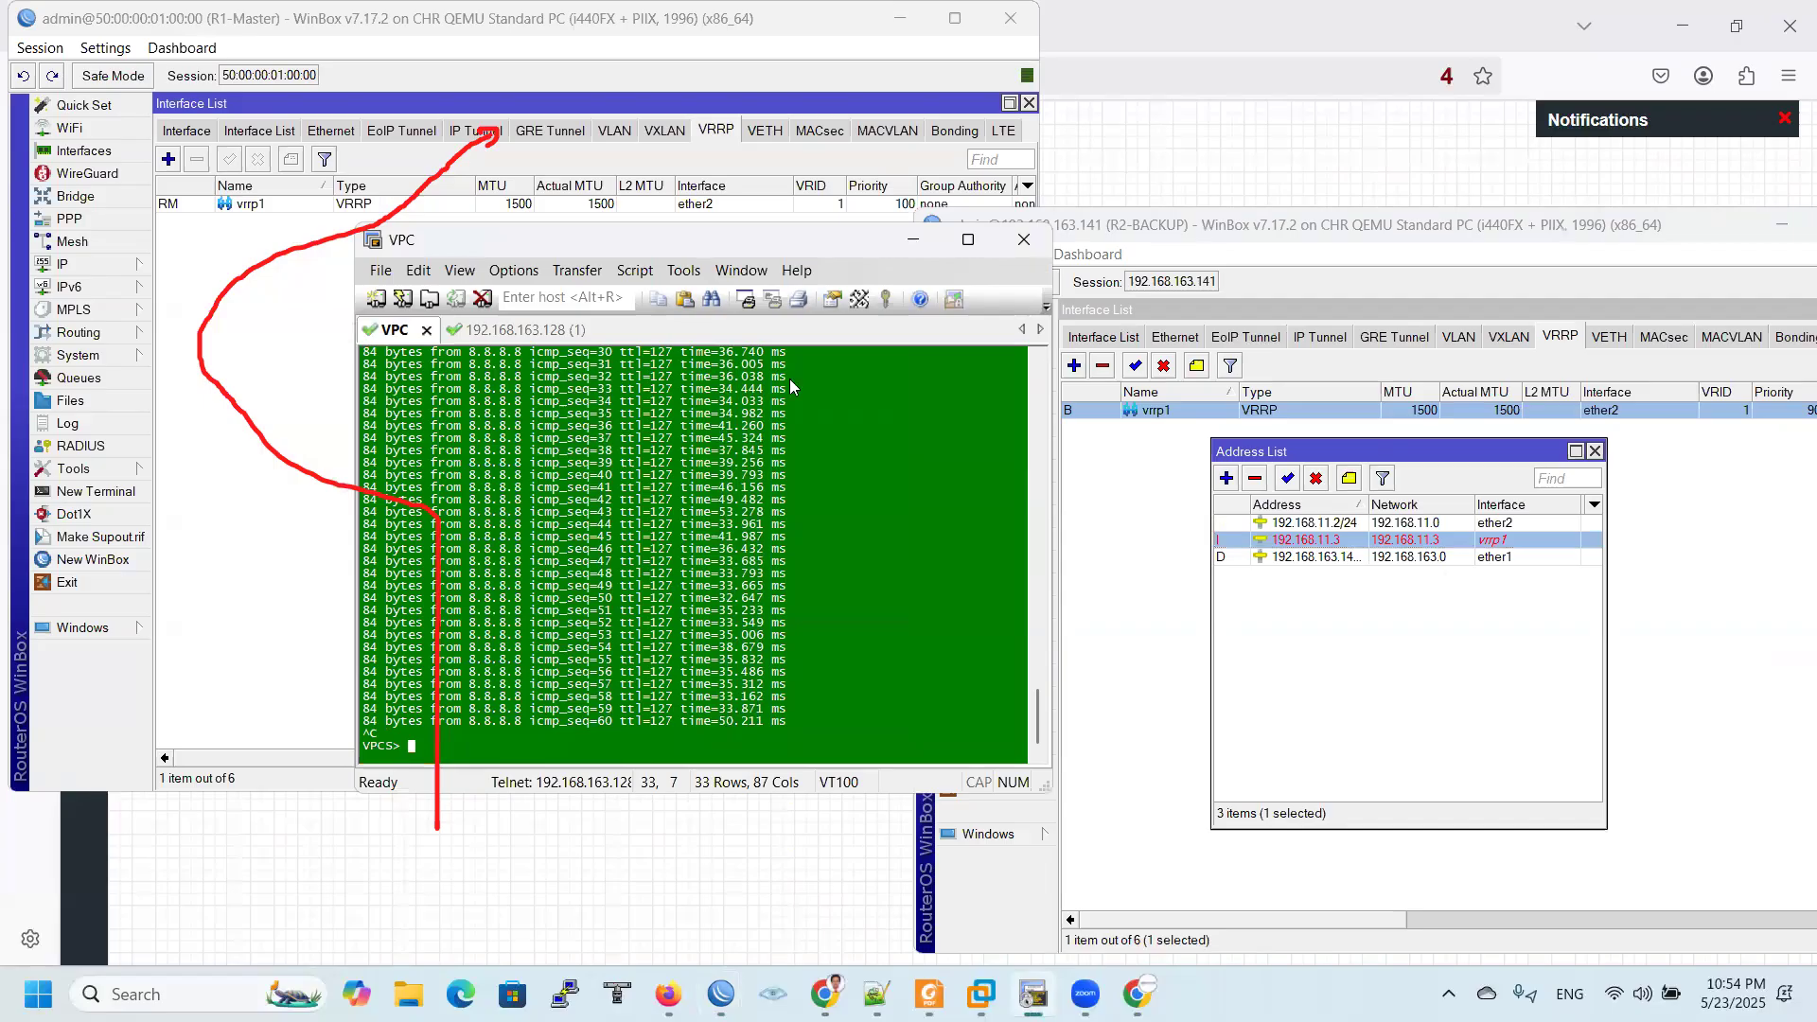
click(923, 242)
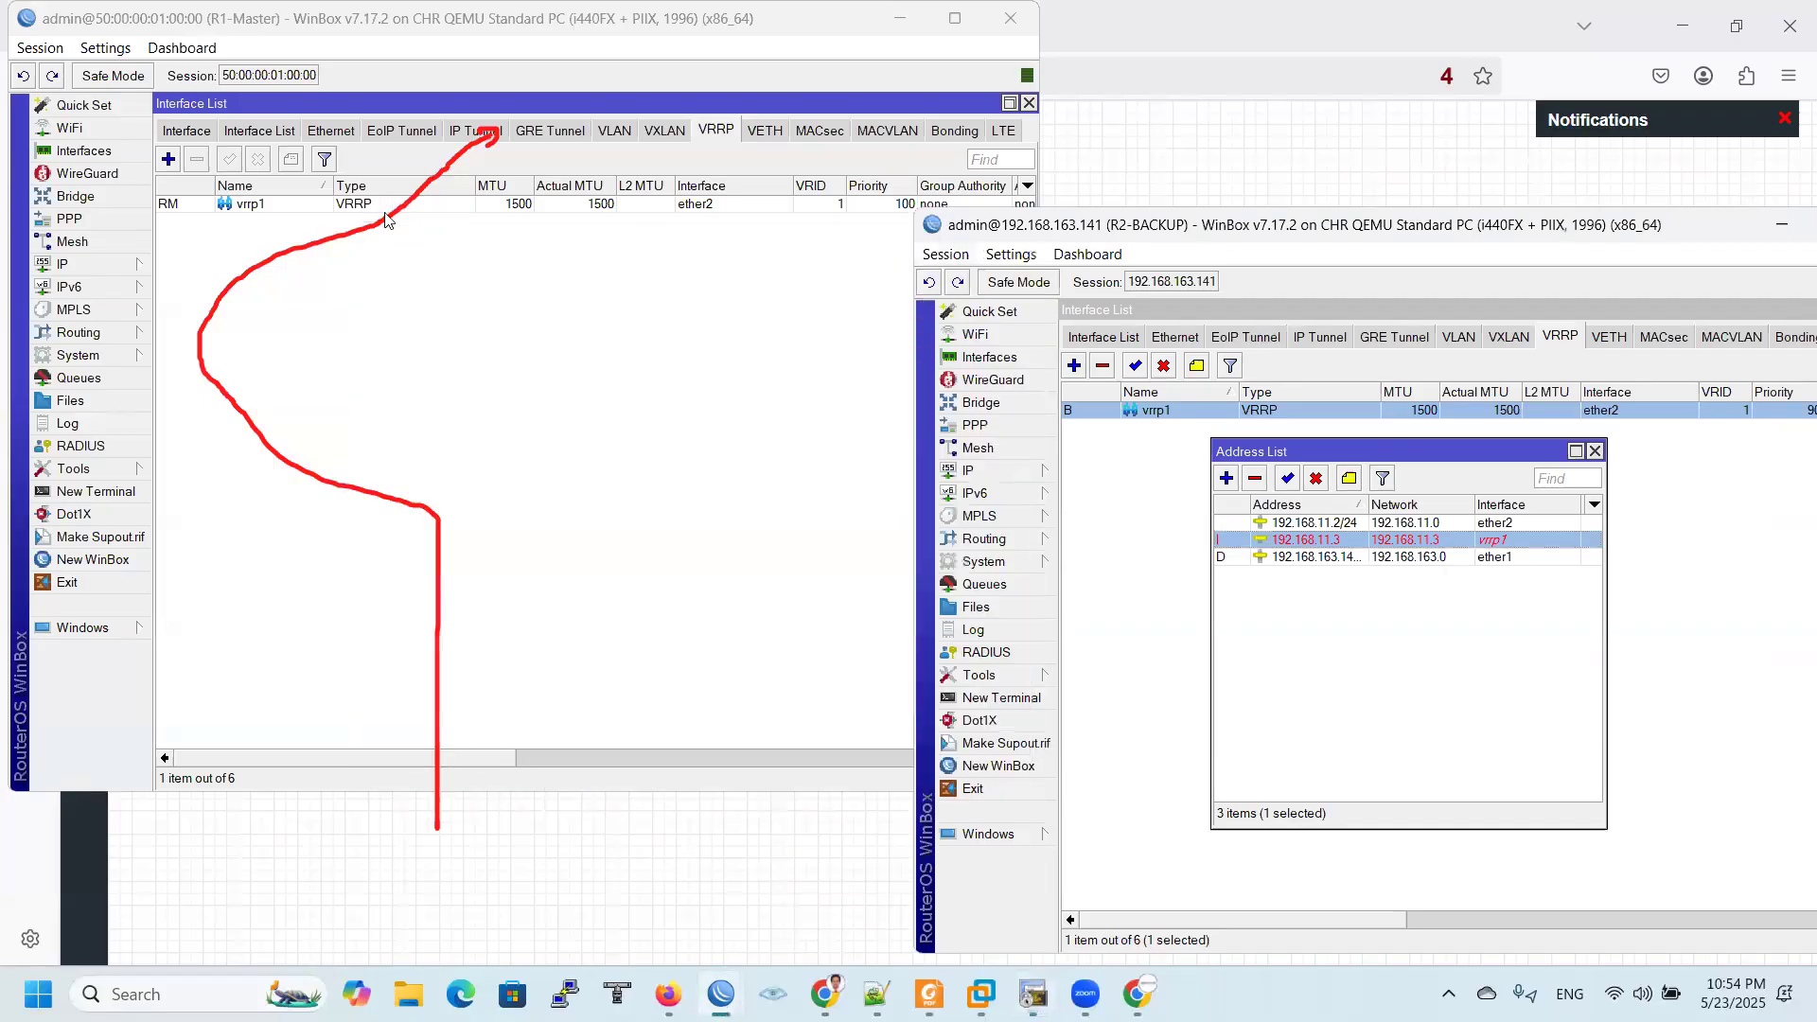
Set the VRRP interval of vrrp1 on R1-Master to 0.50 s and apply it.
double_click(331, 204)
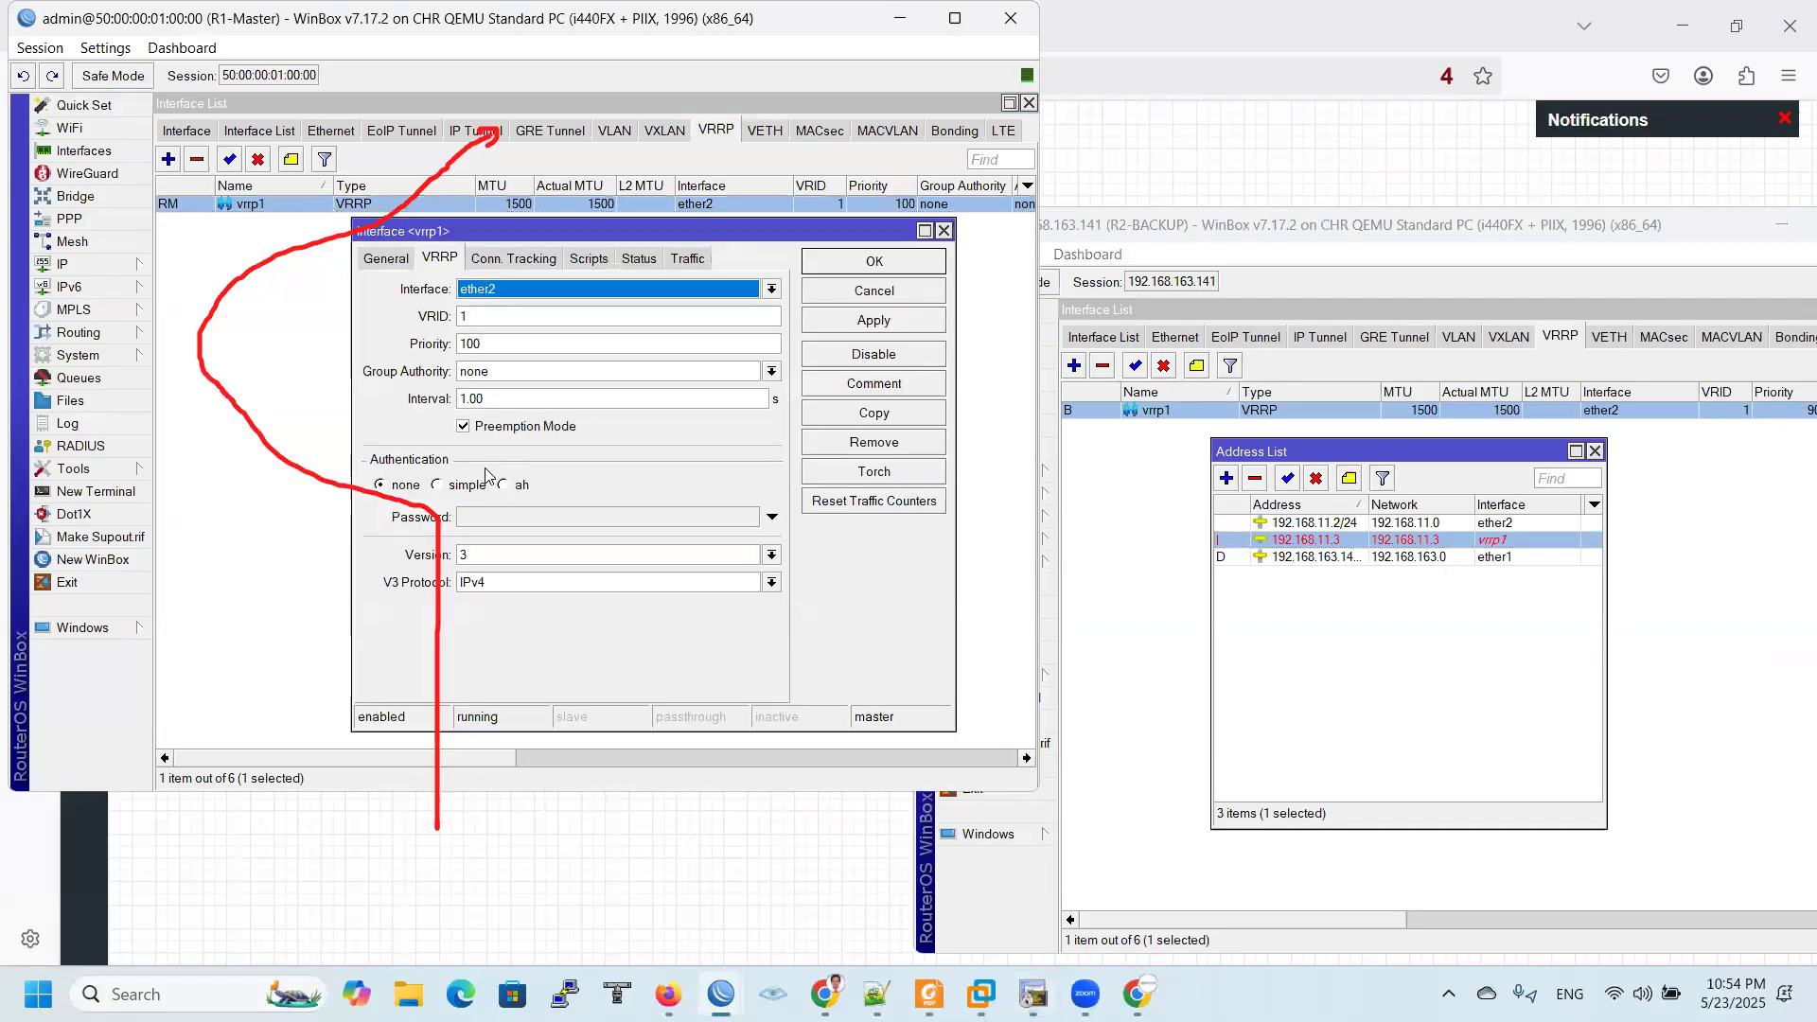
click(507, 402)
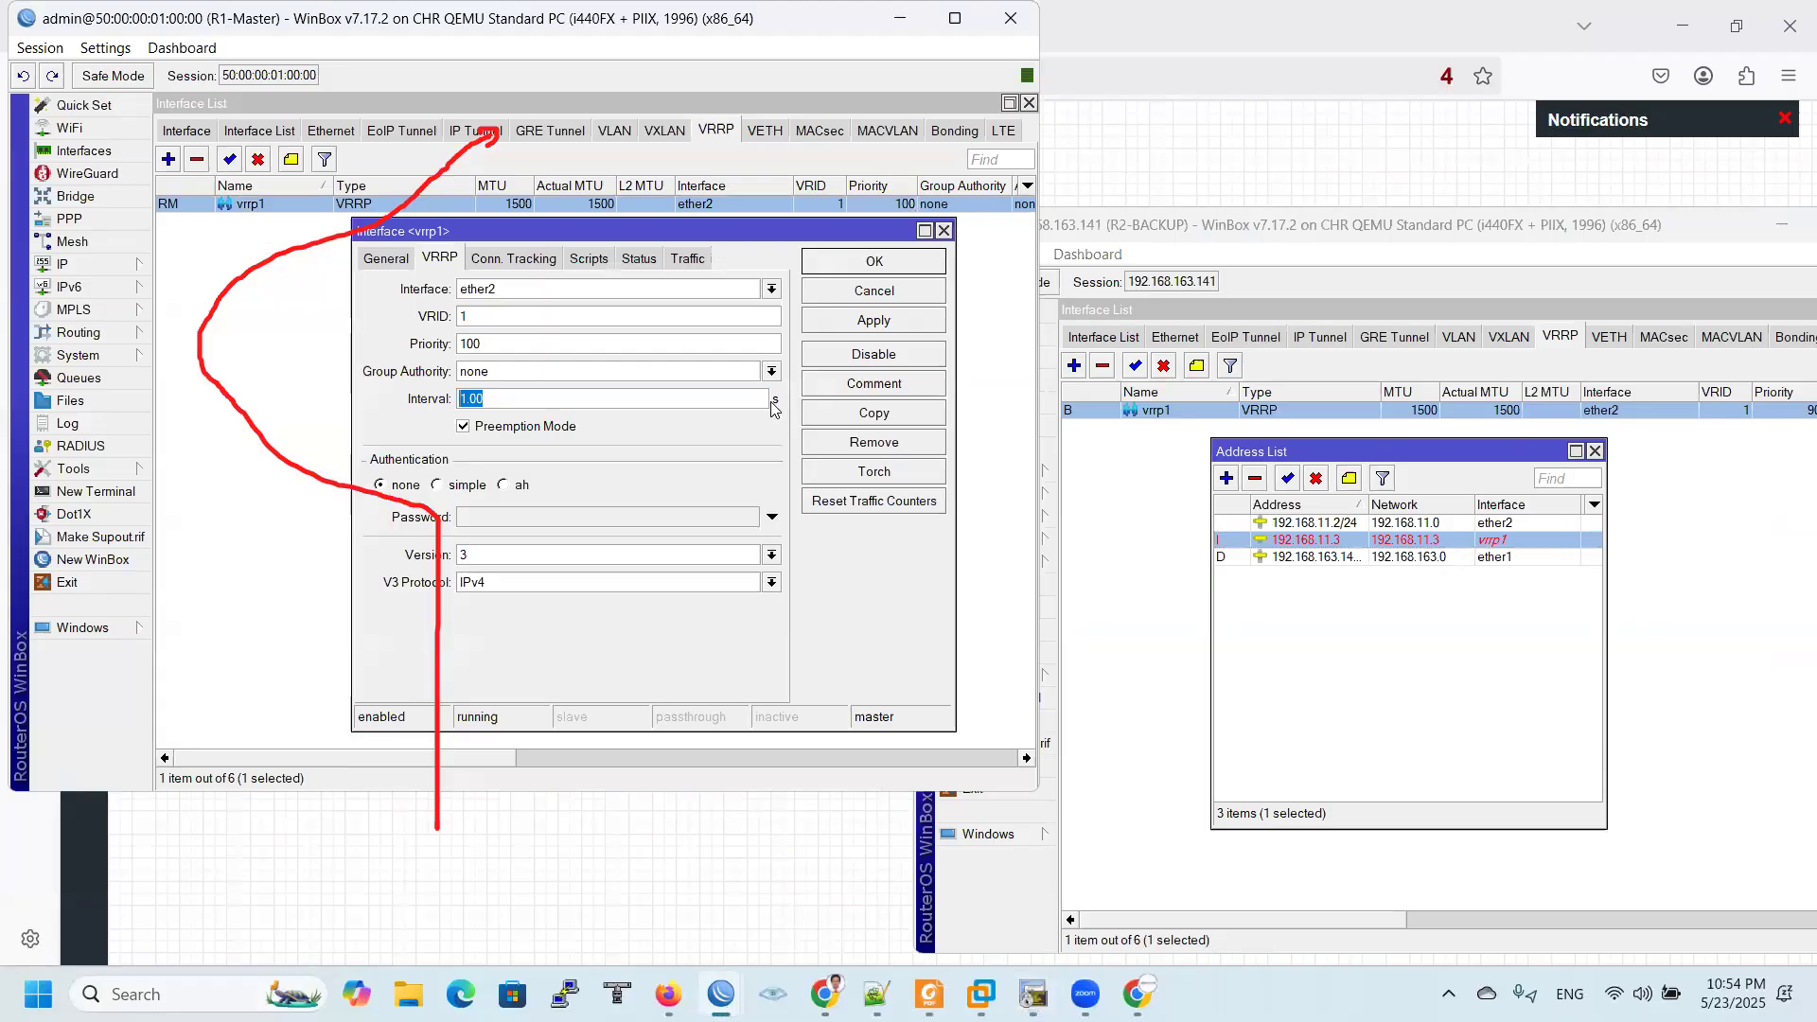
click(524, 396)
click(875, 321)
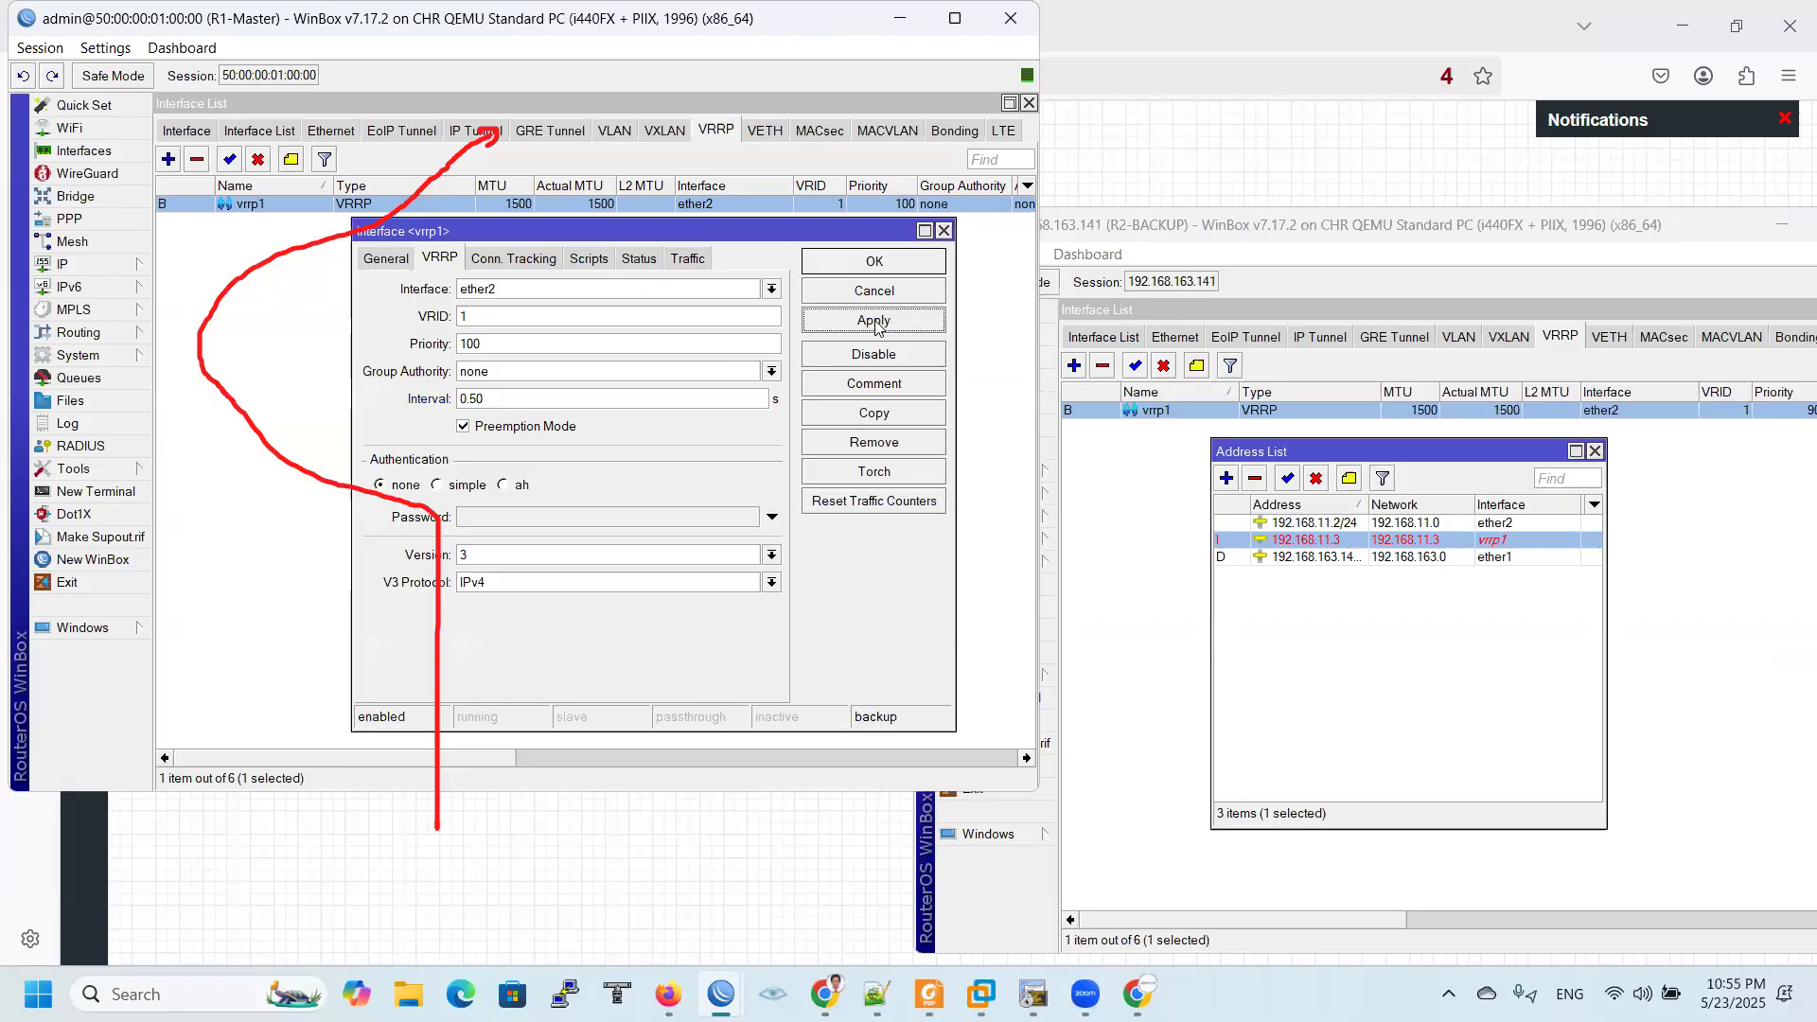
Set the VRRP interval of vrrp1 on R2-BACKUP to 0.50 s, matching R1-Master, and confirm the change.
click(520, 397)
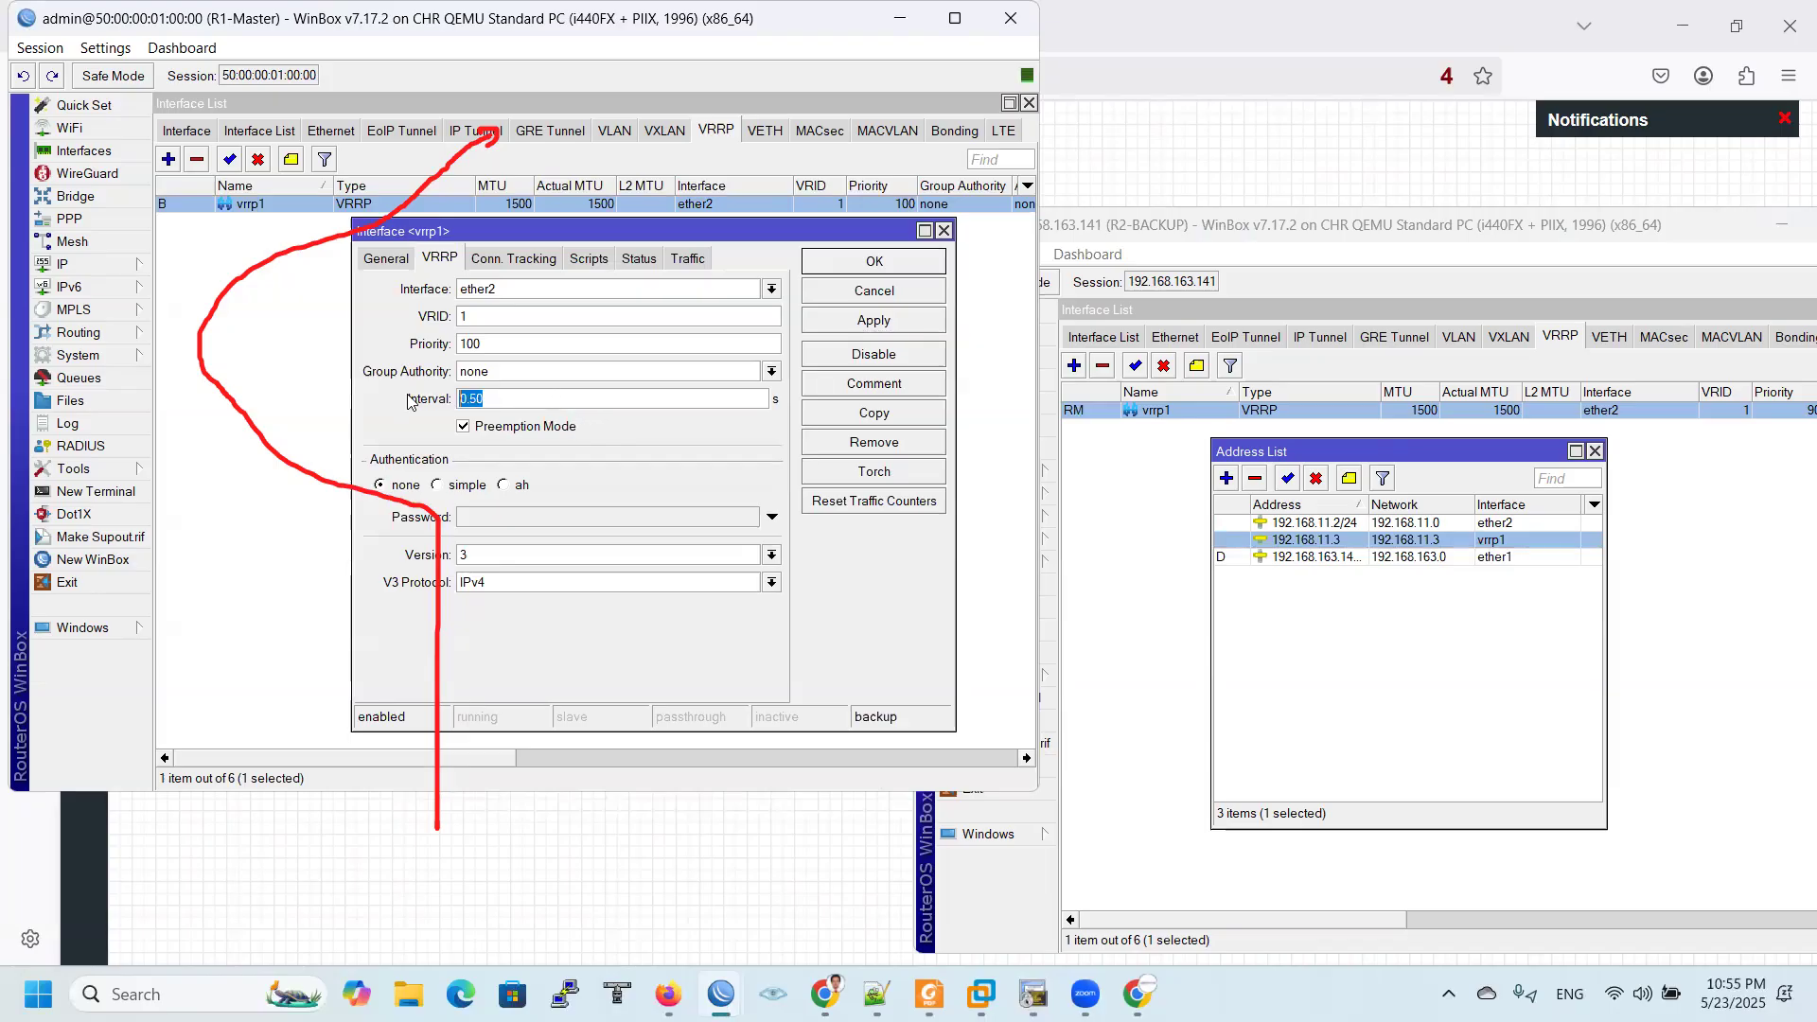
double_click(1113, 414)
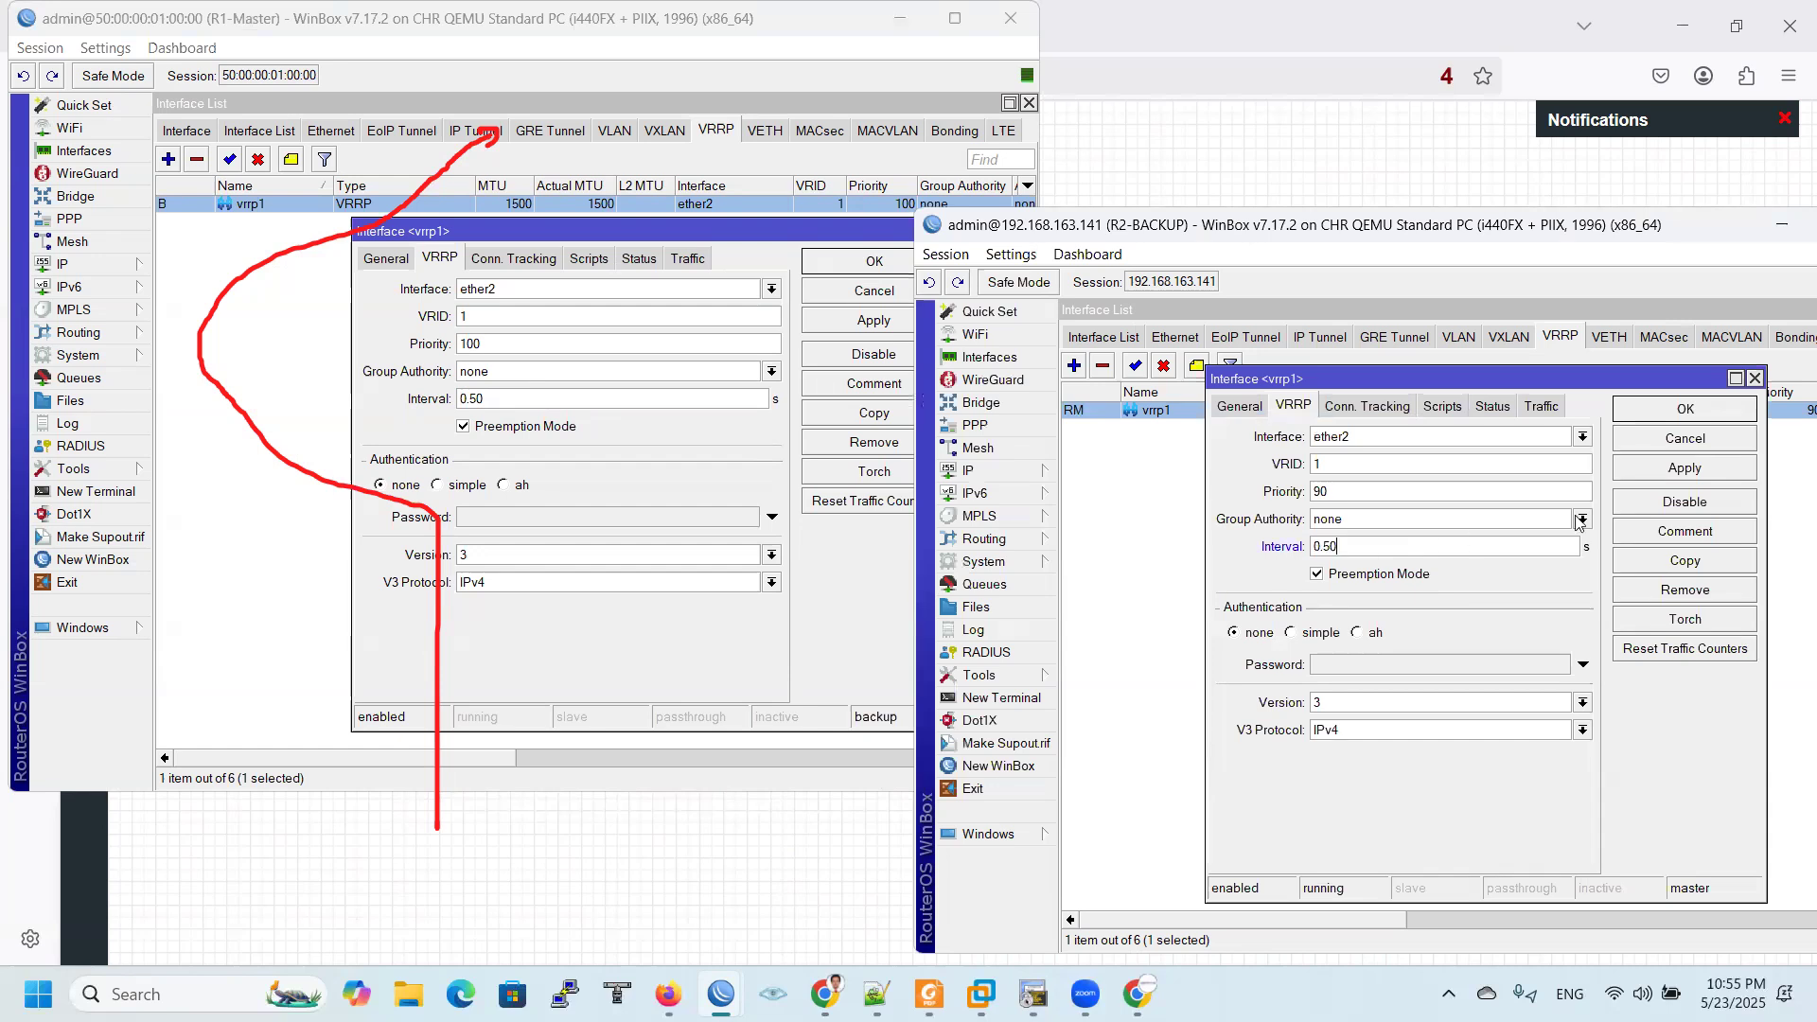
click(1685, 409)
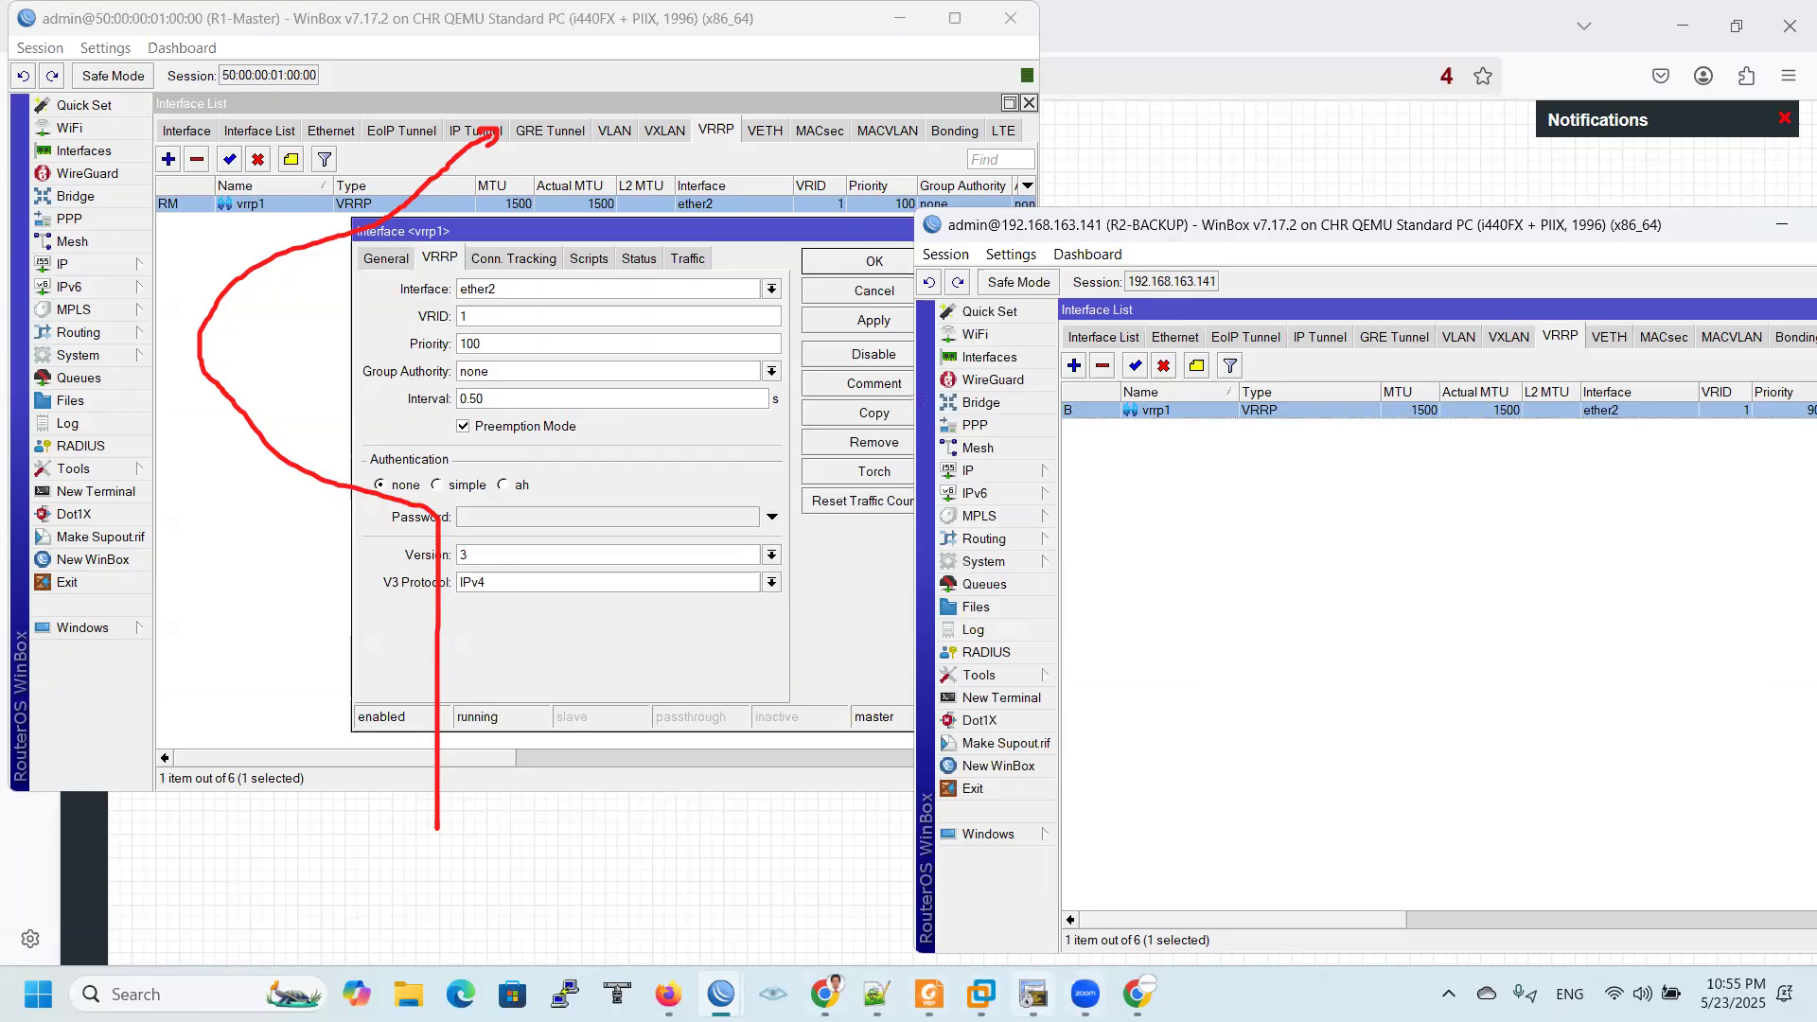
Rerun ping 8.8.8.8 -c 100 in the VPC terminal and place the terminal beside the R1-Master window.
click(1034, 994)
key(Return)
key(Return)
key(Return)
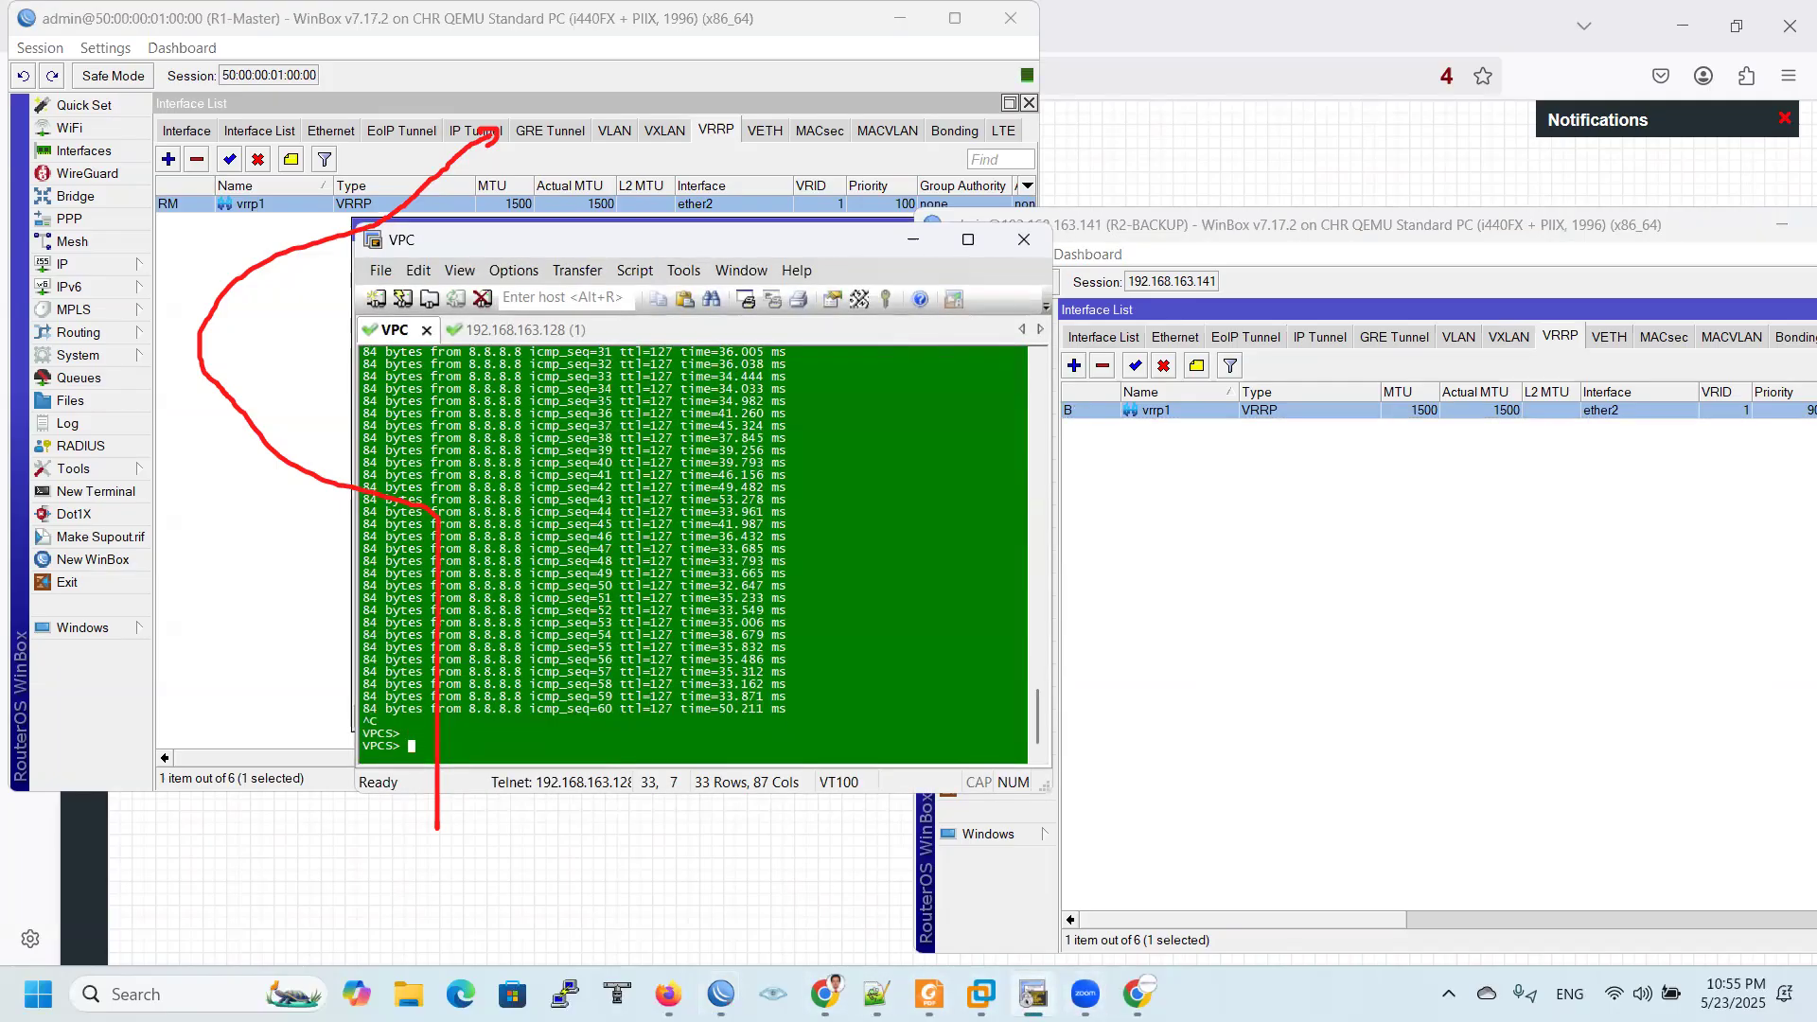
key(Up)
key(Return)
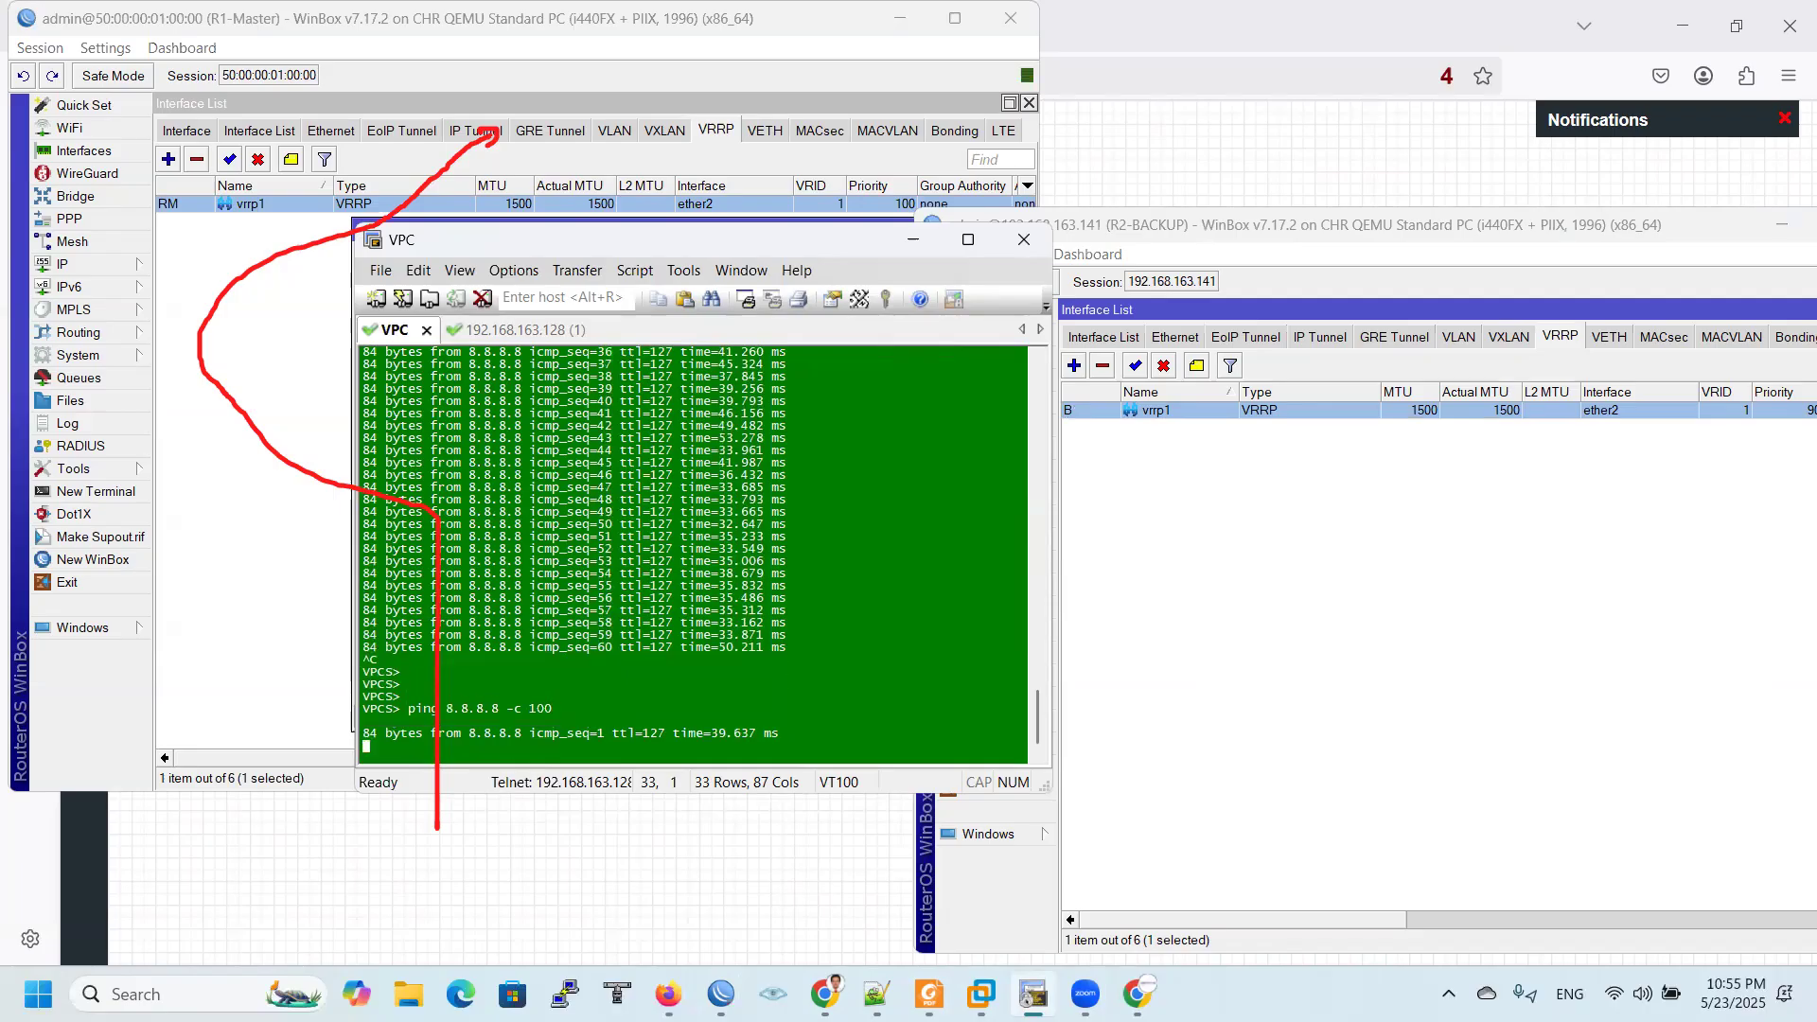
drag(835, 248, 1417, 287)
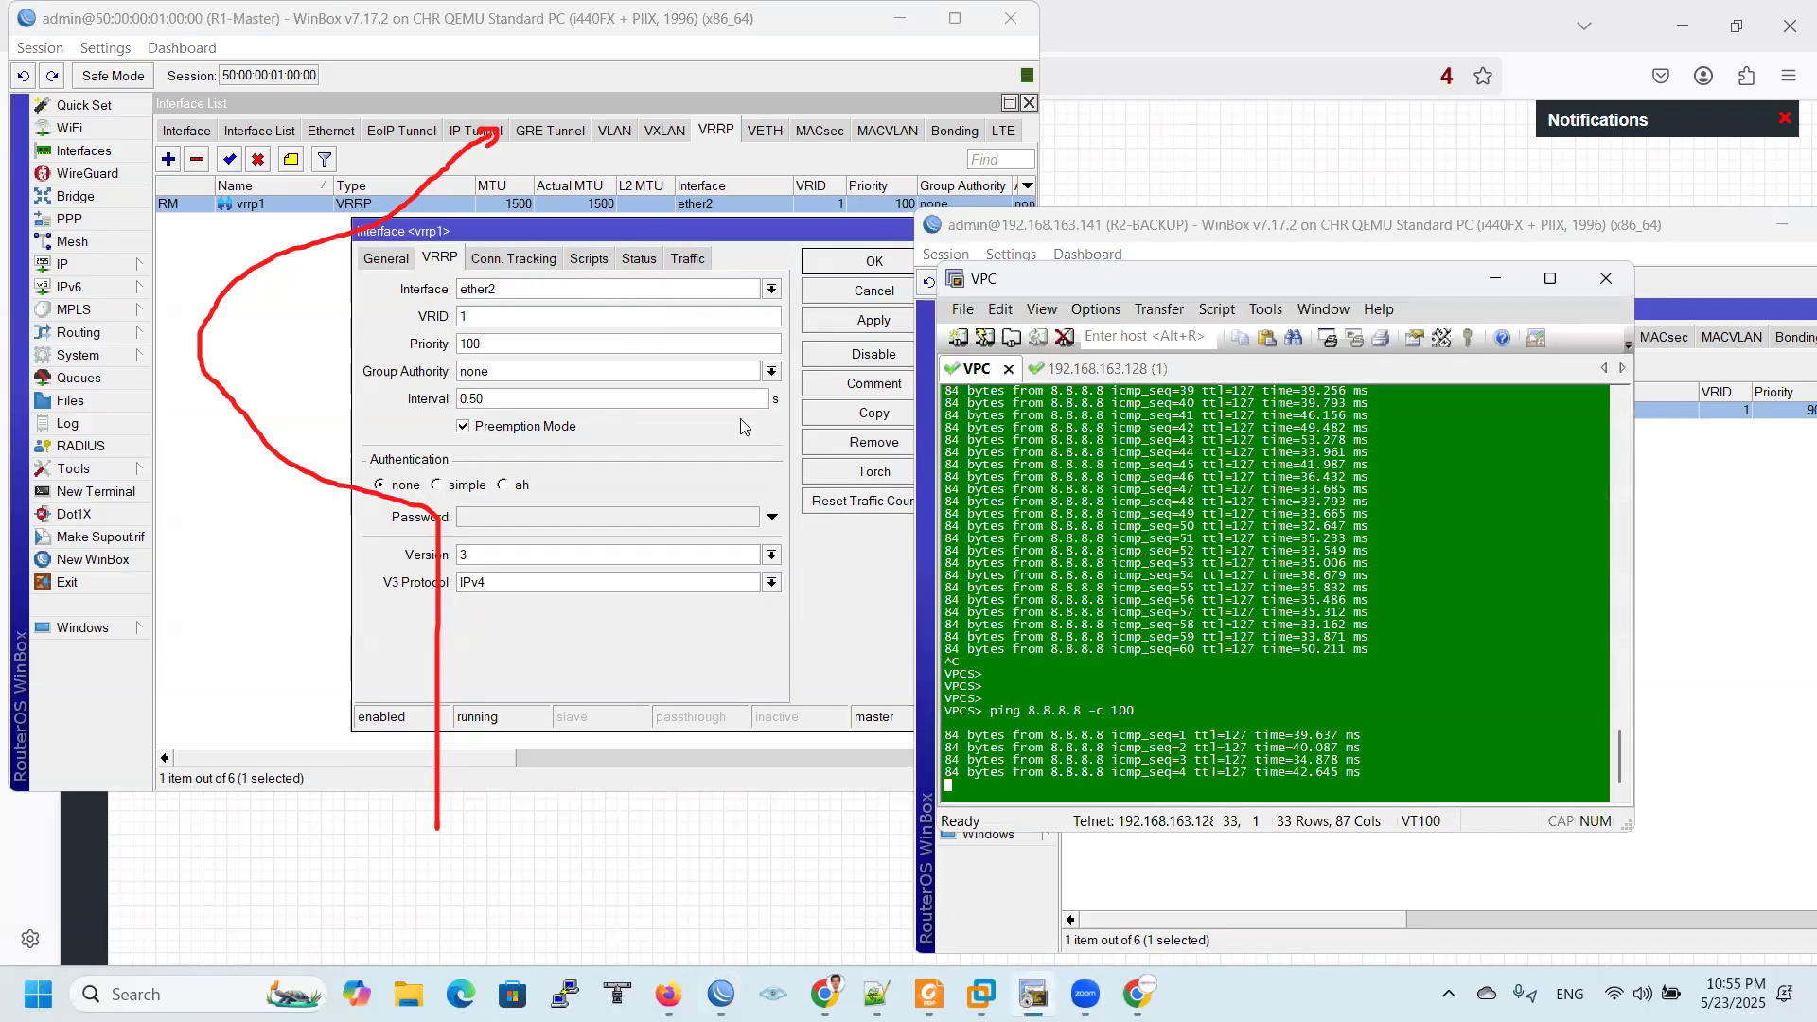
Shut down R1-Master, check the running VPC ping for timeouts during failover and stop the ping.
click(121, 365)
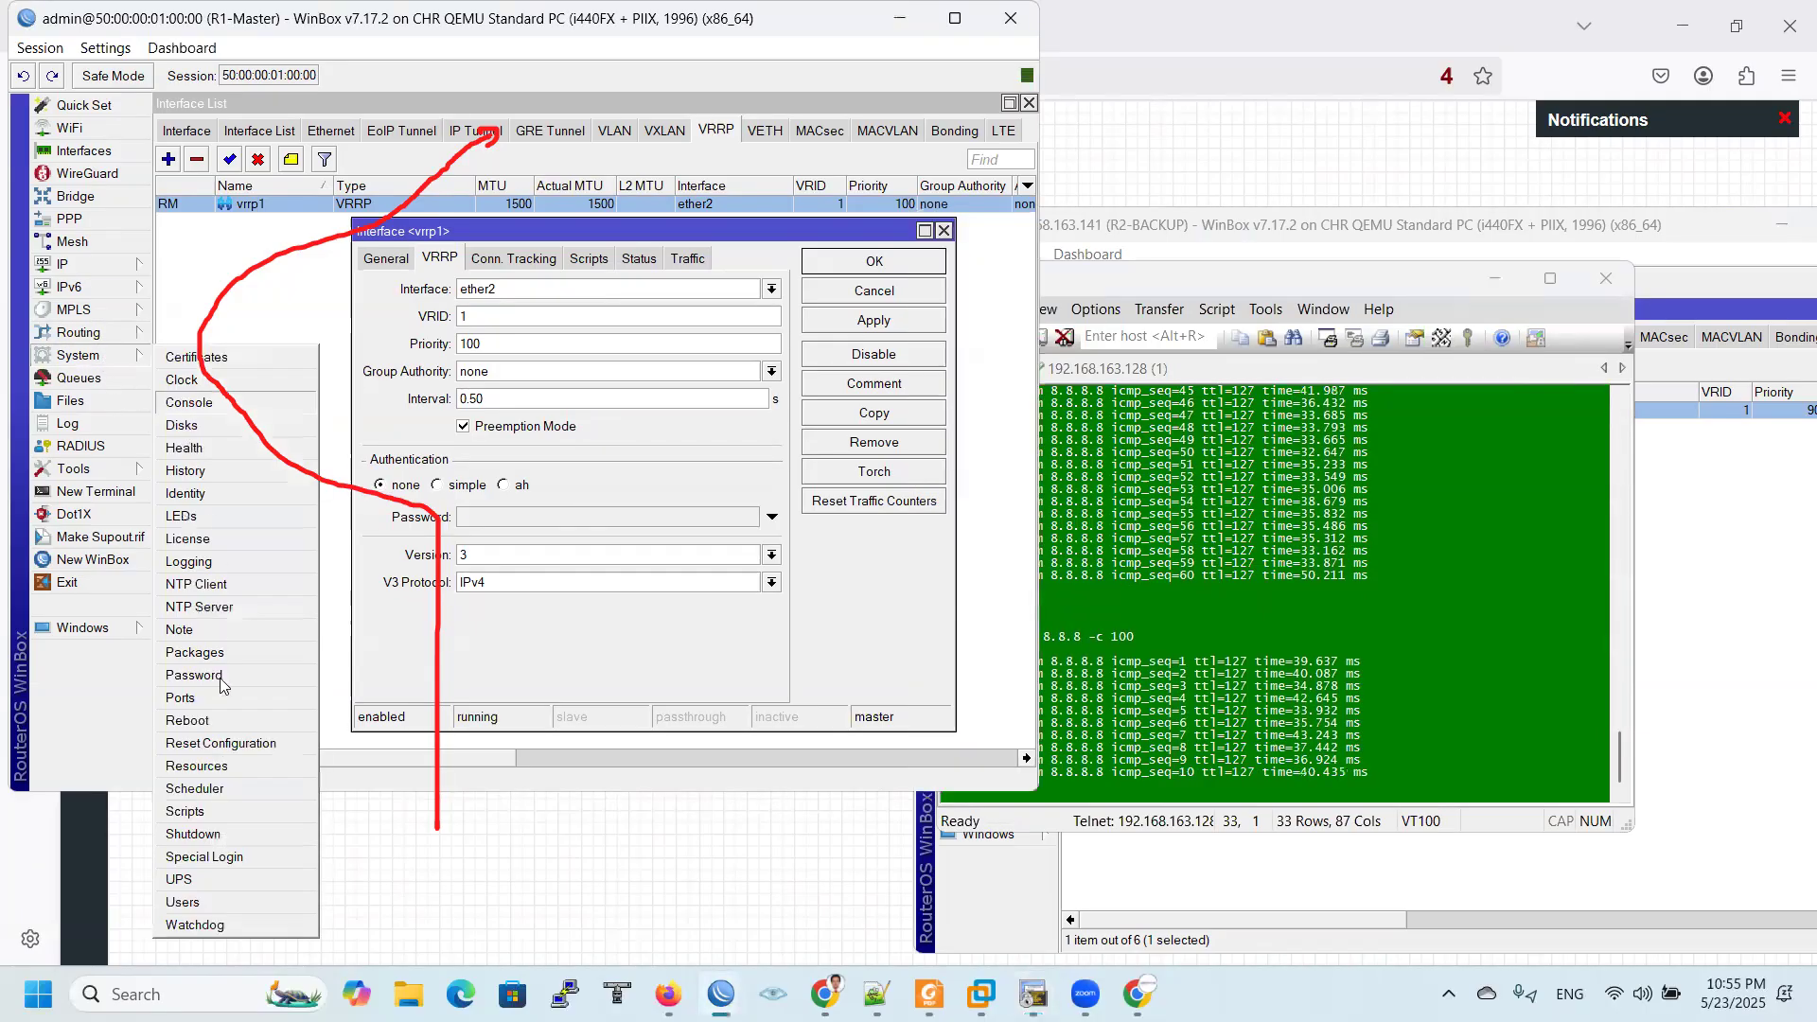
click(232, 857)
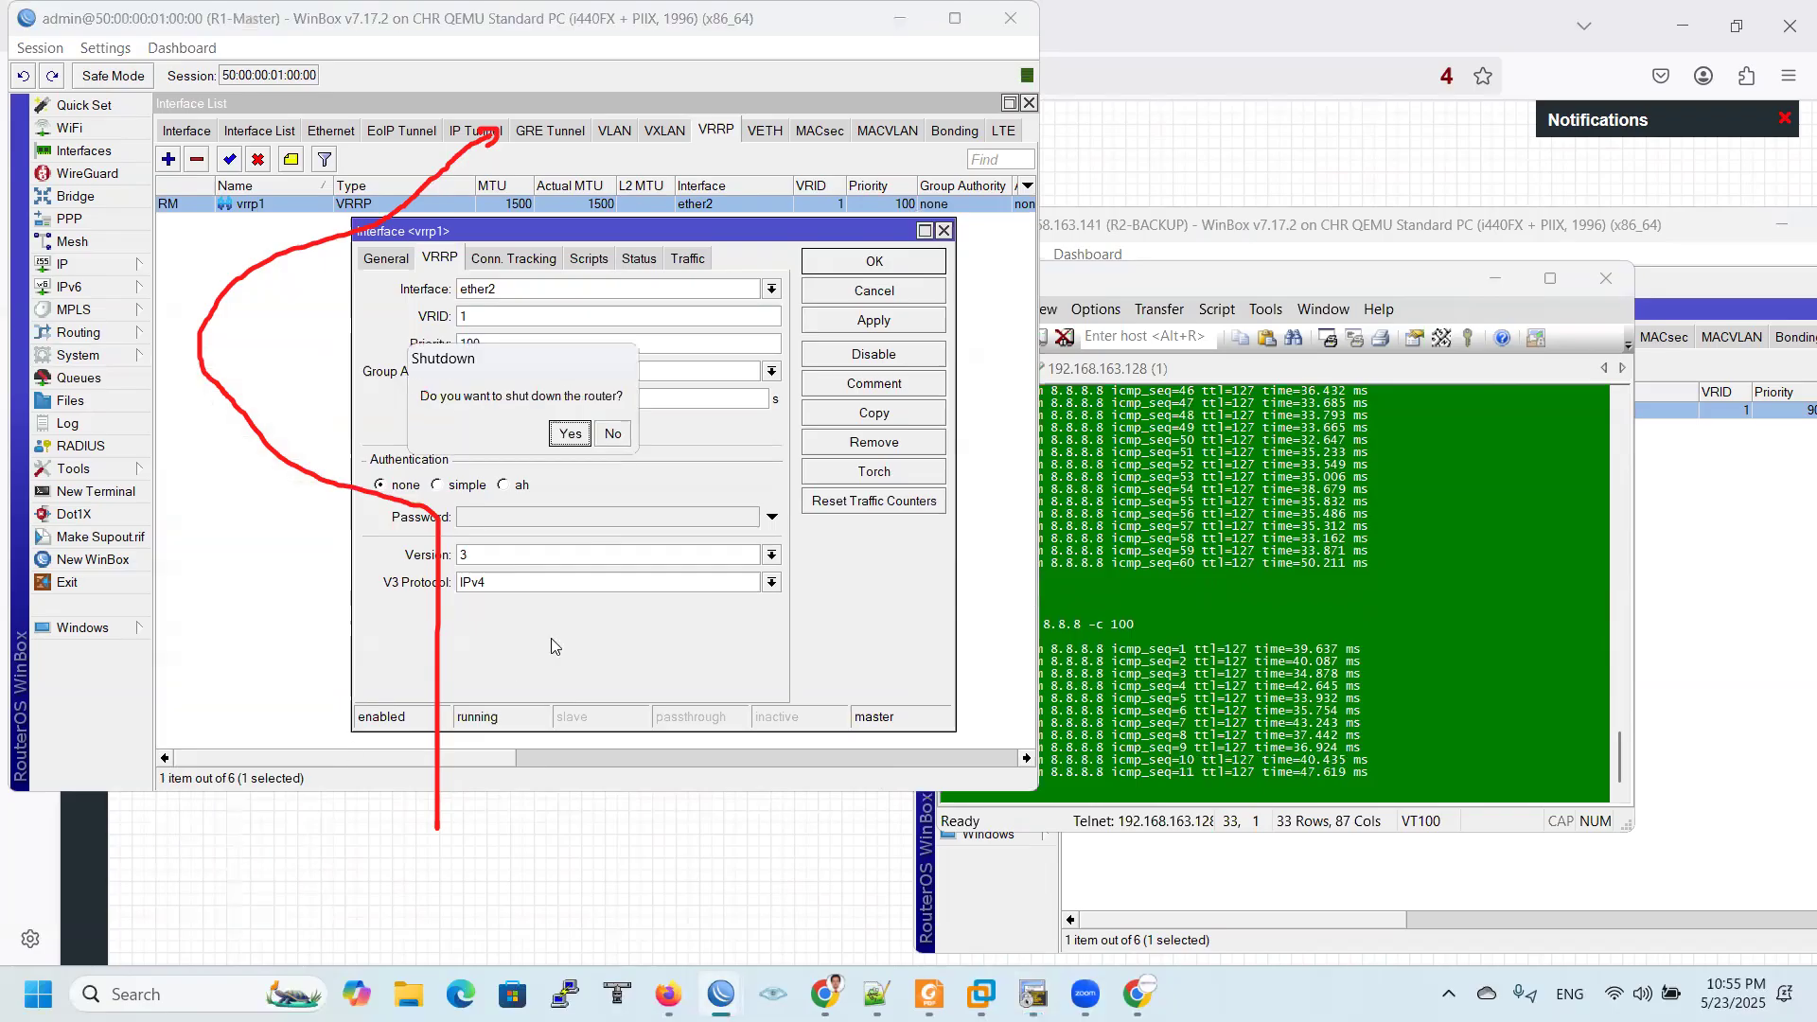
click(571, 435)
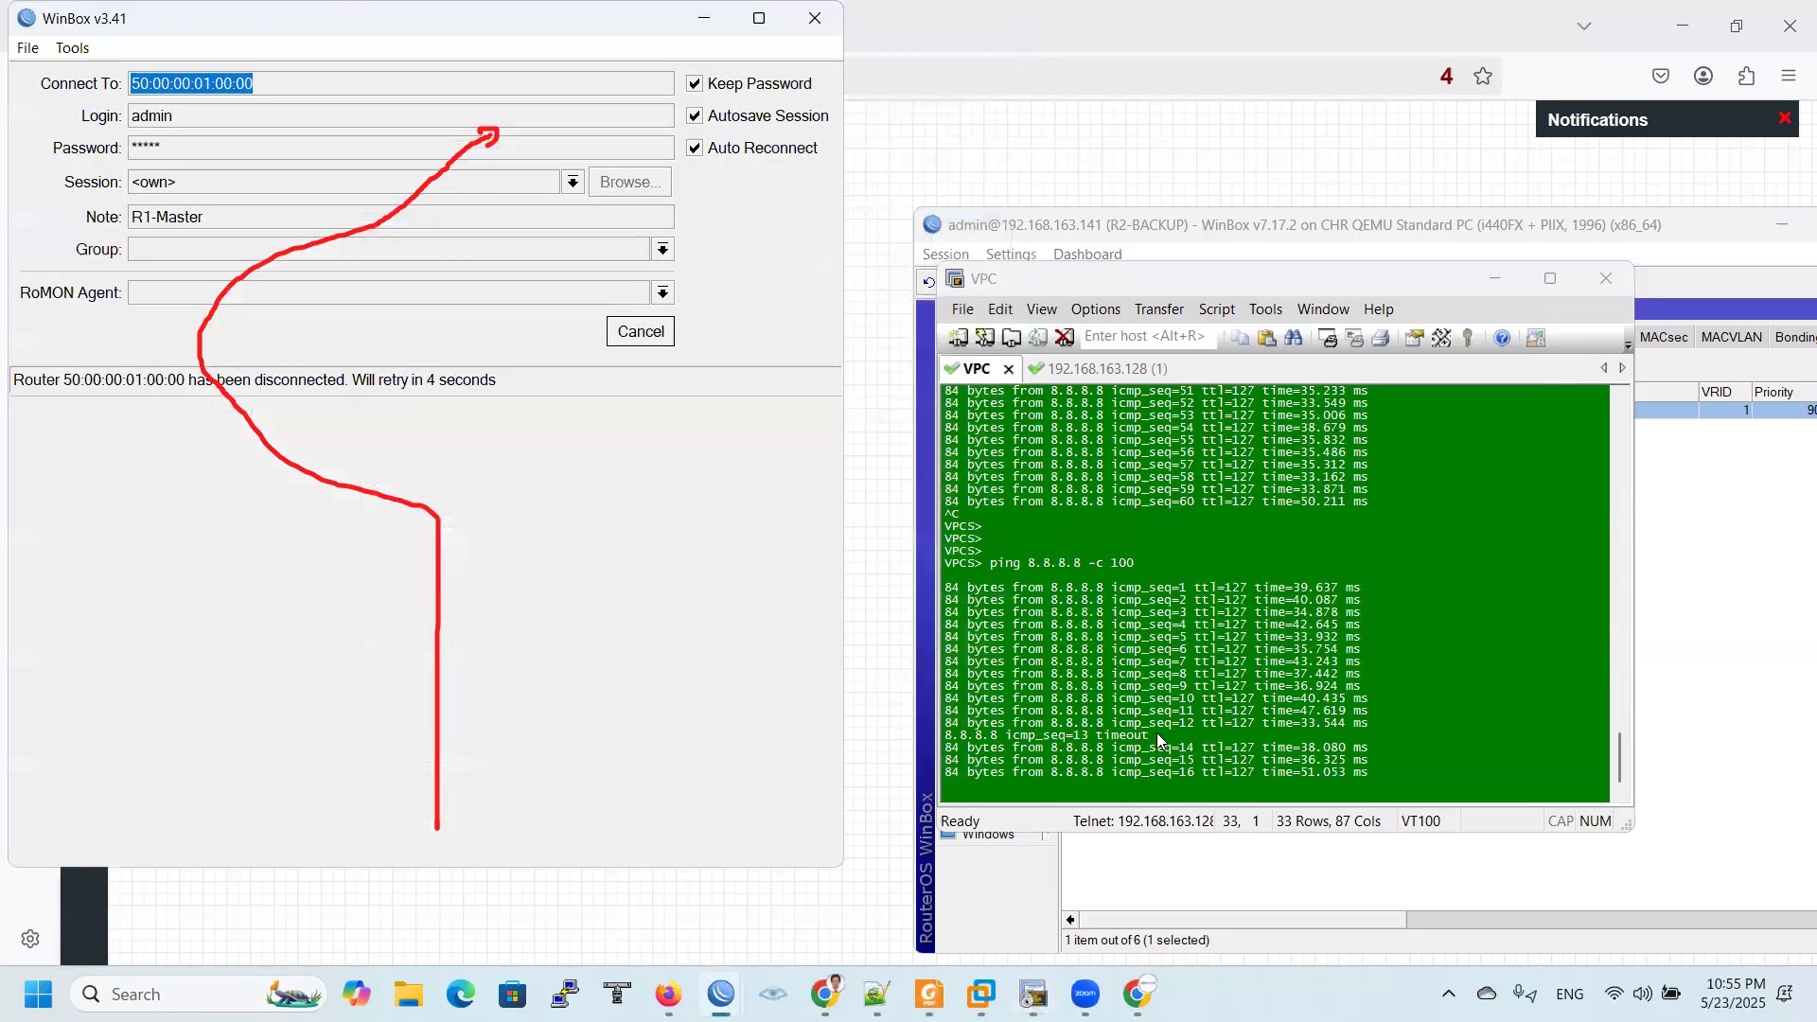
drag(1155, 726, 1082, 723)
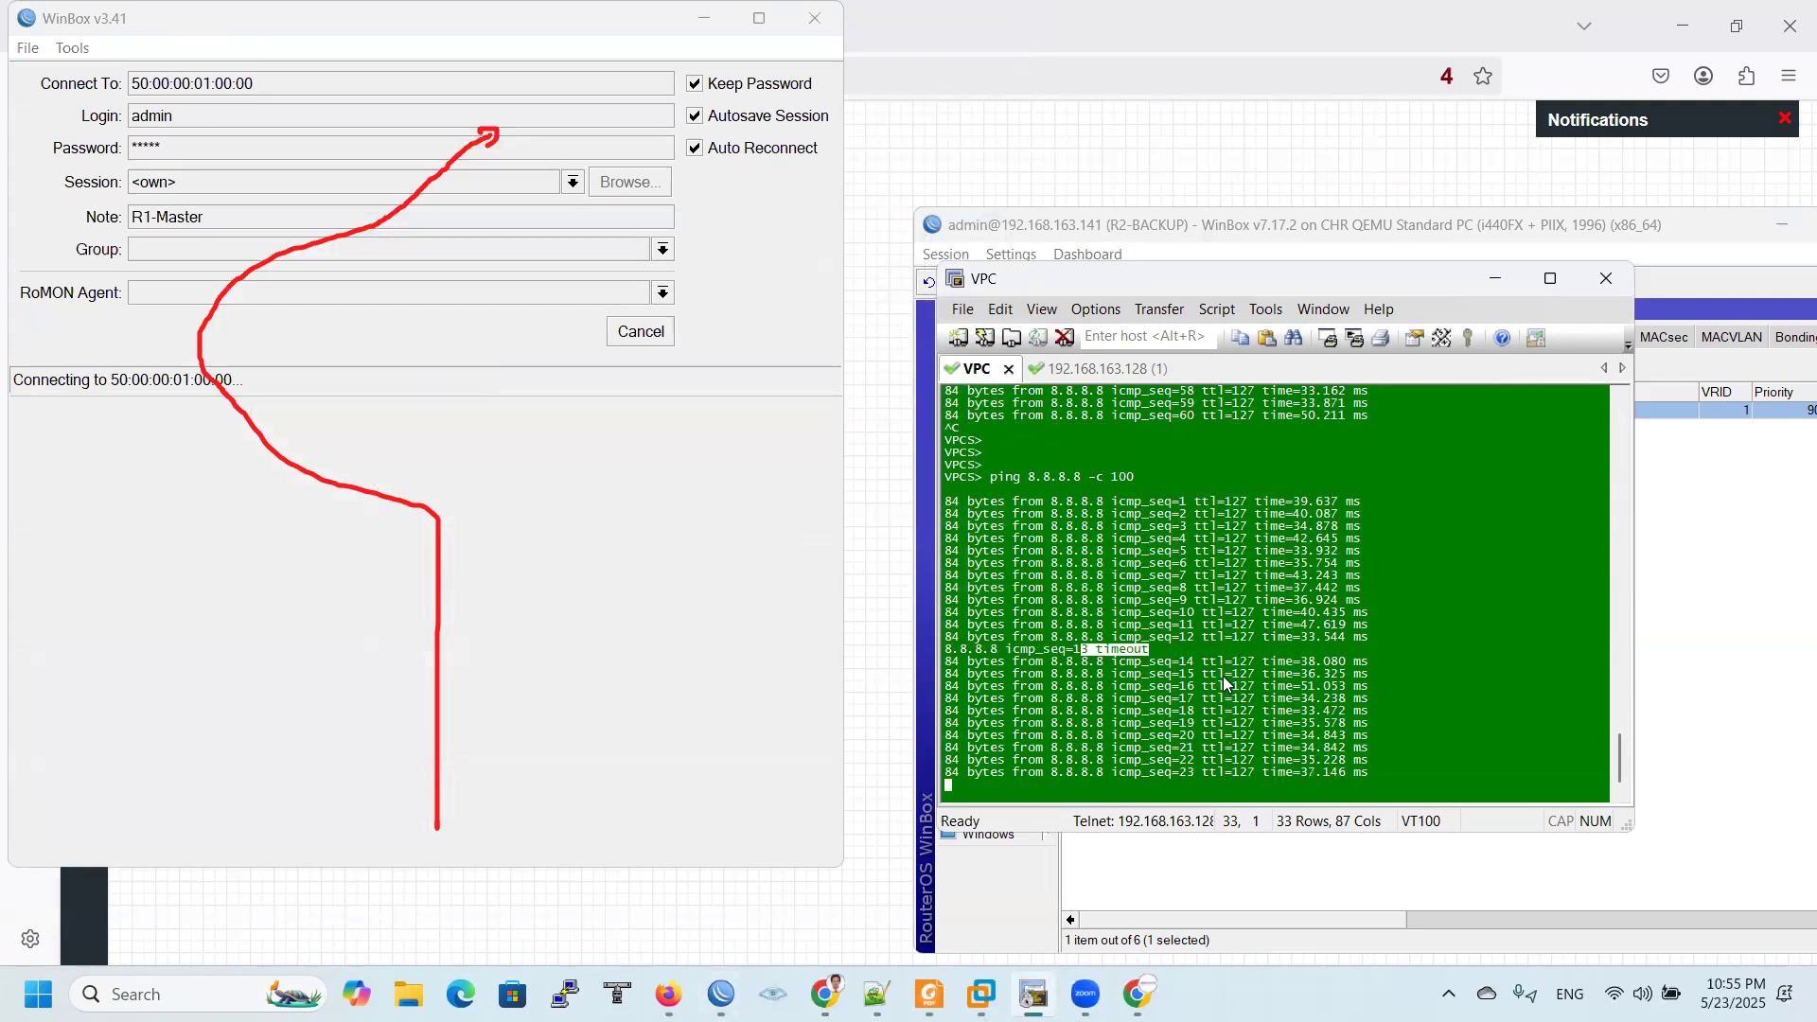
key(ctrl+c)
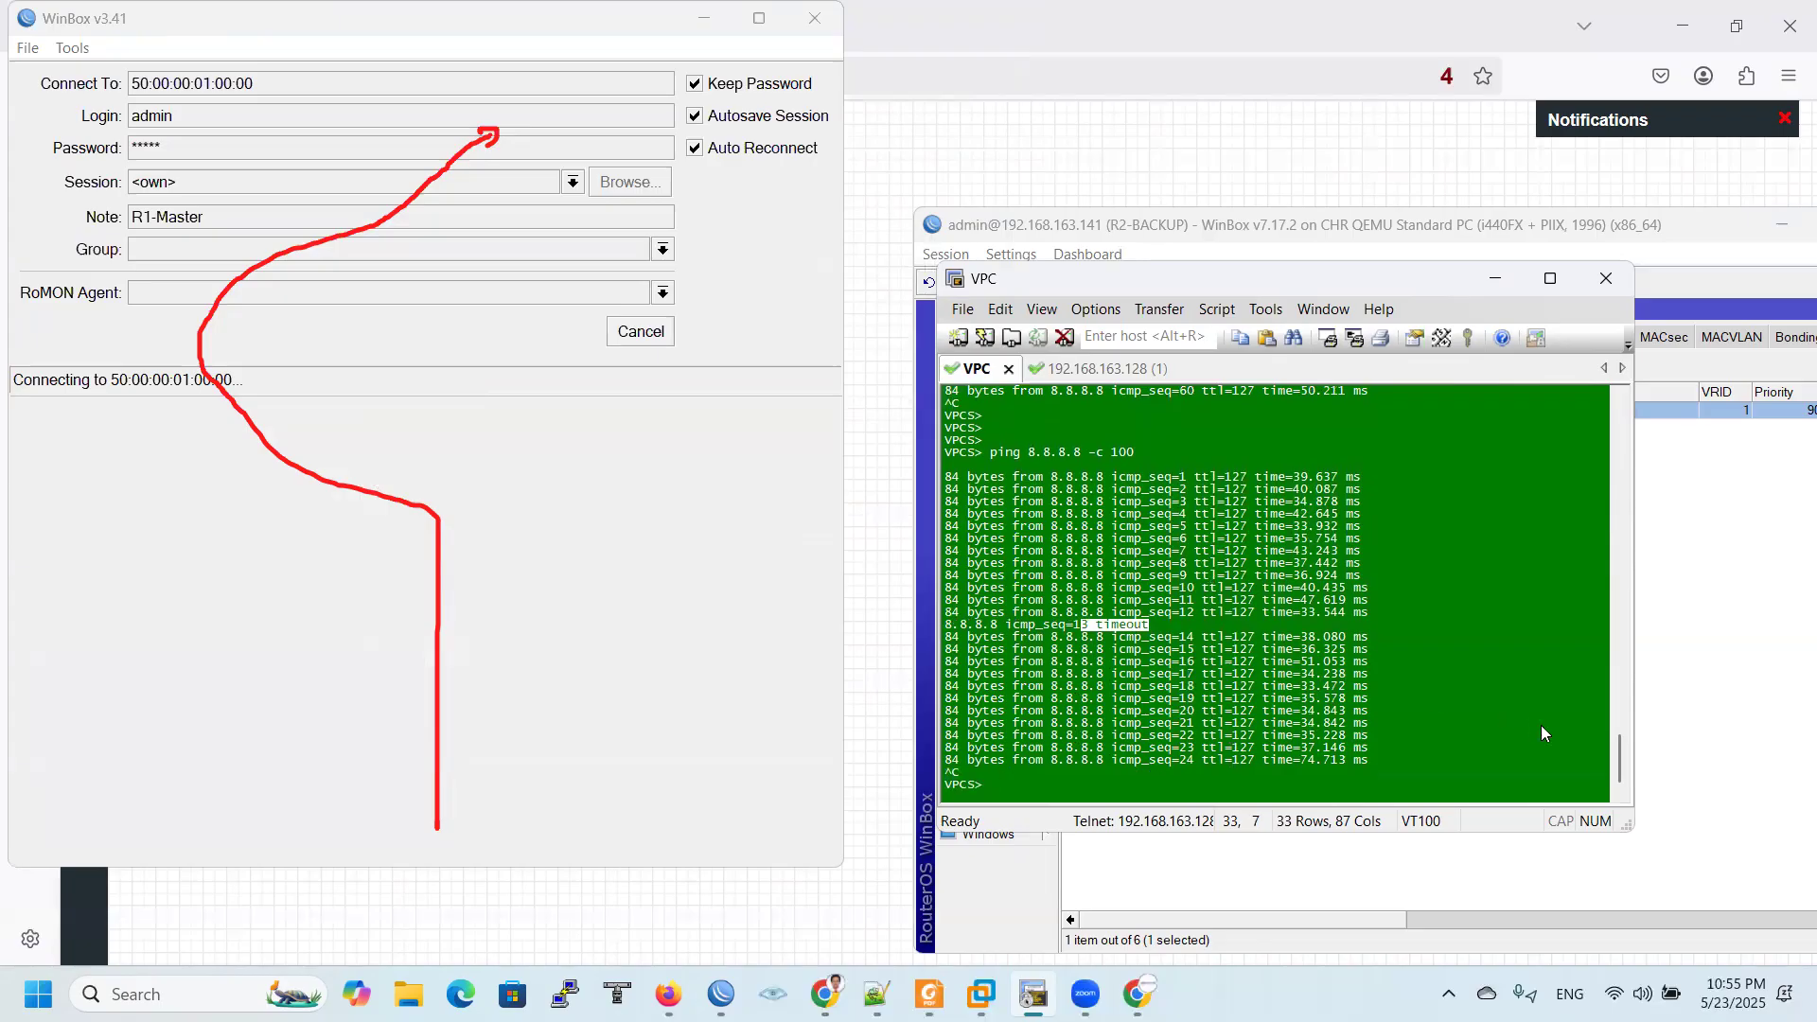
Compare the timeouts of the earlier ping run in the VPC terminal history with the latest run.
drag(1616, 757, 1621, 527)
drag(1050, 612, 1089, 638)
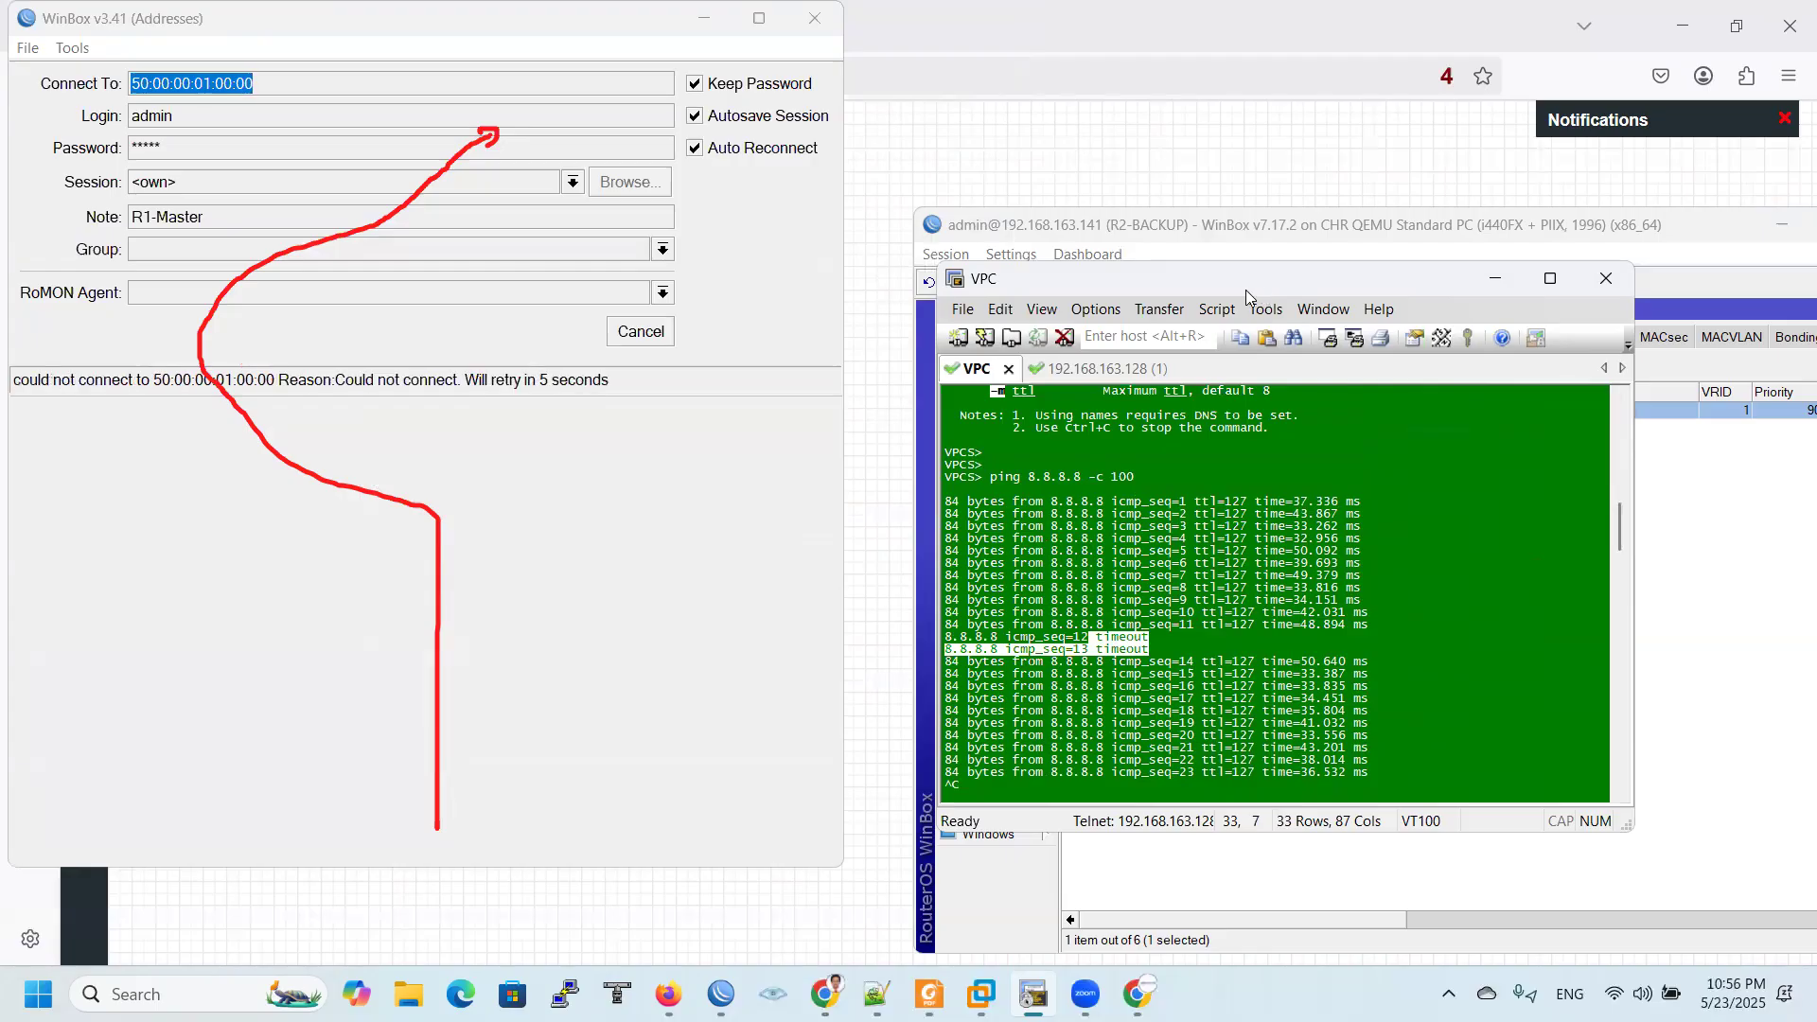
scroll(1288, 700, down, 4)
scroll(1286, 697, down, 13)
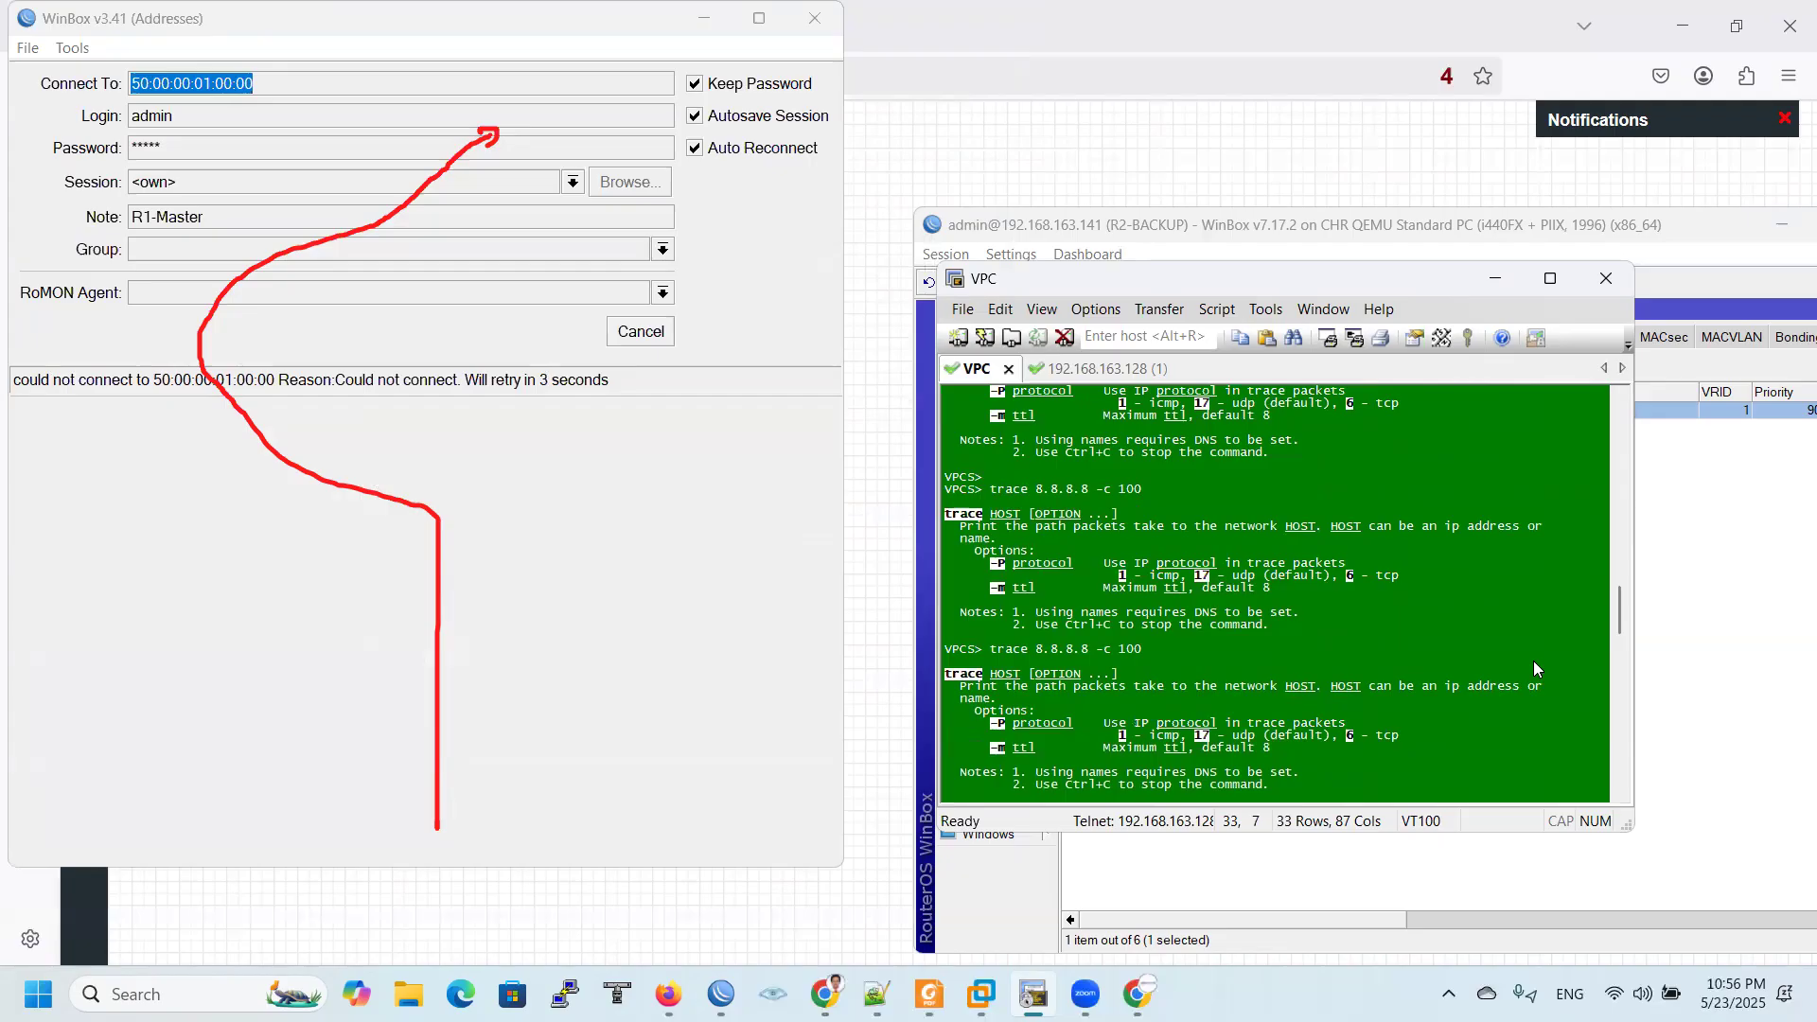
drag(1622, 604, 1621, 783)
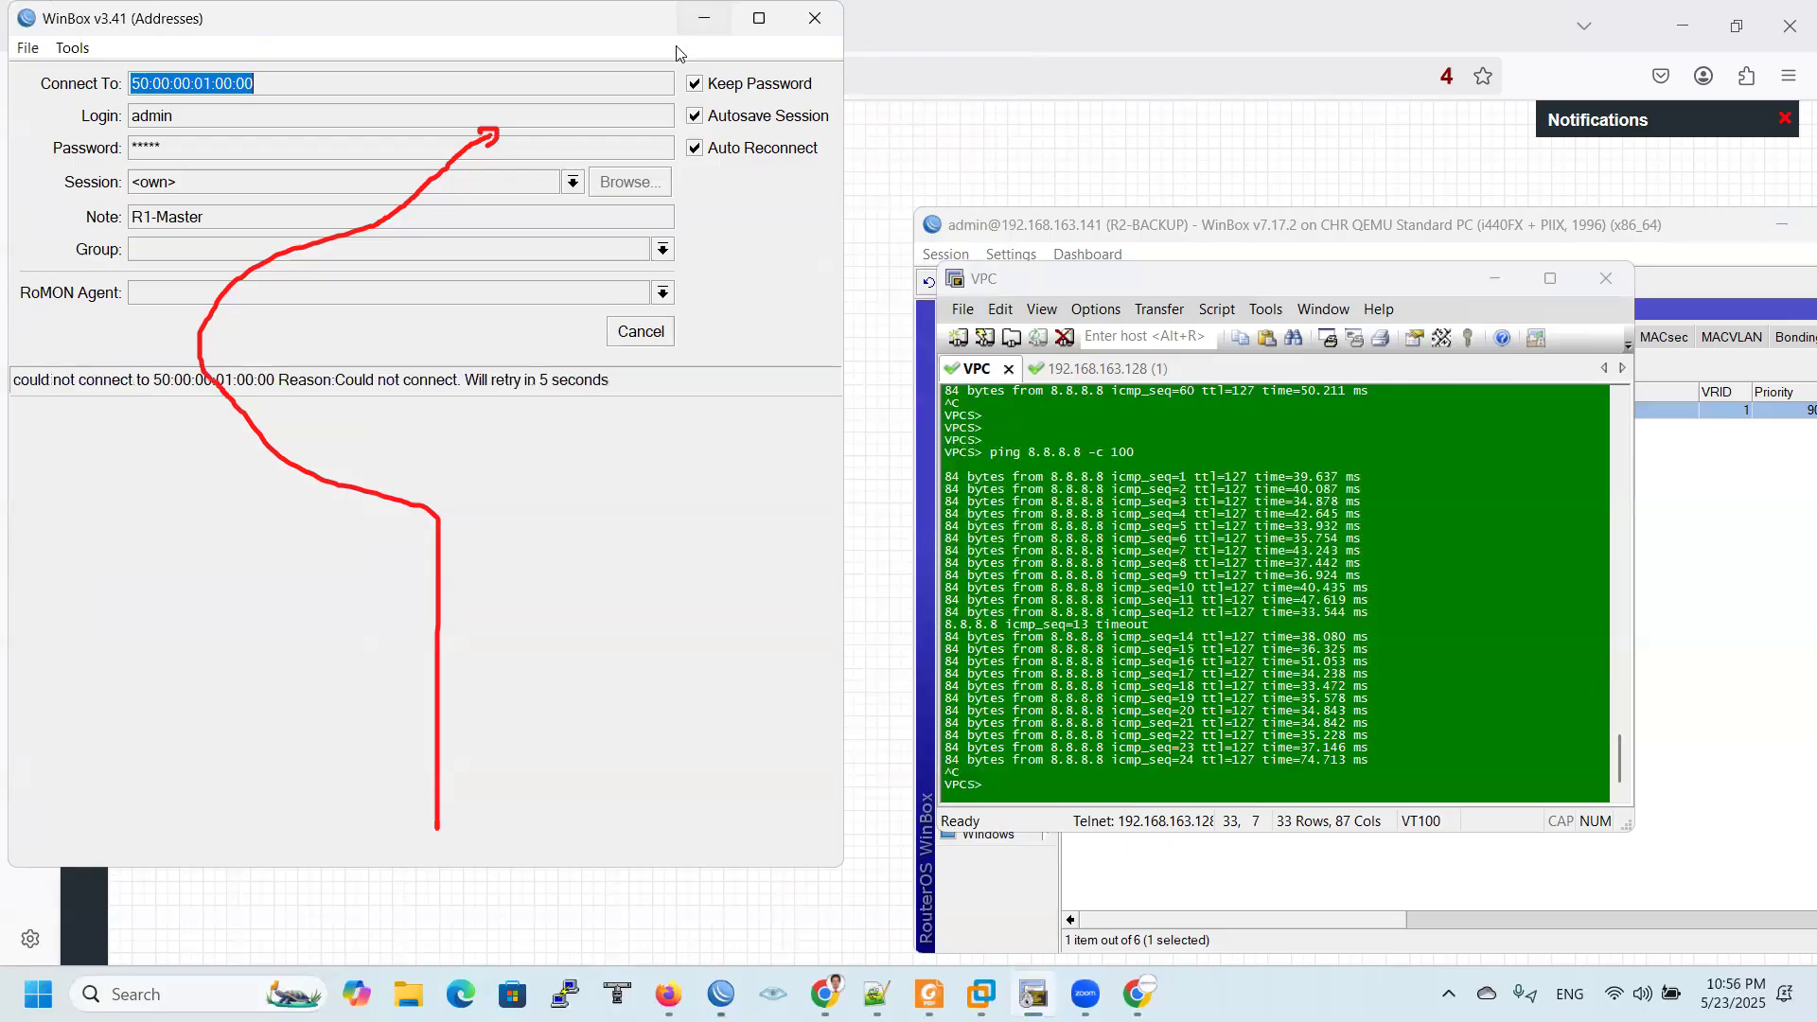
Minimize the R1-Master connection window and start the Mikrotik1 node in the EVE topology.
click(705, 18)
right_click(229, 331)
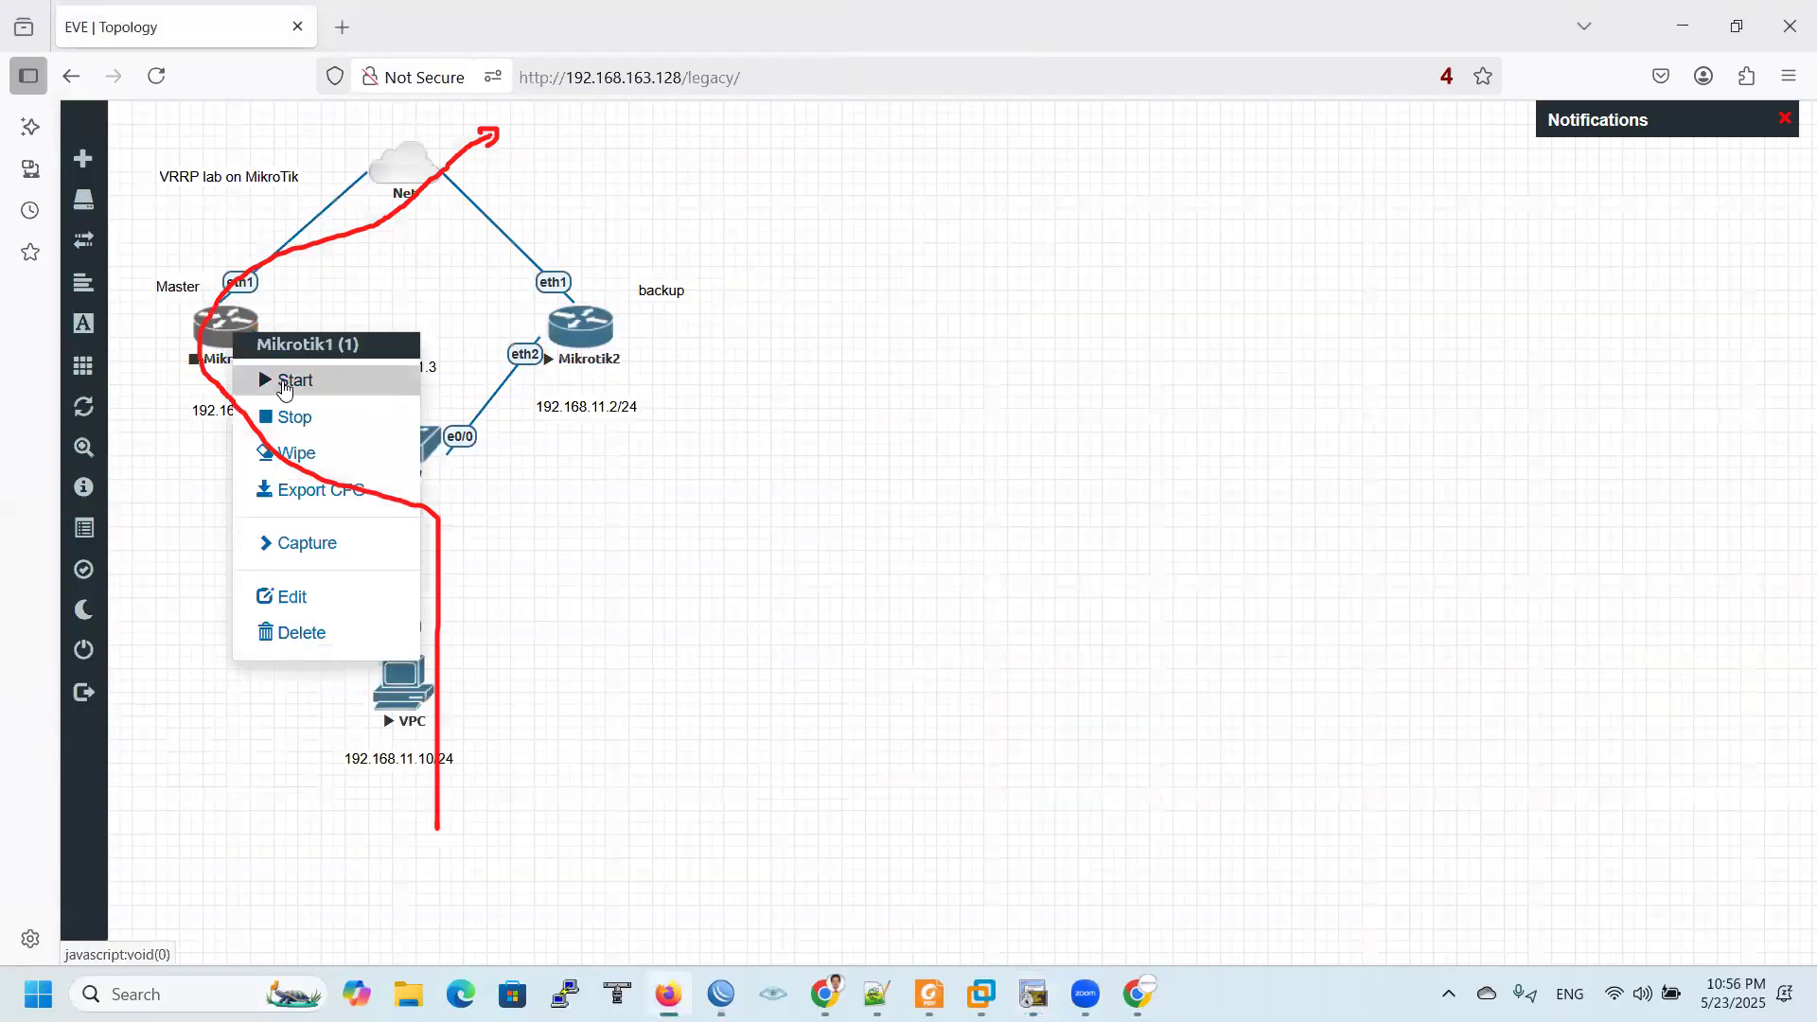
click(275, 380)
Bring up R2-BACKUP in WinBox and place it beside the topology to watch the VRRP role of vrrp1.
mouse_move(721, 993)
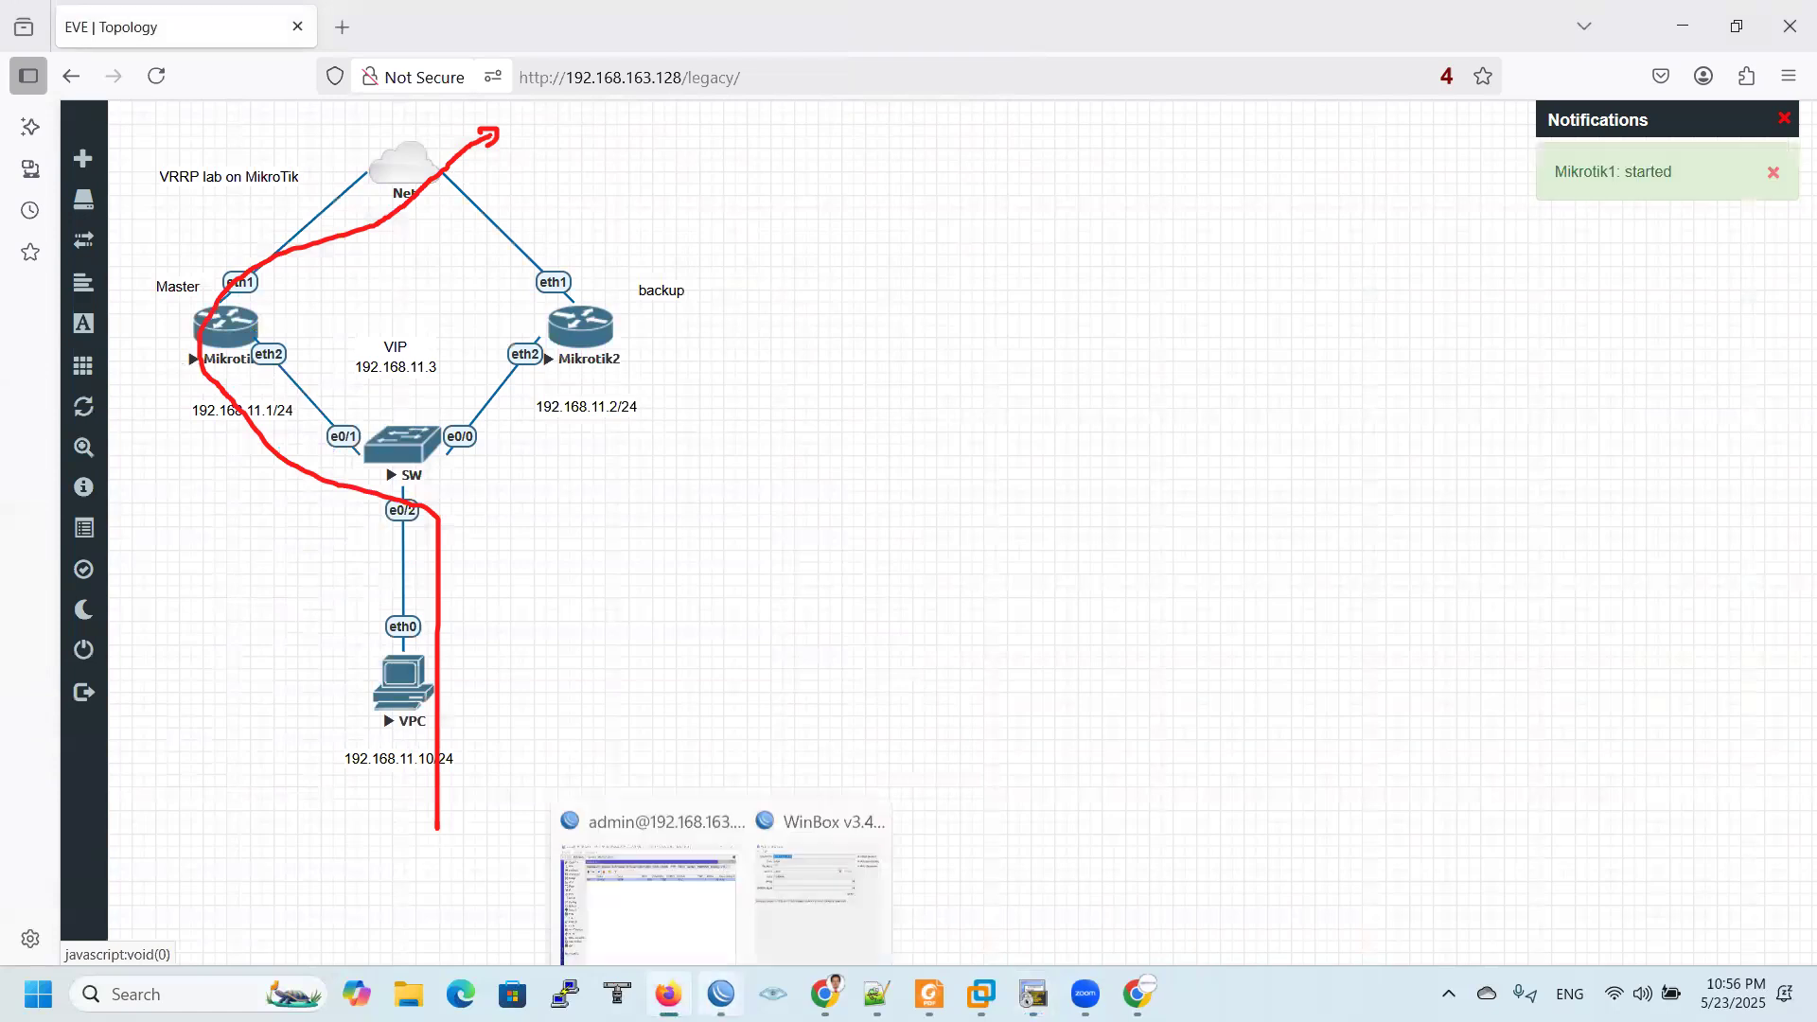
click(678, 900)
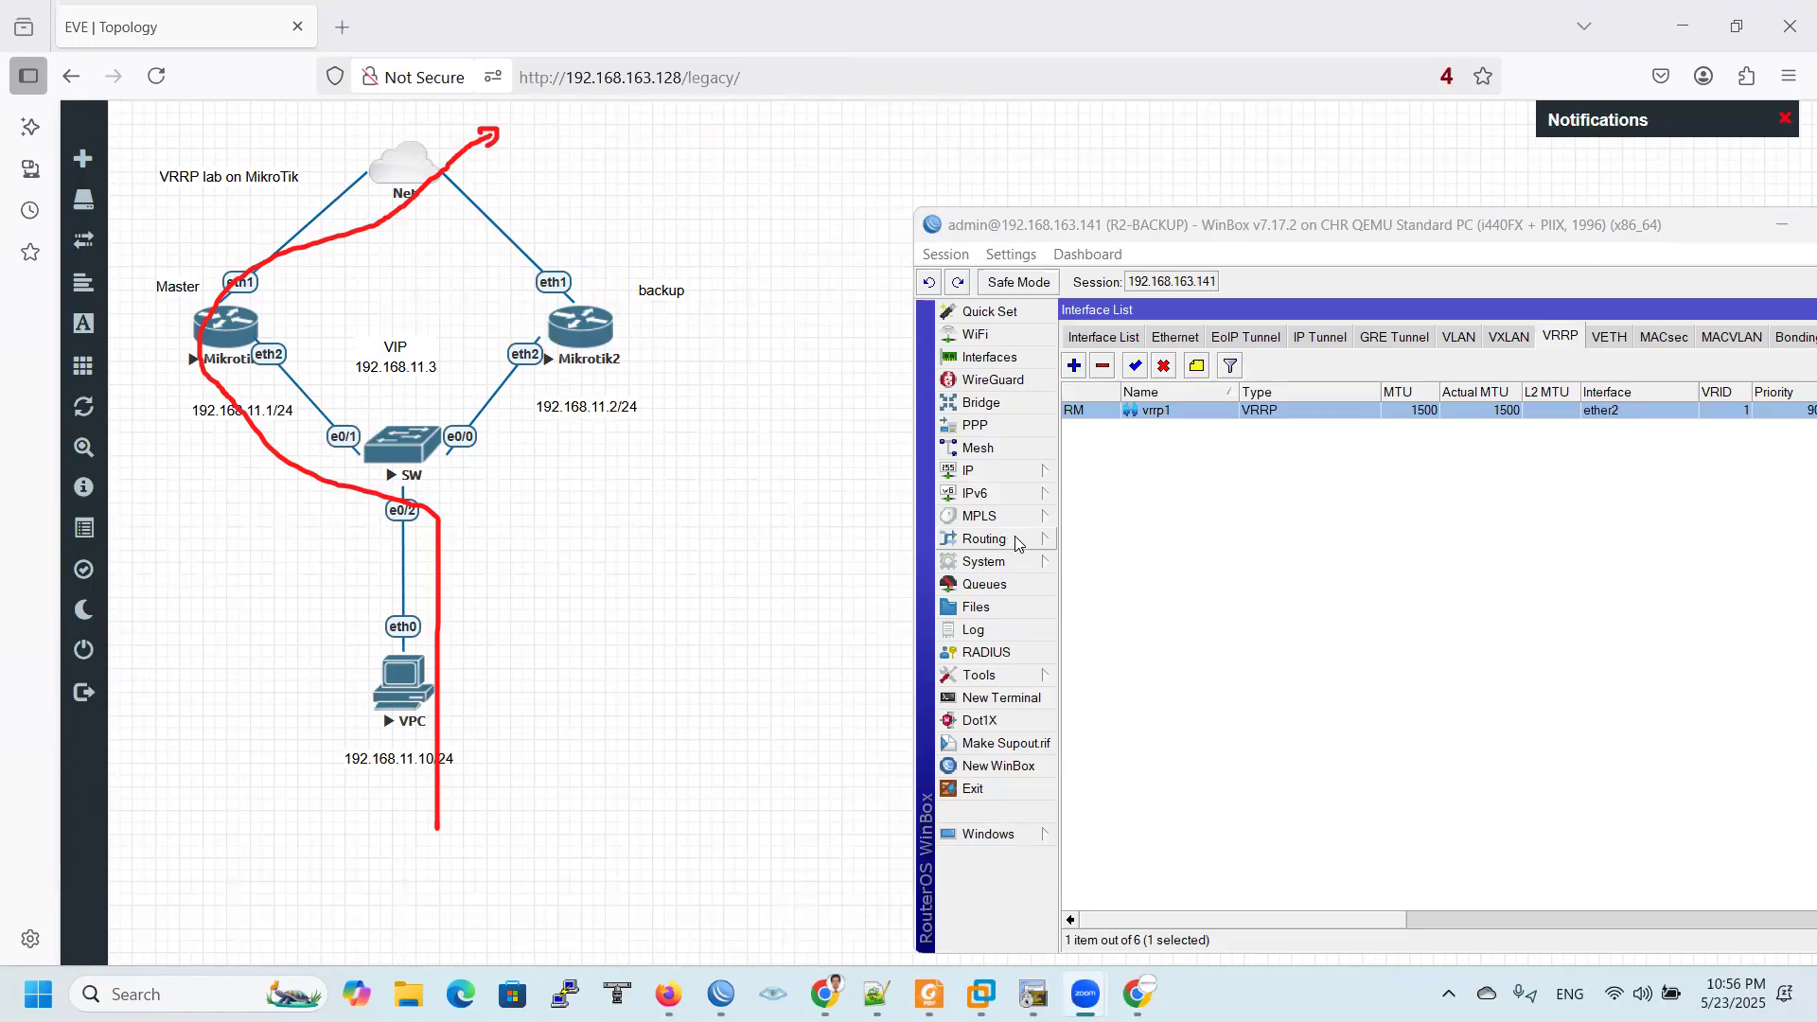
click(1219, 225)
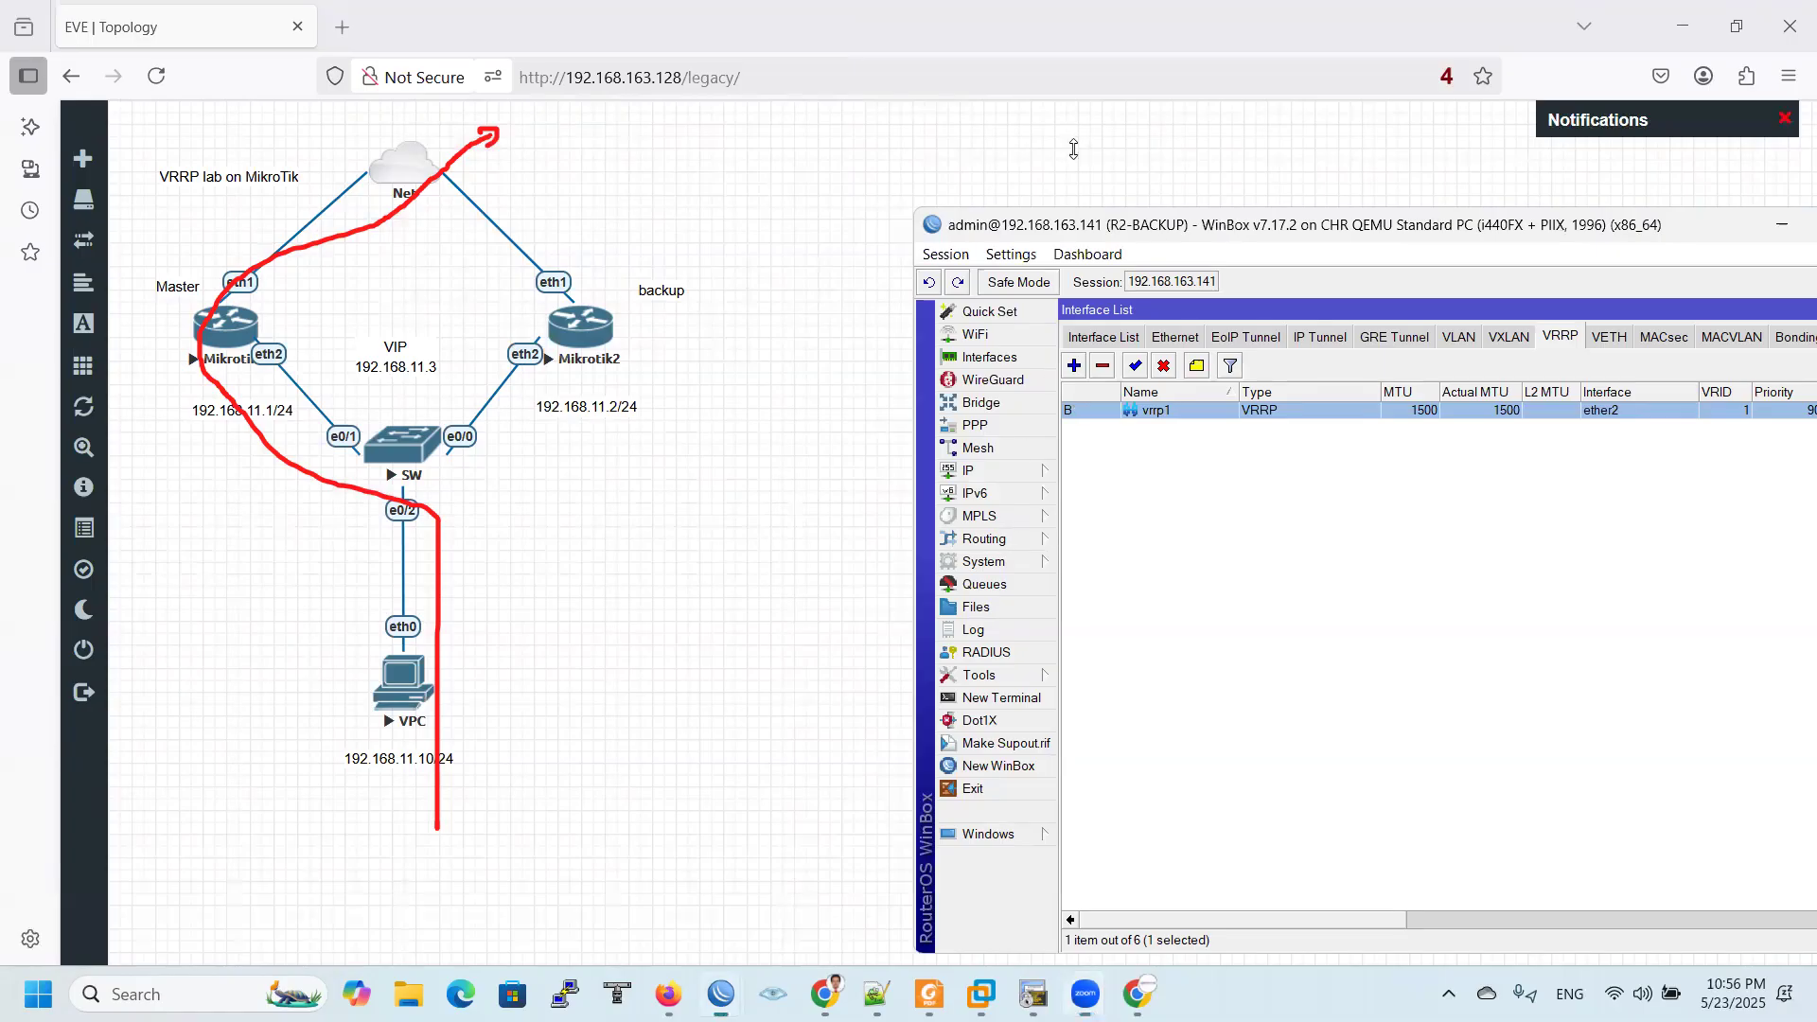
drag(1219, 225, 1087, 203)
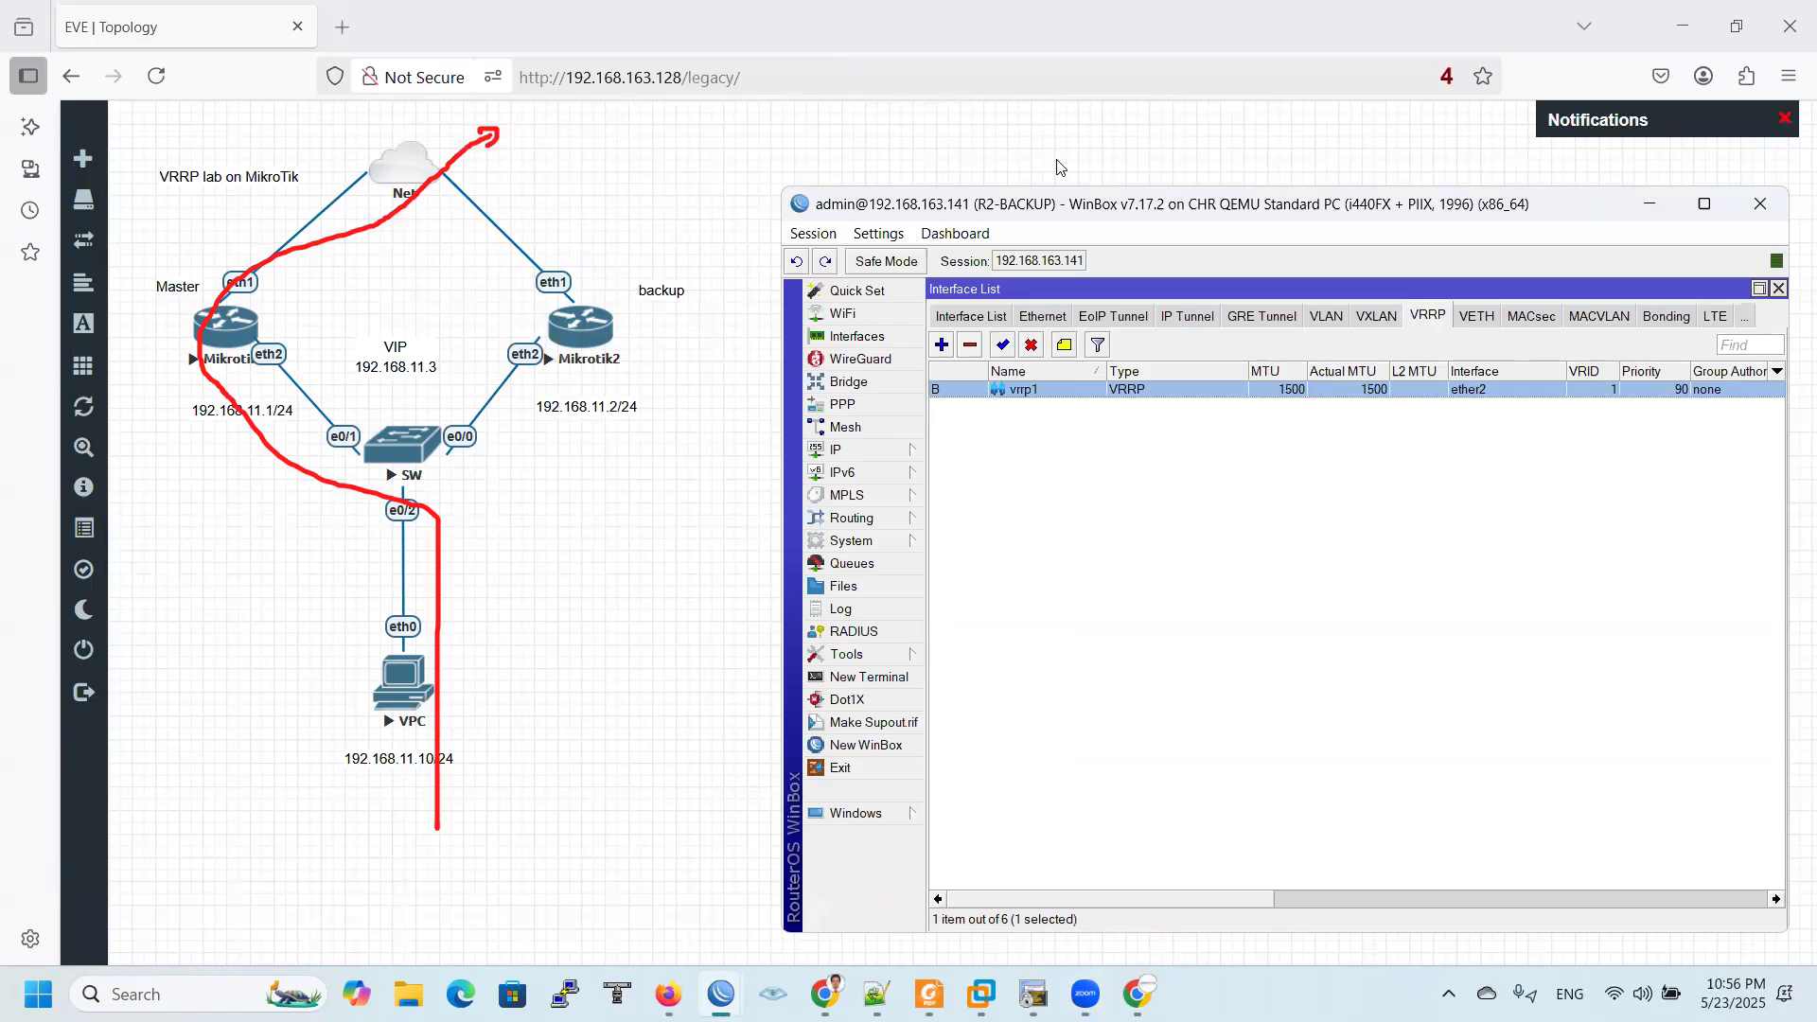
click(1059, 167)
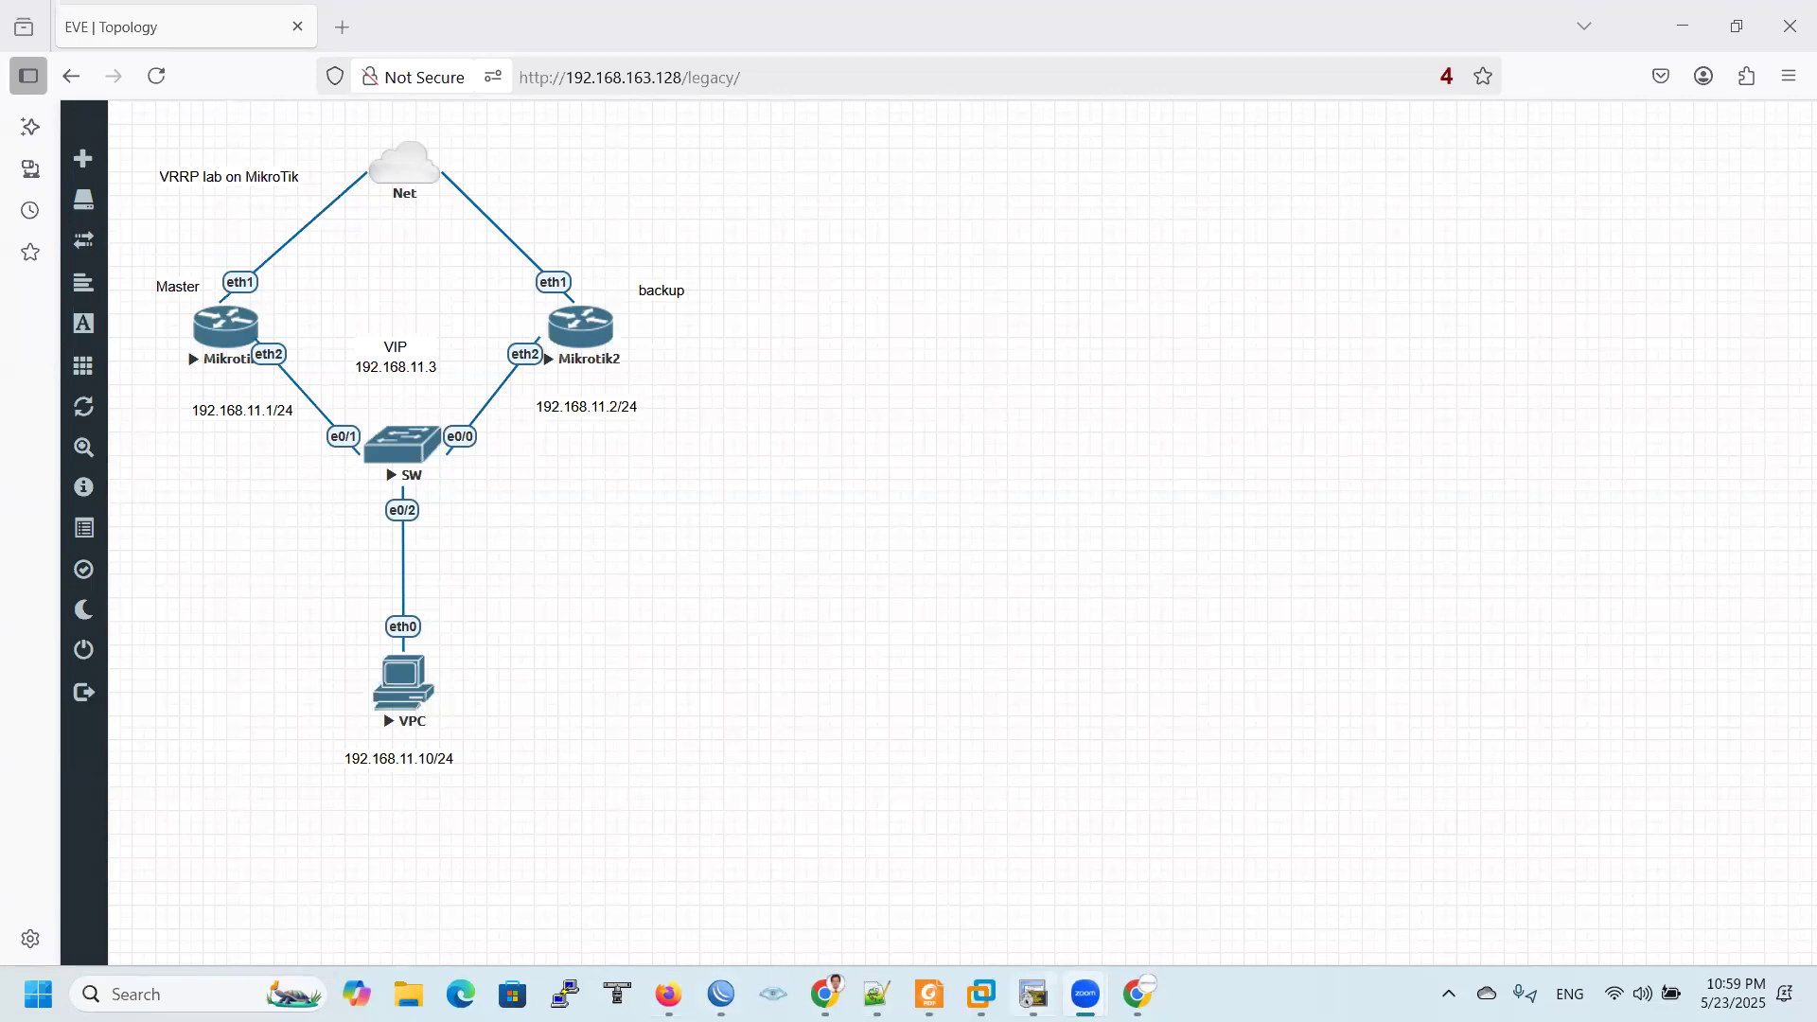
Review the timeouts of the latest and the earlier ping runs in the VPC terminal.
click(1034, 994)
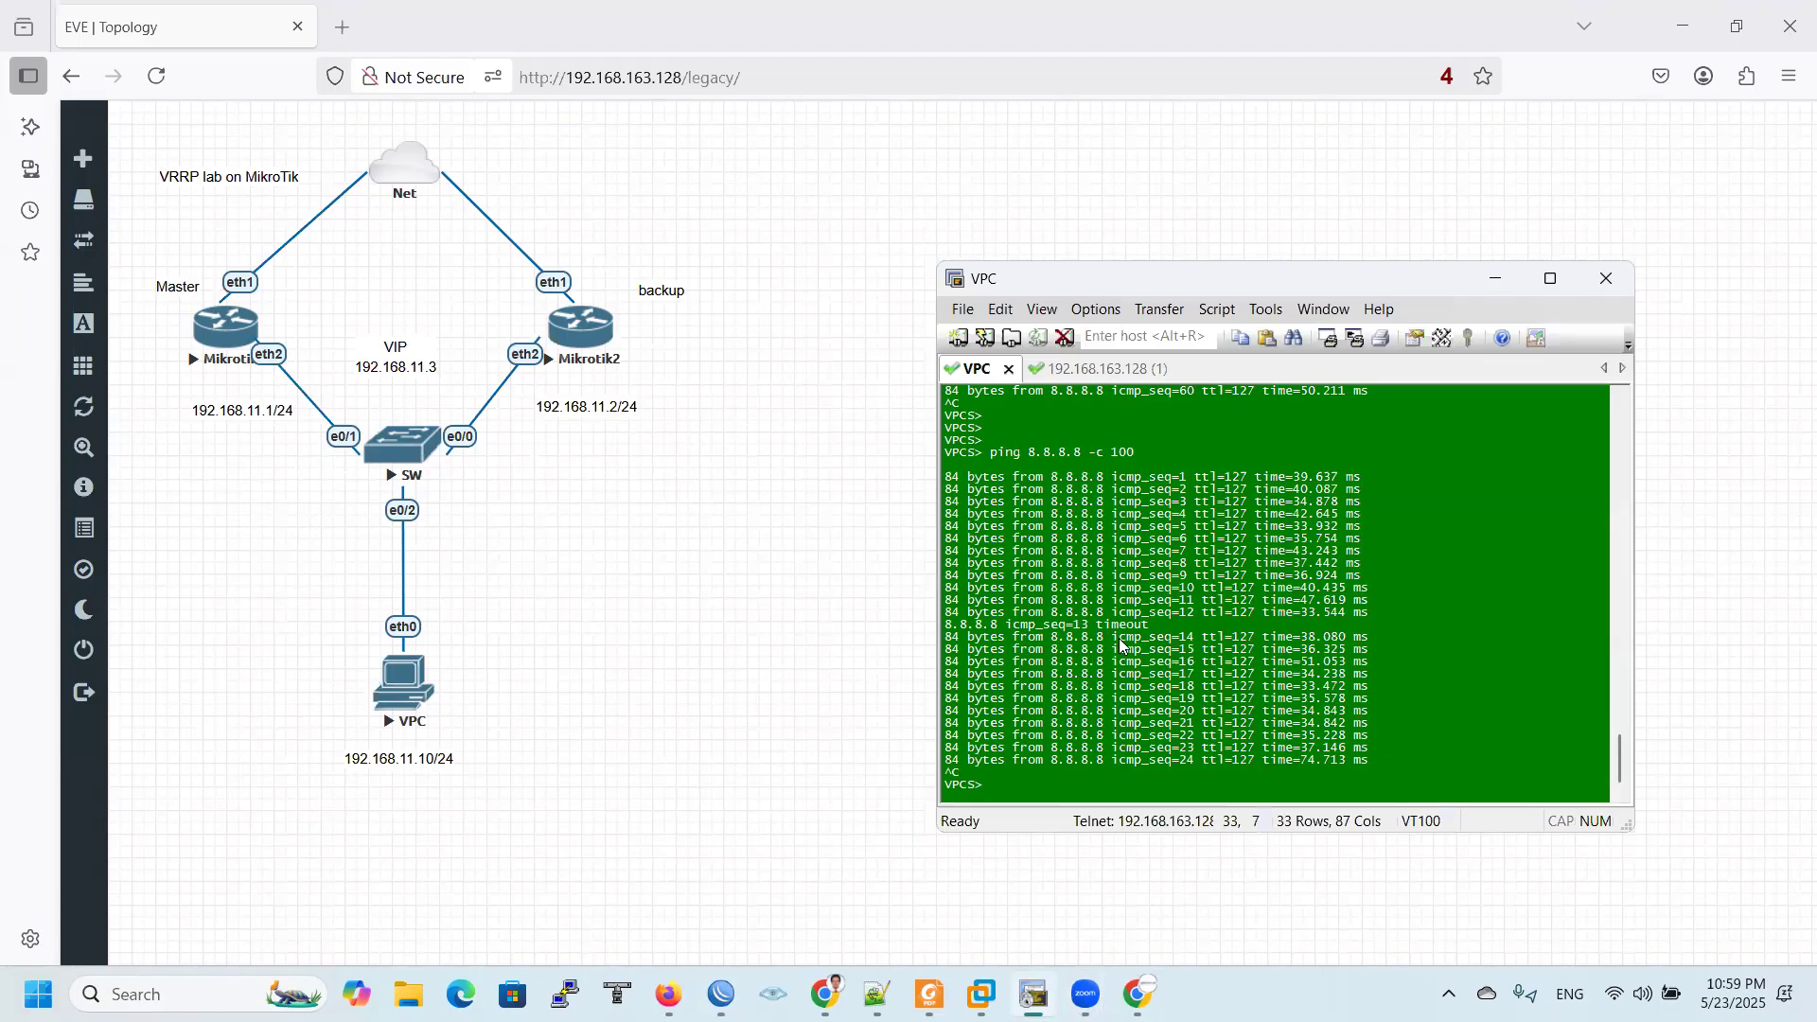
drag(1178, 630, 1038, 626)
scroll(1200, 639, up, 15)
scroll(1200, 639, up, 15)
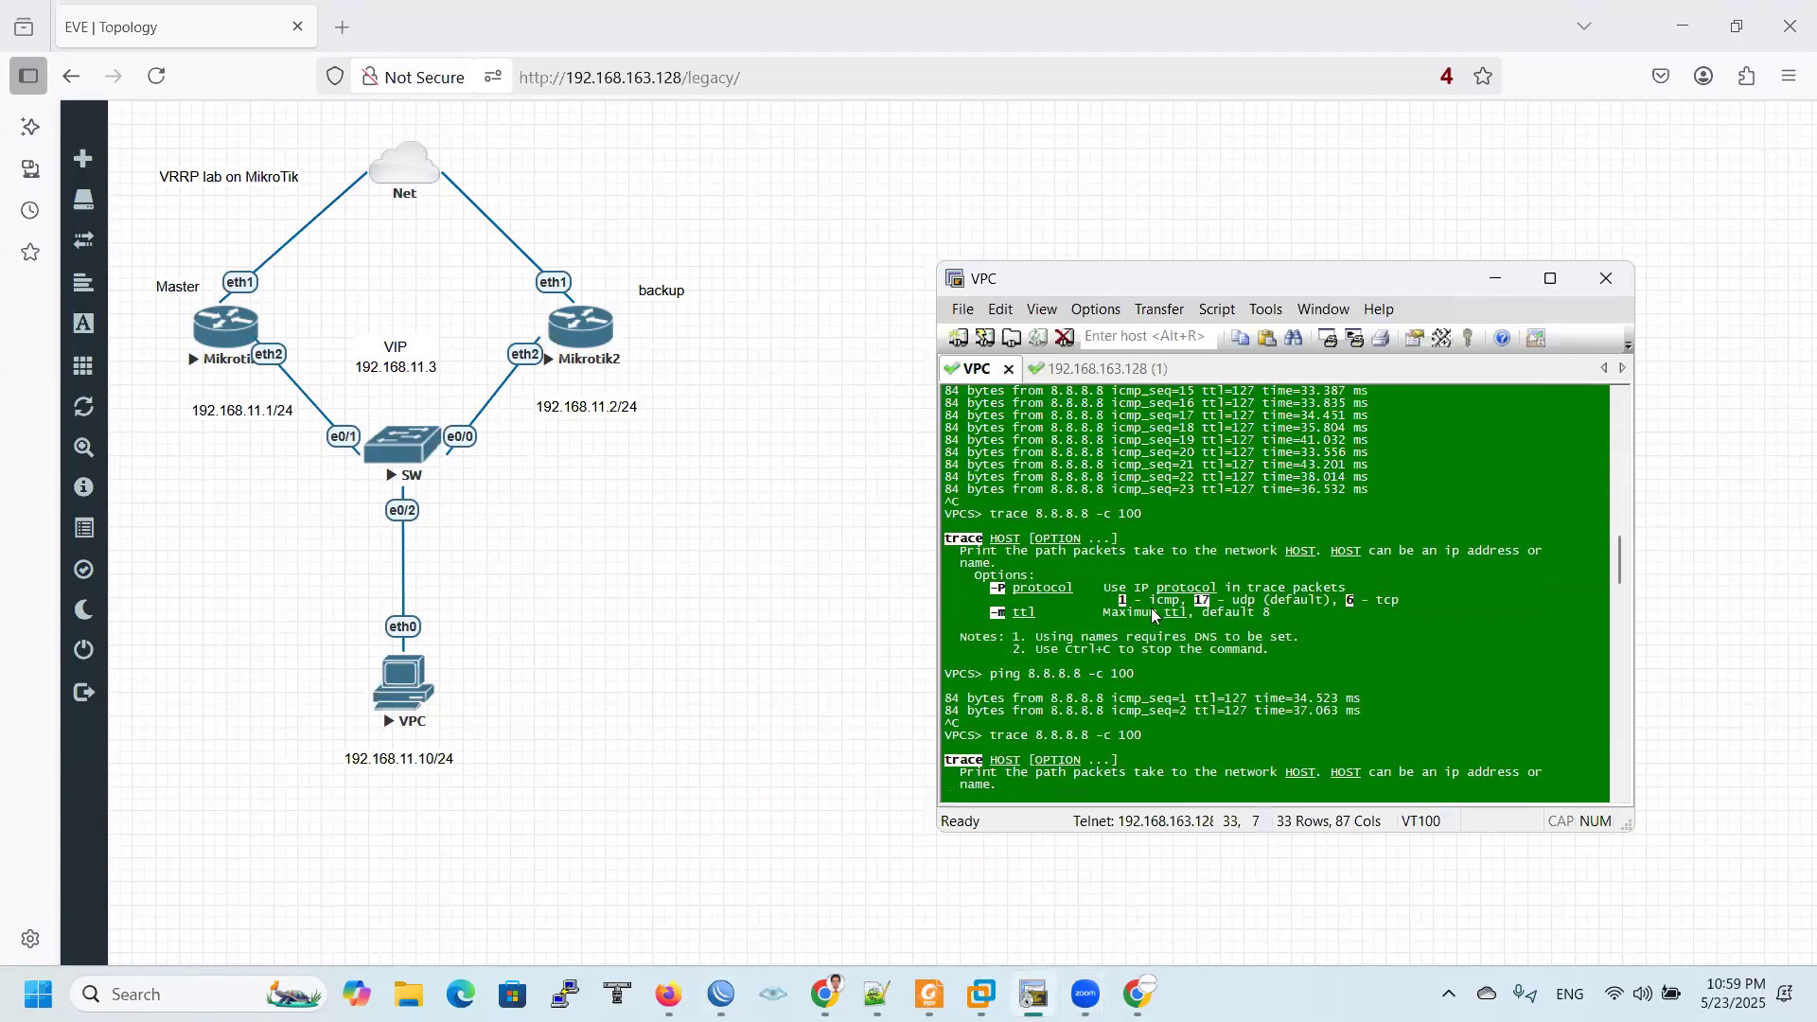
scroll(1155, 615, up, 9)
drag(1177, 705, 1088, 674)
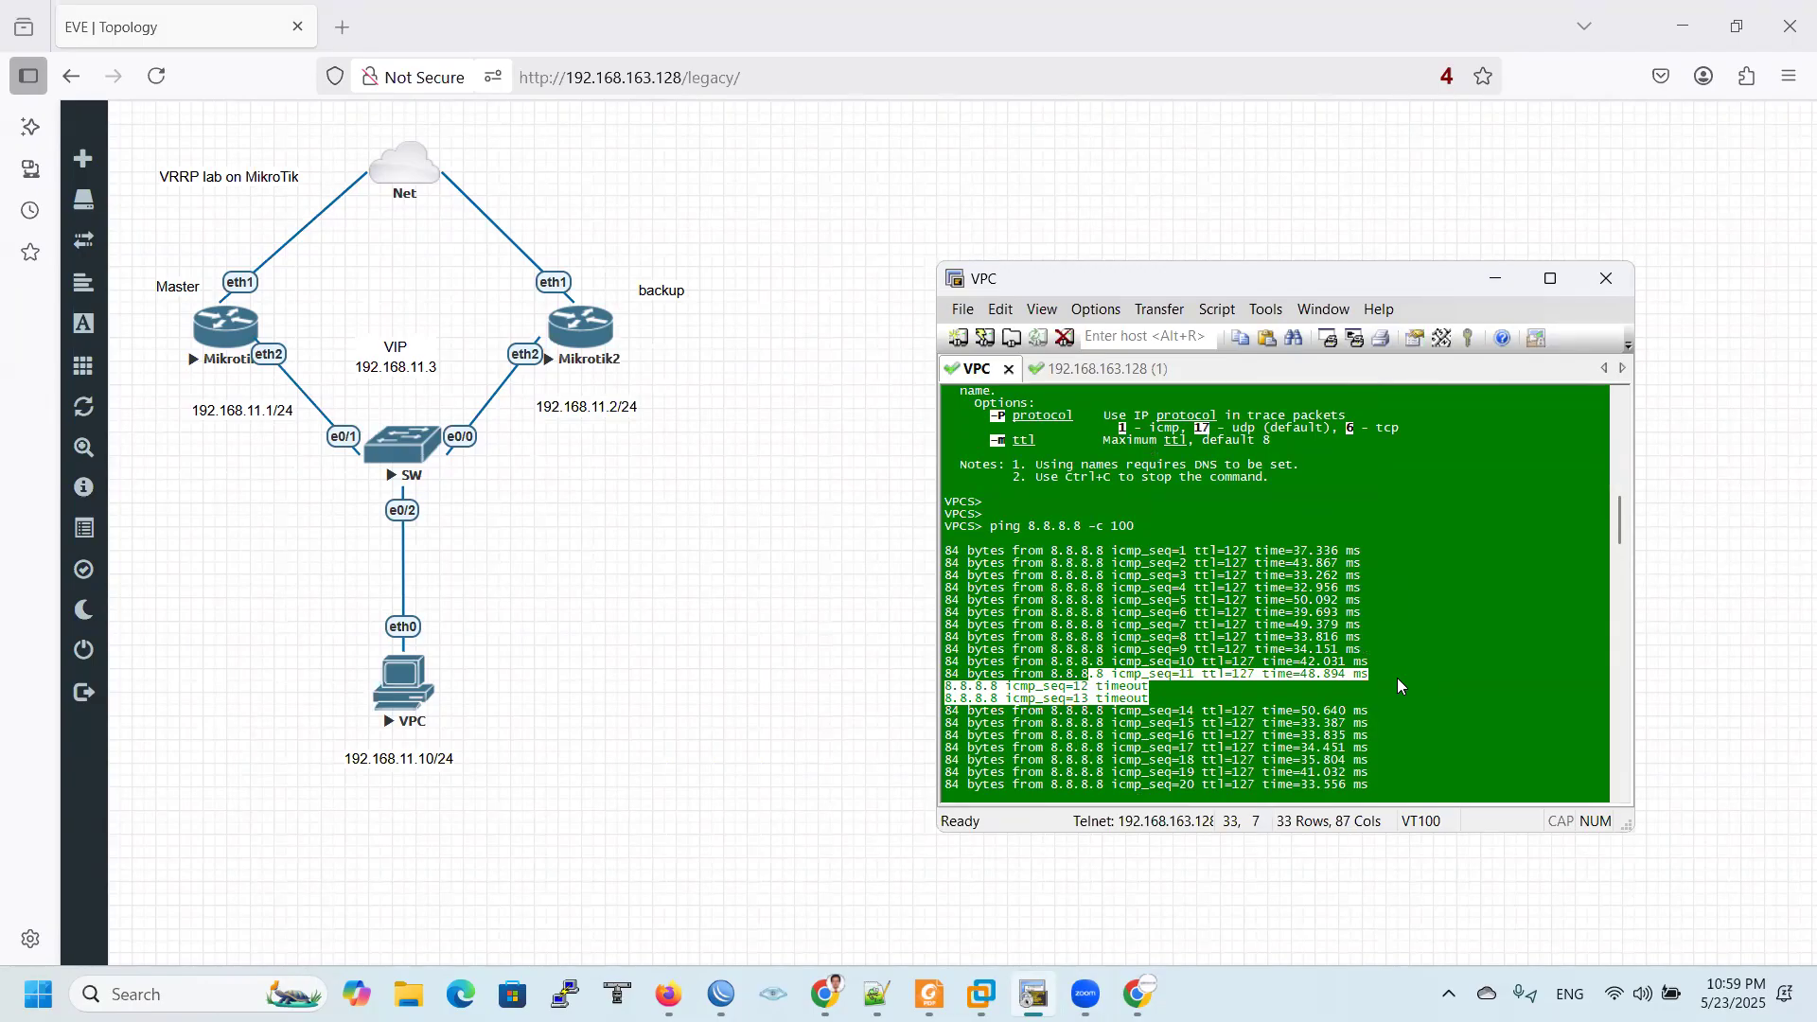
Review the vrrp1 settings on R1-Master beside the topology, then clear the WinBox and VPC windows off the topology.
mouse_move(721, 994)
click(822, 895)
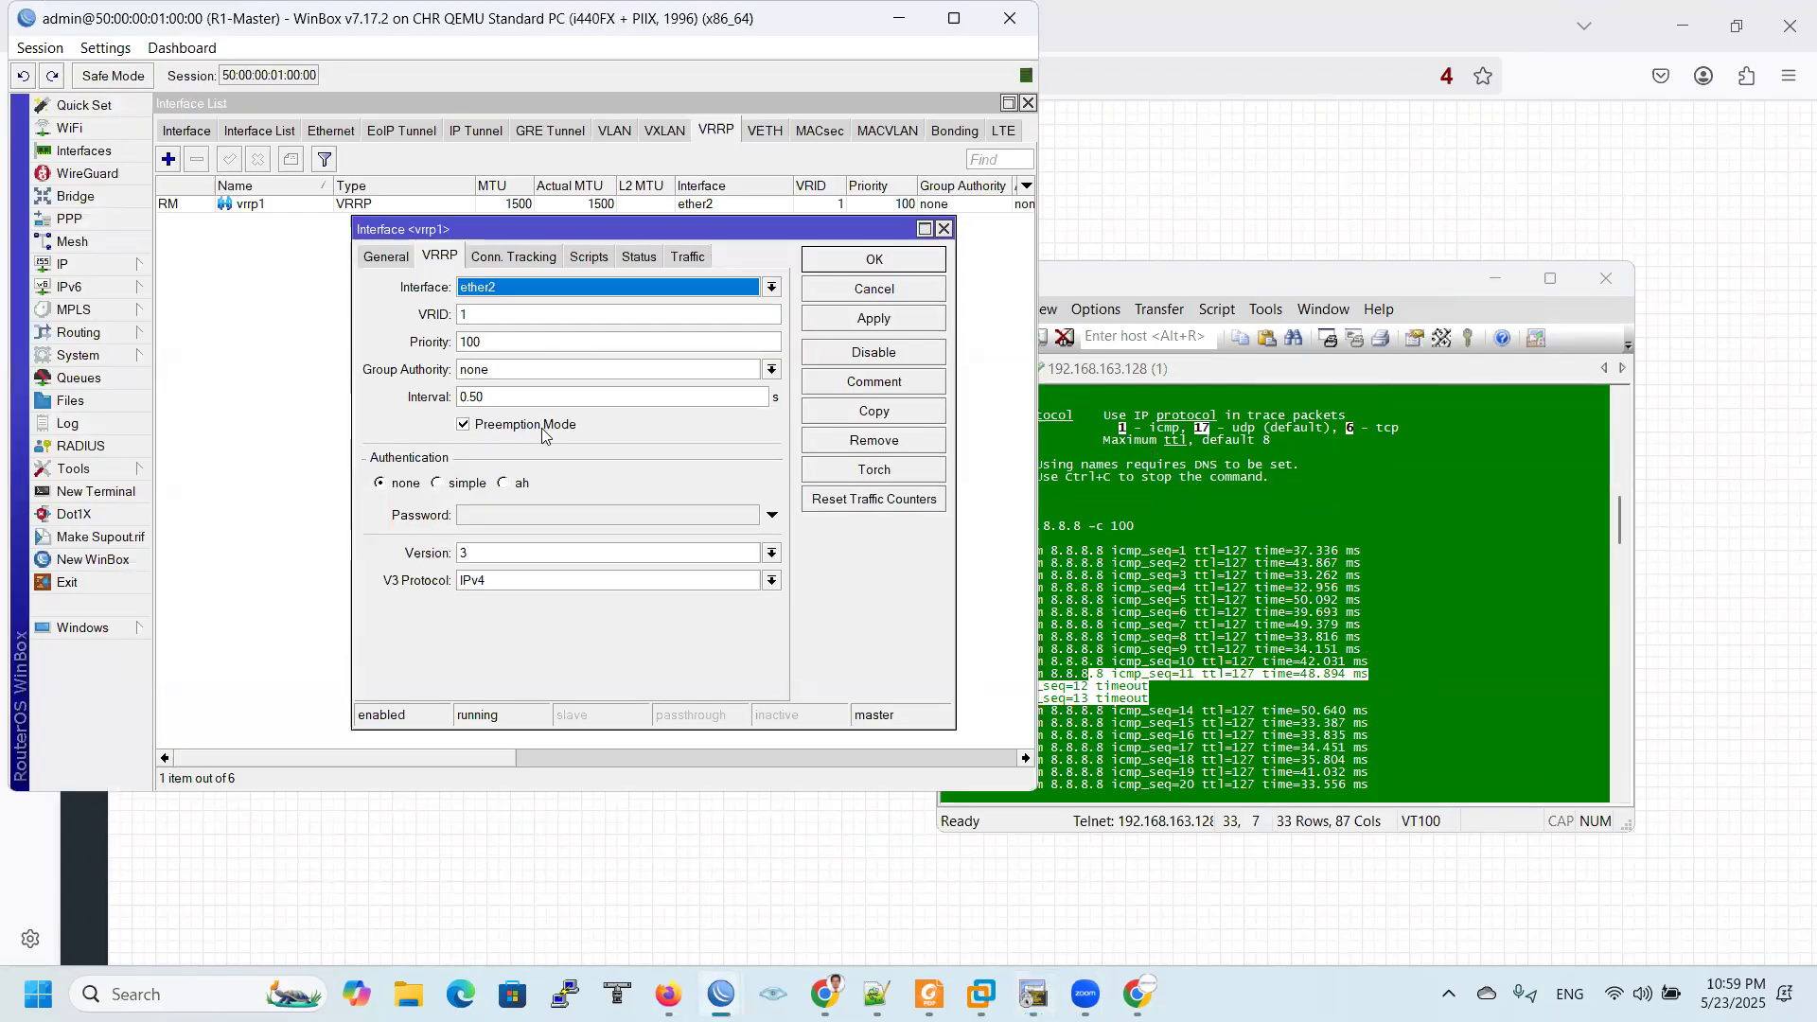
drag(343, 30, 1122, 127)
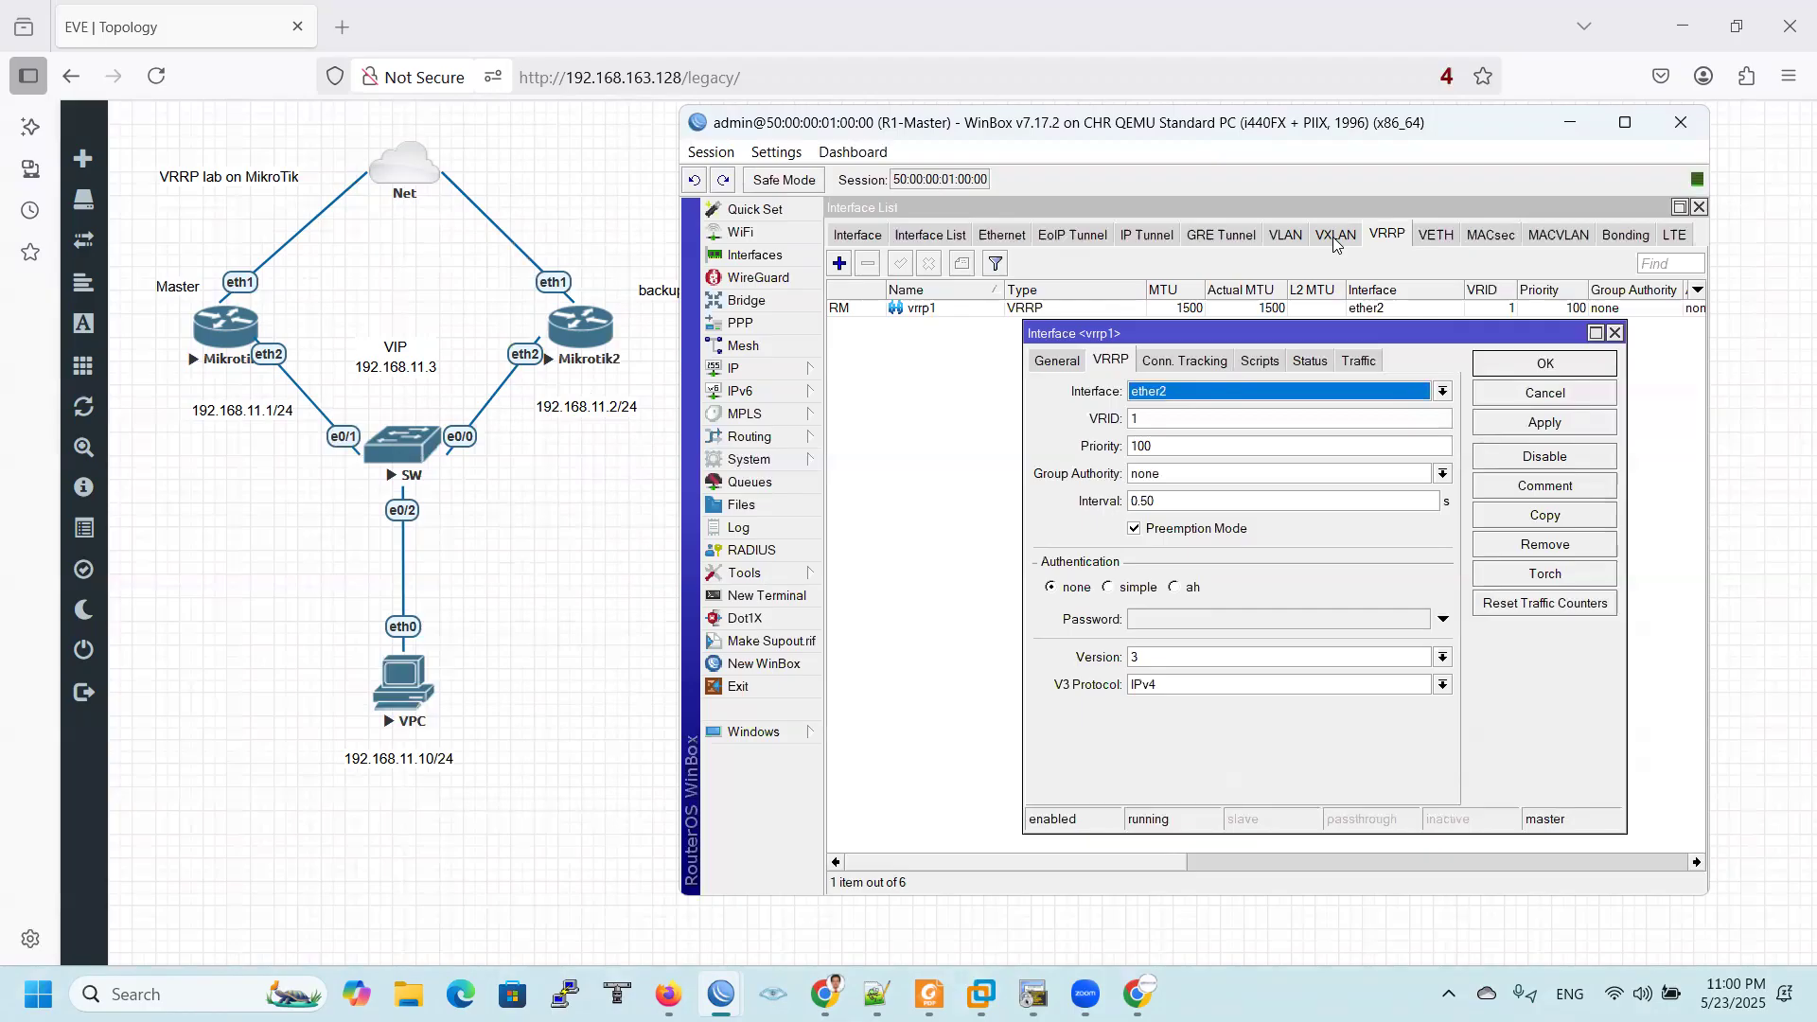
click(1569, 127)
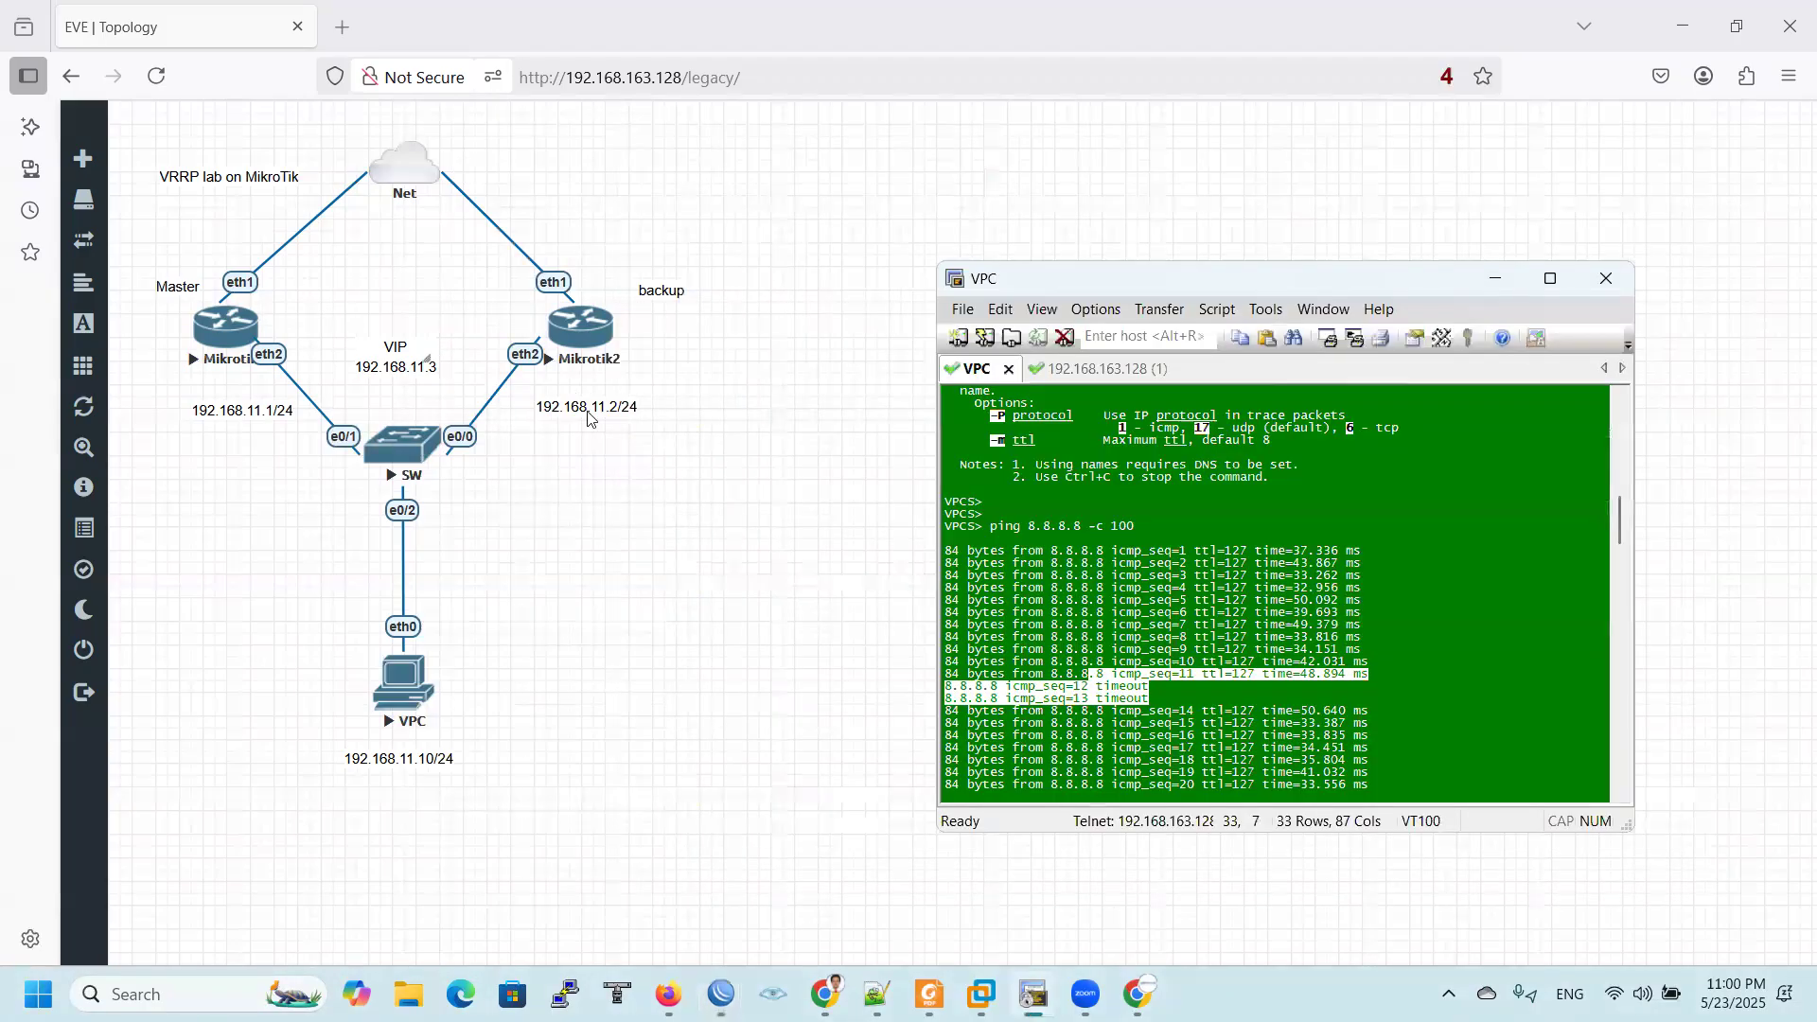
click(1495, 278)
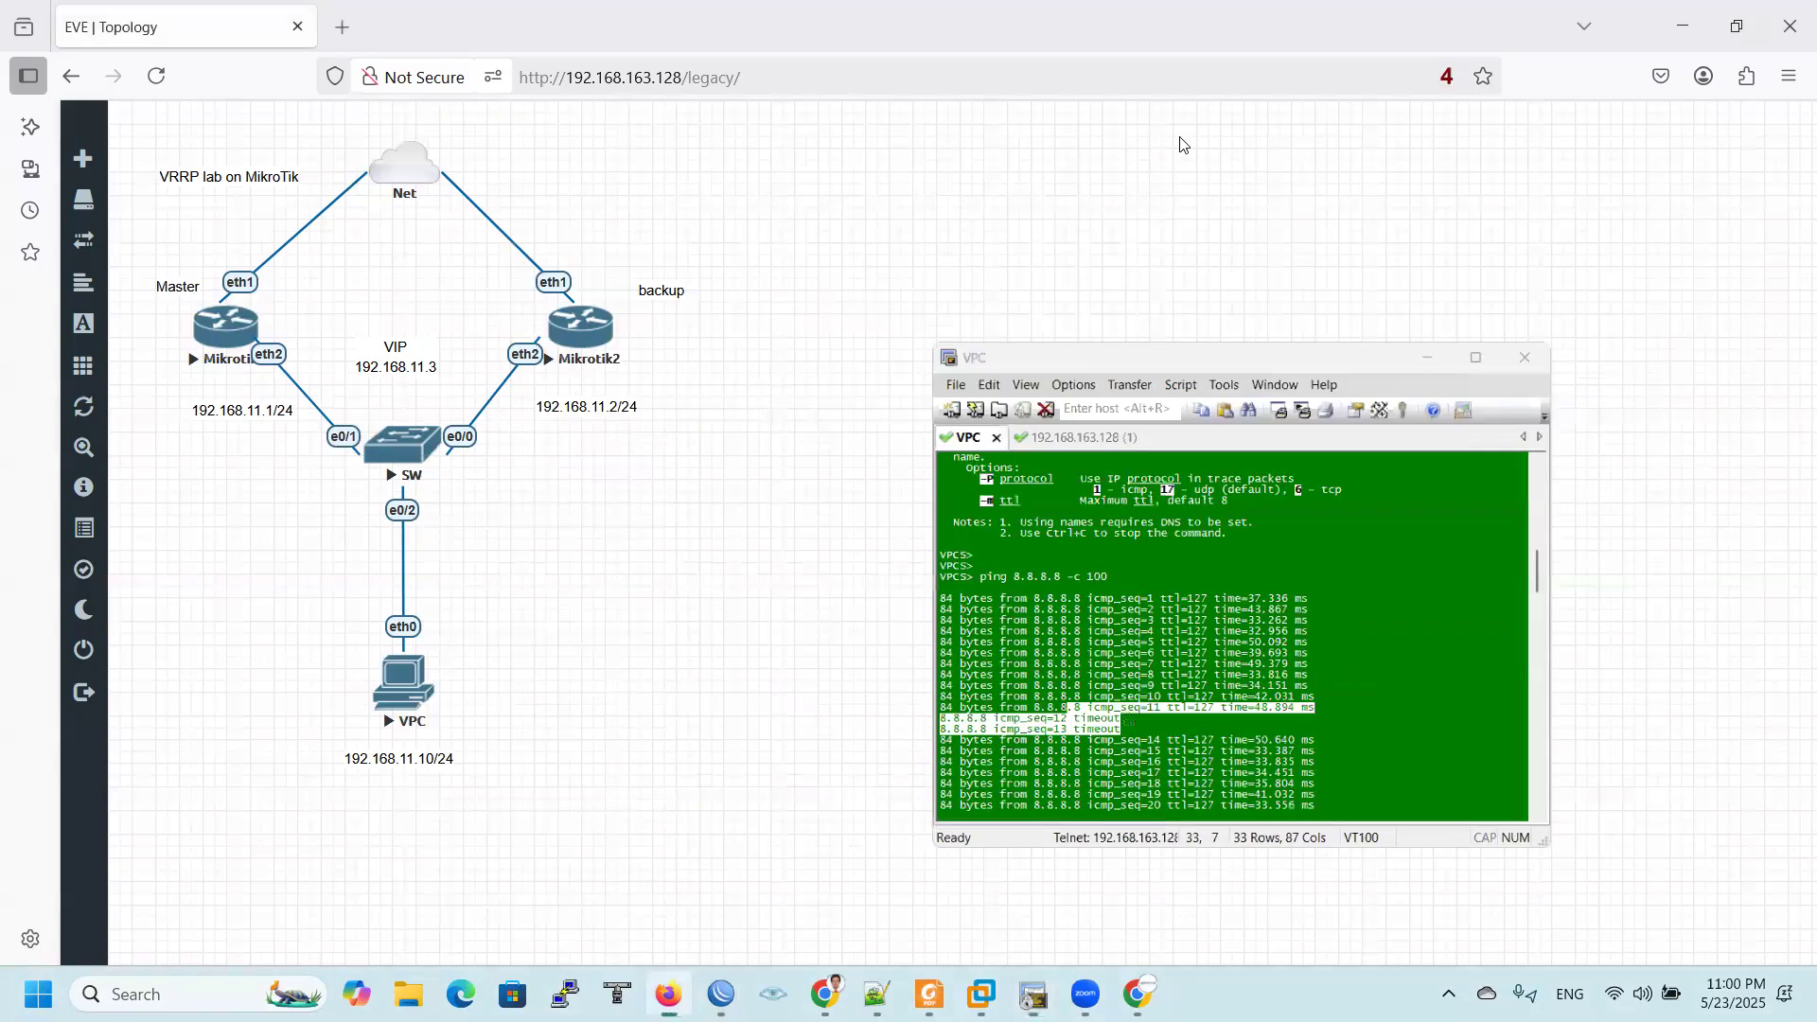
drag(163, 305, 246, 306)
mouse_move(648, 321)
mouse_down()
mouse_move(741, 324)
mouse_move(701, 379)
mouse_up()
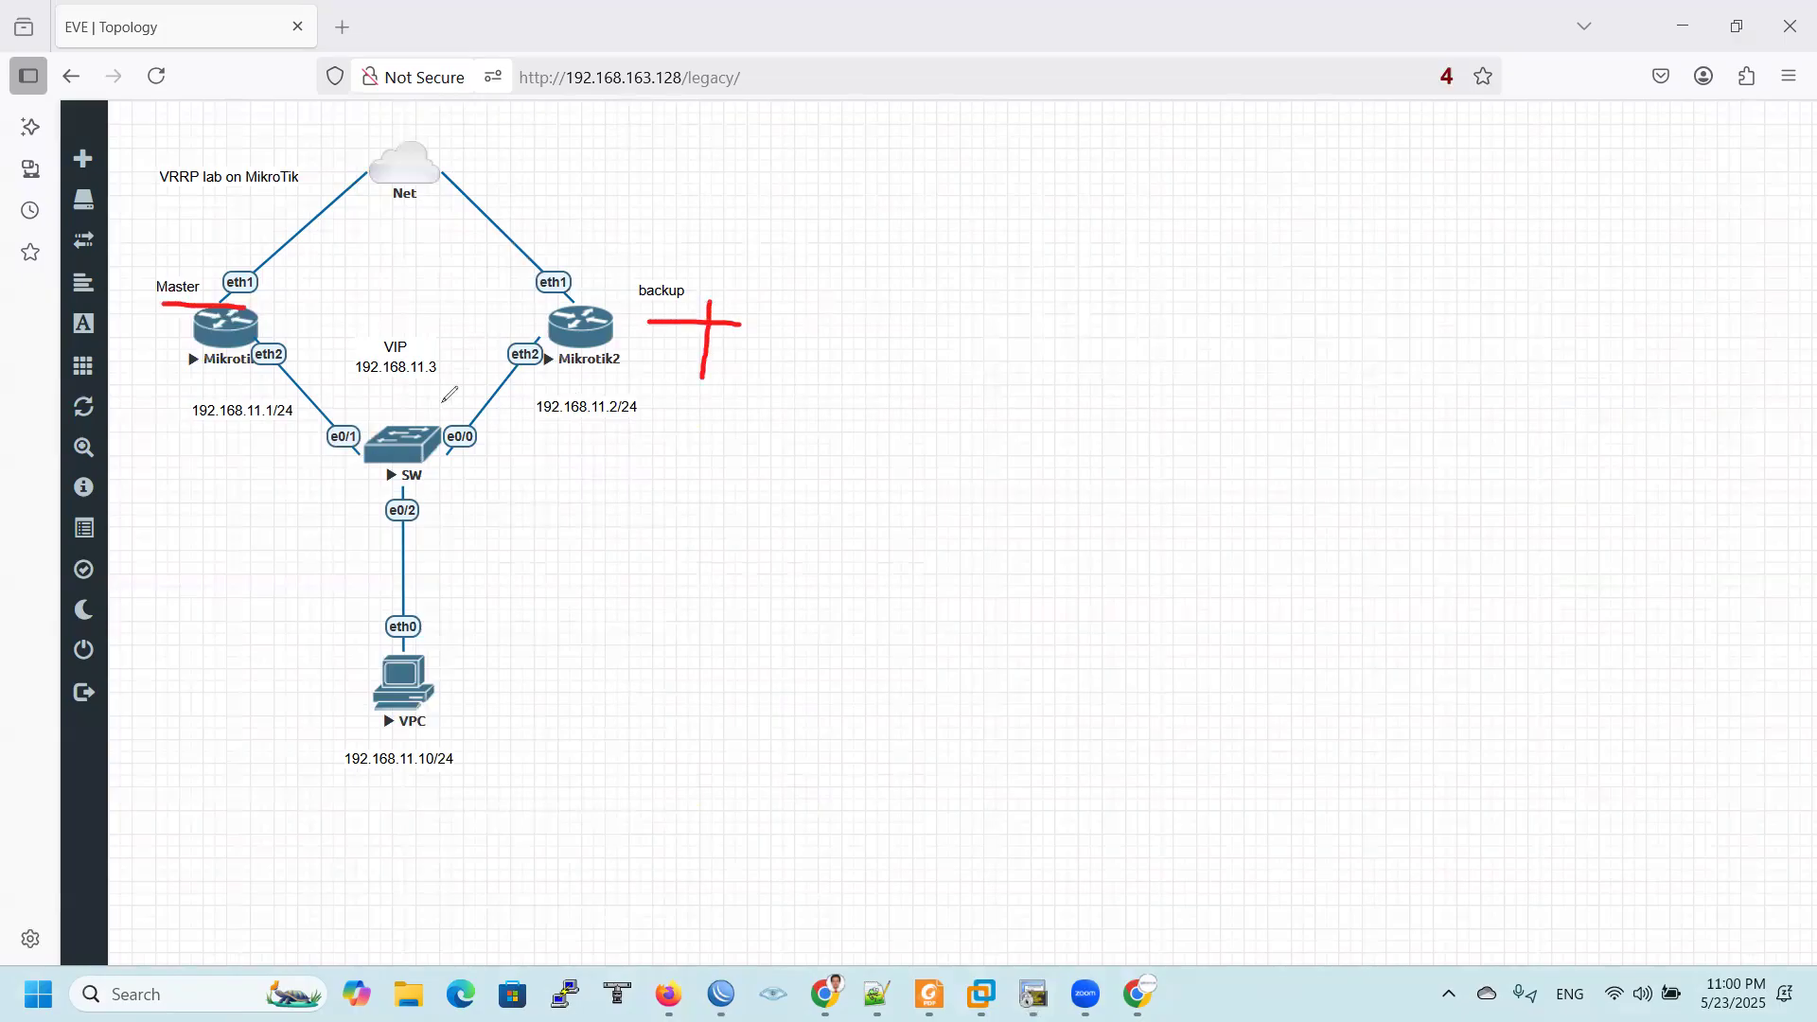
mouse_move(154, 329)
mouse_down()
mouse_move(236, 301)
mouse_move(297, 370)
mouse_move(176, 389)
mouse_move(154, 314)
mouse_move(274, 297)
mouse_move(301, 371)
mouse_up()
mouse_move(550, 312)
mouse_down()
mouse_move(703, 299)
mouse_move(689, 376)
mouse_move(475, 380)
mouse_move(547, 309)
mouse_up()
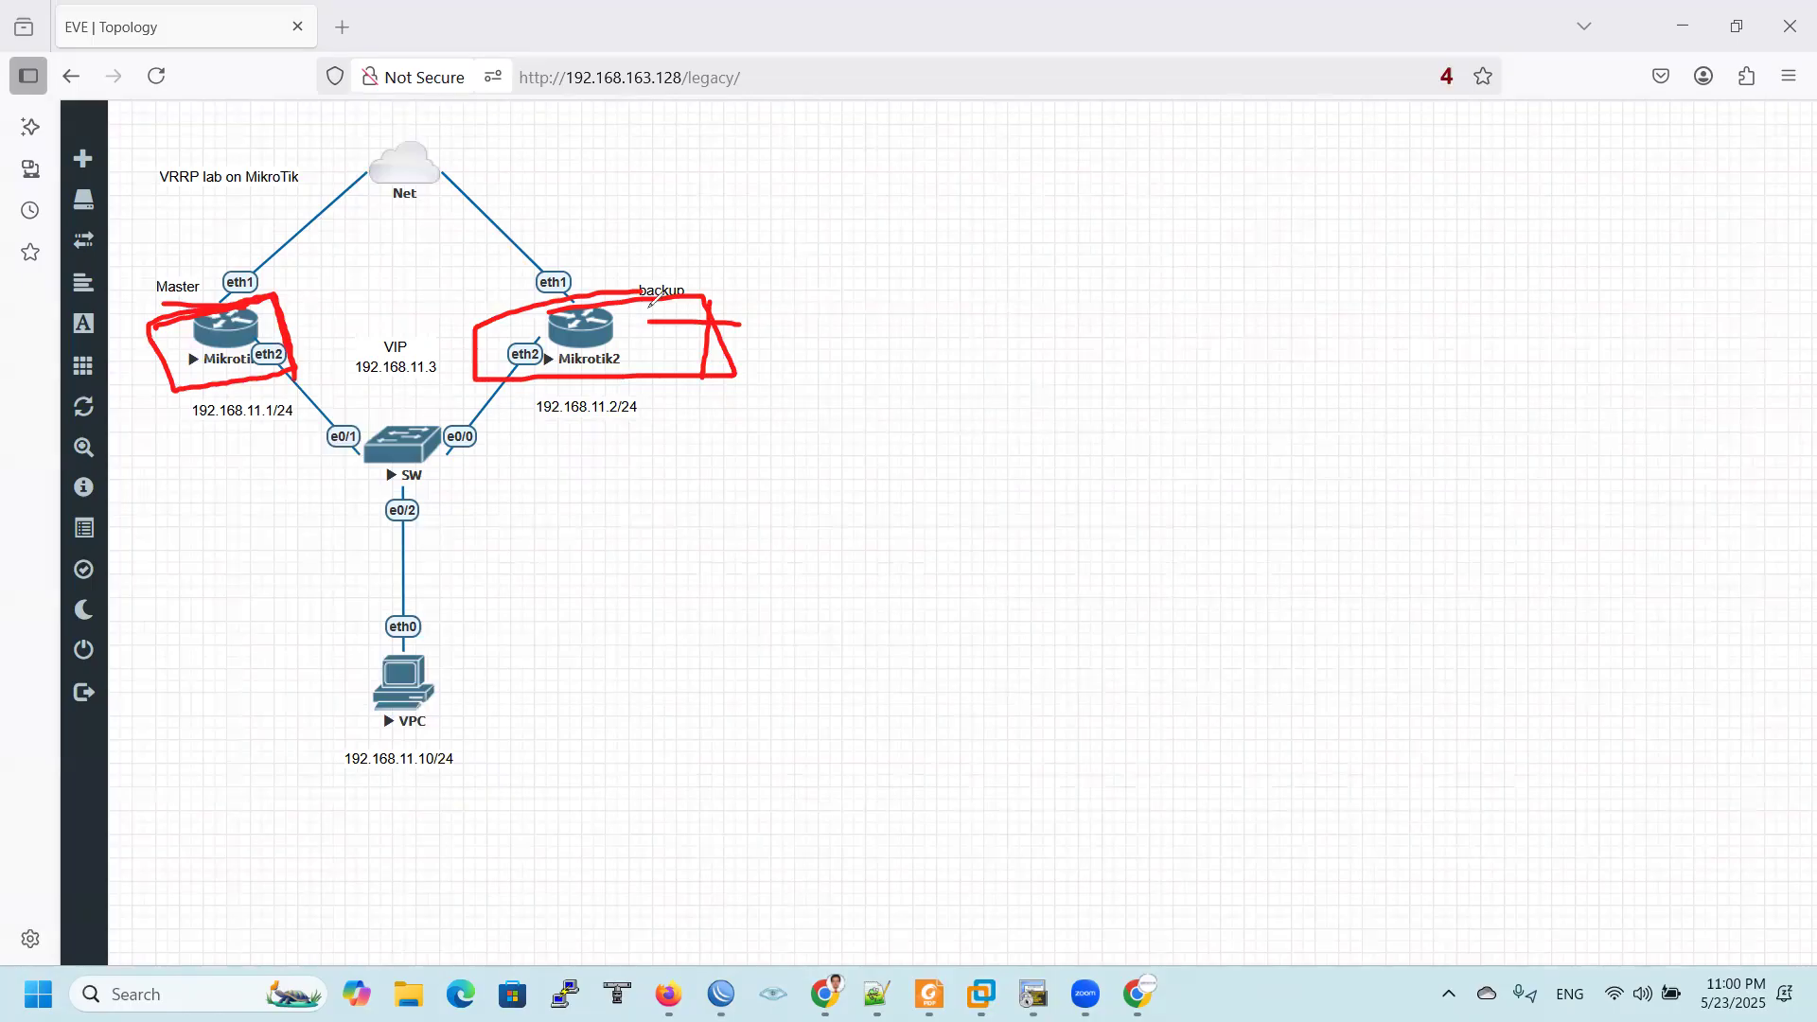
drag(204, 414, 234, 432)
mouse_move(589, 411)
mouse_down()
mouse_move(613, 443)
mouse_move(669, 355)
mouse_up()
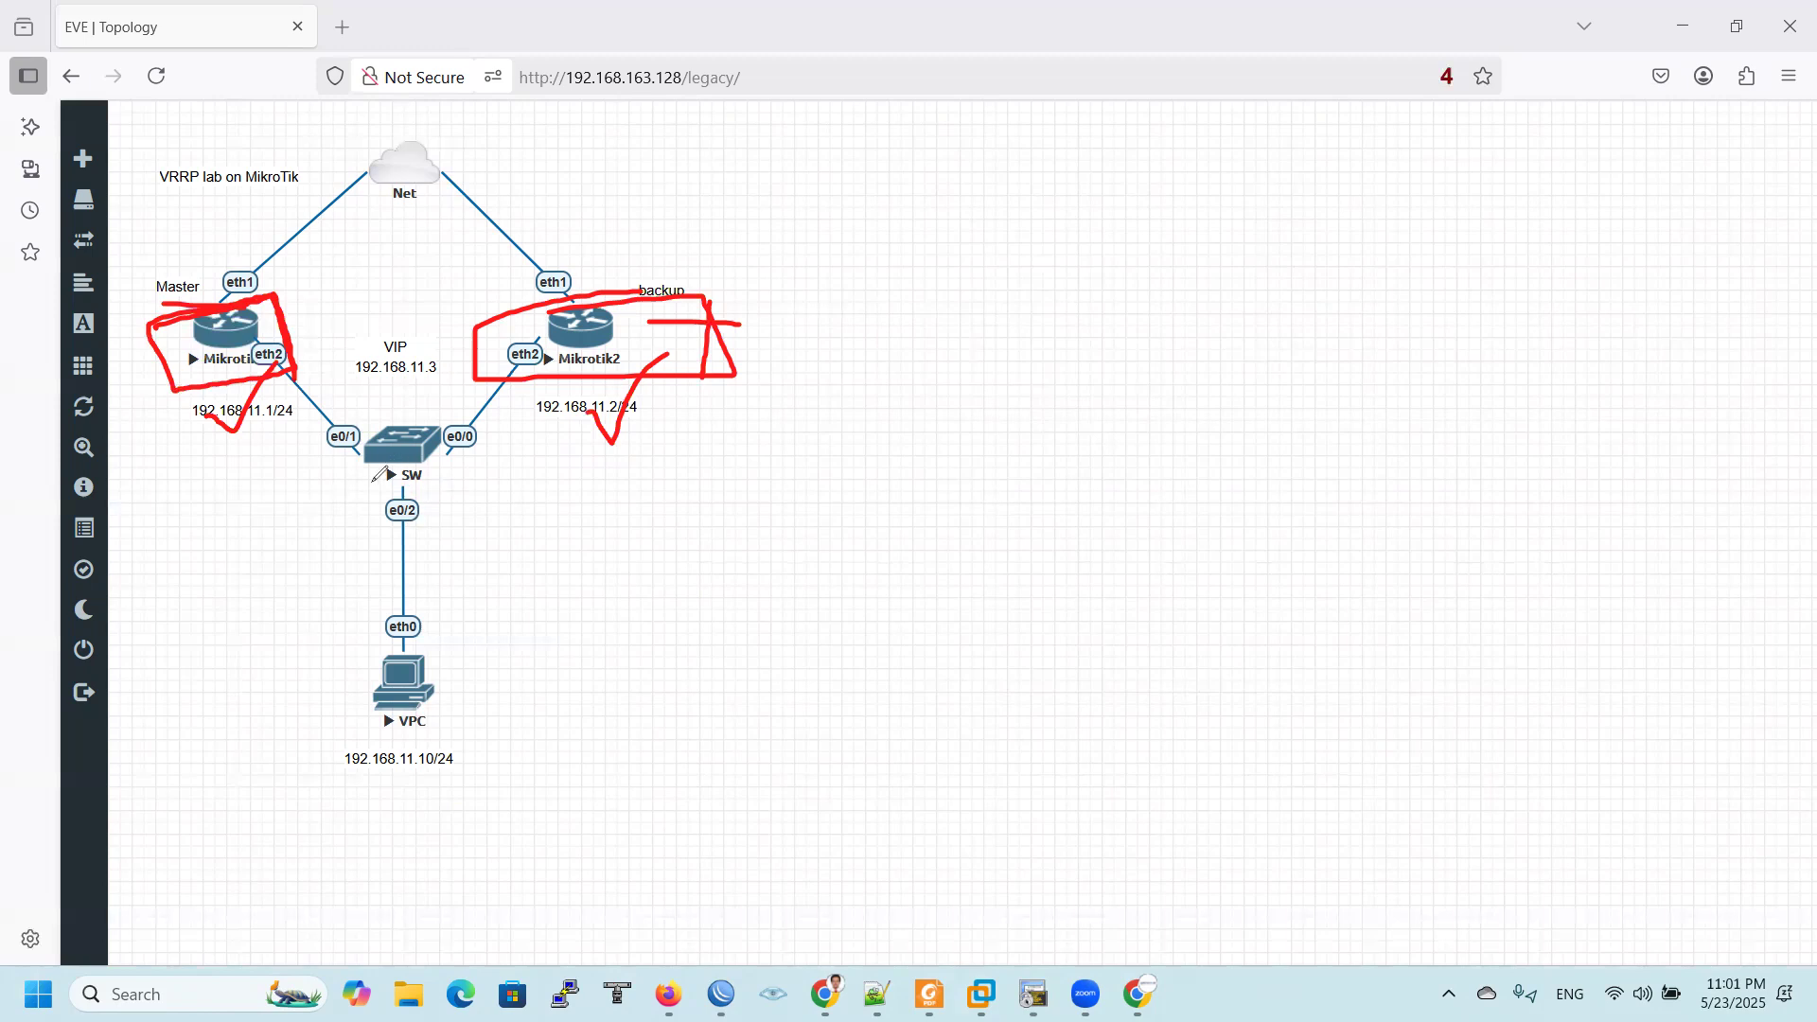
mouse_move(361, 485)
mouse_down()
mouse_move(361, 663)
mouse_move(304, 699)
mouse_up()
drag(448, 497, 443, 575)
drag(461, 650, 517, 670)
mouse_move(322, 665)
mouse_down()
mouse_move(476, 686)
mouse_move(358, 778)
mouse_move(343, 614)
mouse_move(573, 603)
mouse_up()
mouse_move(595, 734)
mouse_down()
mouse_move(352, 816)
mouse_move(252, 626)
mouse_move(286, 602)
mouse_up()
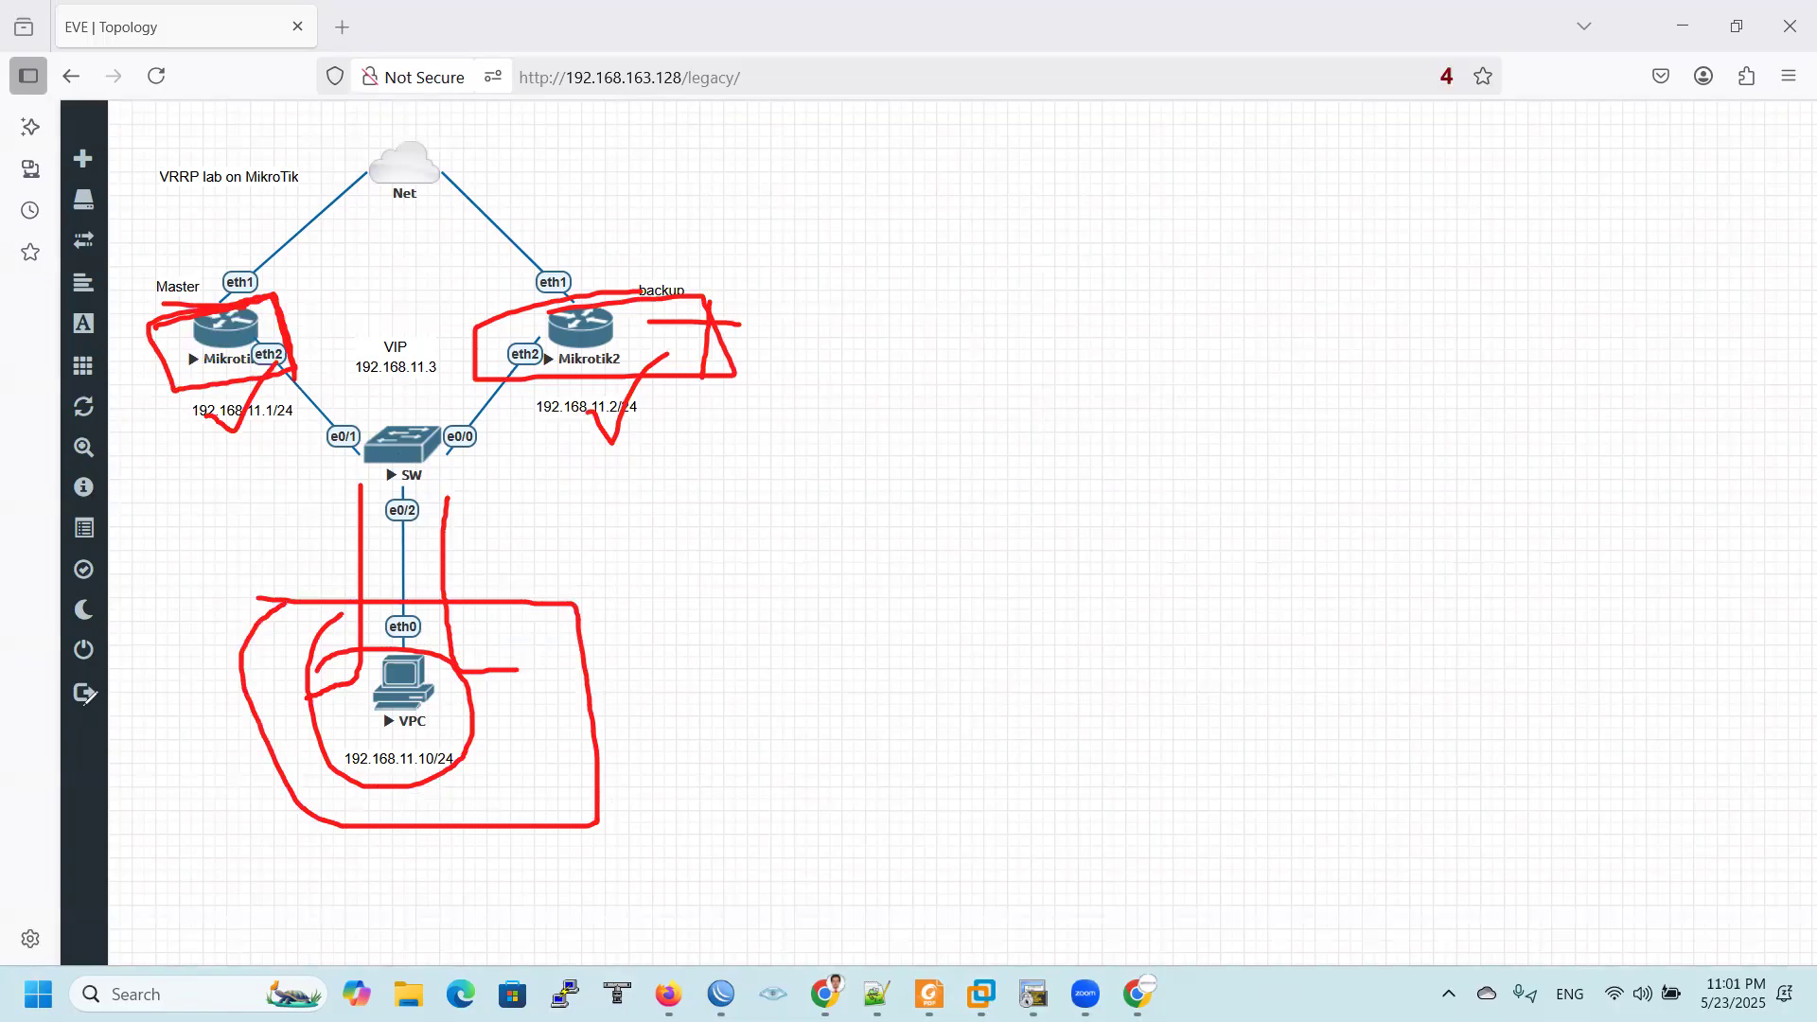
click(106, 652)
drag(441, 561, 408, 947)
mouse_move(275, 734)
mouse_down()
mouse_move(284, 807)
mouse_move(312, 721)
mouse_move(305, 738)
mouse_up()
mouse_move(497, 717)
mouse_down()
mouse_move(507, 757)
mouse_move(547, 708)
mouse_up()
mouse_move(546, 710)
mouse_down()
mouse_move(544, 748)
mouse_move(566, 709)
mouse_up()
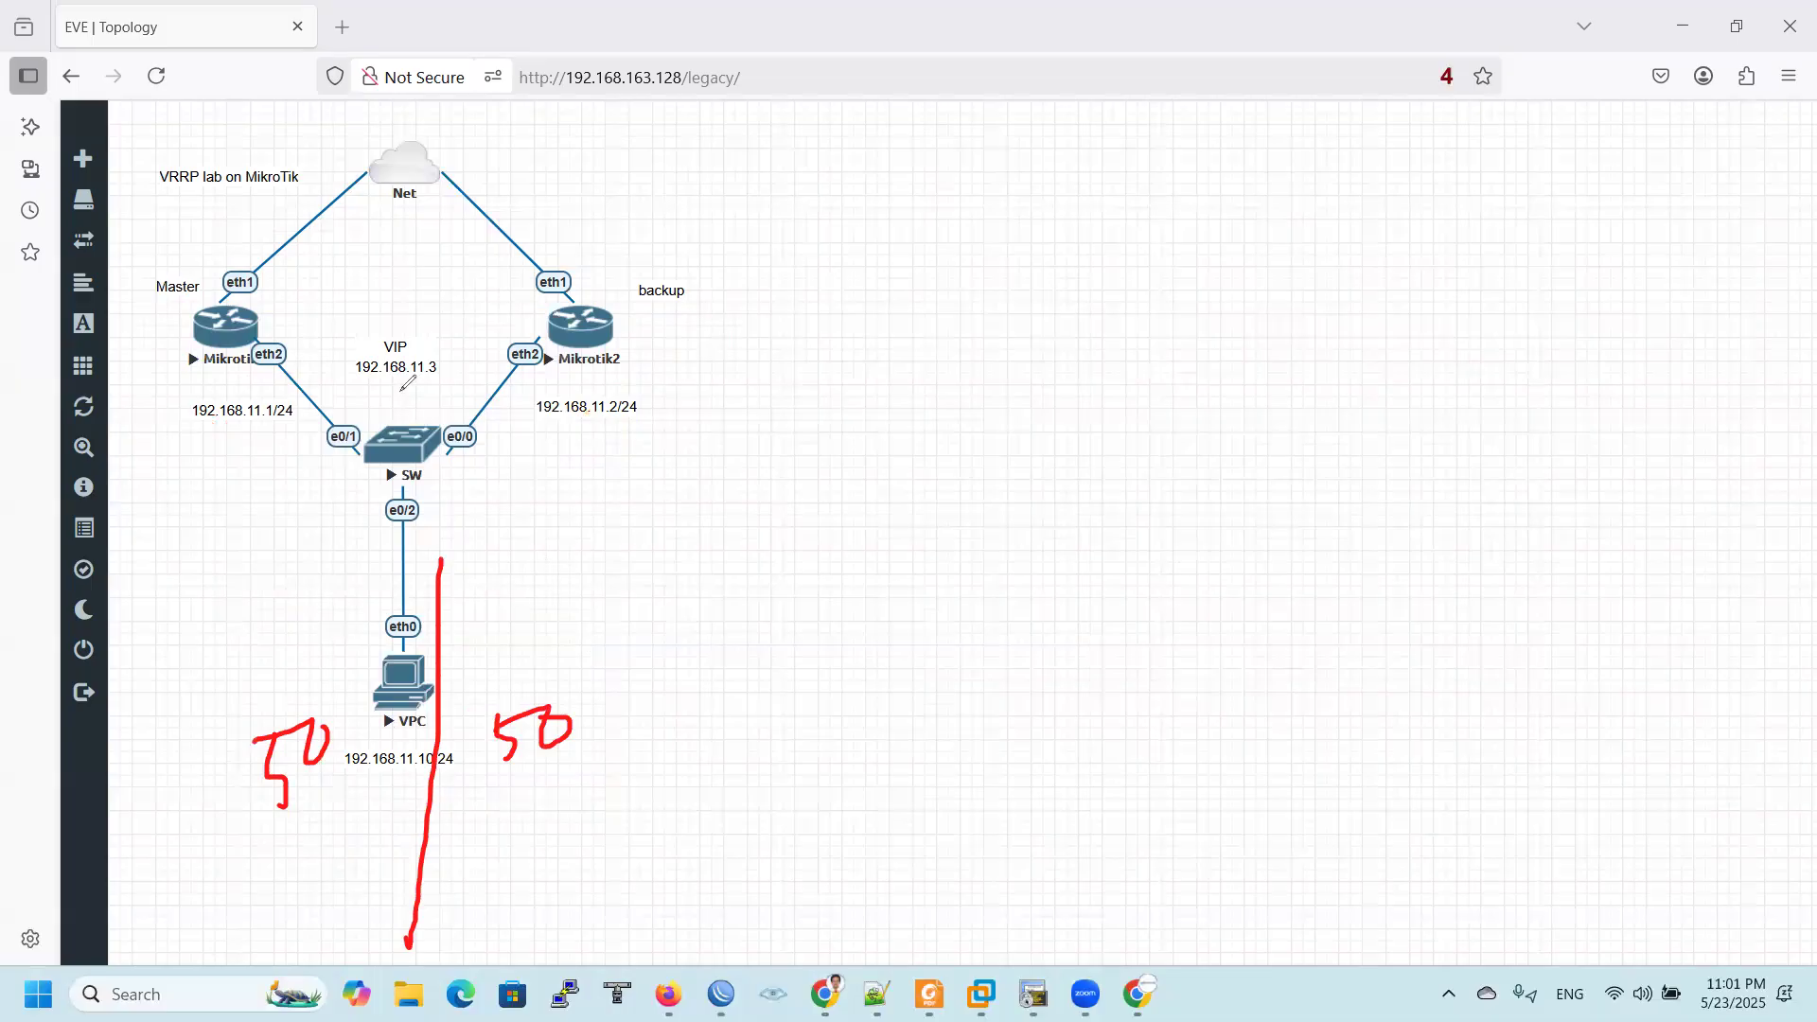
drag(365, 389, 447, 377)
mouse_move(622, 337)
mouse_down()
mouse_move(636, 346)
mouse_move(683, 295)
mouse_up()
drag(251, 334, 292, 295)
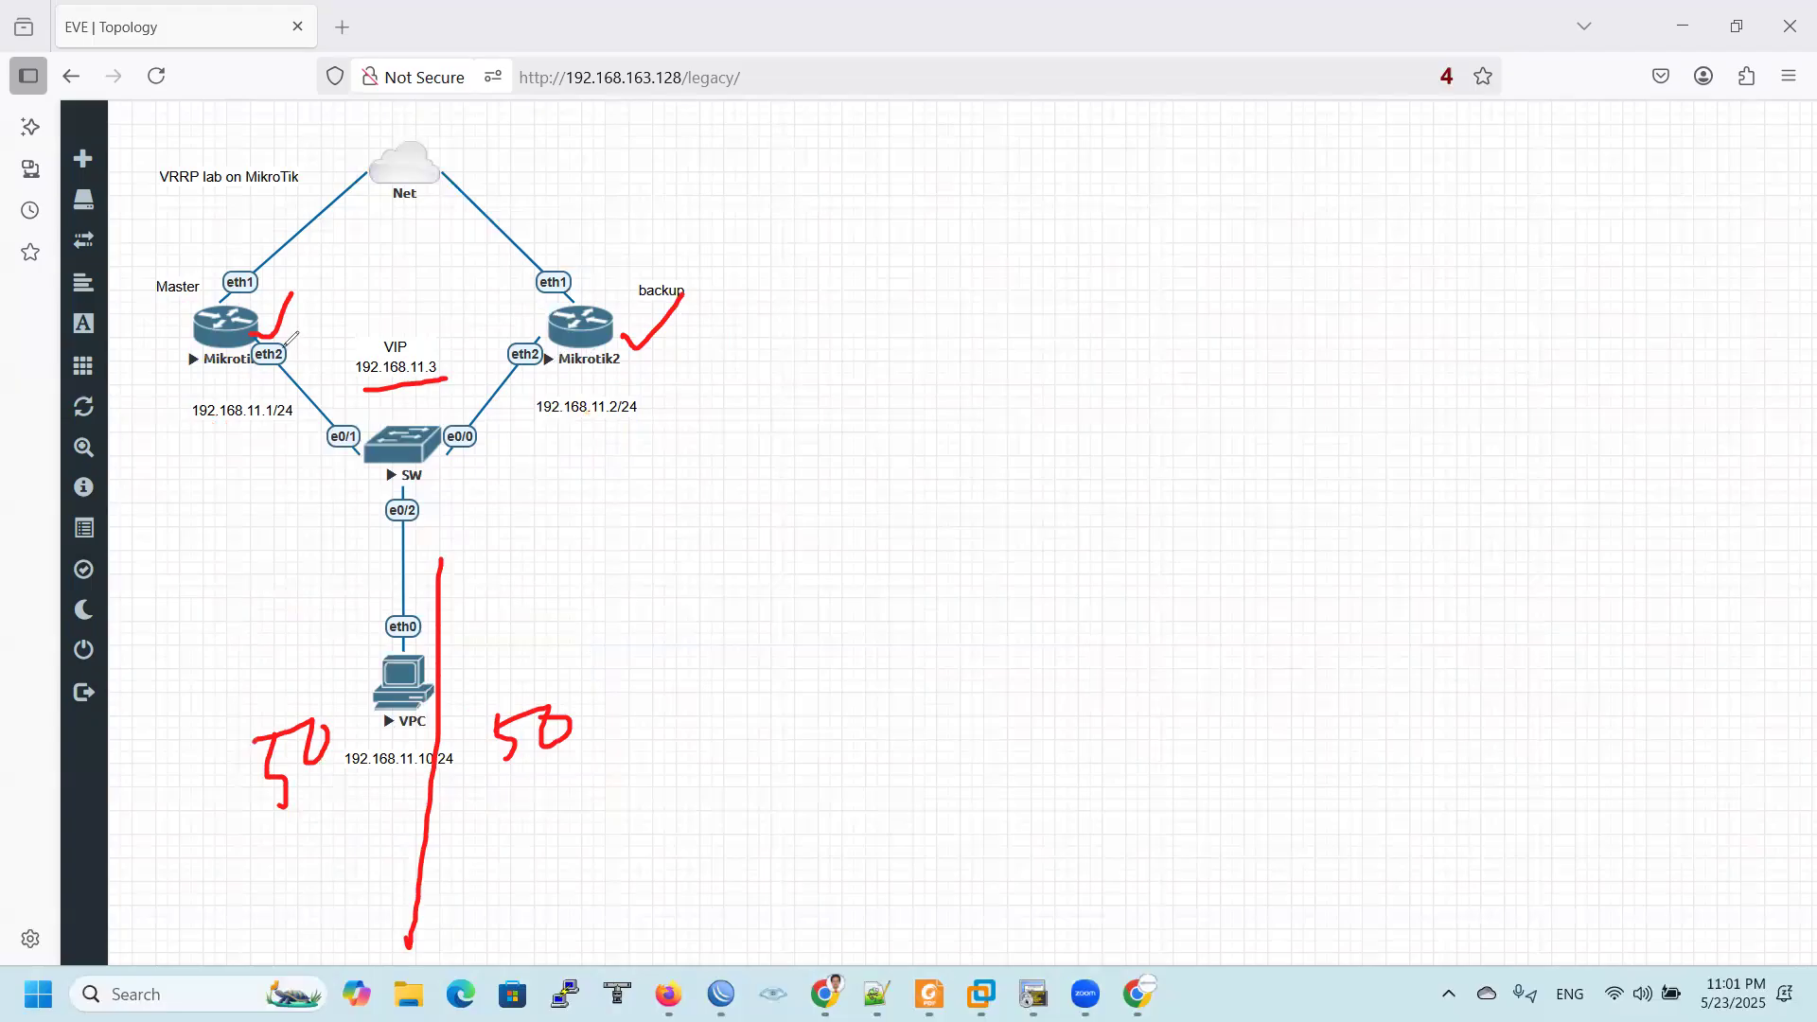
drag(256, 380, 279, 397)
mouse_move(653, 363)
mouse_down()
mouse_move(668, 383)
mouse_move(689, 348)
mouse_up()
drag(686, 322, 722, 300)
drag(694, 367, 732, 346)
drag(301, 292, 317, 426)
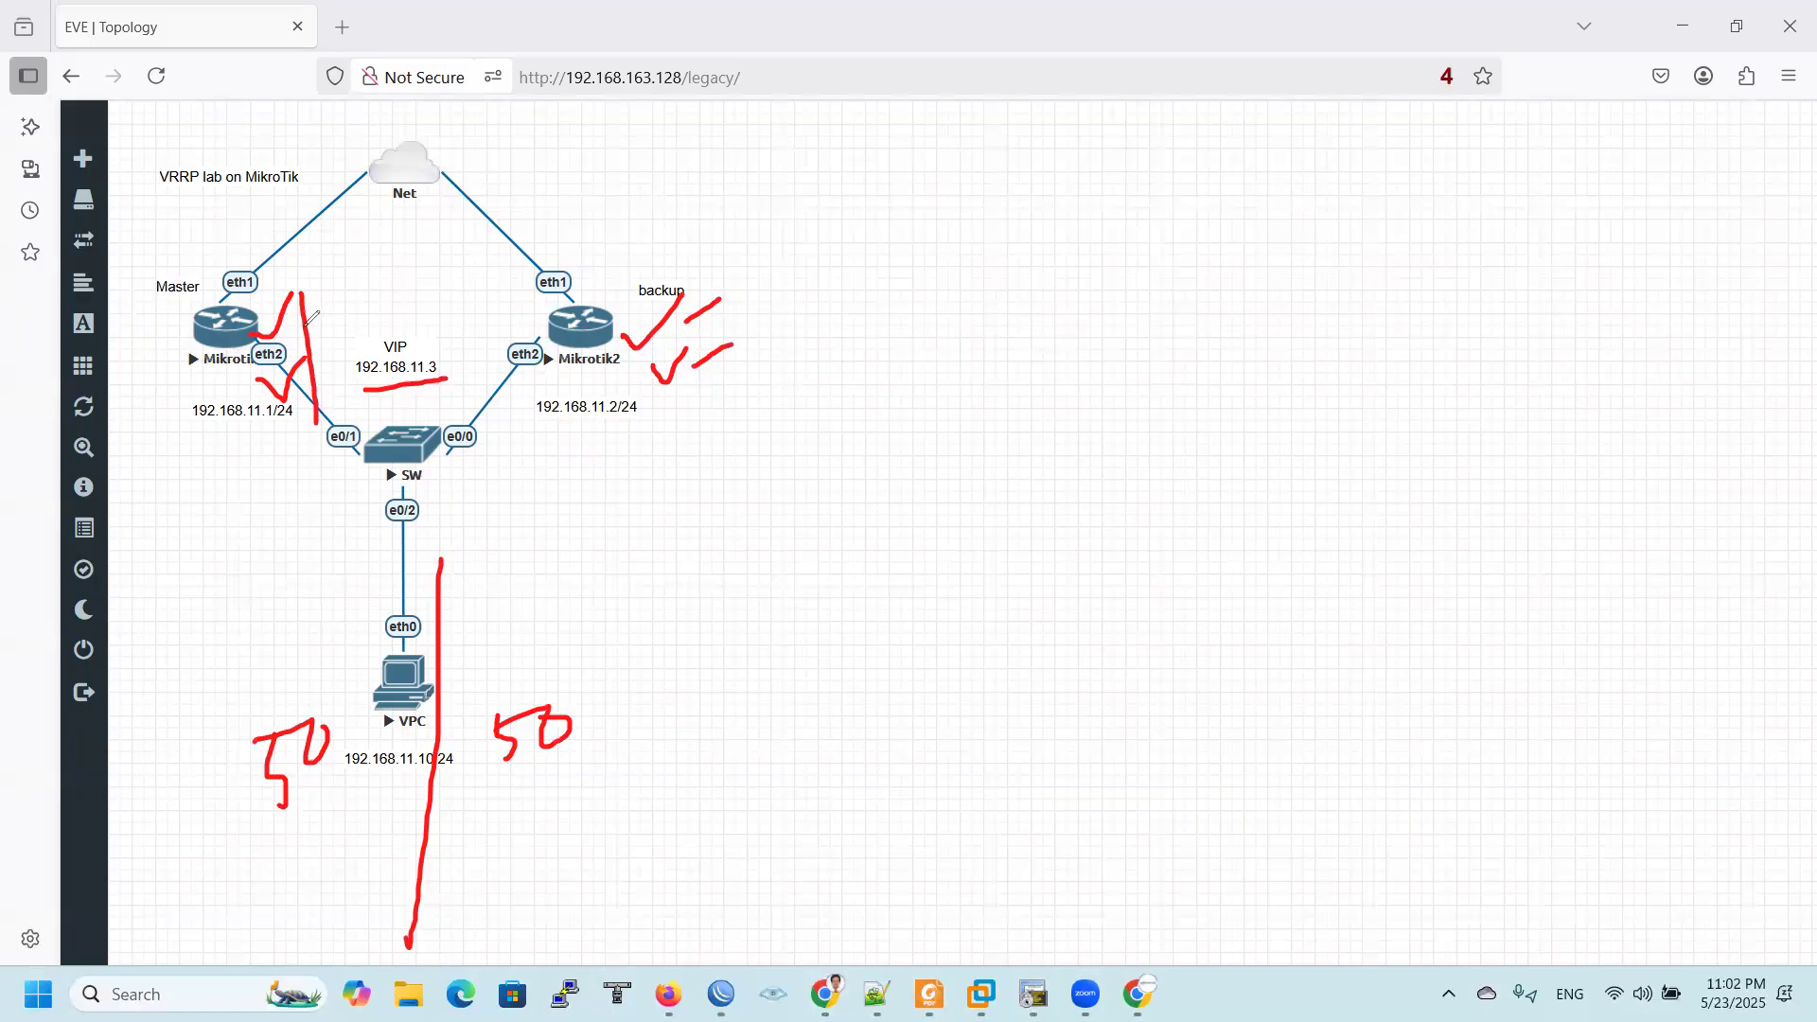
drag(301, 323, 675, 306)
mouse_move(254, 387)
mouse_down()
mouse_move(753, 369)
mouse_move(781, 405)
mouse_up()
click(718, 372)
drag(737, 289, 755, 333)
mouse_move(142, 348)
mouse_down()
mouse_move(154, 312)
mouse_move(171, 351)
mouse_move(157, 440)
mouse_up()
drag(411, 395, 463, 408)
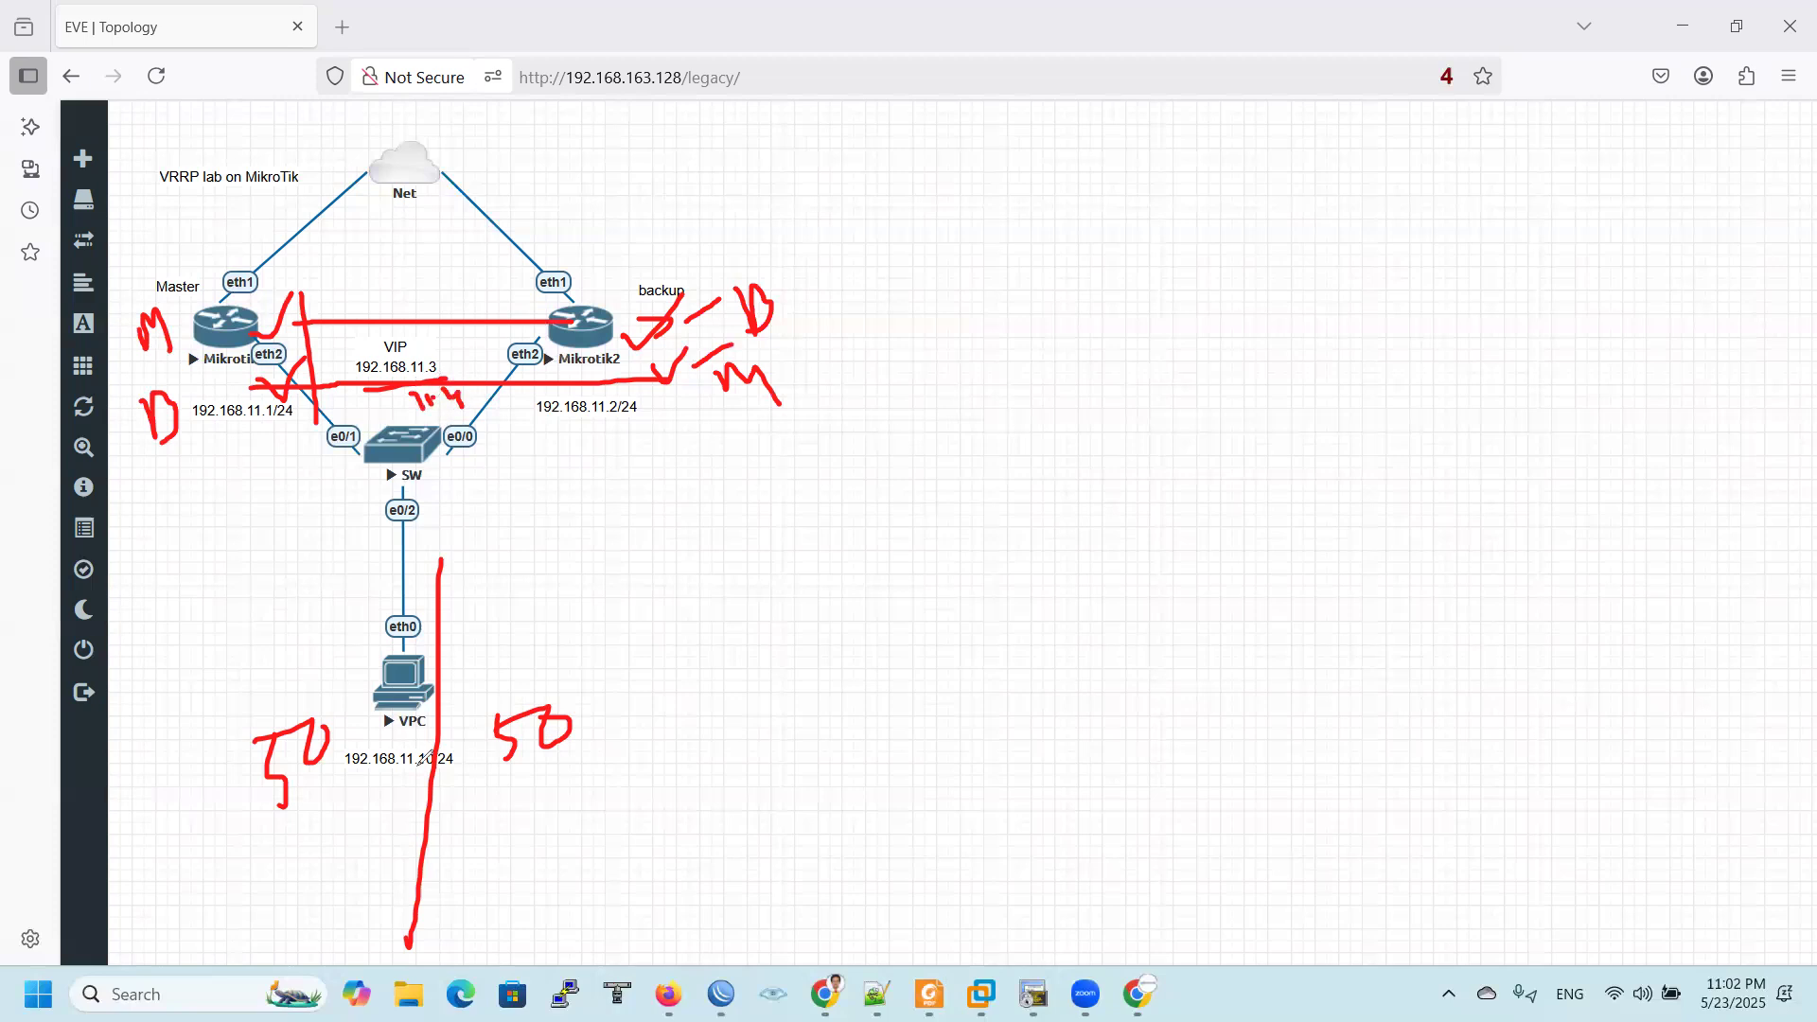
Annotate the topology's two 50 shares with the gateways 11.3 and 11.4, circling the 11.3 share and drawing a line from the 11.4 VIP.
mouse_move(212, 732)
mouse_down()
mouse_move(272, 698)
mouse_move(268, 803)
mouse_move(210, 748)
mouse_move(237, 703)
mouse_up()
mouse_move(238, 621)
mouse_down()
mouse_move(248, 653)
mouse_move(290, 594)
mouse_move(312, 613)
mouse_move(289, 641)
mouse_move(320, 651)
mouse_up()
click(262, 630)
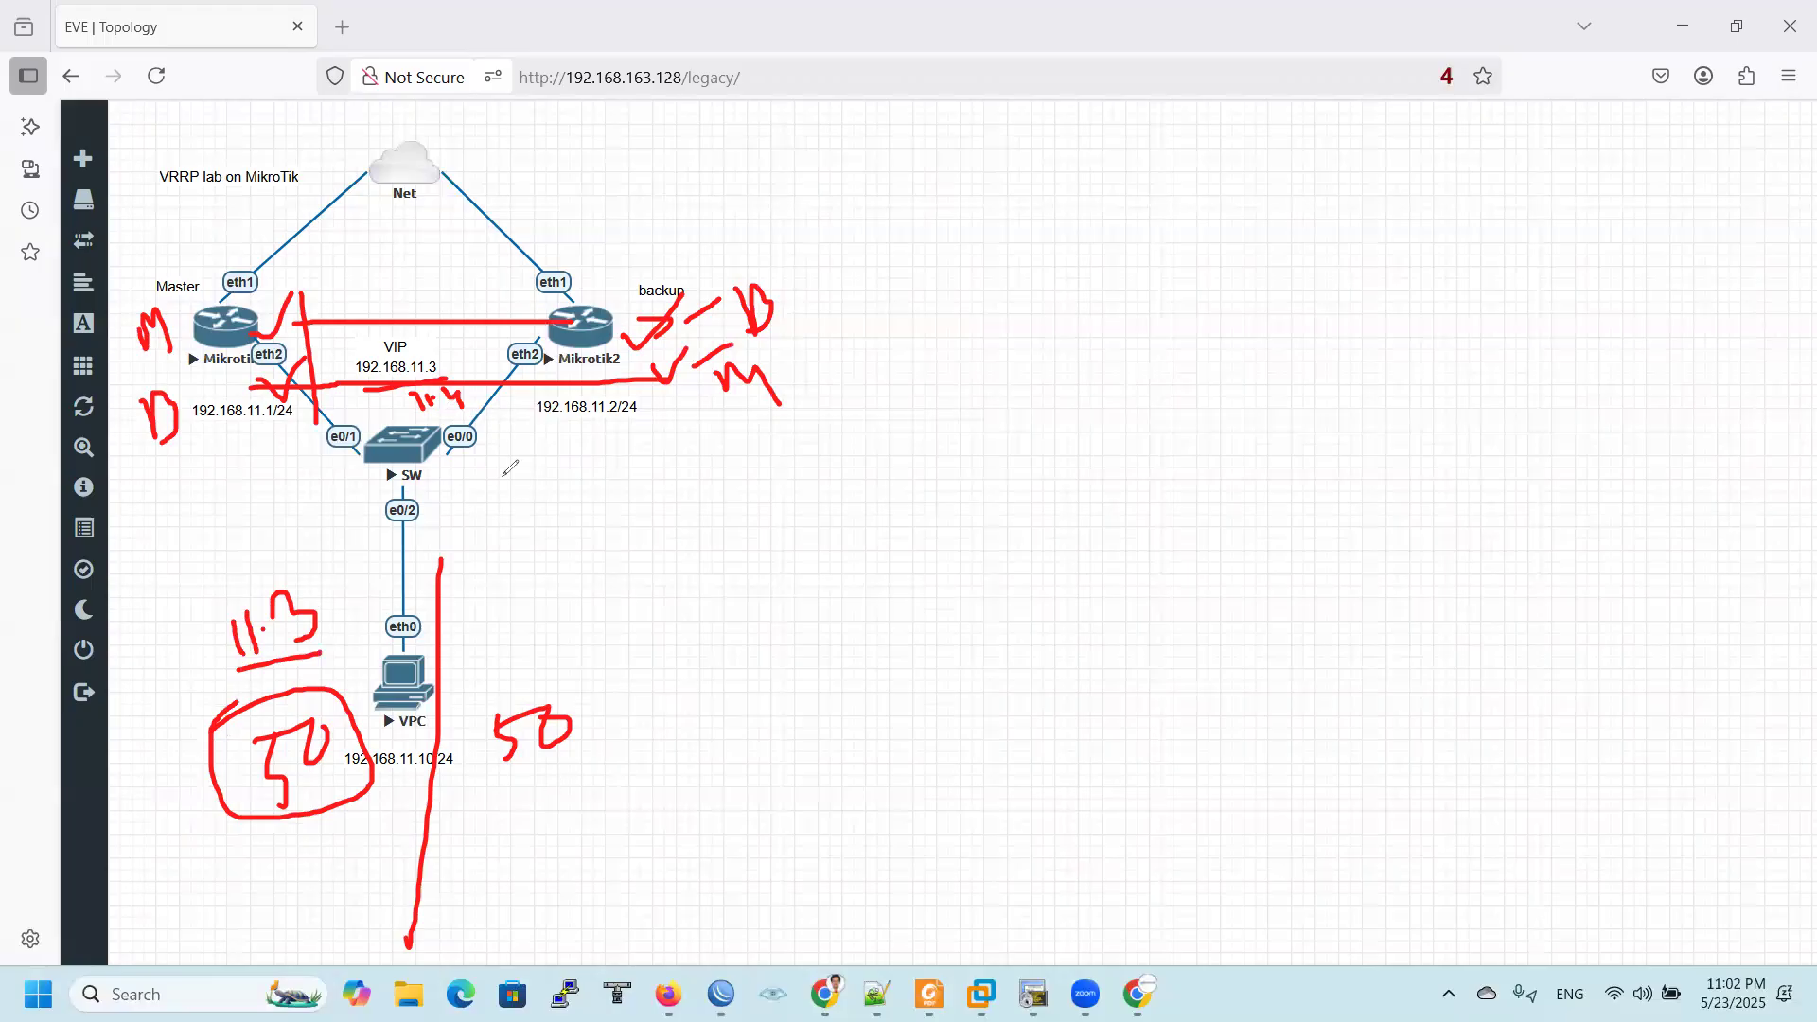
drag(441, 417, 627, 620)
mouse_move(710, 689)
mouse_down()
mouse_move(727, 737)
mouse_move(797, 704)
mouse_up()
click(773, 713)
drag(801, 681, 821, 753)
Draw traffic paths from the VPC shares to Mikrotik1 and Mikrotik2, circle Mikrotik1's M role, and tick its B role and both Mikrotik2 roles.
mouse_move(289, 866)
mouse_down()
mouse_move(364, 800)
mouse_move(361, 705)
mouse_move(205, 381)
mouse_up()
mouse_move(509, 888)
mouse_down()
mouse_move(702, 417)
mouse_move(701, 484)
mouse_up()
drag(229, 498, 271, 464)
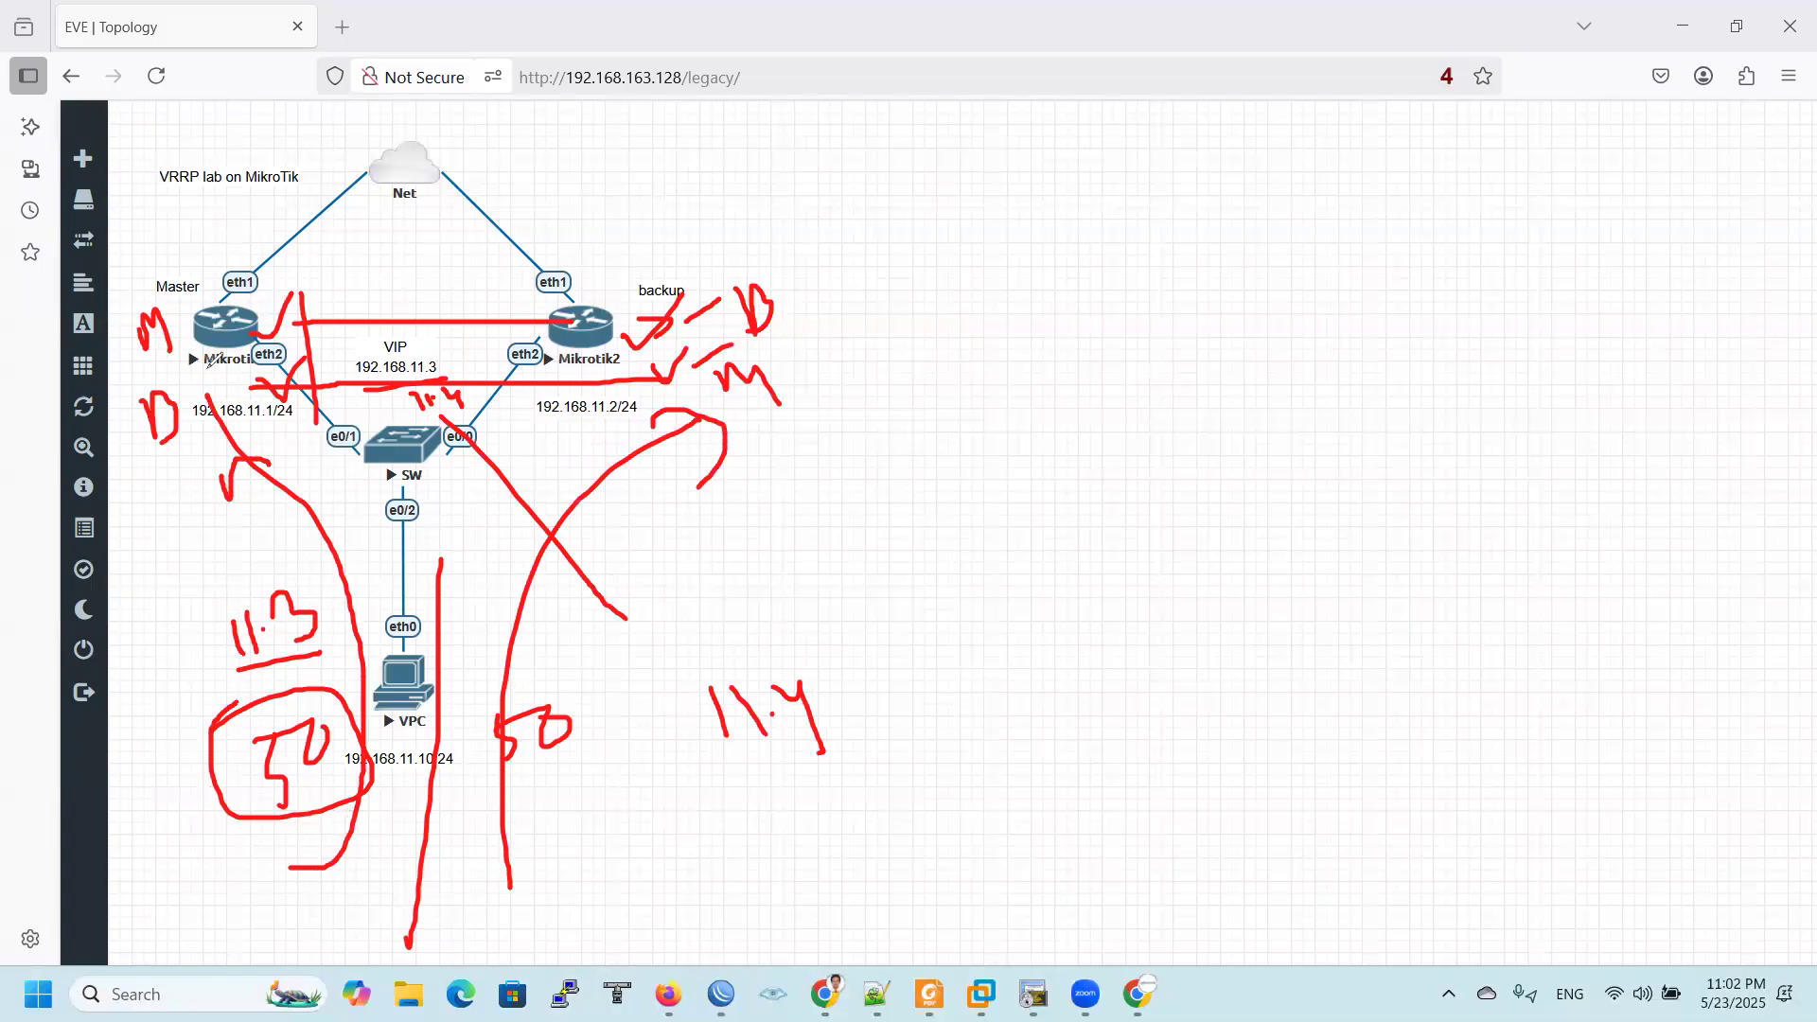
drag(145, 306, 135, 337)
drag(124, 467, 176, 415)
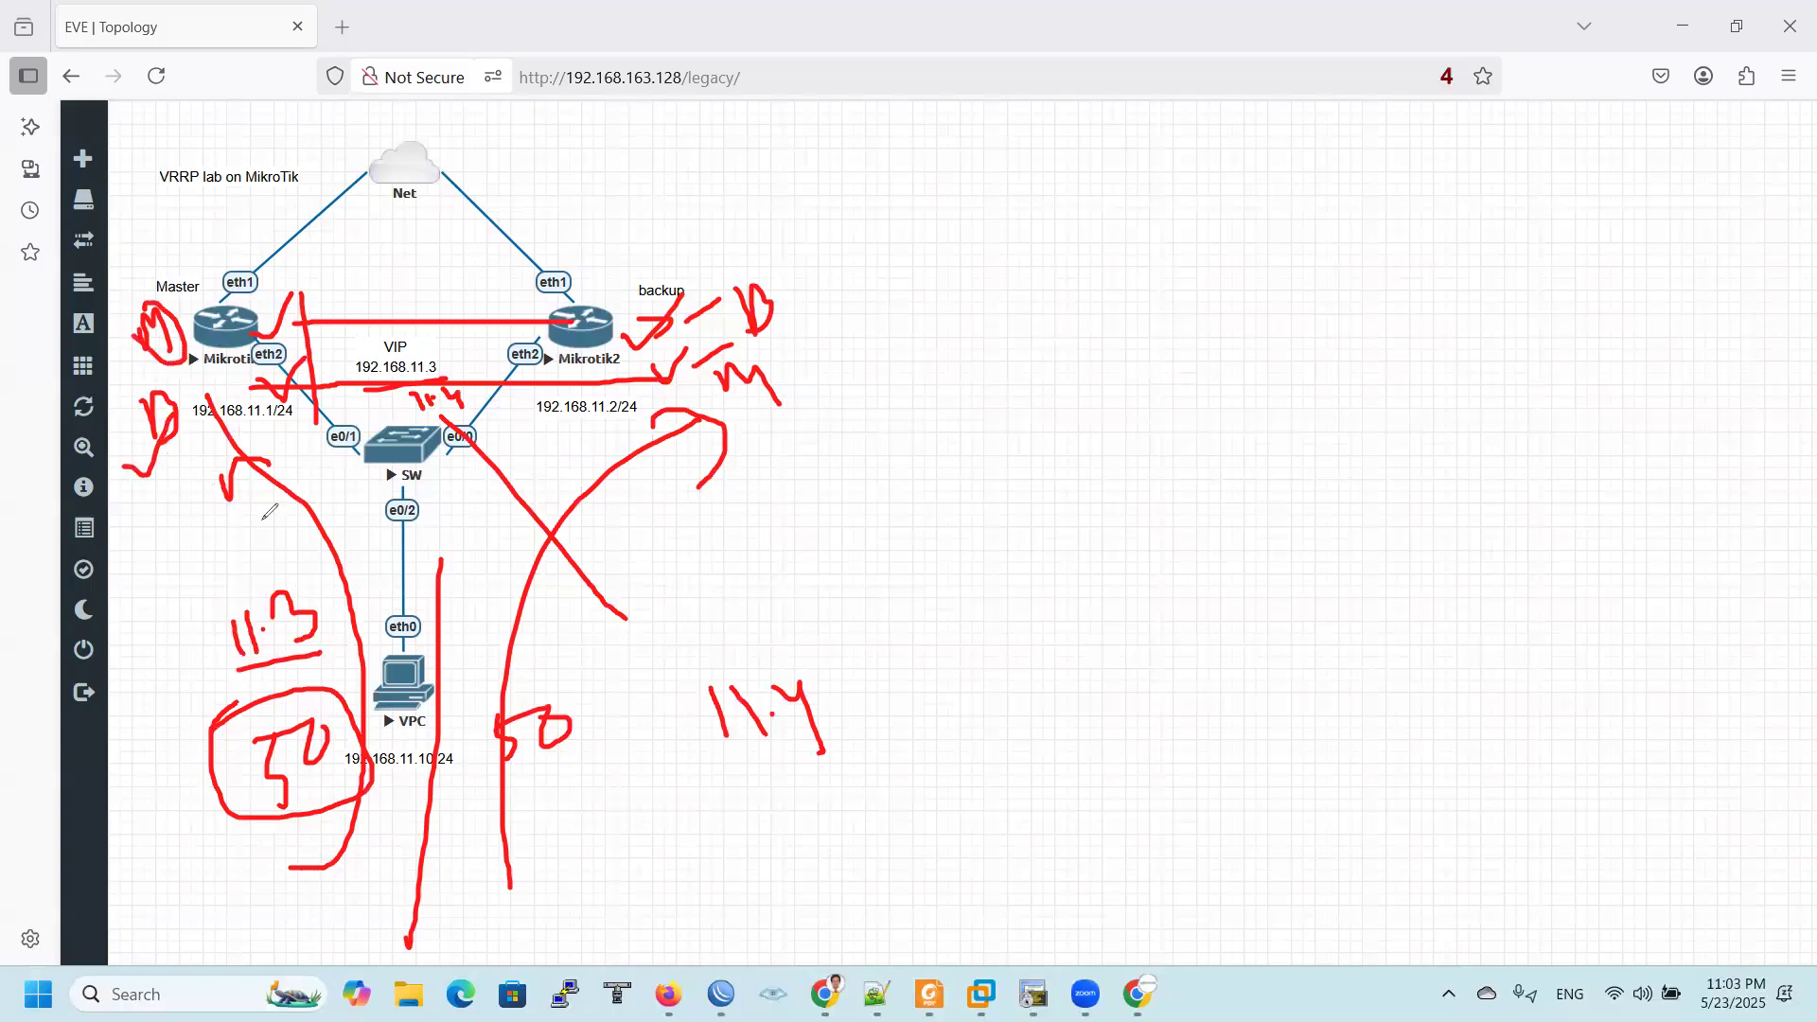
drag(791, 382, 961, 201)
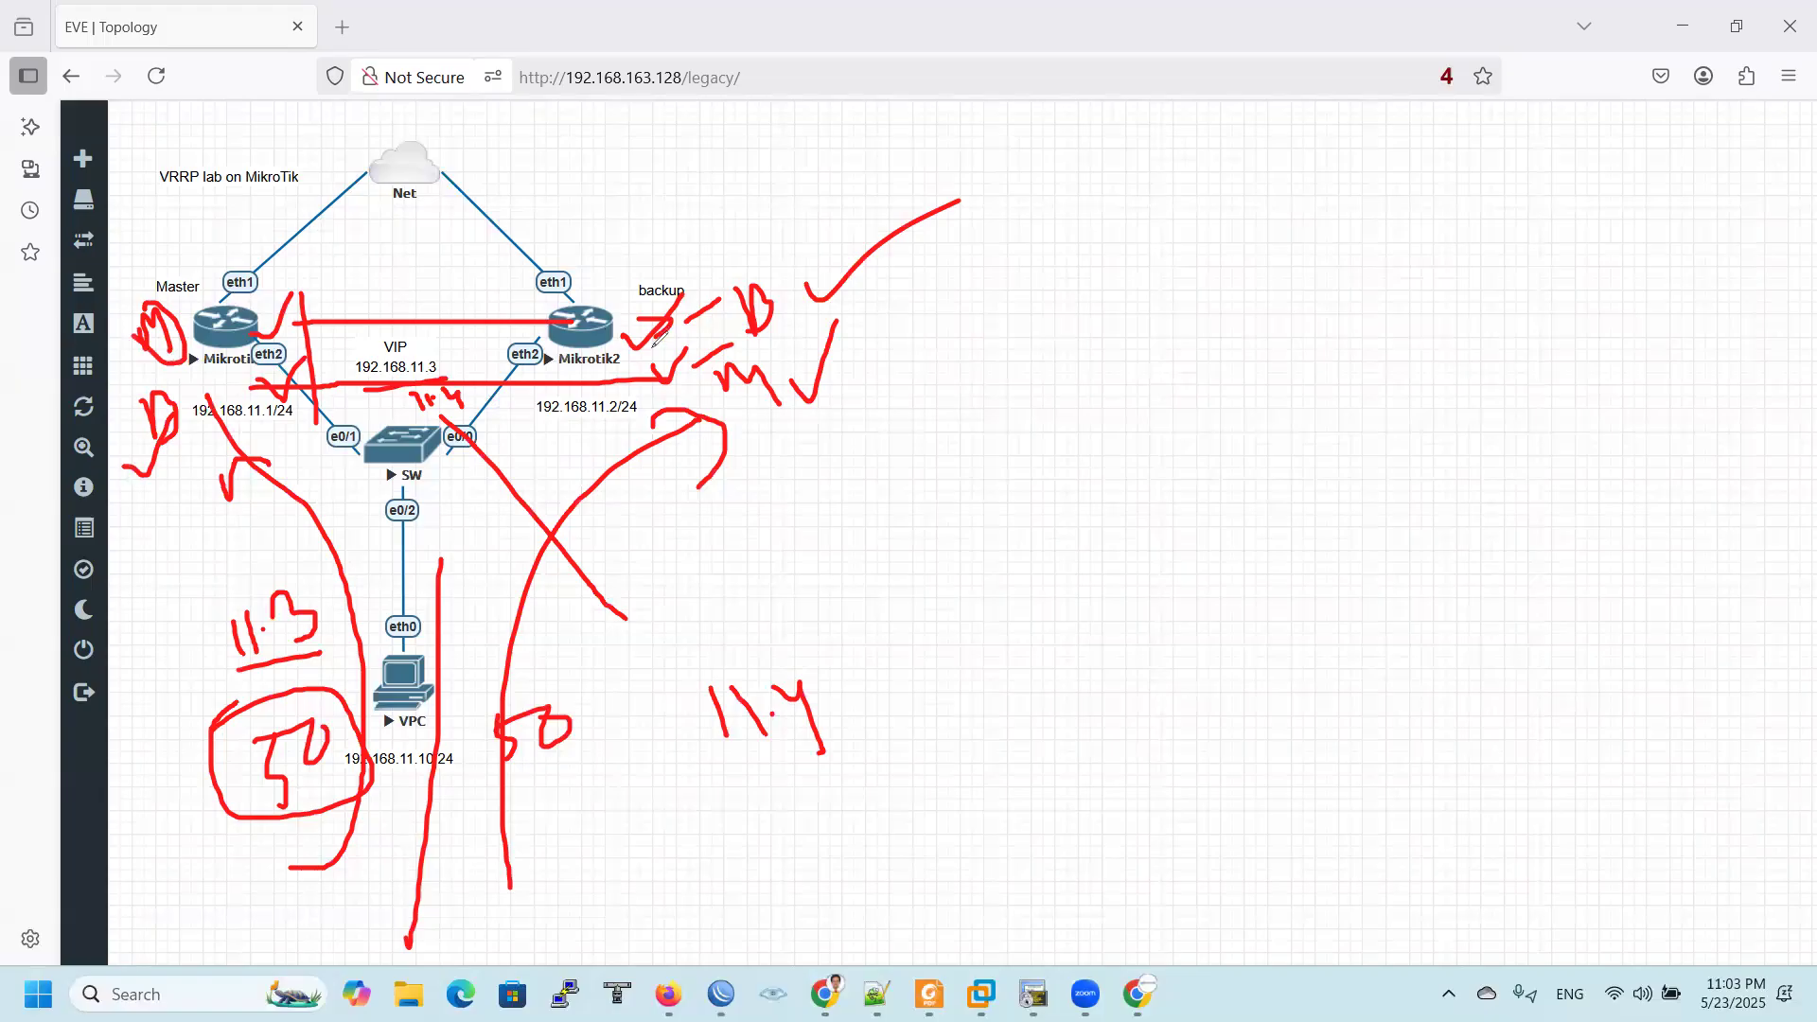
Write "Pri" with a dash in the empty area beside the topology, then end the on-screen annotation.
mouse_move(1007, 443)
mouse_down()
mouse_move(1024, 484)
mouse_move(1017, 426)
mouse_move(1013, 452)
mouse_move(1178, 401)
mouse_up()
click(1038, 463)
click(1053, 414)
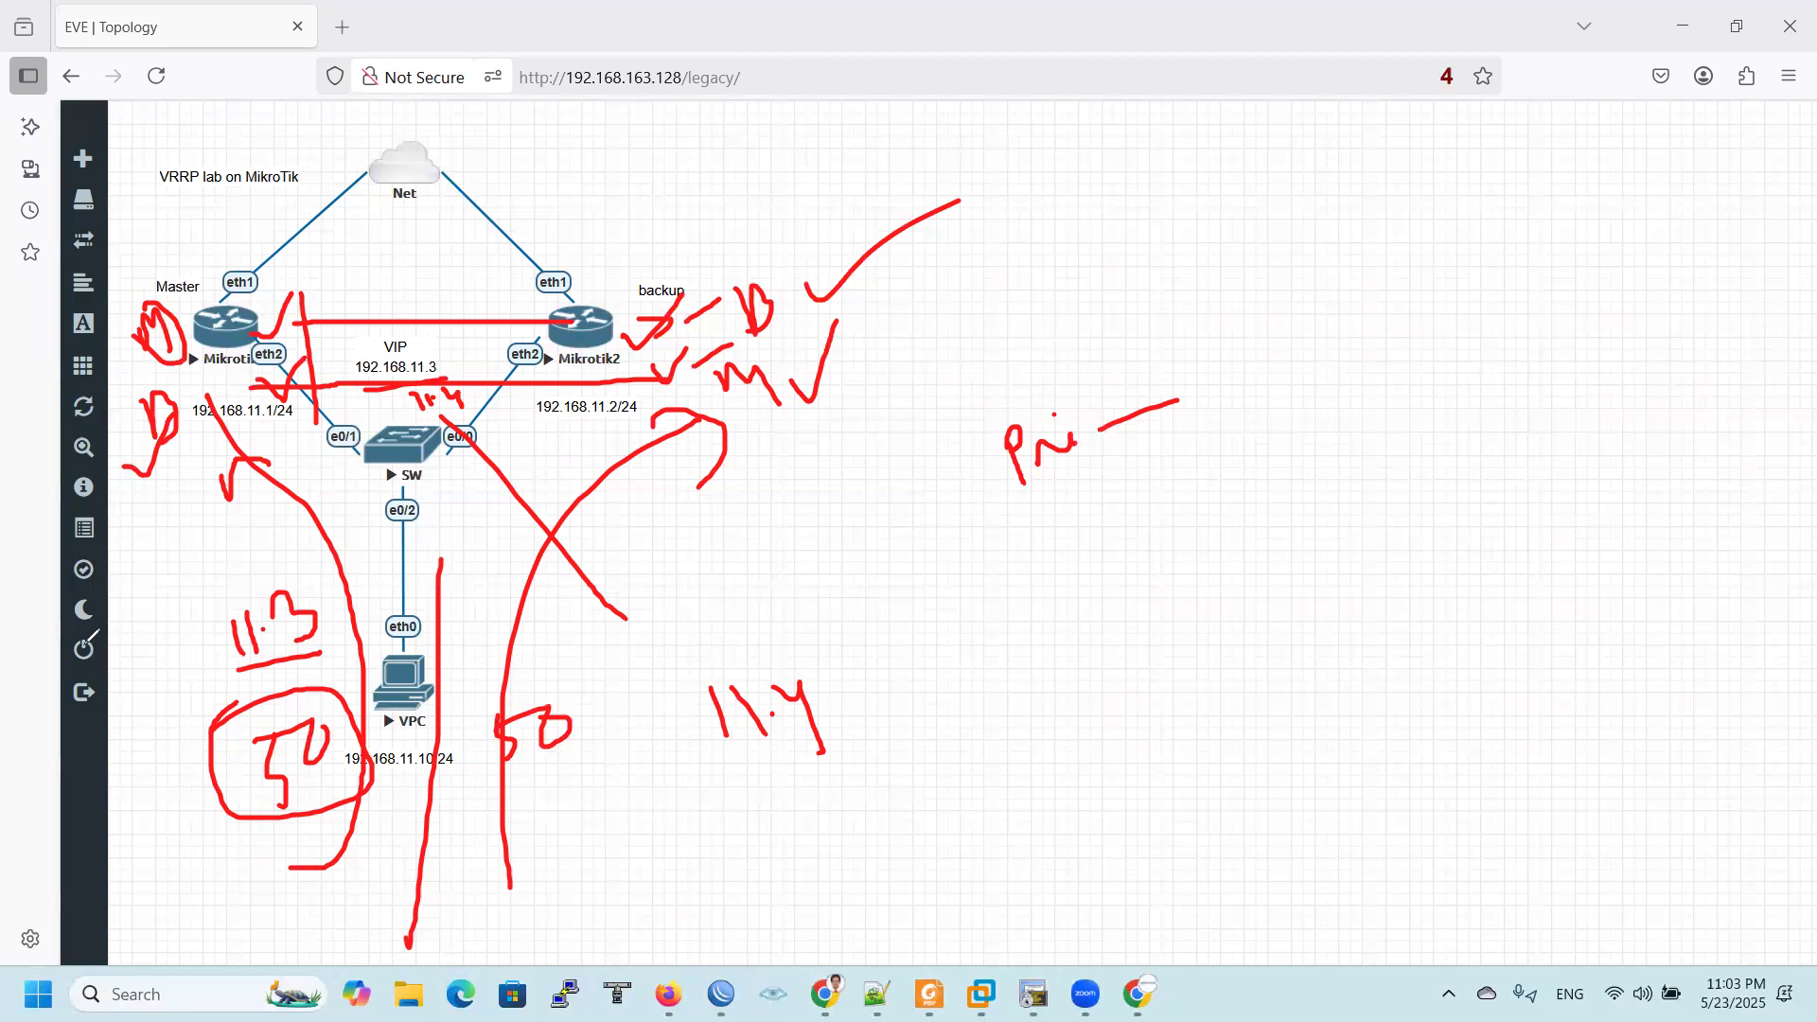
key(Escape)
Switch to the MikroTik Basic to Advanced Course 2.0 document in Google Docs and highlight "1.1 VRRP" under Day-20 in green.
click(1138, 994)
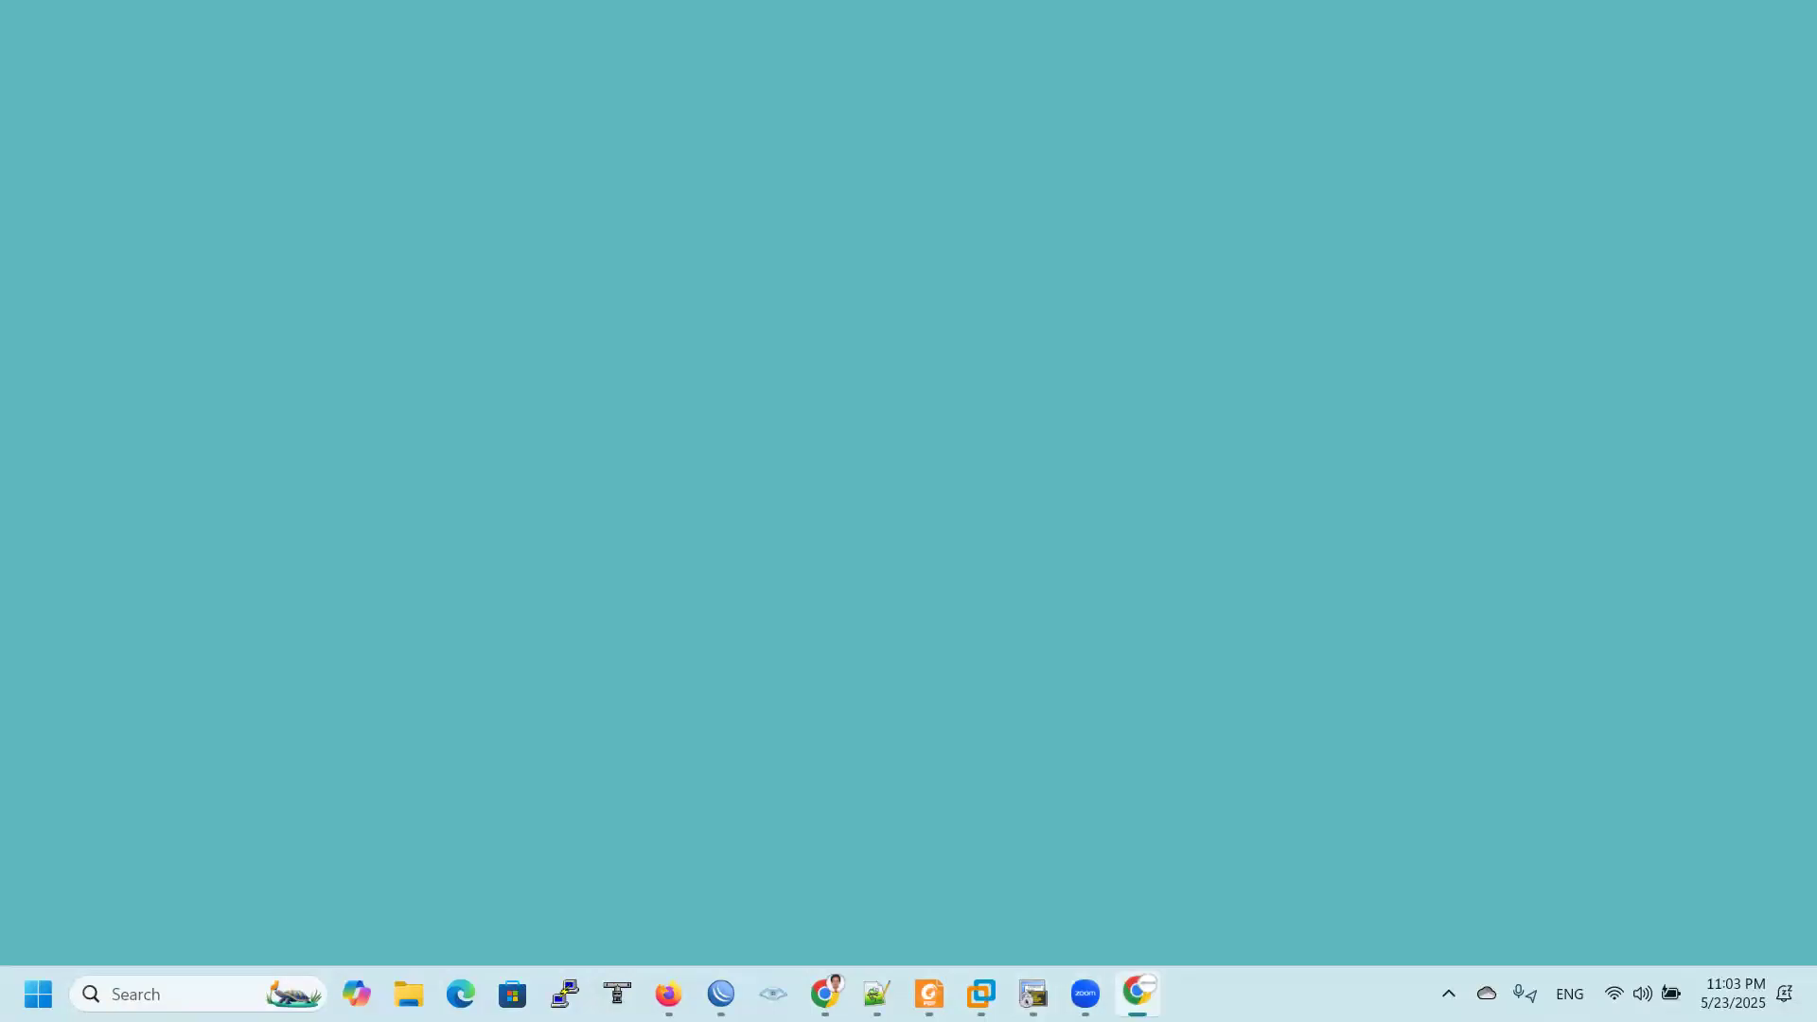
drag(668, 578, 545, 568)
click(923, 243)
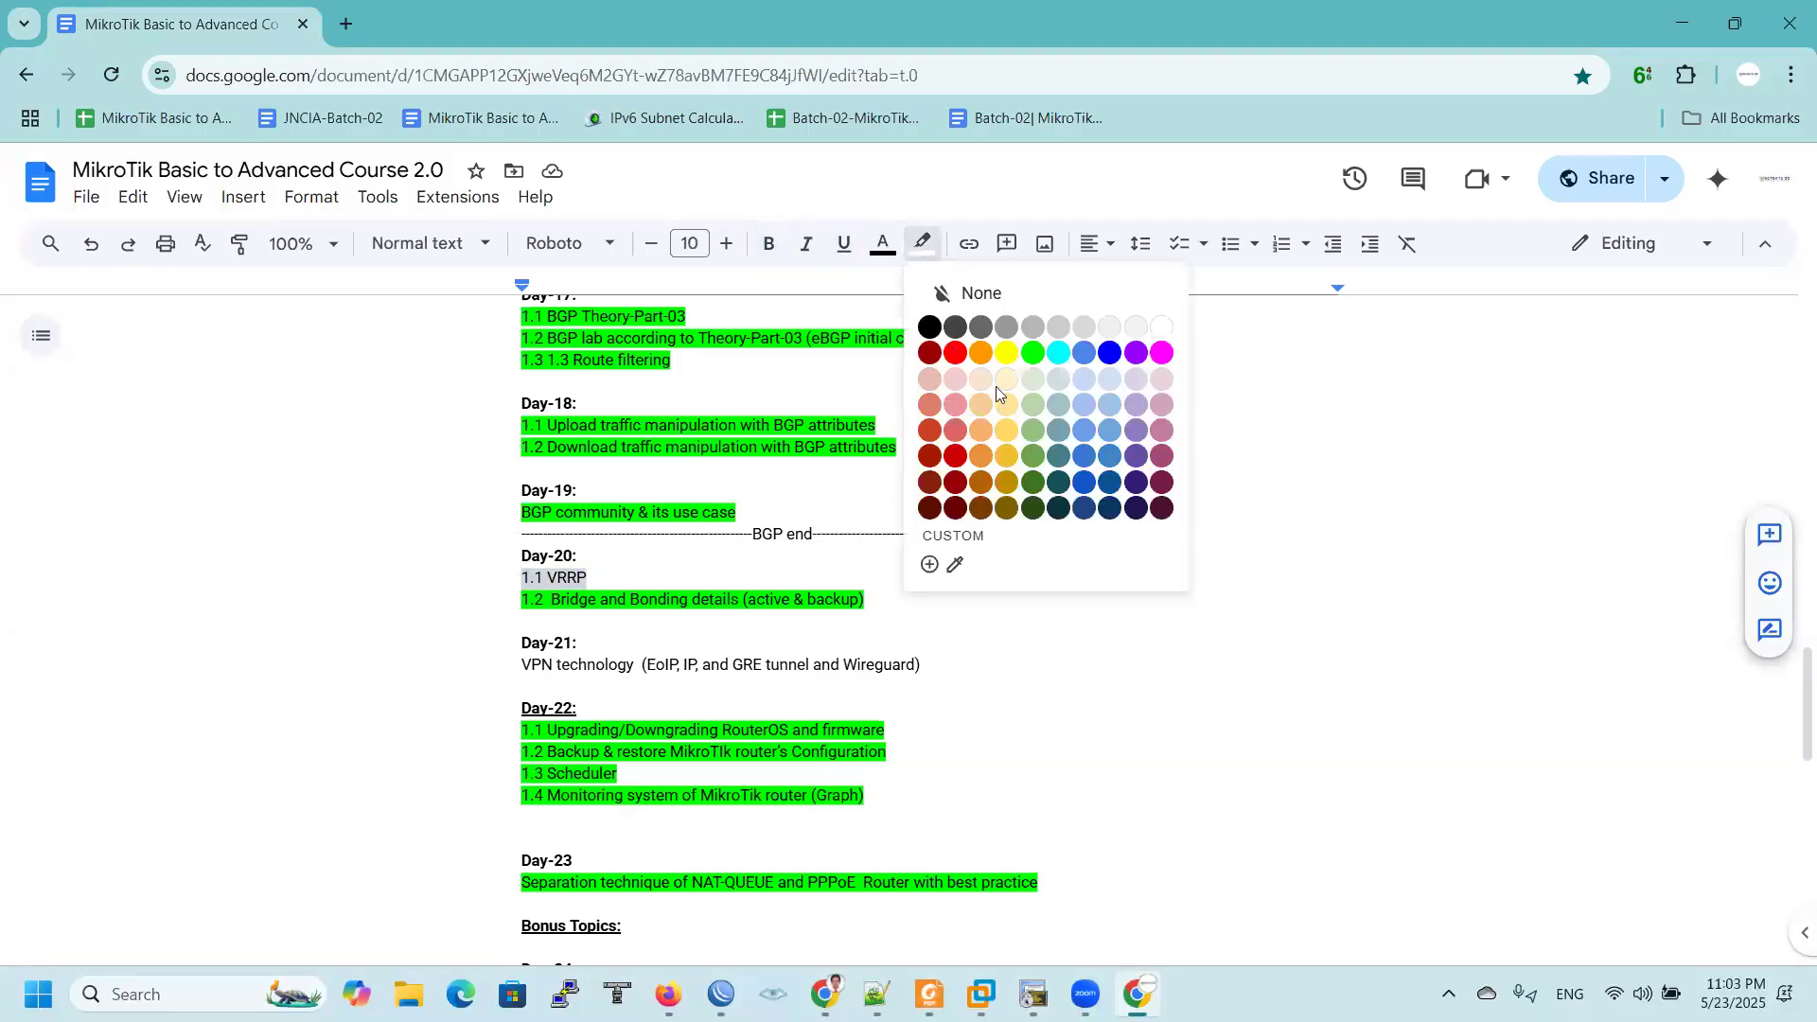
click(1016, 354)
click(948, 613)
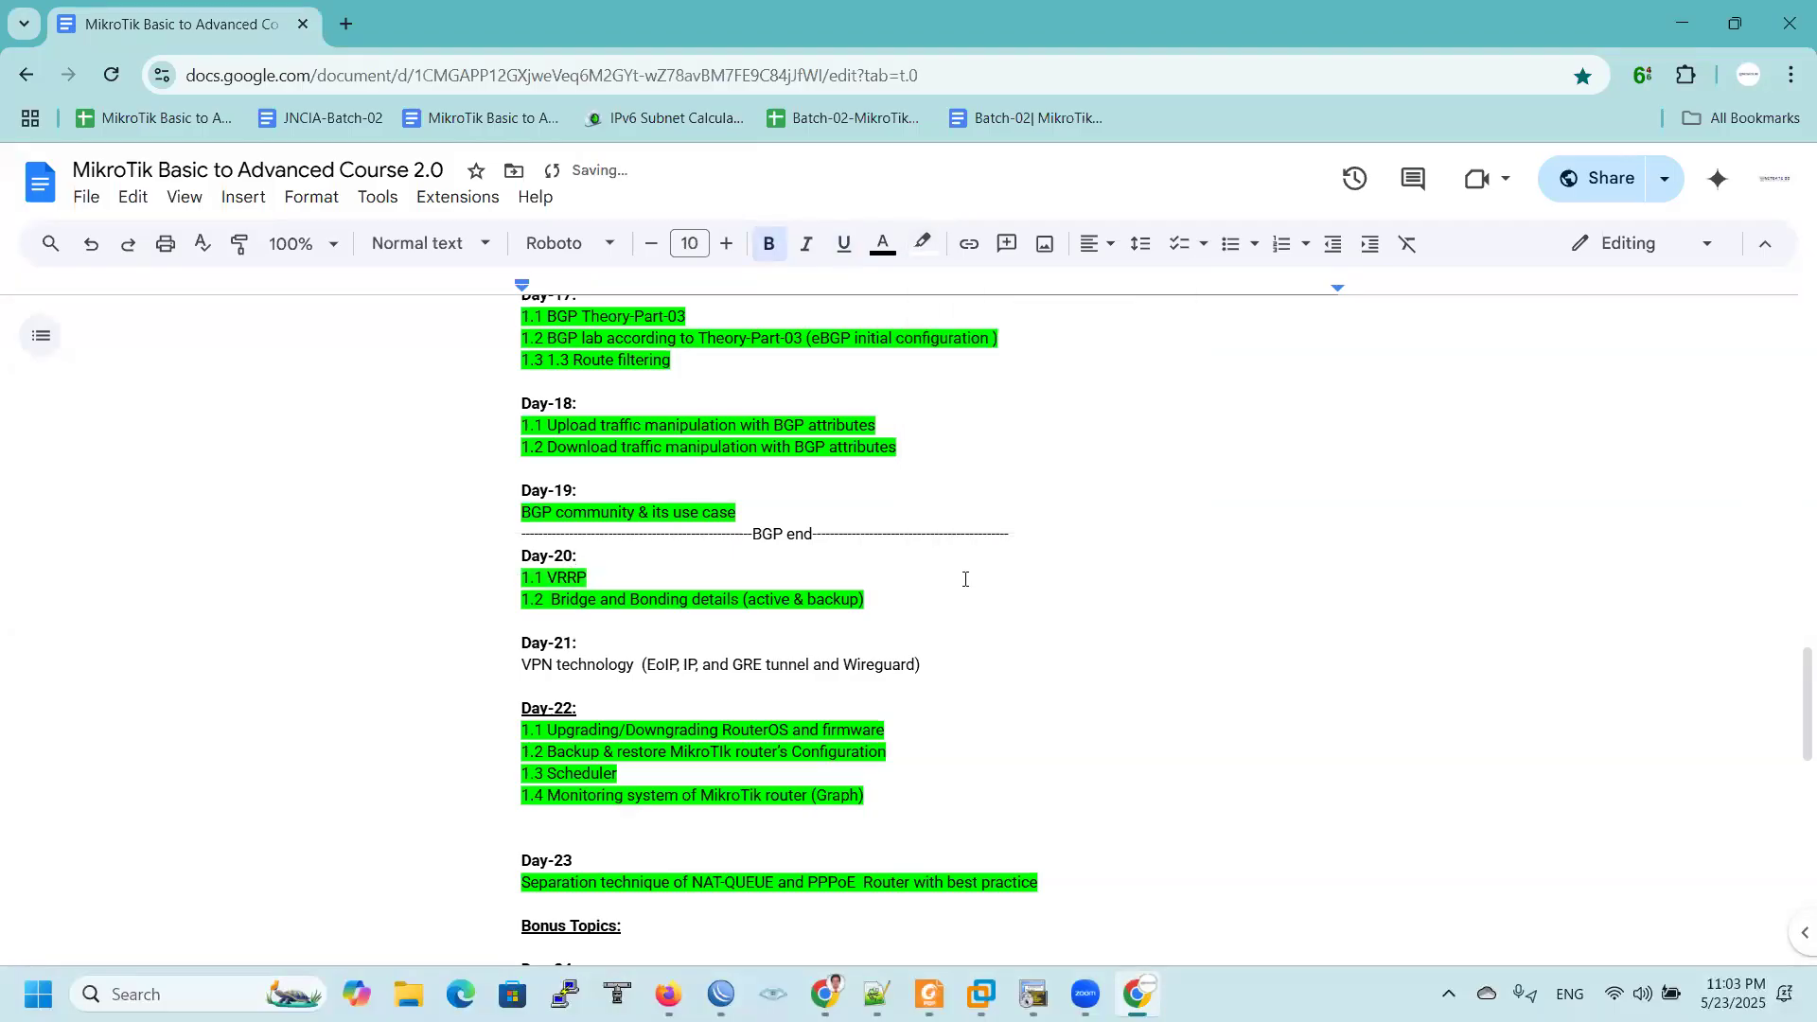
Review the course outline's unhighlighted topics: VPN technology, FTTH Concept, the small ISP project, troubleshooting and VRF fundamentals.
scroll(947, 606, down, 3)
drag(920, 428, 555, 428)
scroll(860, 484, down, 2)
scroll(769, 510, down, 2)
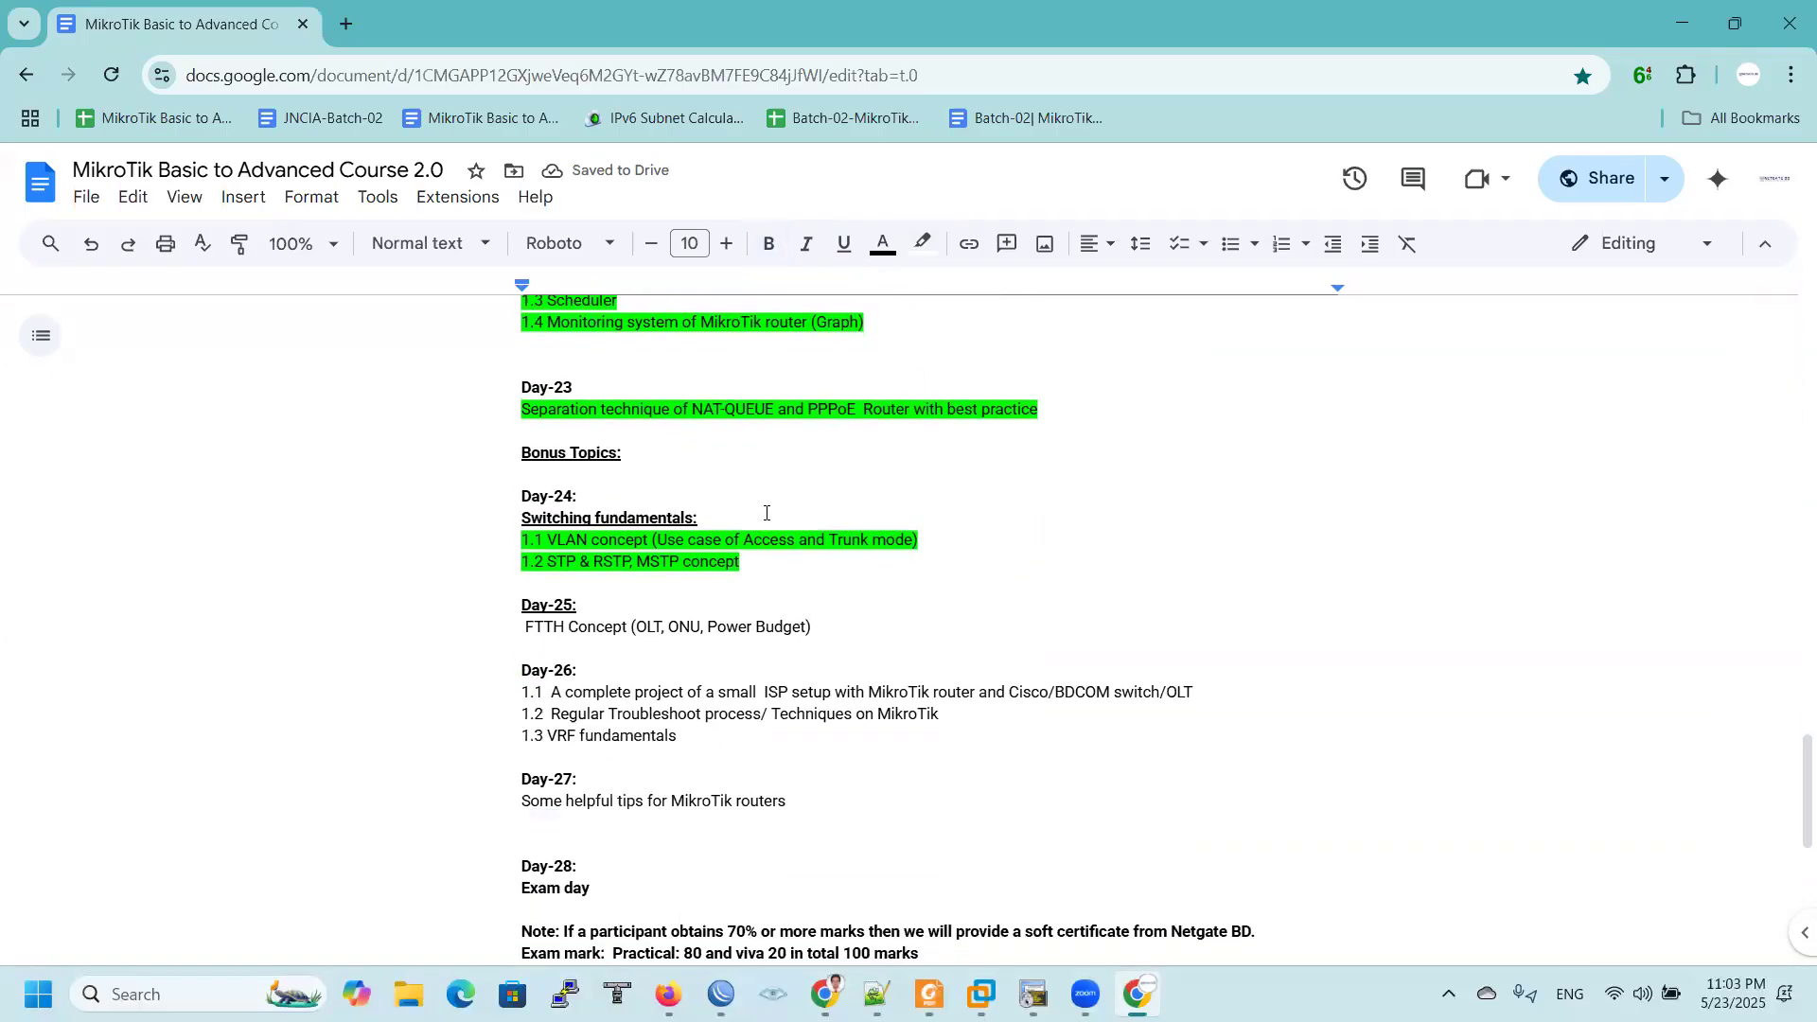
scroll(816, 461, down, 1)
shift+click(654, 395)
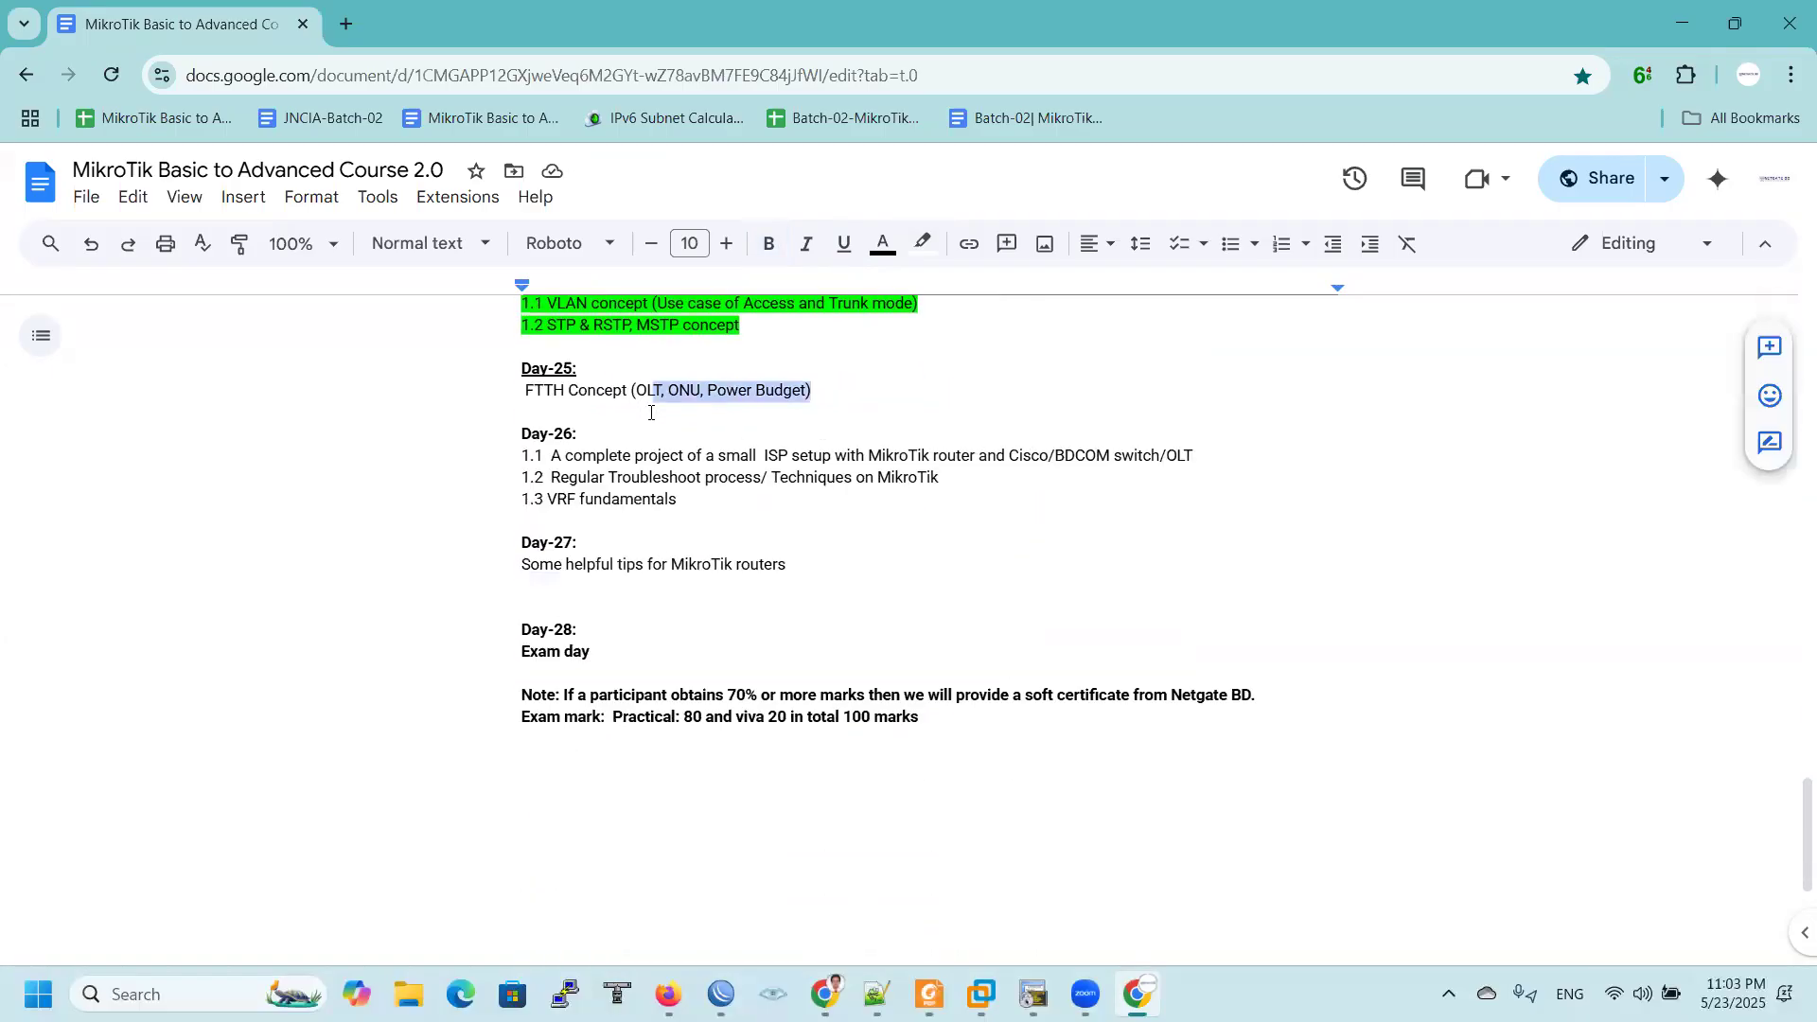
drag(713, 485, 449, 507)
drag(719, 510, 503, 499)
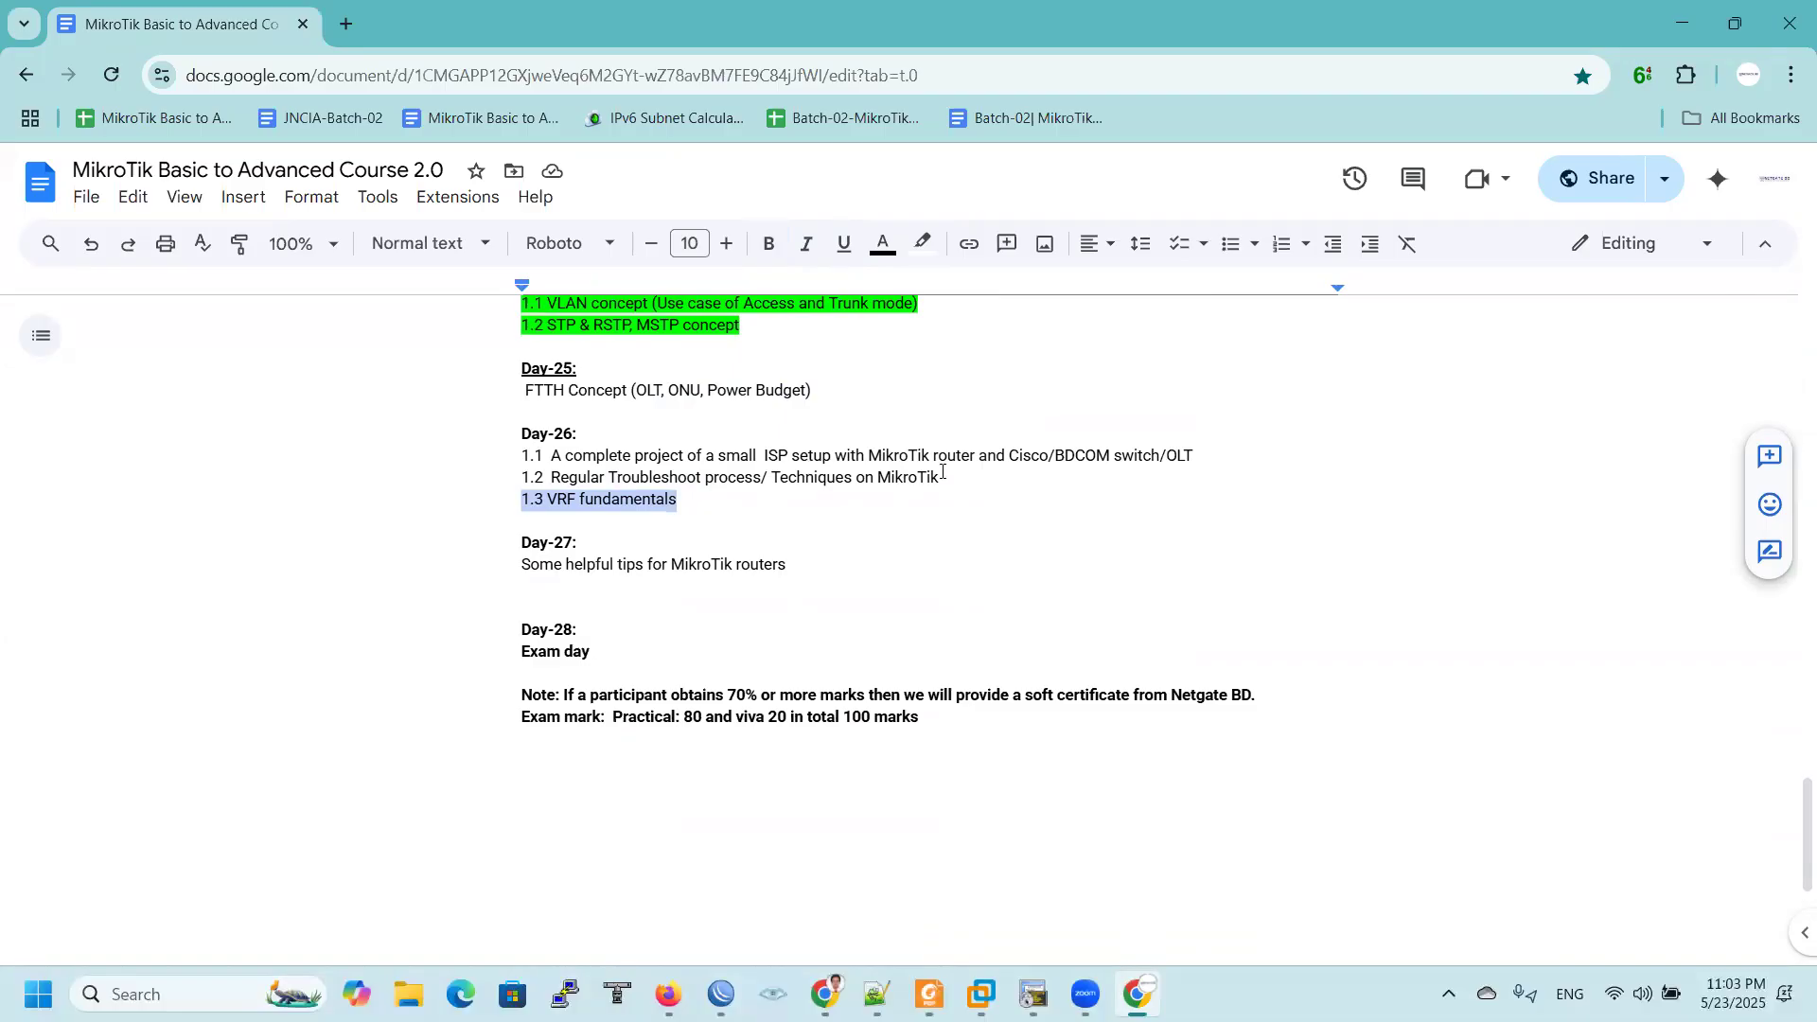
drag(1219, 458, 521, 472)
drag(679, 511, 535, 501)
Look back through the course outline from the Day-26 topics up to Day-01 to review which lessons are highlighted.
scroll(914, 593, up, 2)
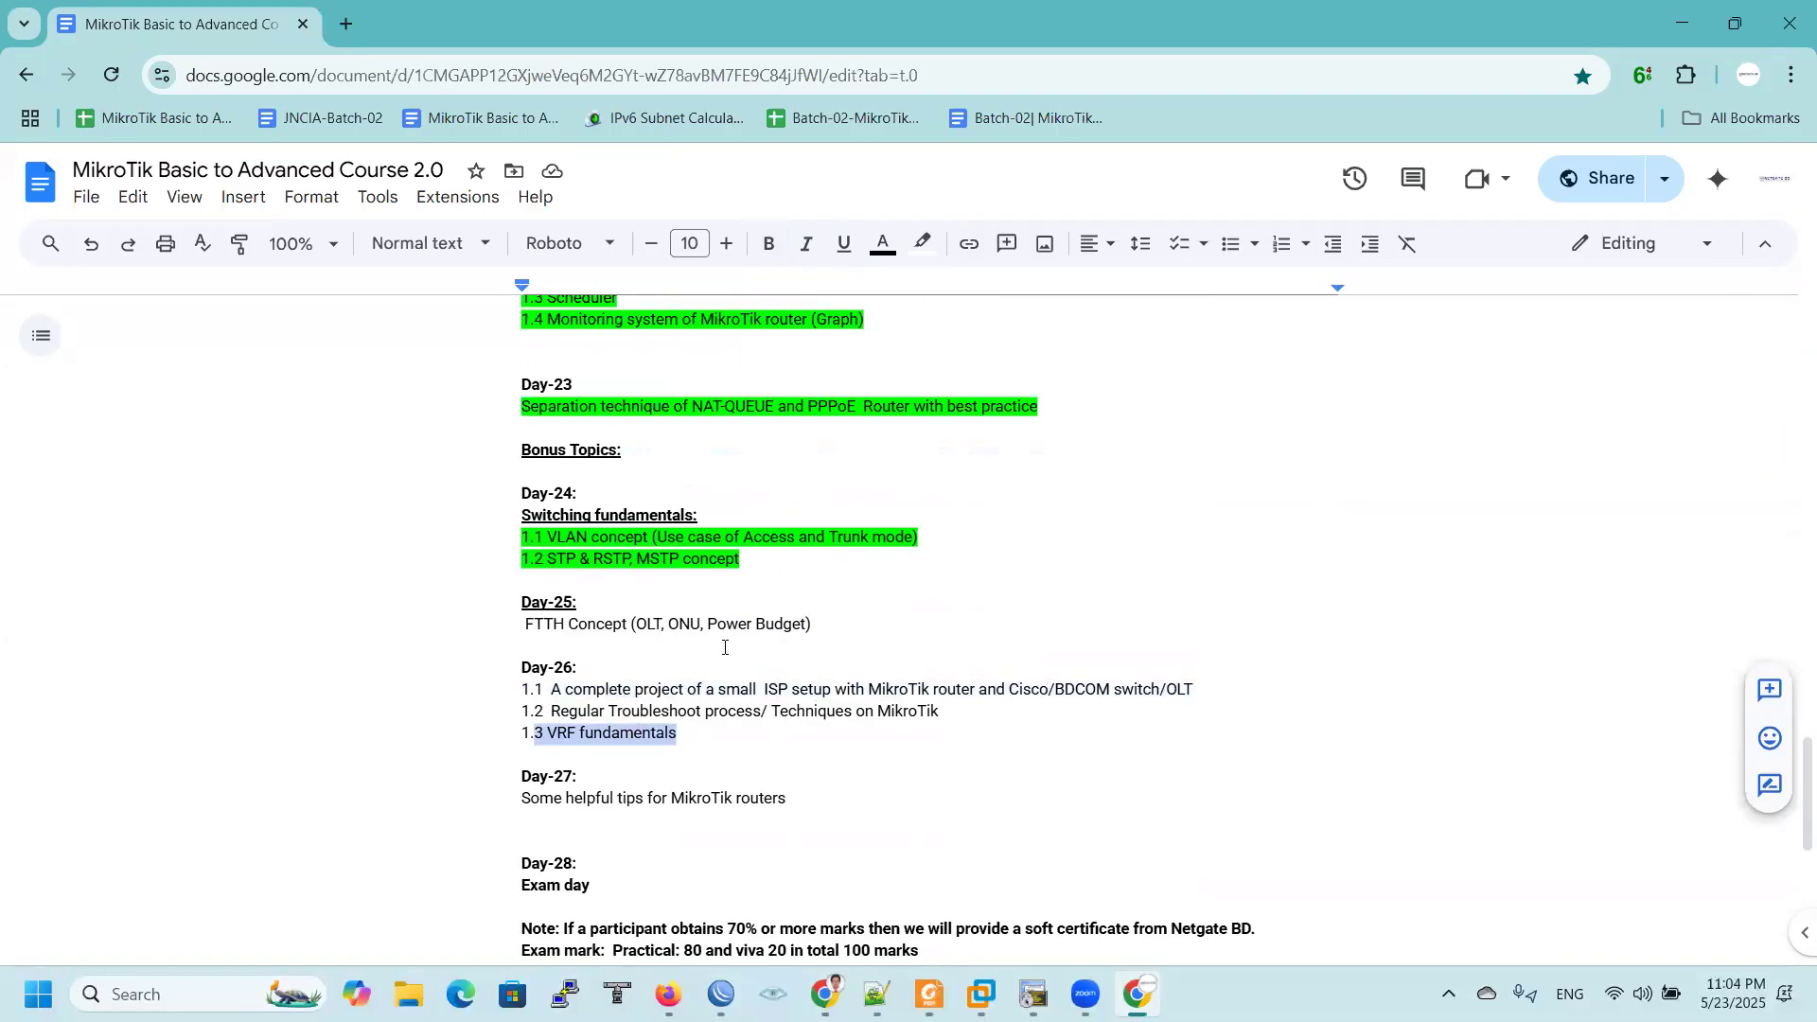
scroll(672, 663, up, 5)
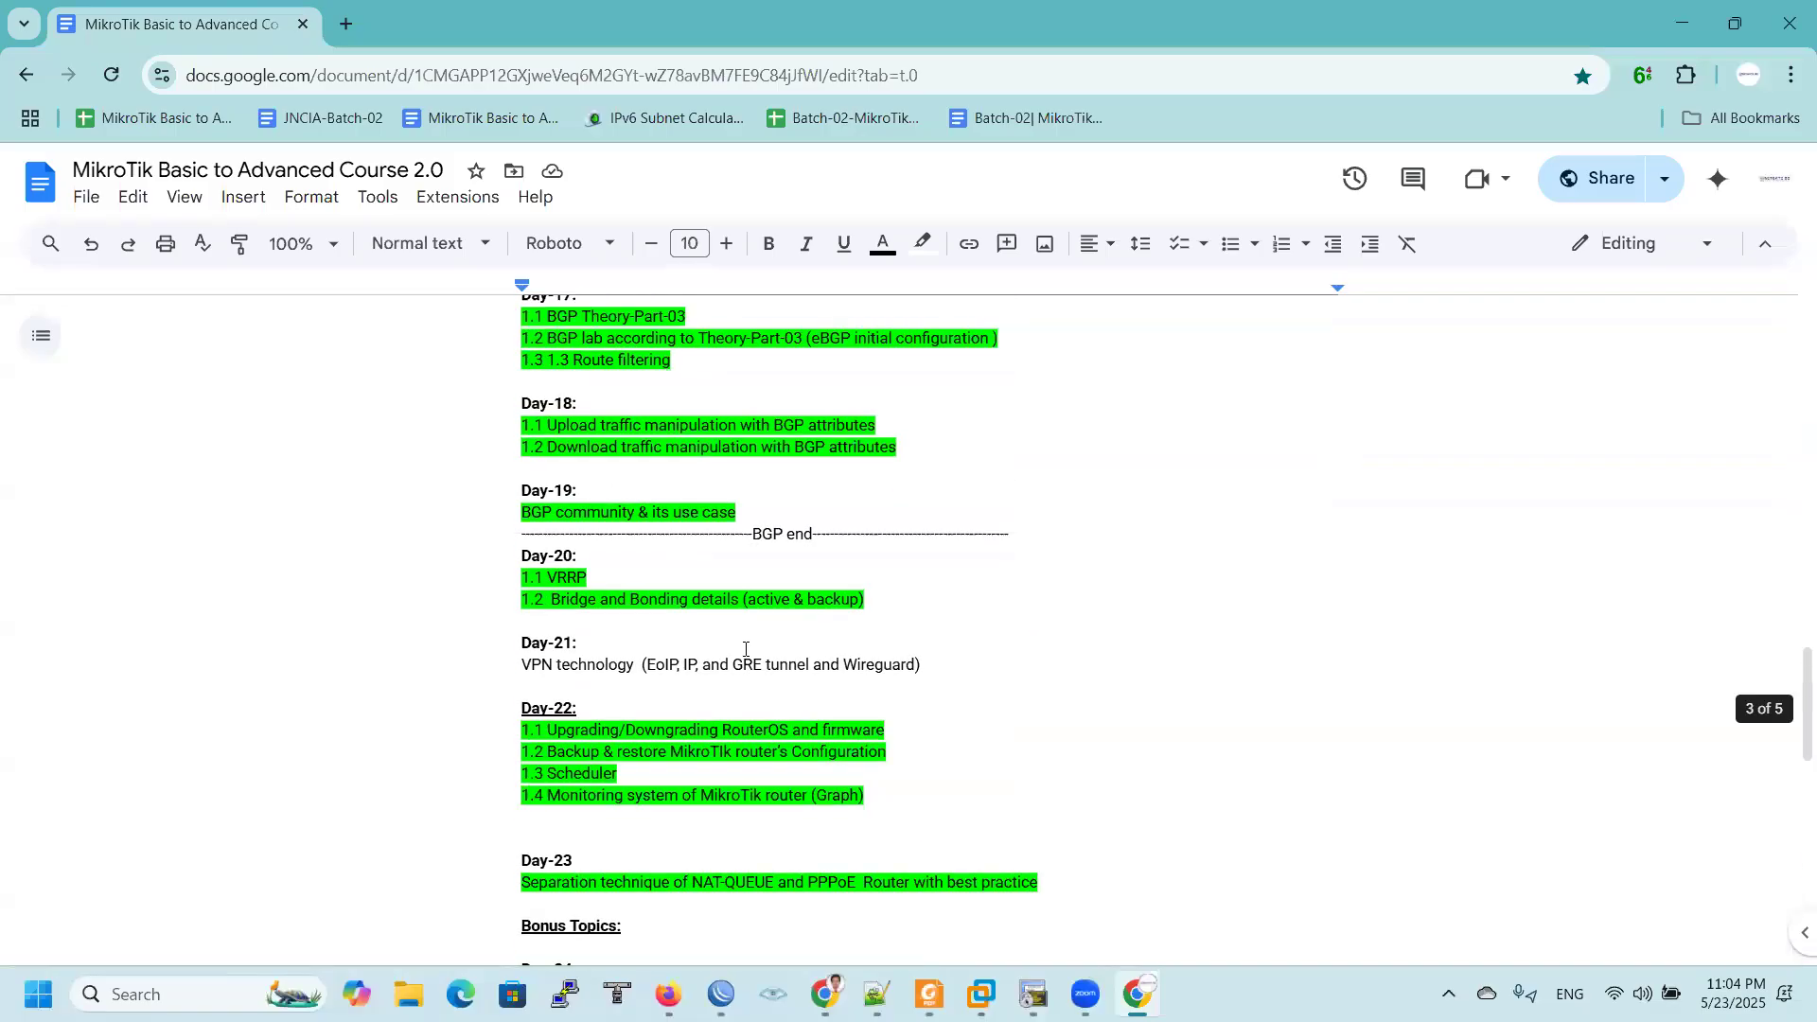
scroll(712, 454, down, 2)
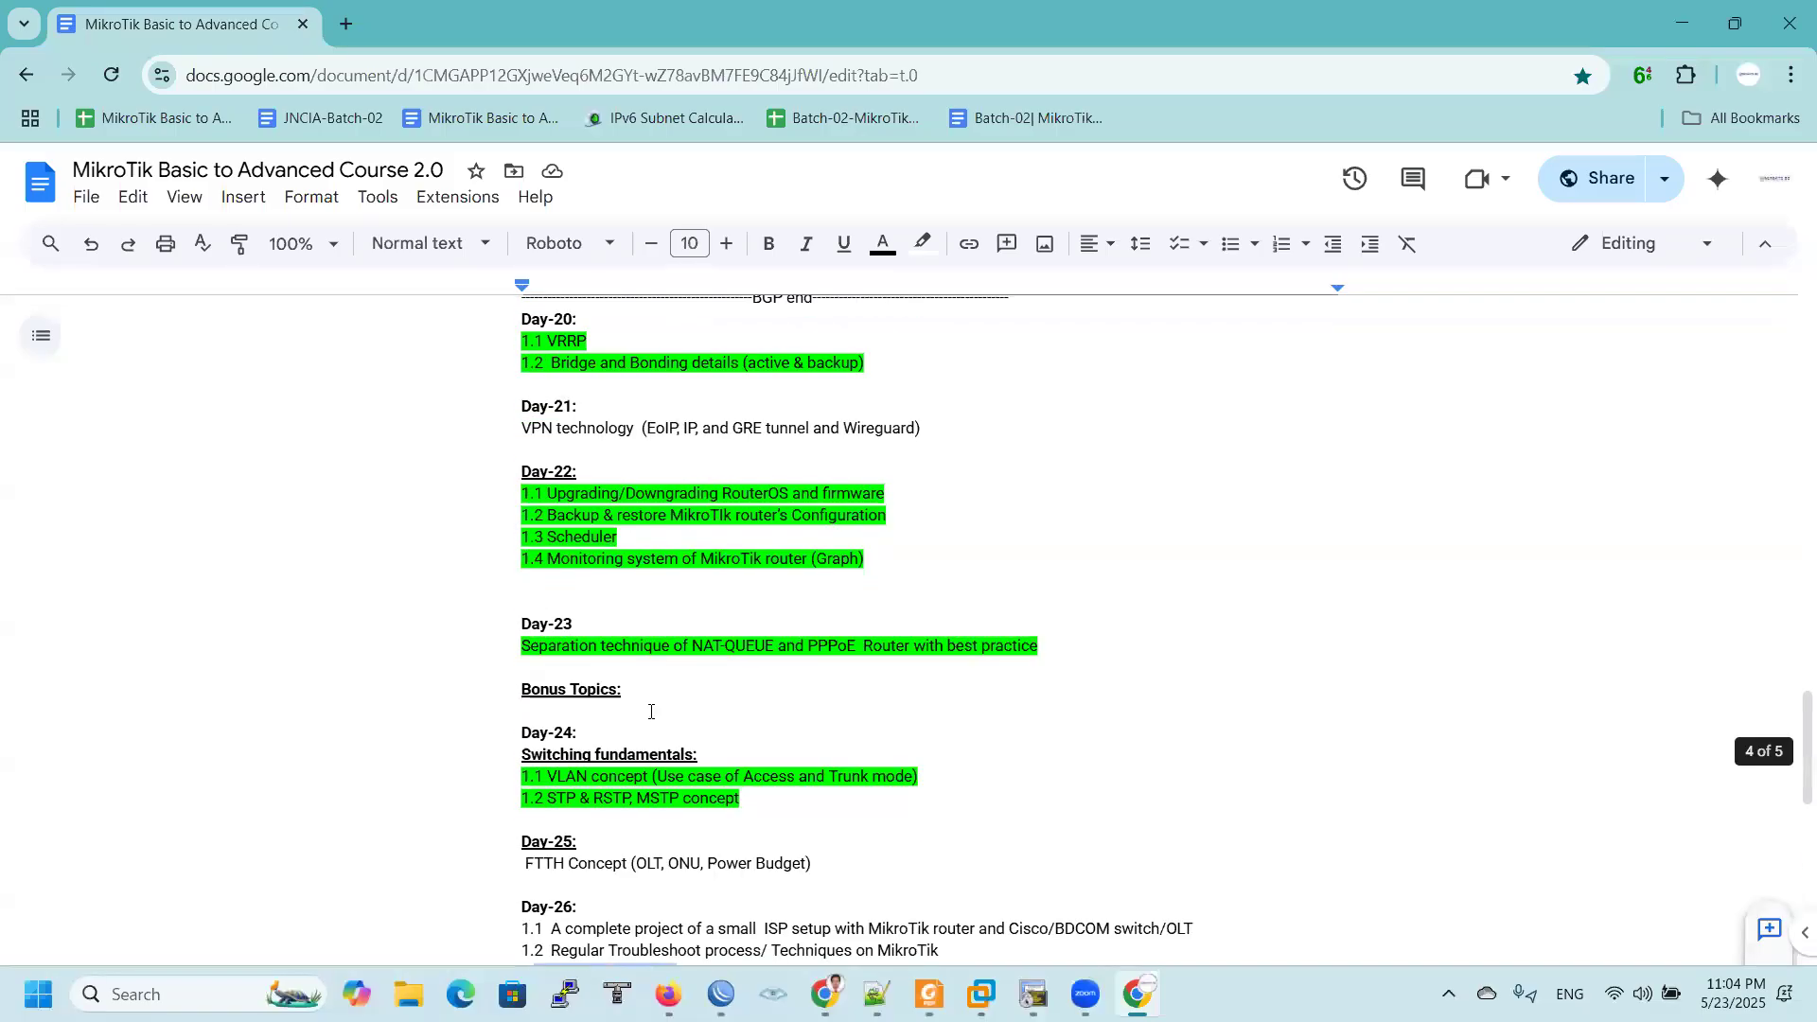
scroll(651, 752, down, 1)
scroll(653, 729, up, 20)
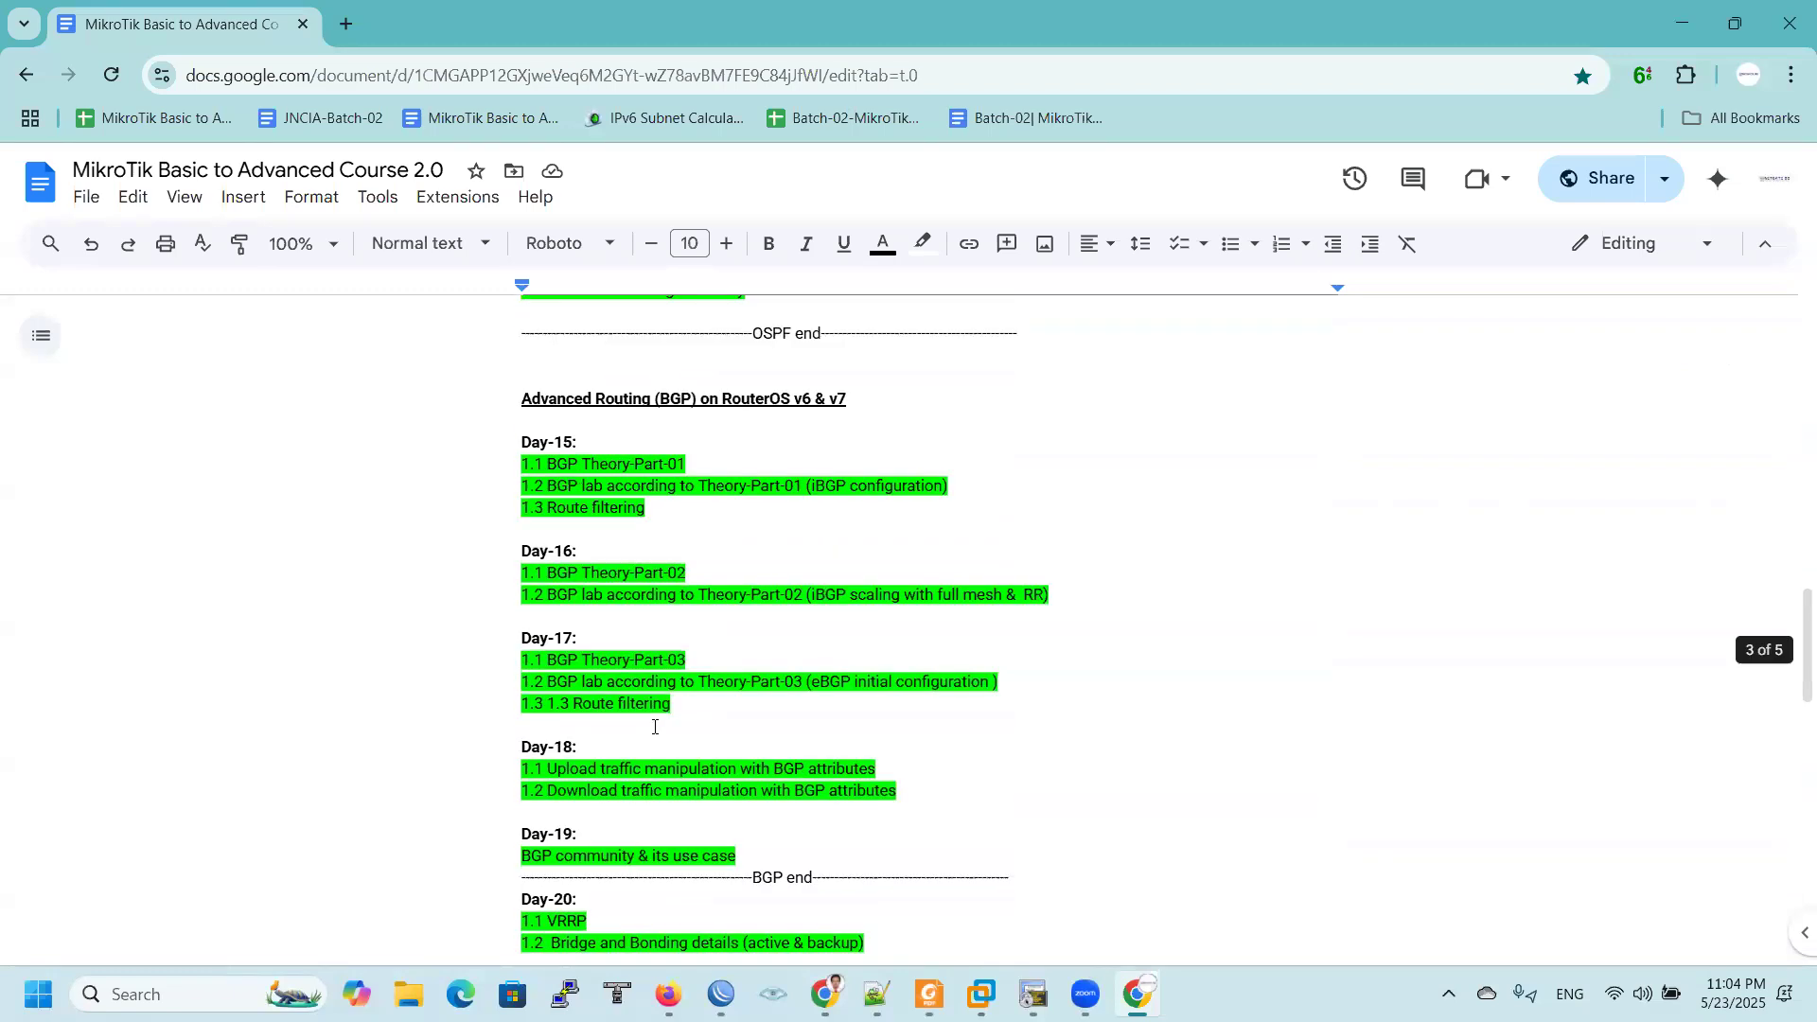
scroll(660, 715, up, 10)
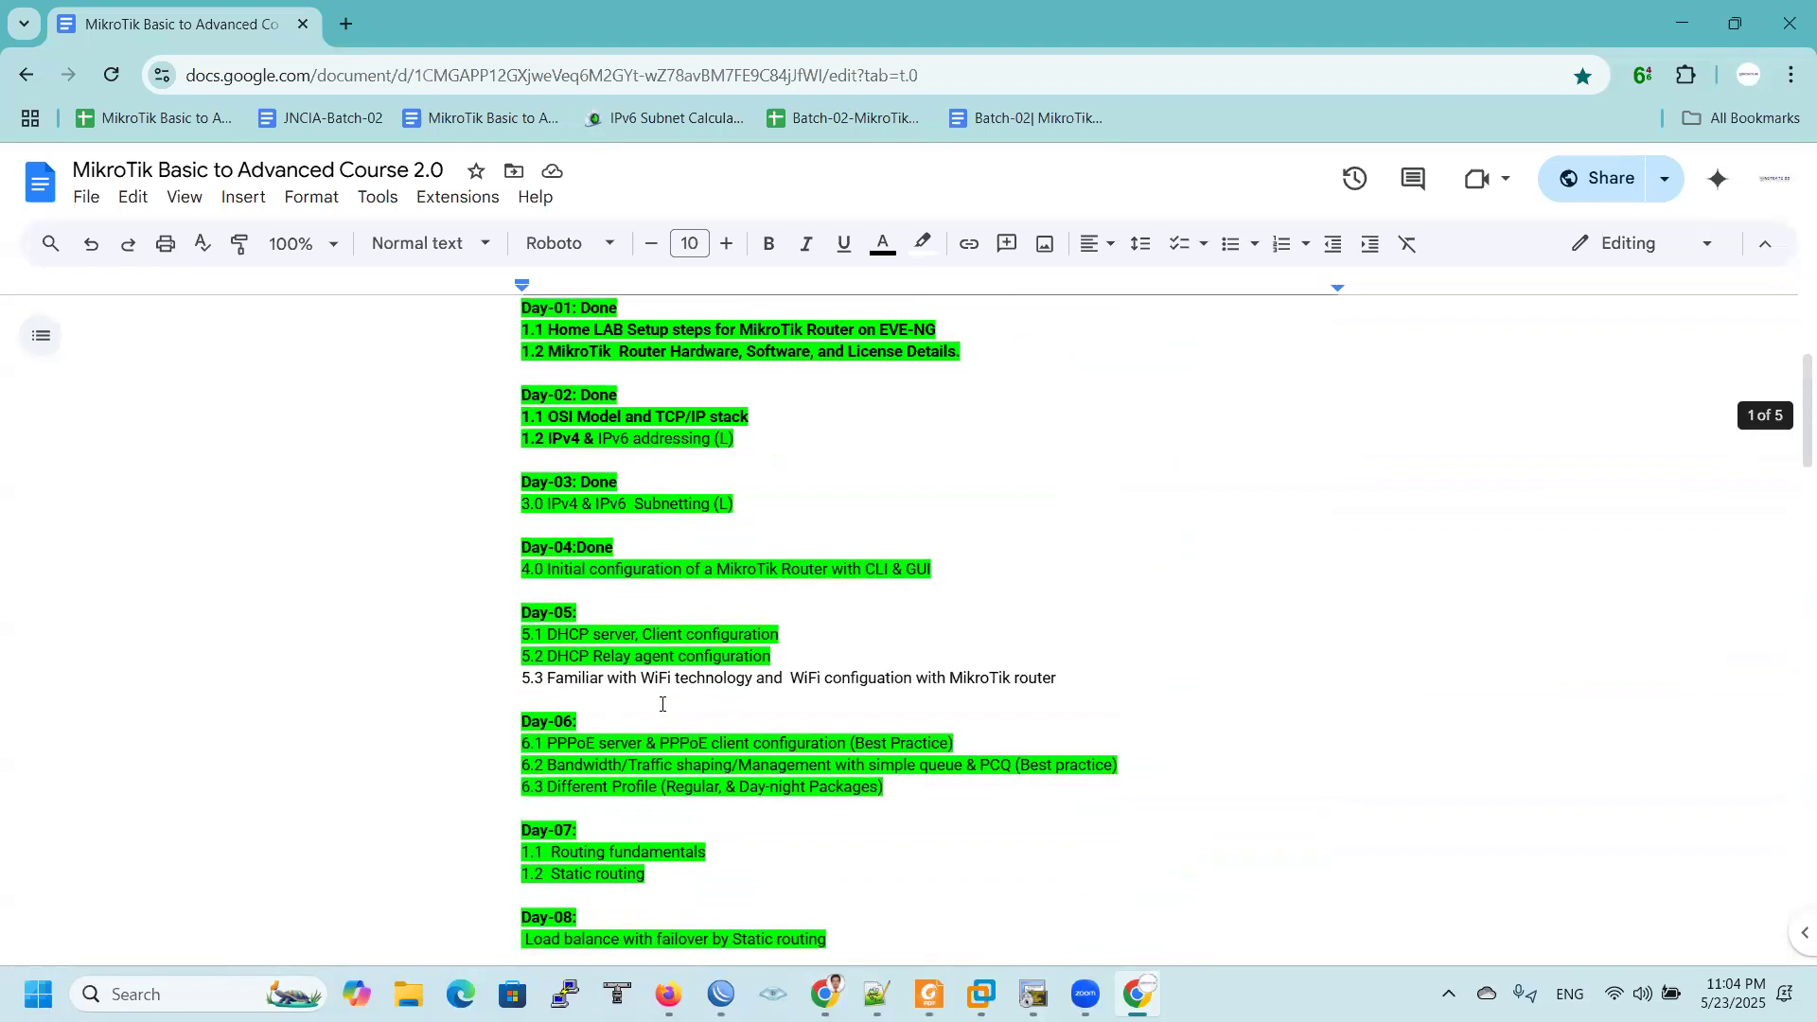